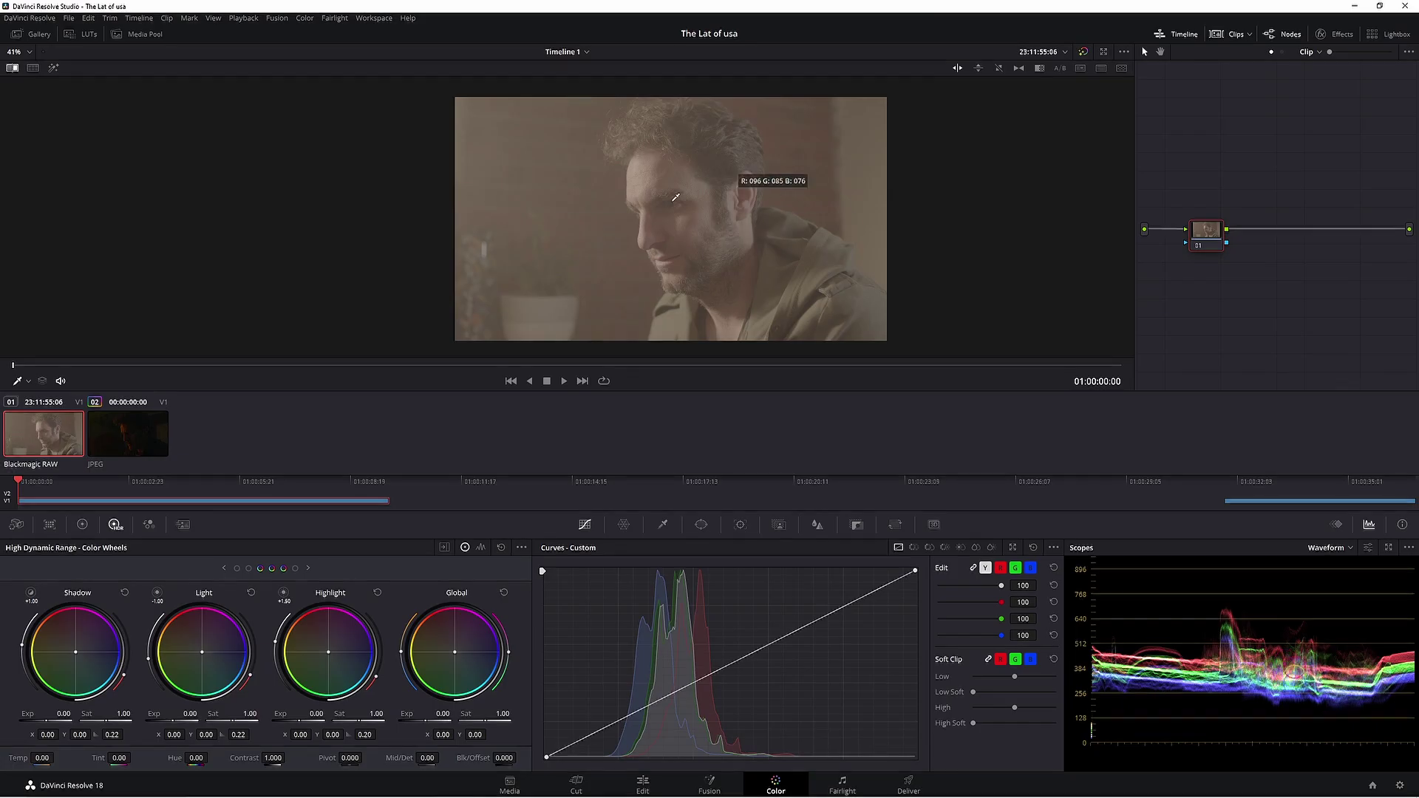
# Step: Examine the dark reference still in full-screen view and return to the Blackmagic RAW clip
pyautogui.press('Down')
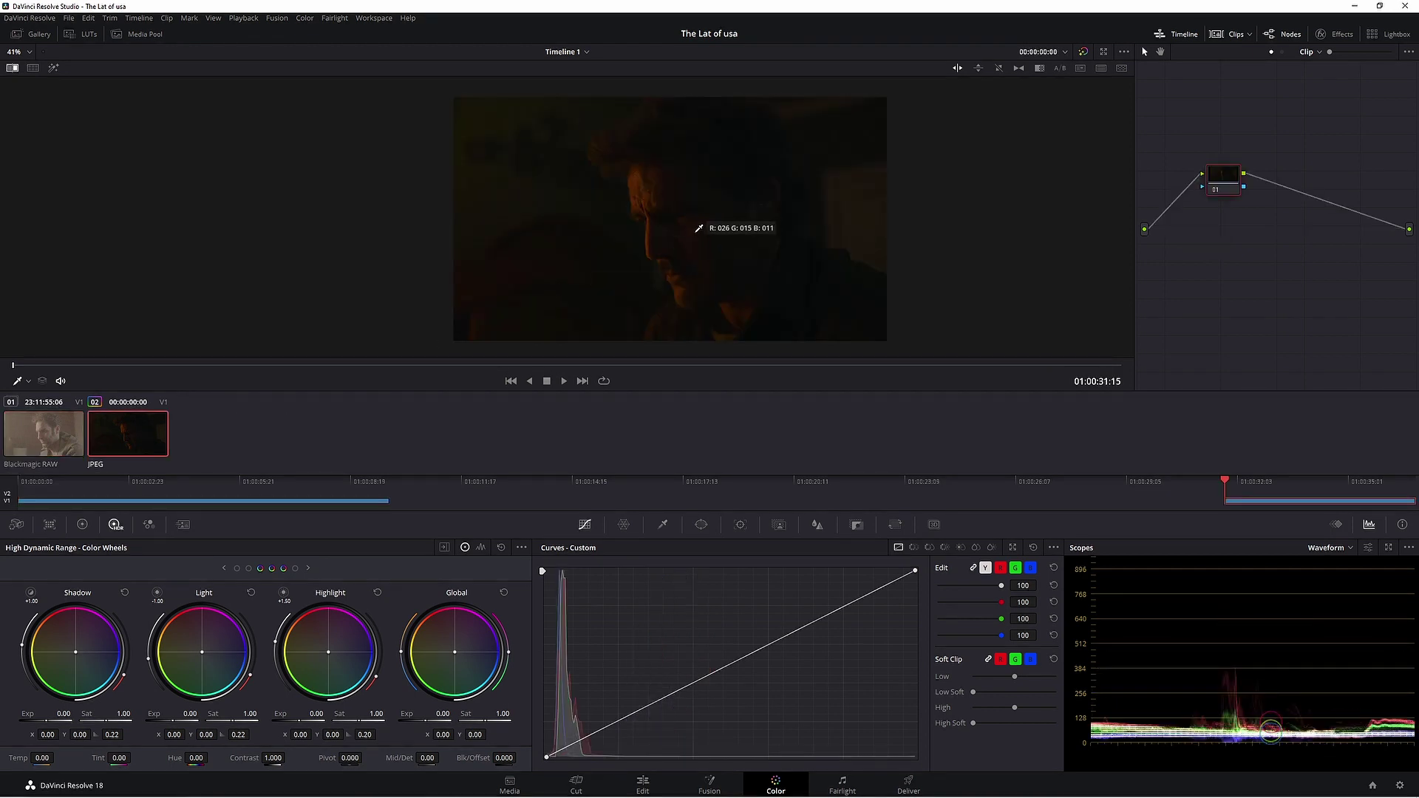
pyautogui.hotkey('ctrl', 'f')
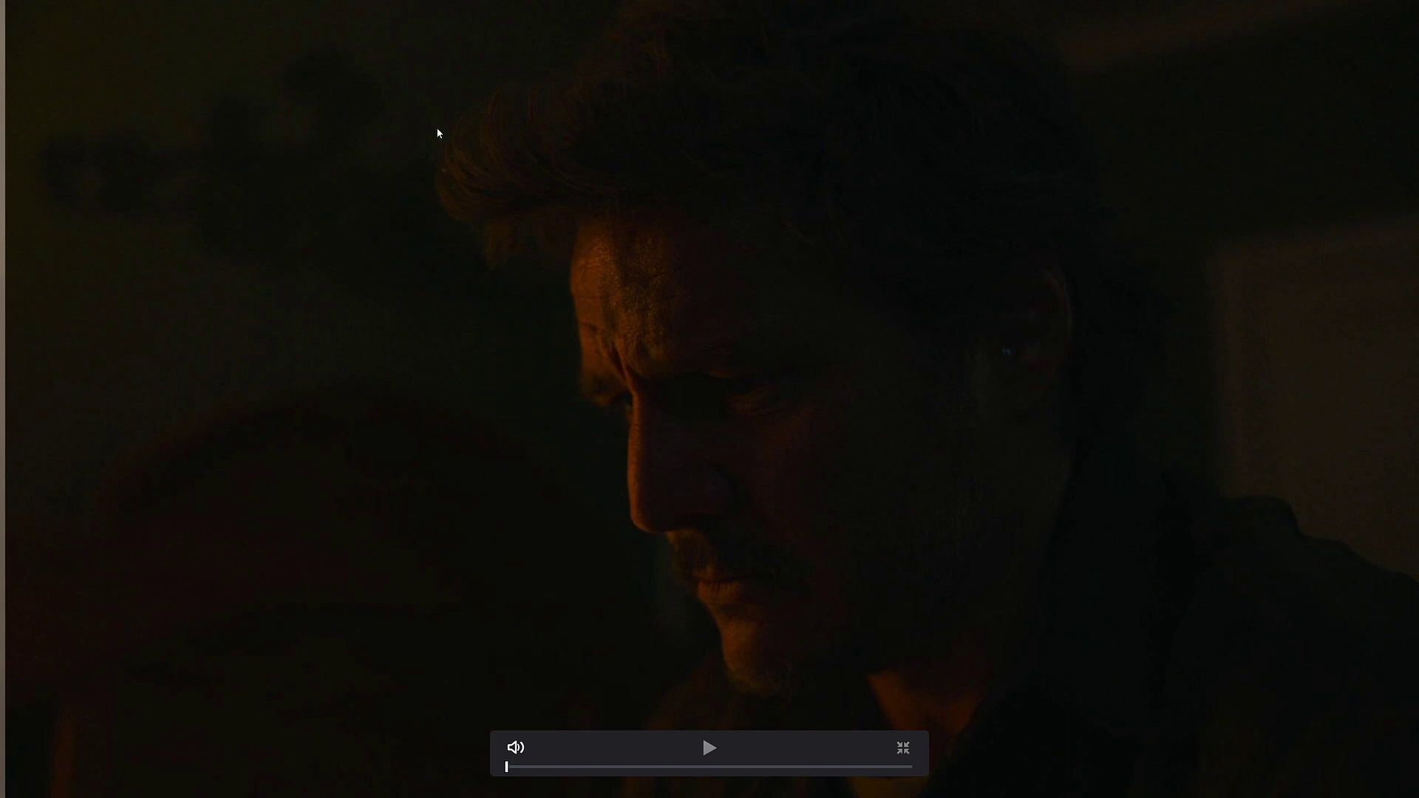
pyautogui.press('Escape')
pyautogui.hotkey('alt', 'w')
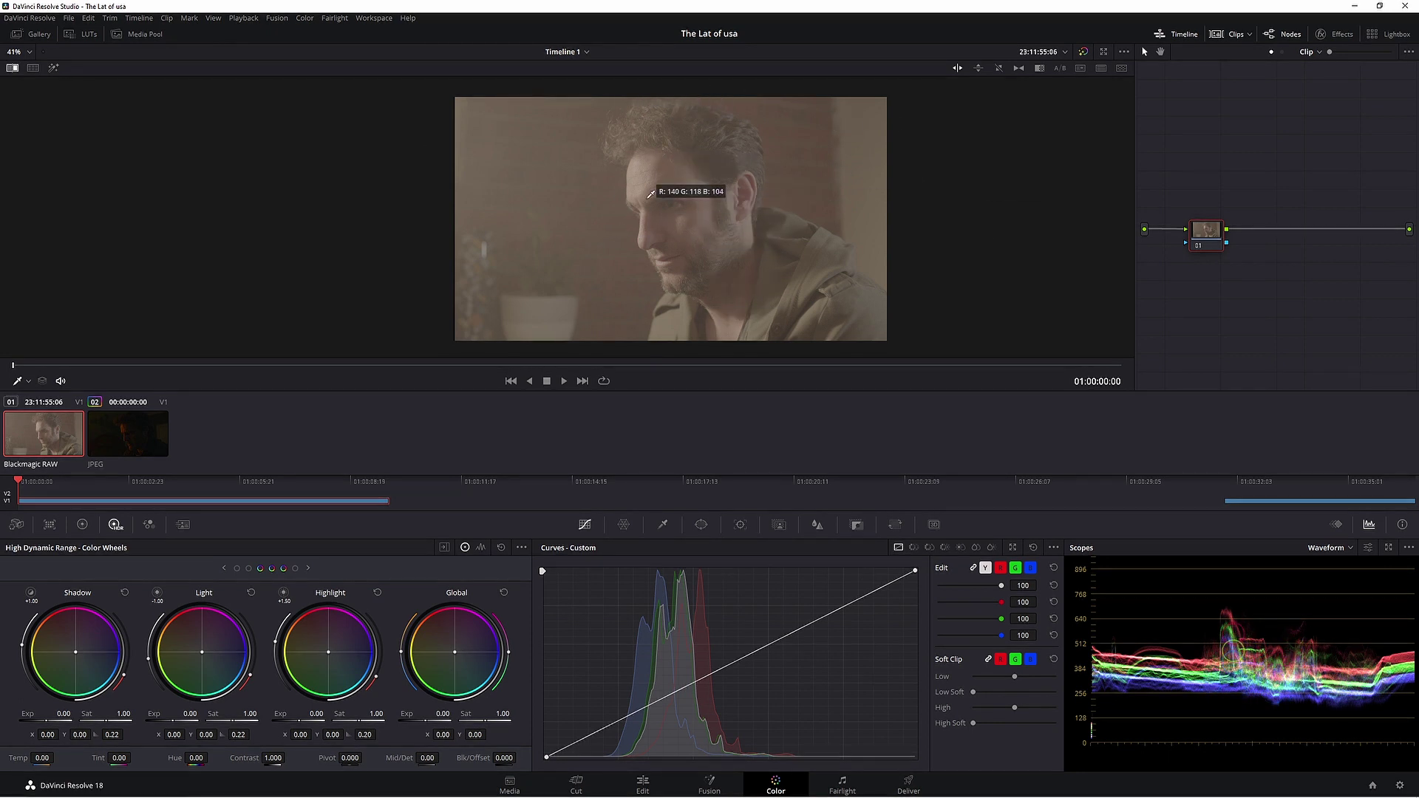
pyautogui.moveTo(1217, 241); pyautogui.dragTo(1219, 243)
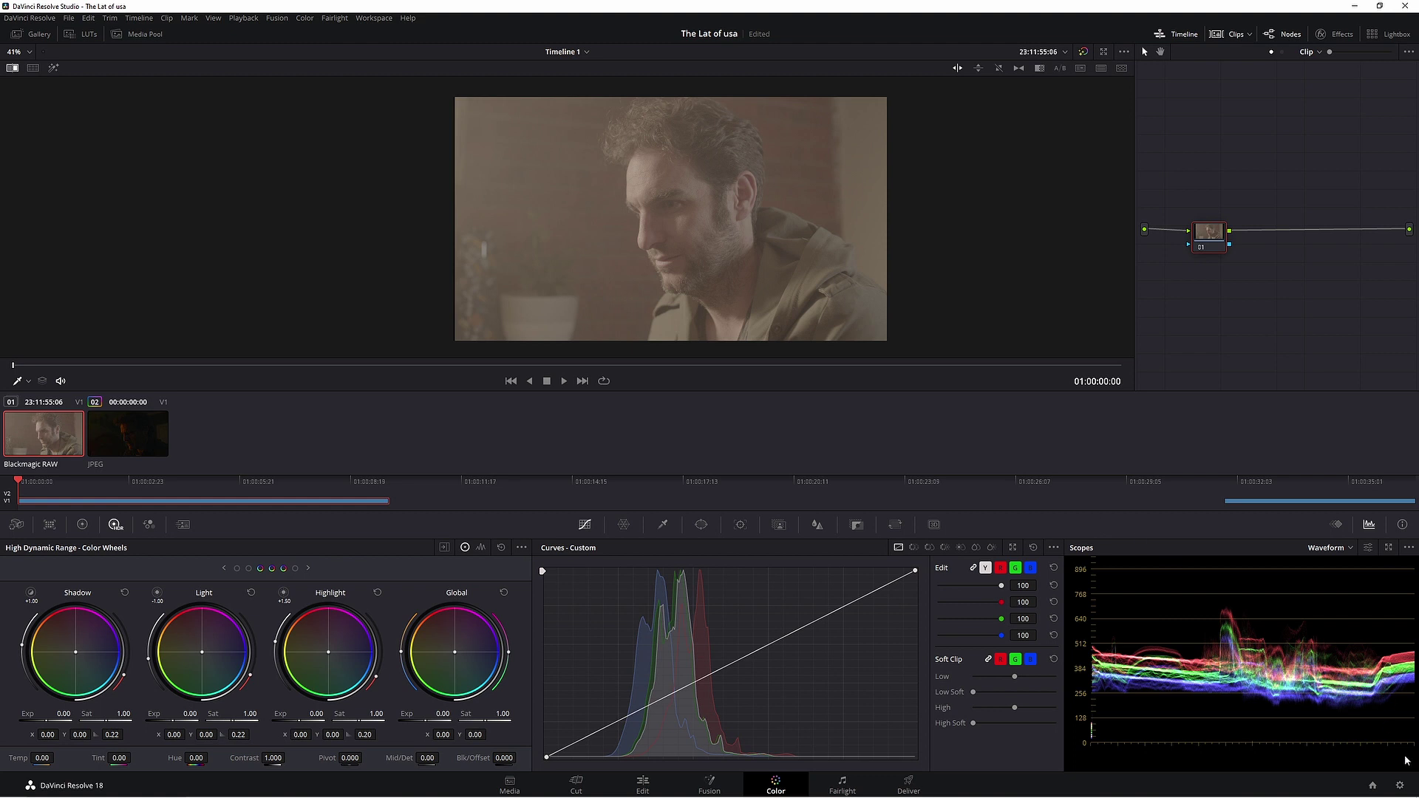
# Step: Set the project's color science to DaVinci YRGB in the color management settings and save
pyautogui.click(1399, 784)
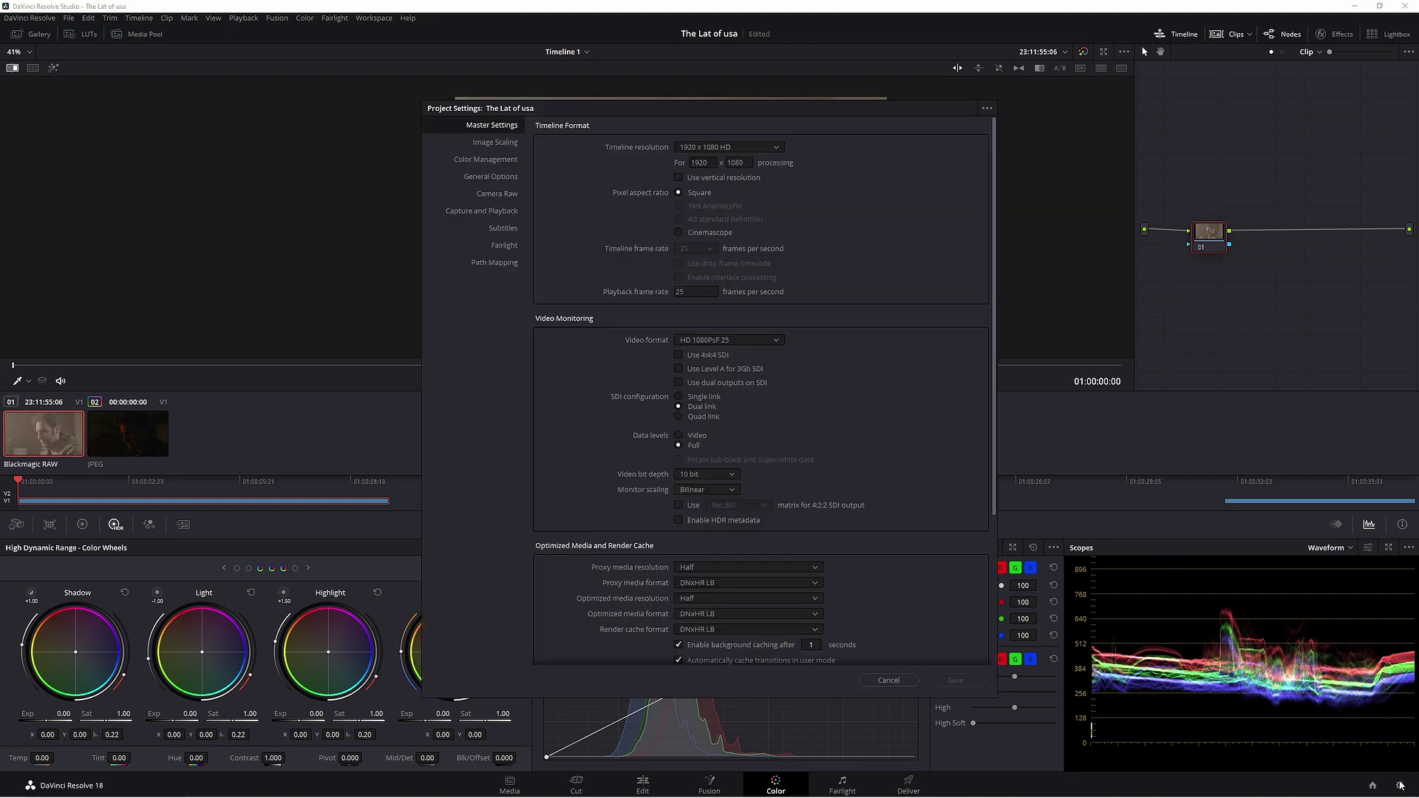
pyautogui.click(484, 161)
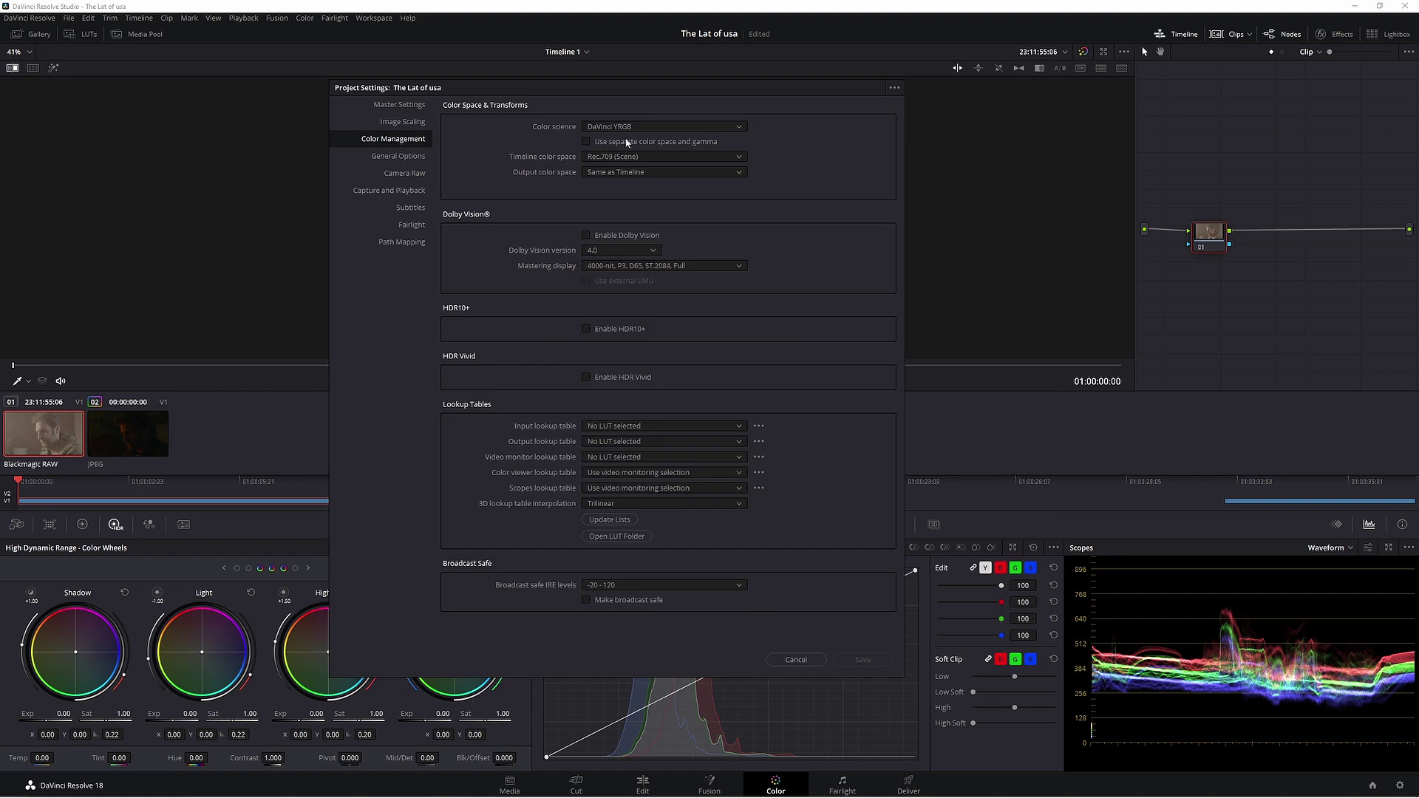
pyautogui.click(628, 127)
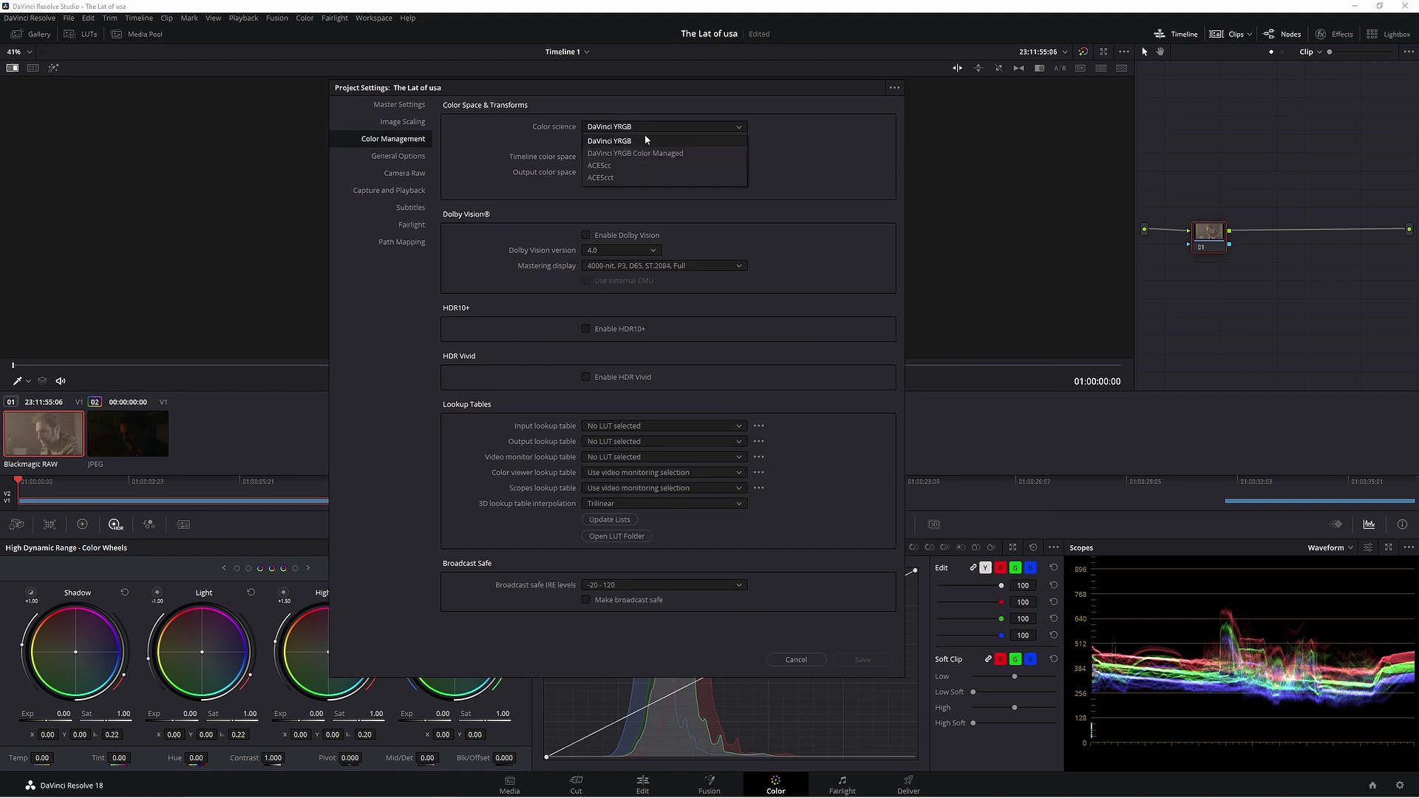
pyautogui.click(653, 143)
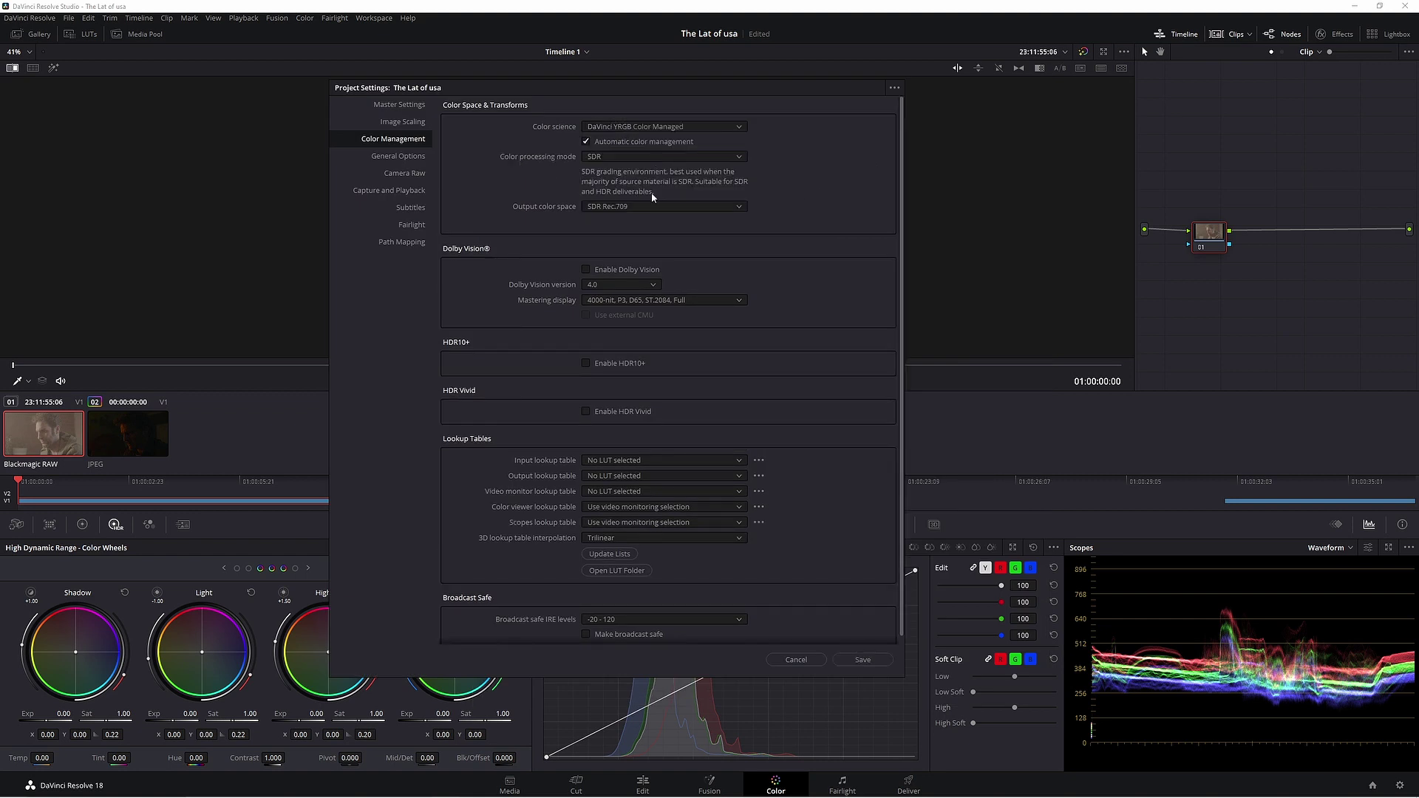
pyautogui.click(626, 128)
pyautogui.click(727, 135)
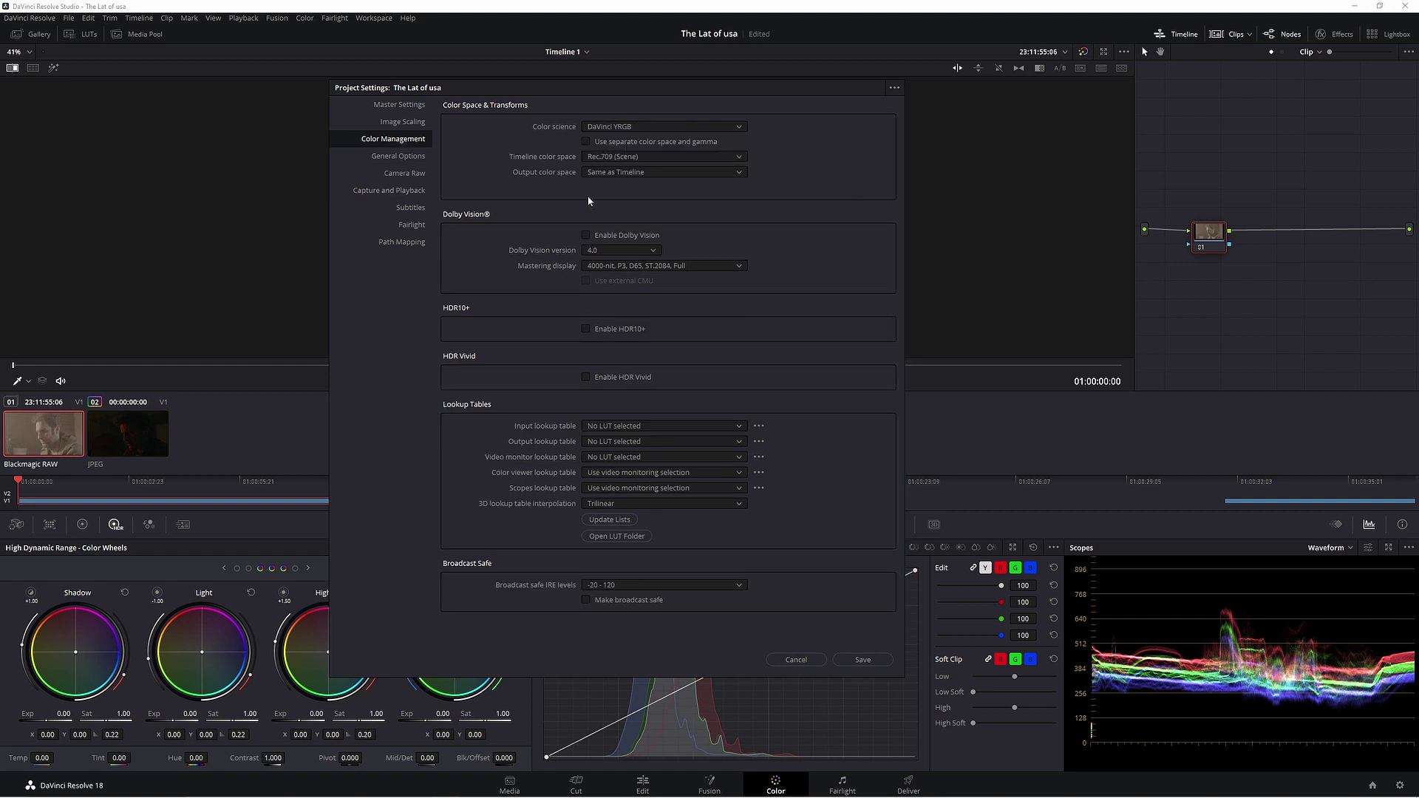
pyautogui.click(862, 659)
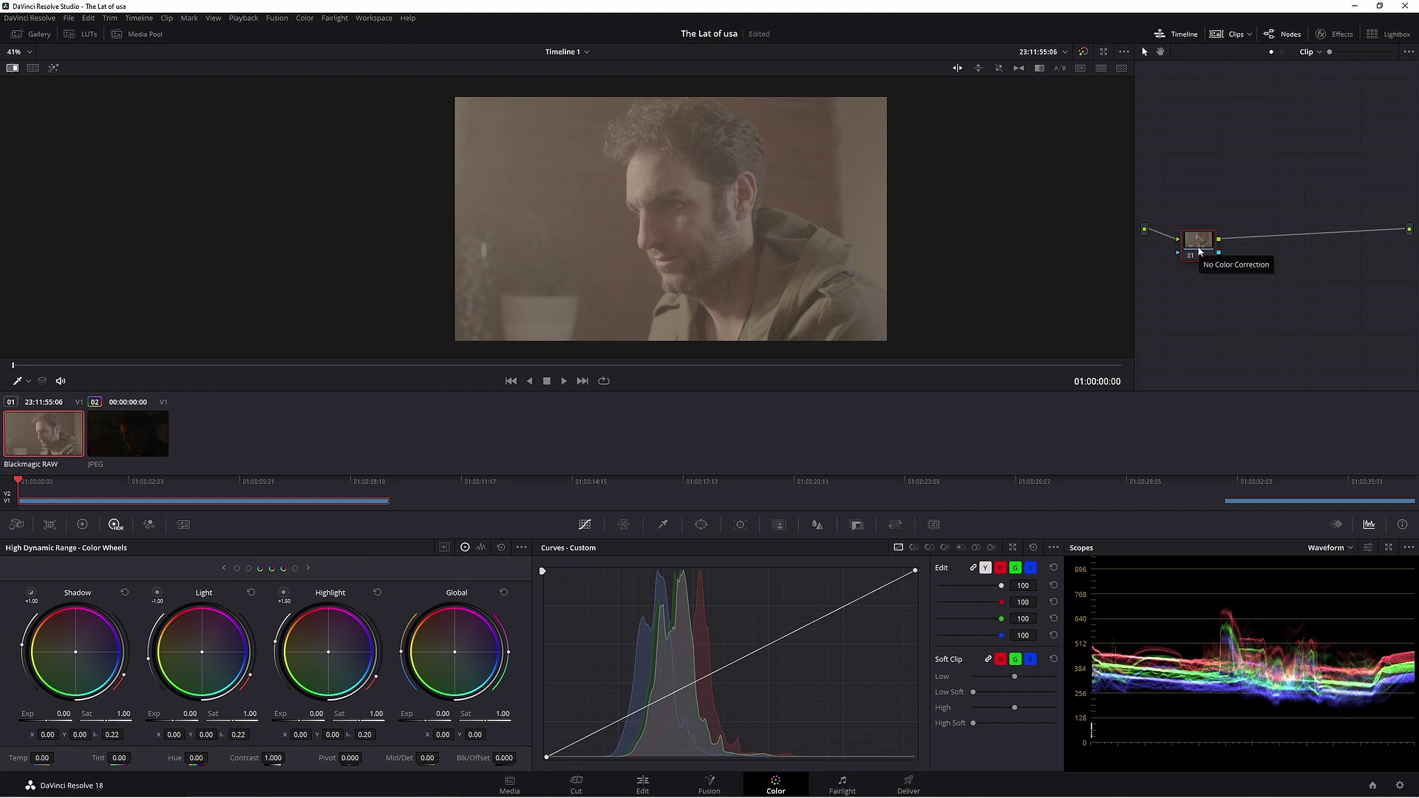
# Step: Add a second serial node and apply a Color Space Transform effect to the first node
pyautogui.hotkey('alt', 's')
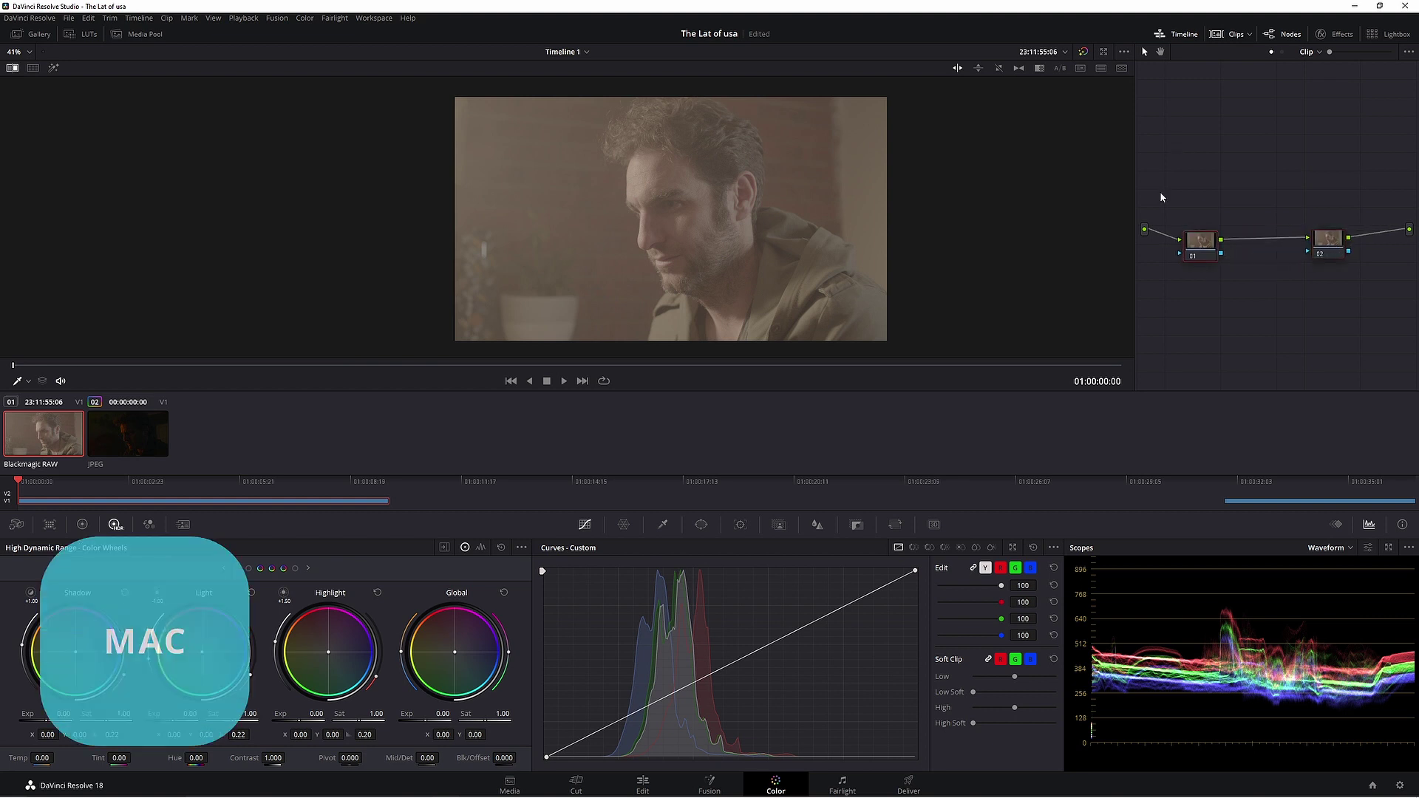
pyautogui.click(1330, 34)
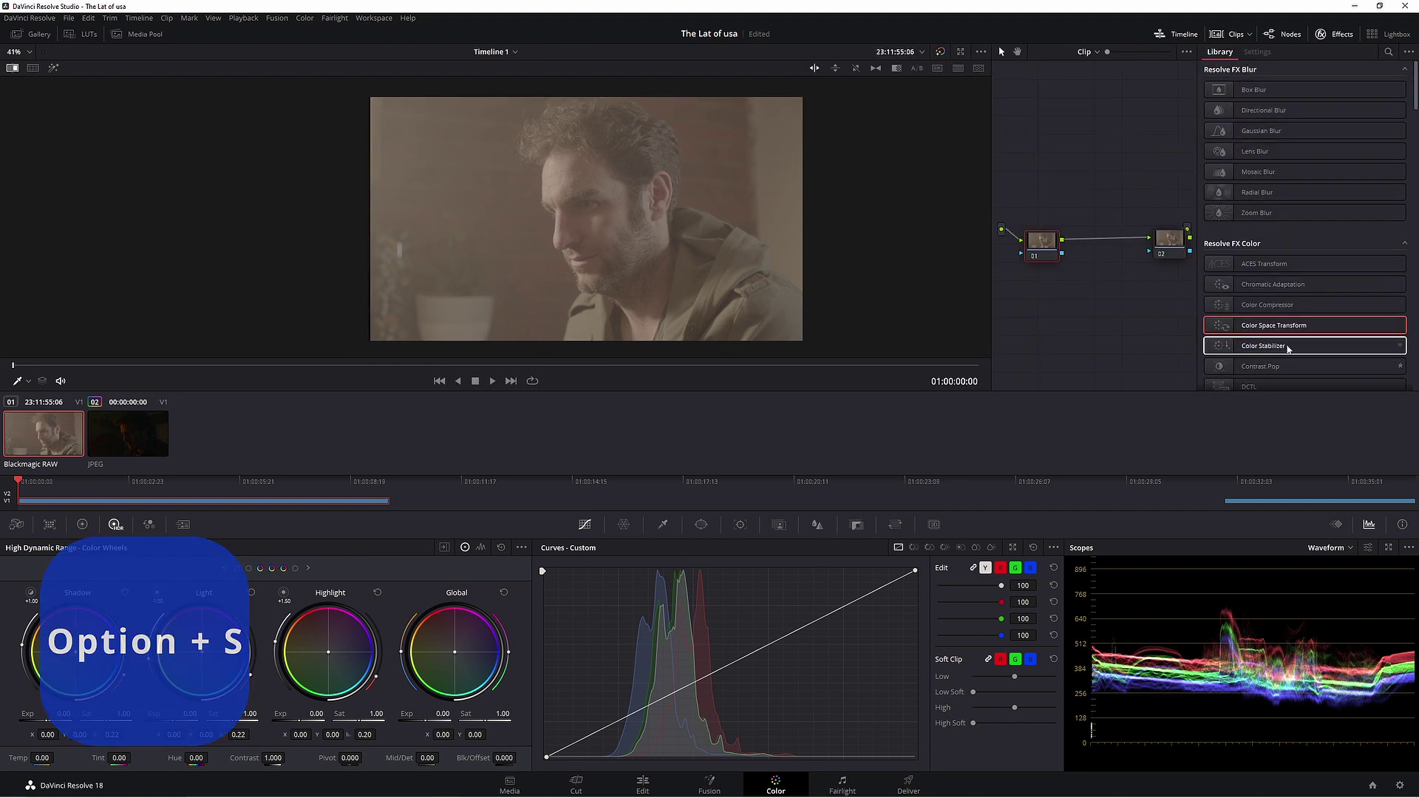
pyautogui.moveTo(1282, 328); pyautogui.dragTo(1042, 241)
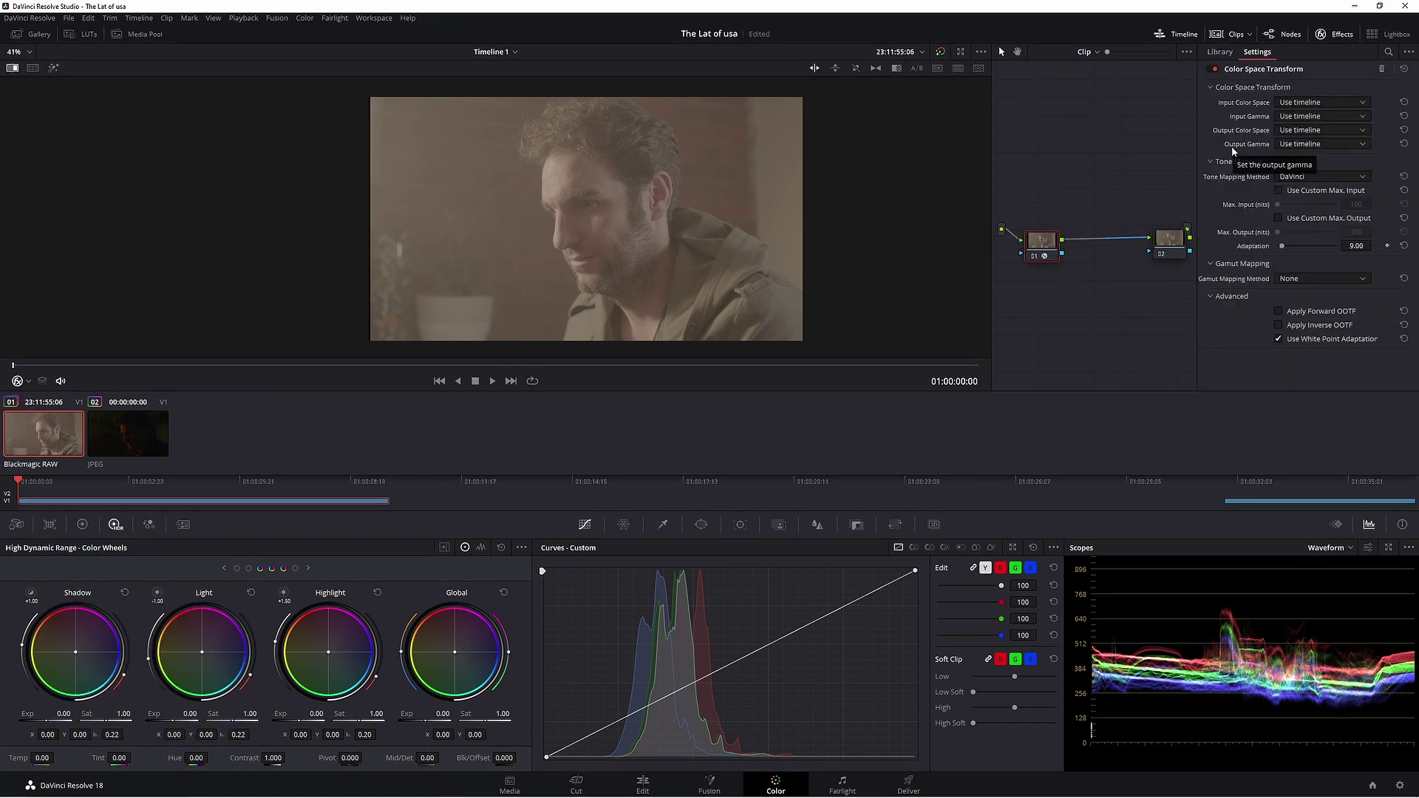
# Step: Set the first transform's input color space to Blackmagic Design Wide Gamut Gen 4/5 and input gamma to Blackmagic Design Pocket 4K Film Gen 4
pyautogui.click(1308, 104)
pyautogui.scroll(-3, 1322, 163)
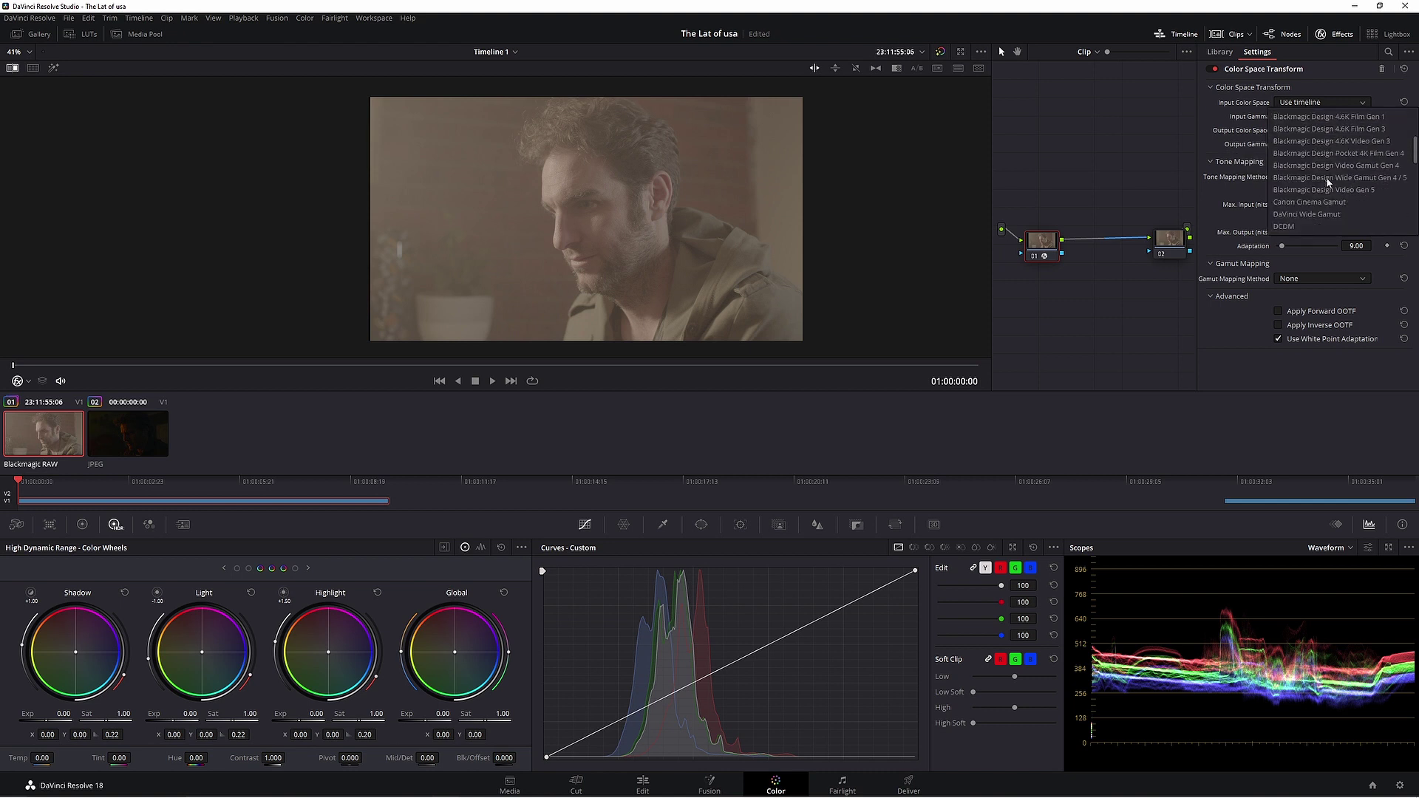
pyautogui.click(1326, 179)
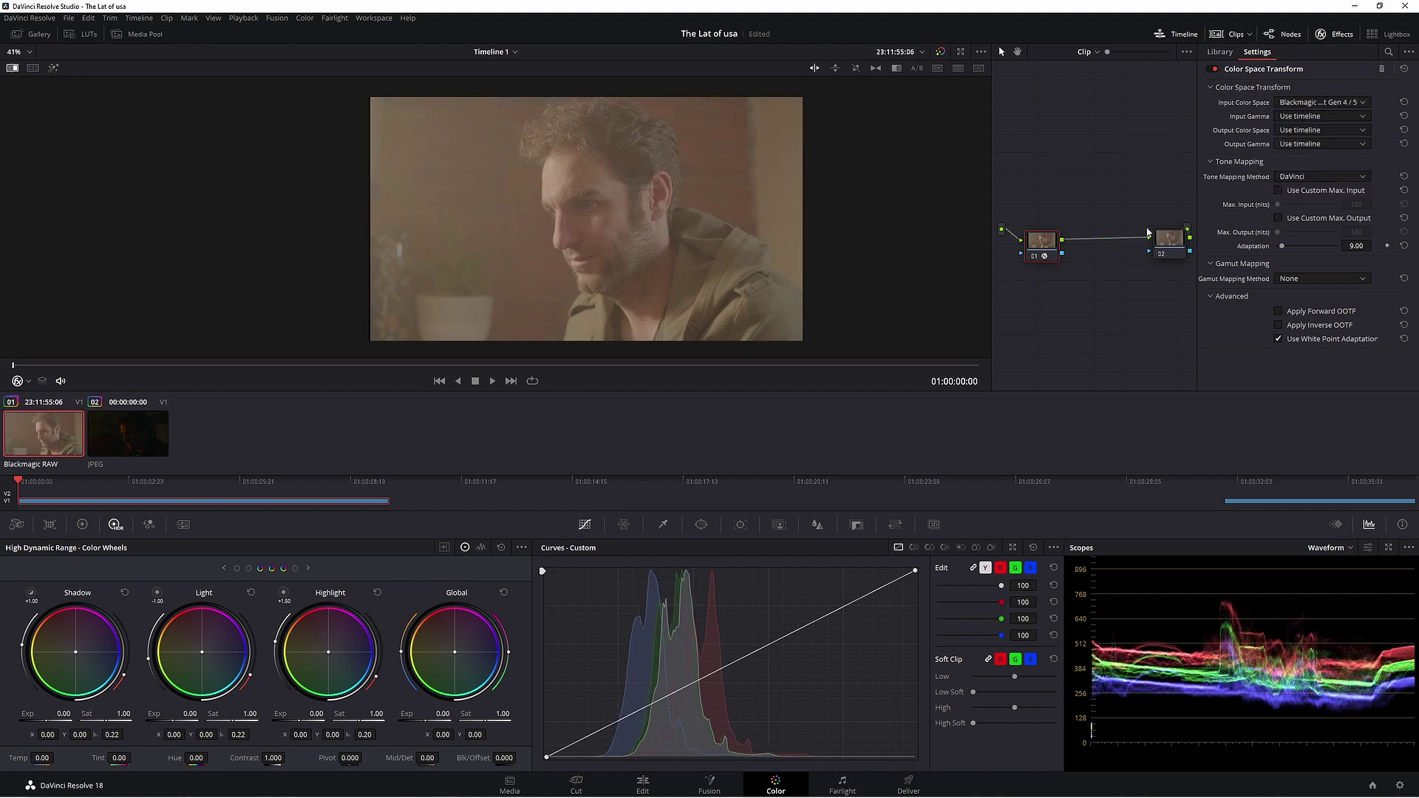
pyautogui.click(1315, 118)
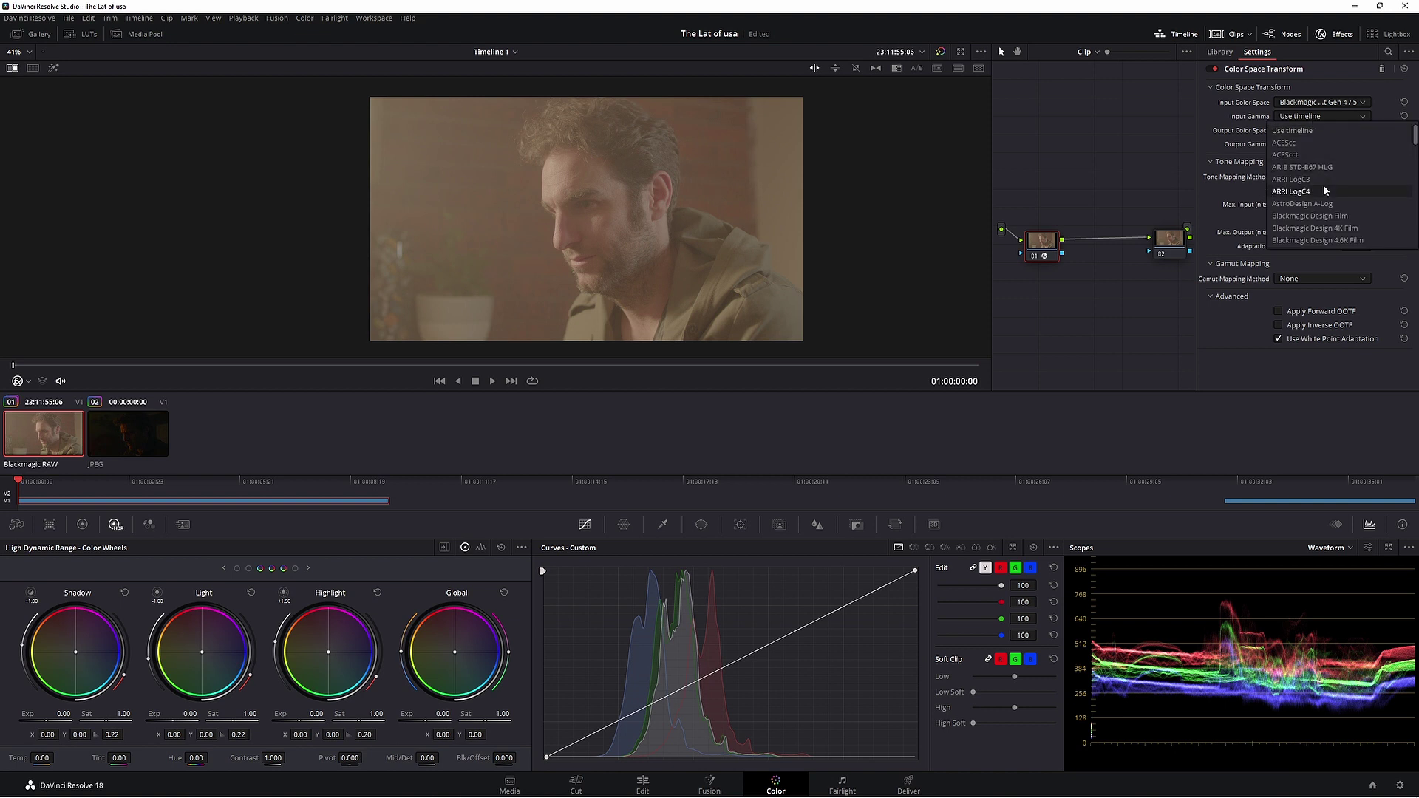
pyautogui.scroll(-3, 1326, 147)
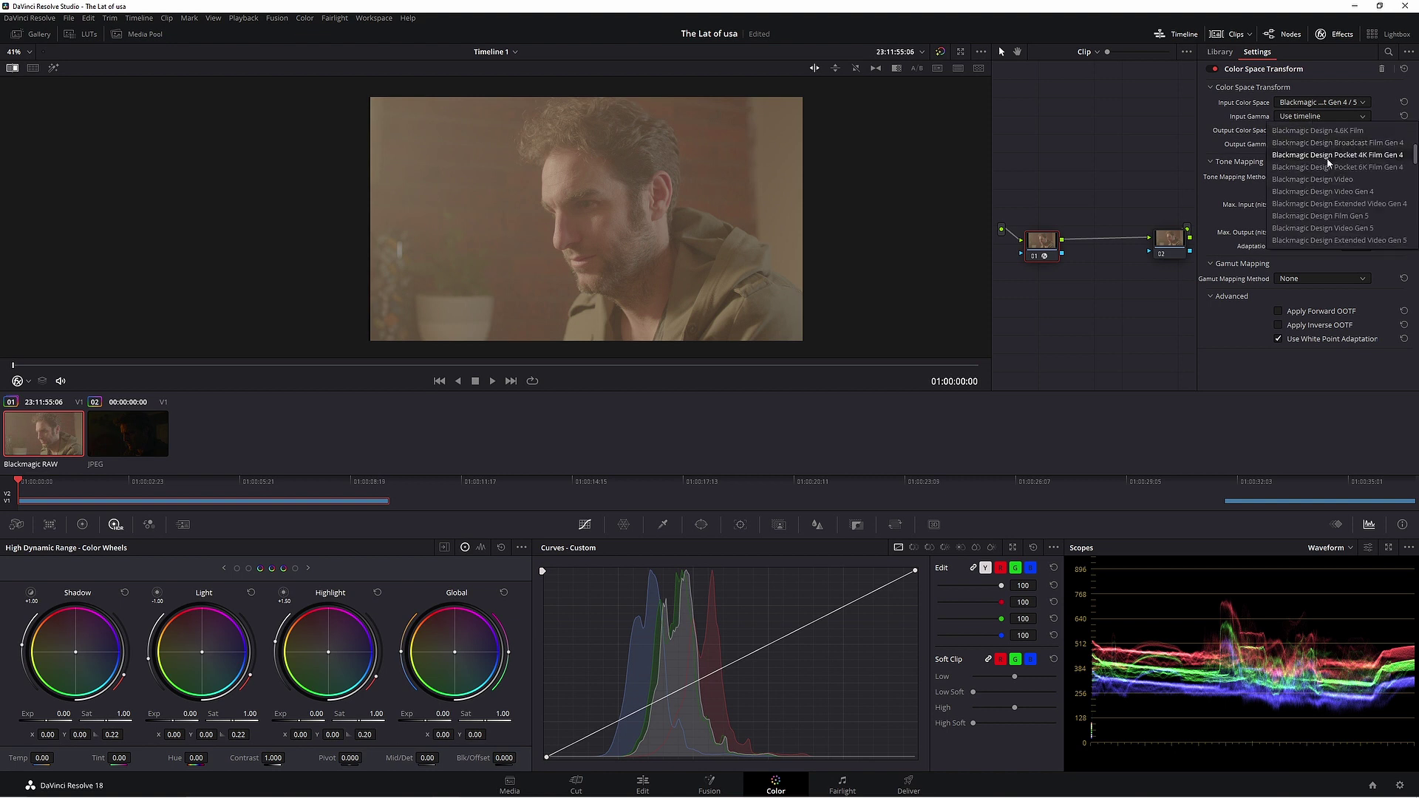
pyautogui.click(1328, 156)
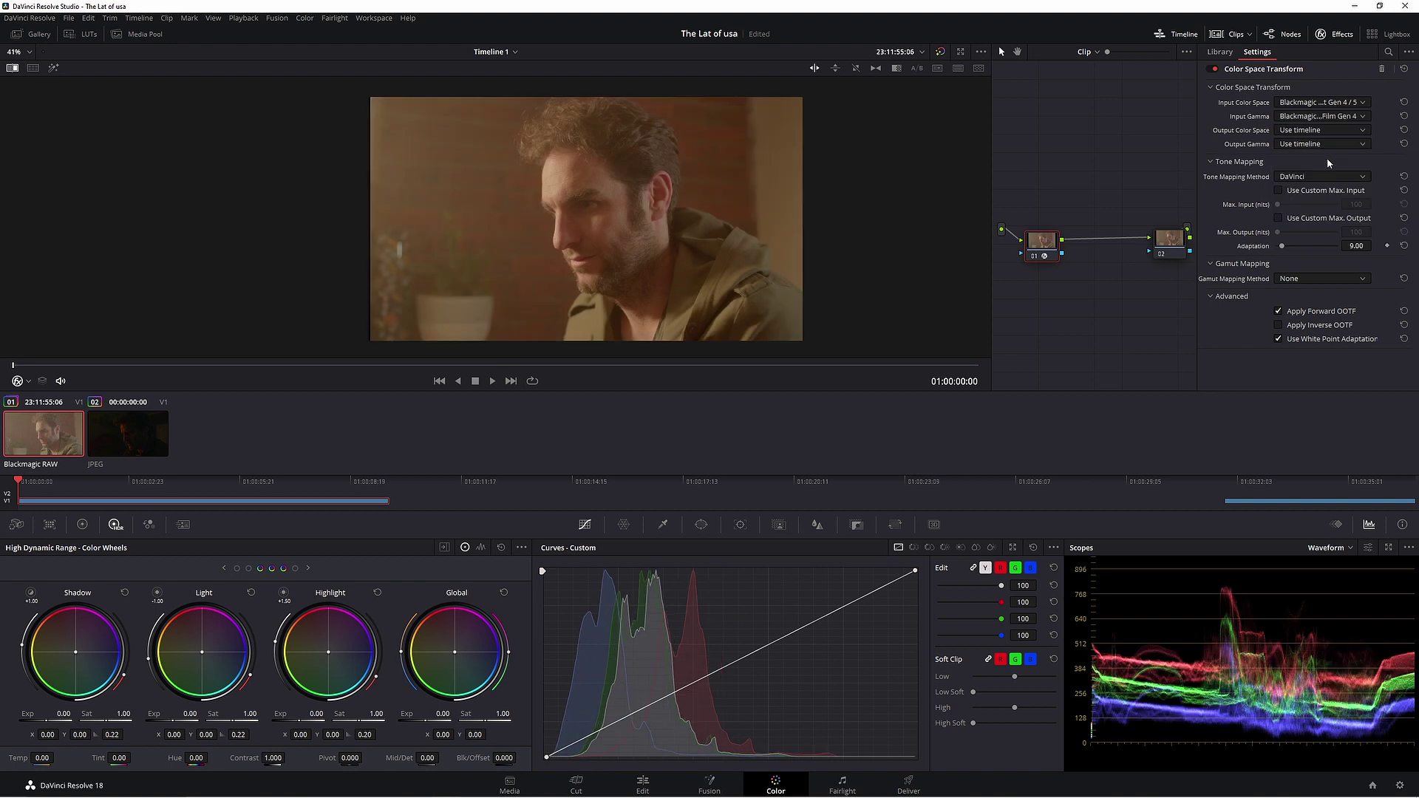
# Step: Set the first transform's output color space to DaVinci Wide Gamut and output gamma to DaVinci Intermediate
pyautogui.click(1317, 131)
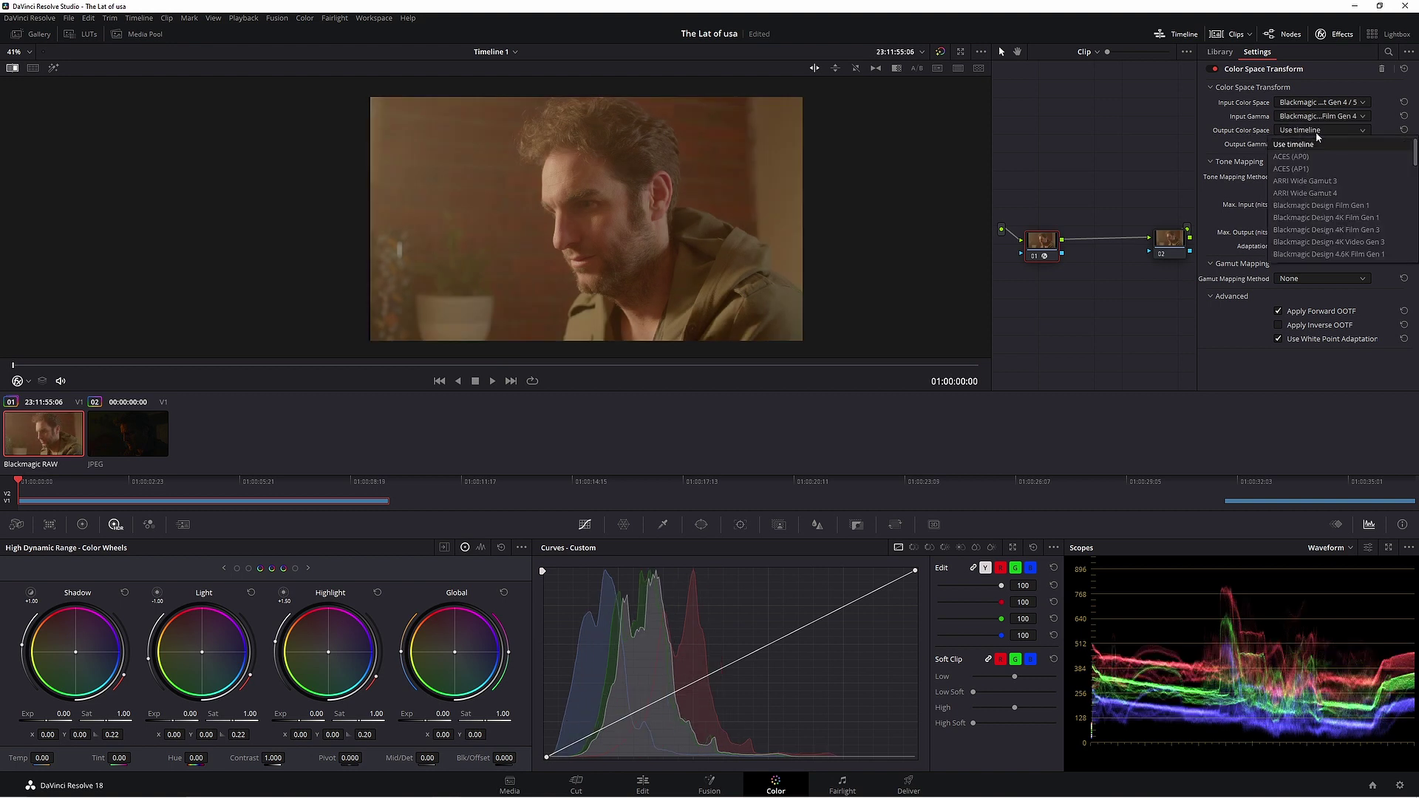
pyautogui.scroll(-3, 1327, 206)
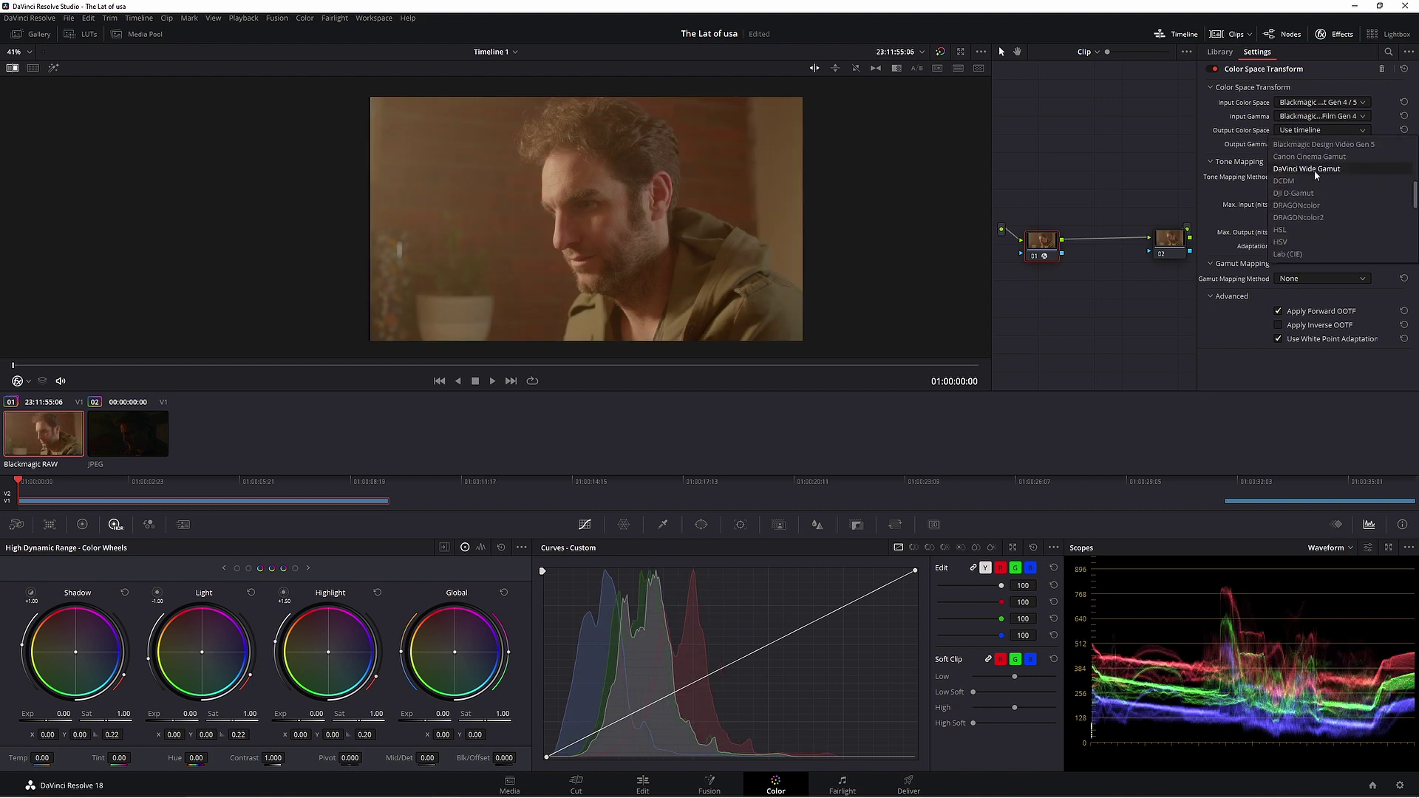
pyautogui.click(1318, 168)
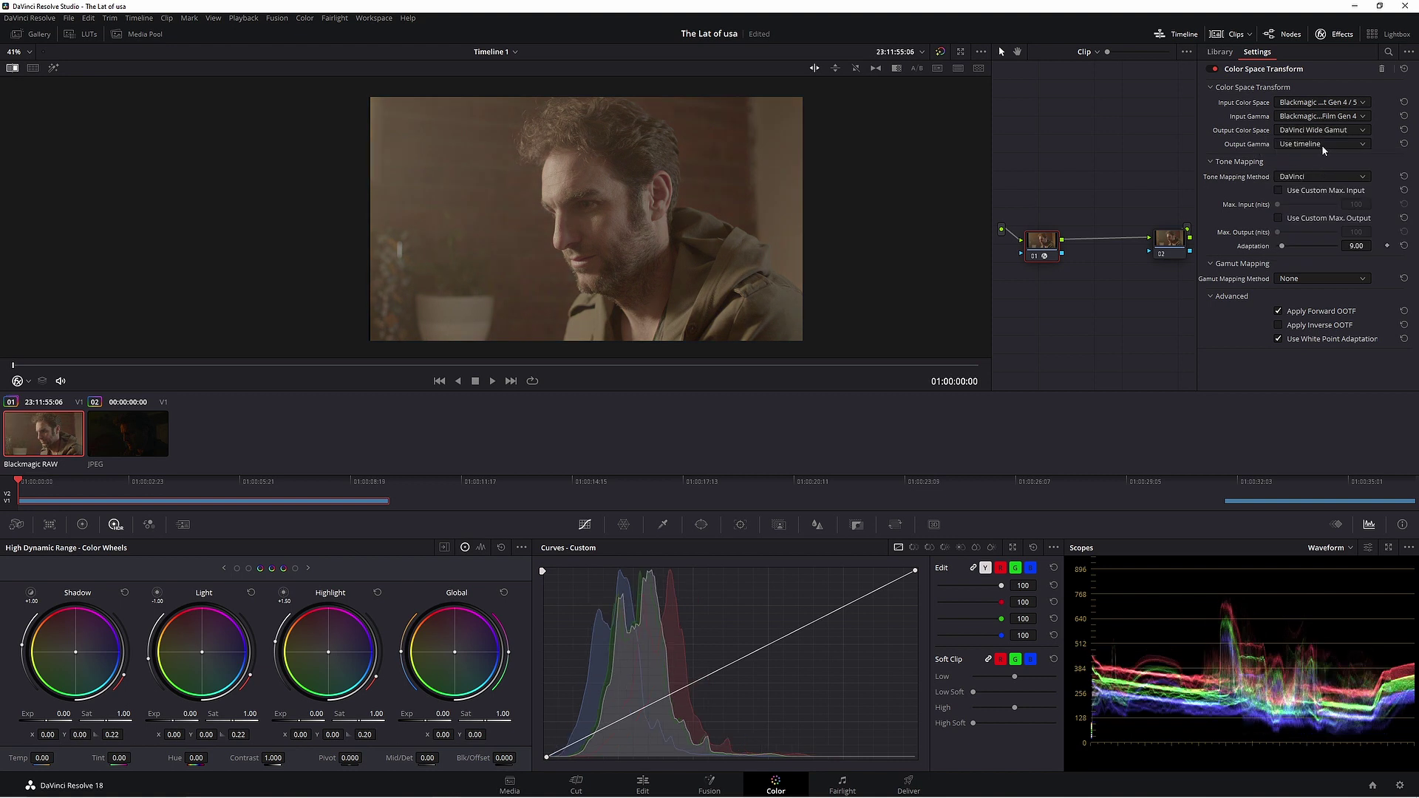
pyautogui.click(1319, 143)
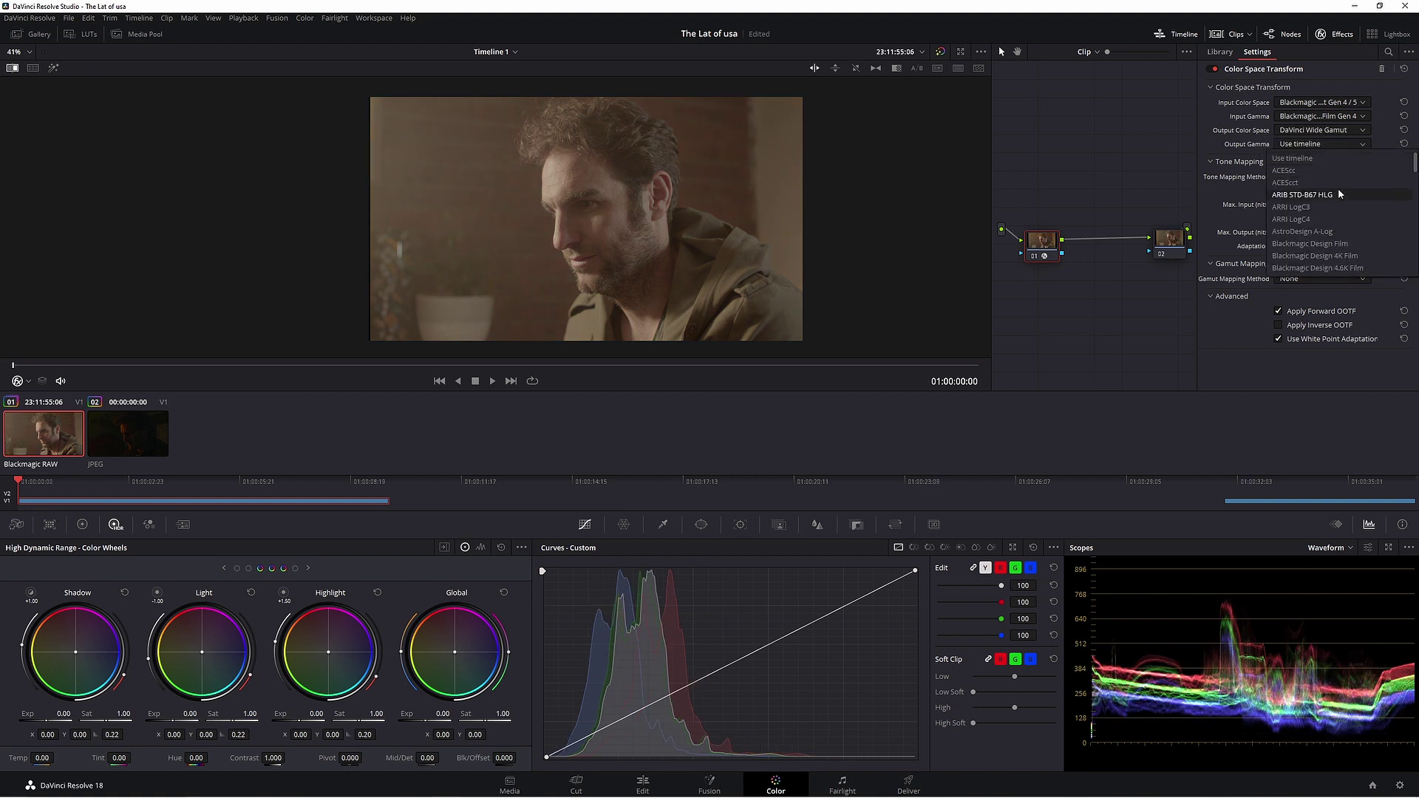
pyautogui.scroll(-4, 1342, 206)
pyautogui.click(1343, 218)
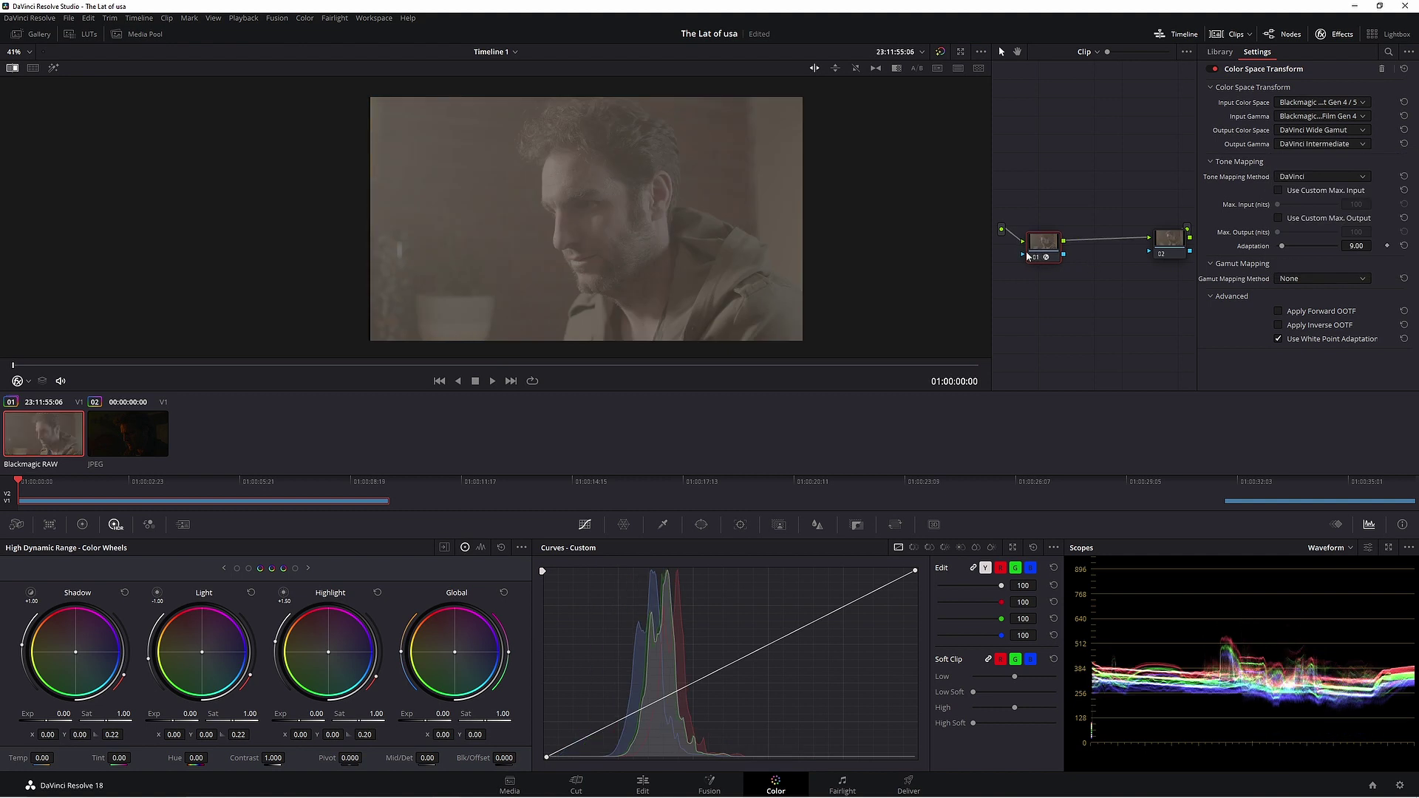
# Step: Apply a Color Space Transform to the second node with input color space DaVinci Wide Gamut and input gamma DaVinci Intermediate
pyautogui.moveTo(1164, 245); pyautogui.dragTo(1136, 277)
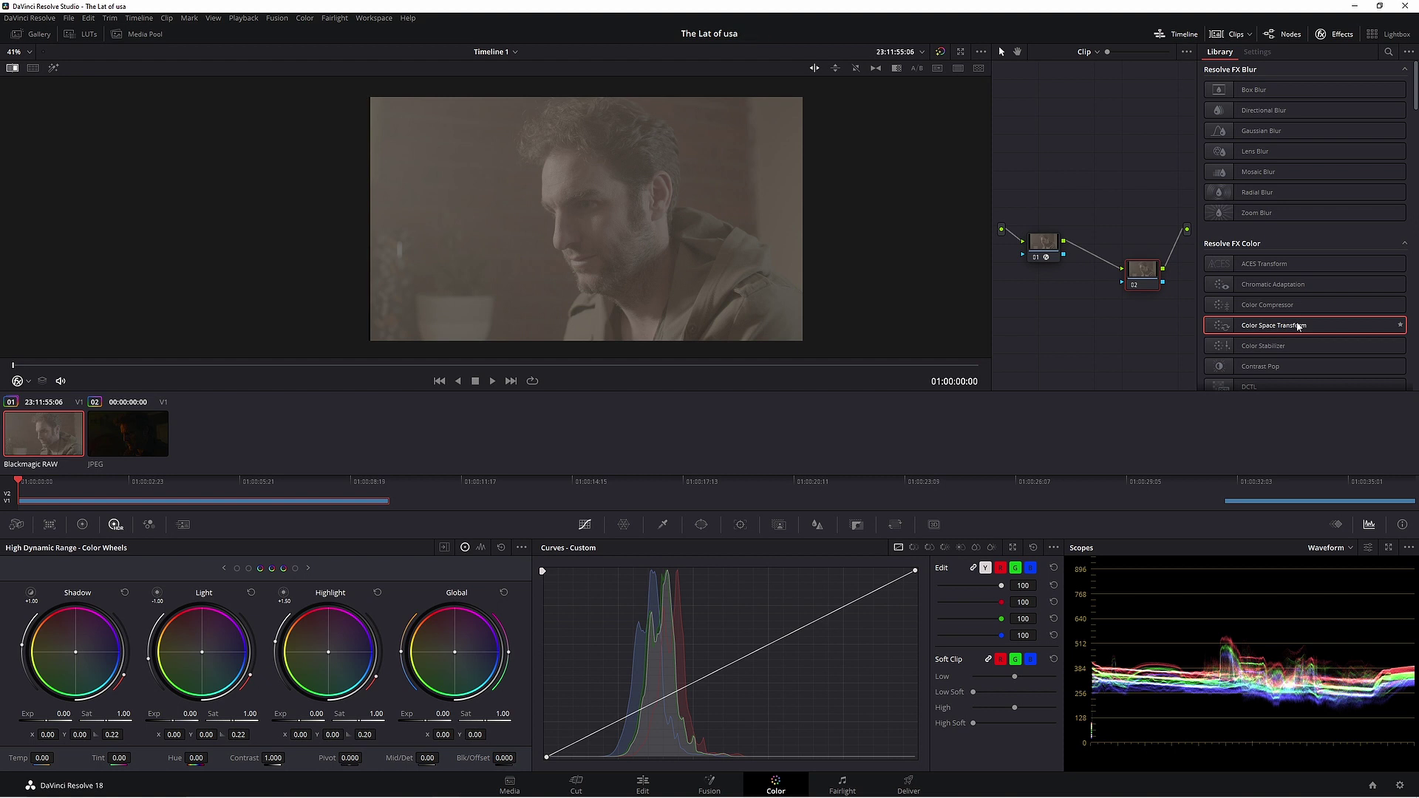
pyautogui.moveTo(1298, 327); pyautogui.dragTo(1140, 248)
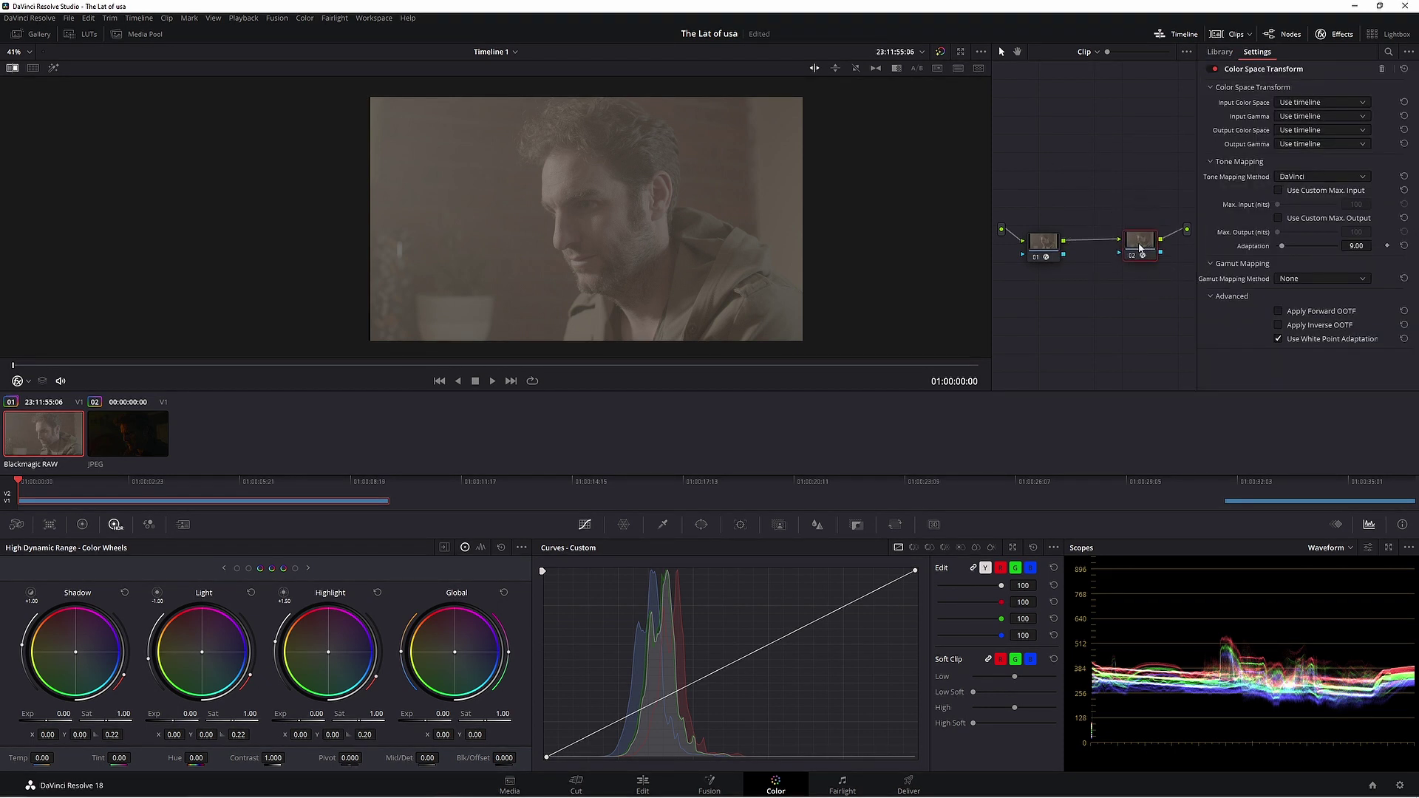
pyautogui.click(1292, 104)
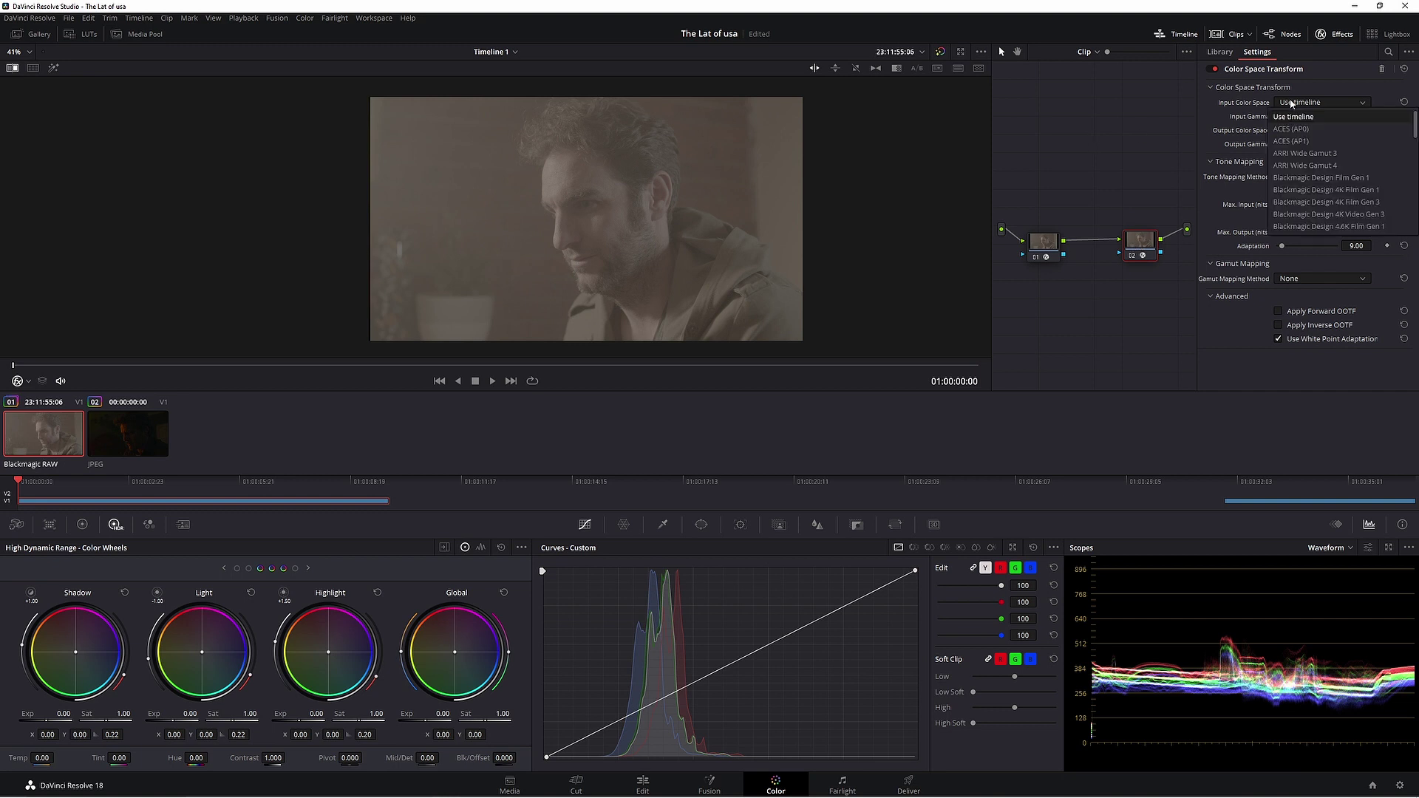
pyautogui.scroll(-5, 1323, 140)
pyautogui.click(1337, 143)
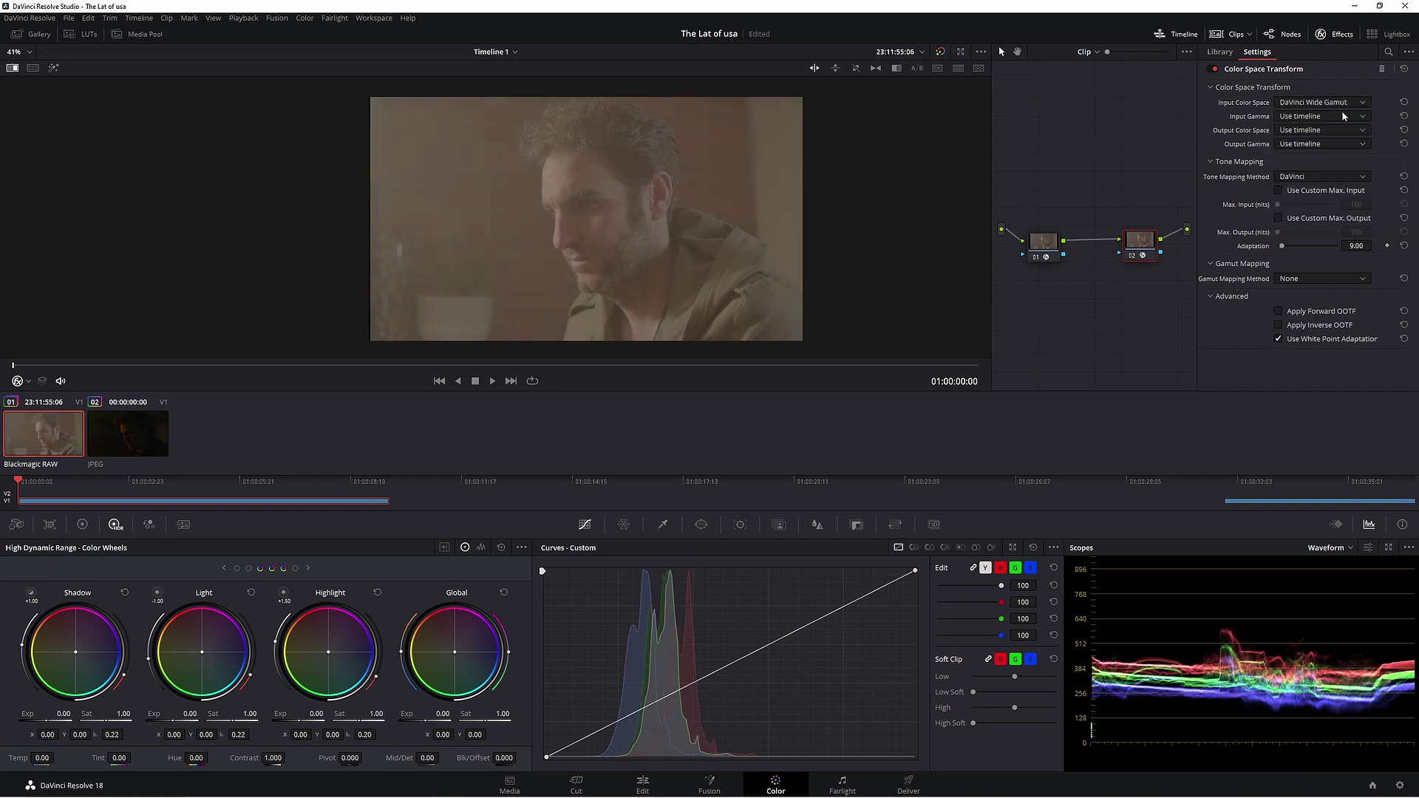
pyautogui.click(1326, 116)
pyautogui.scroll(-5, 1338, 177)
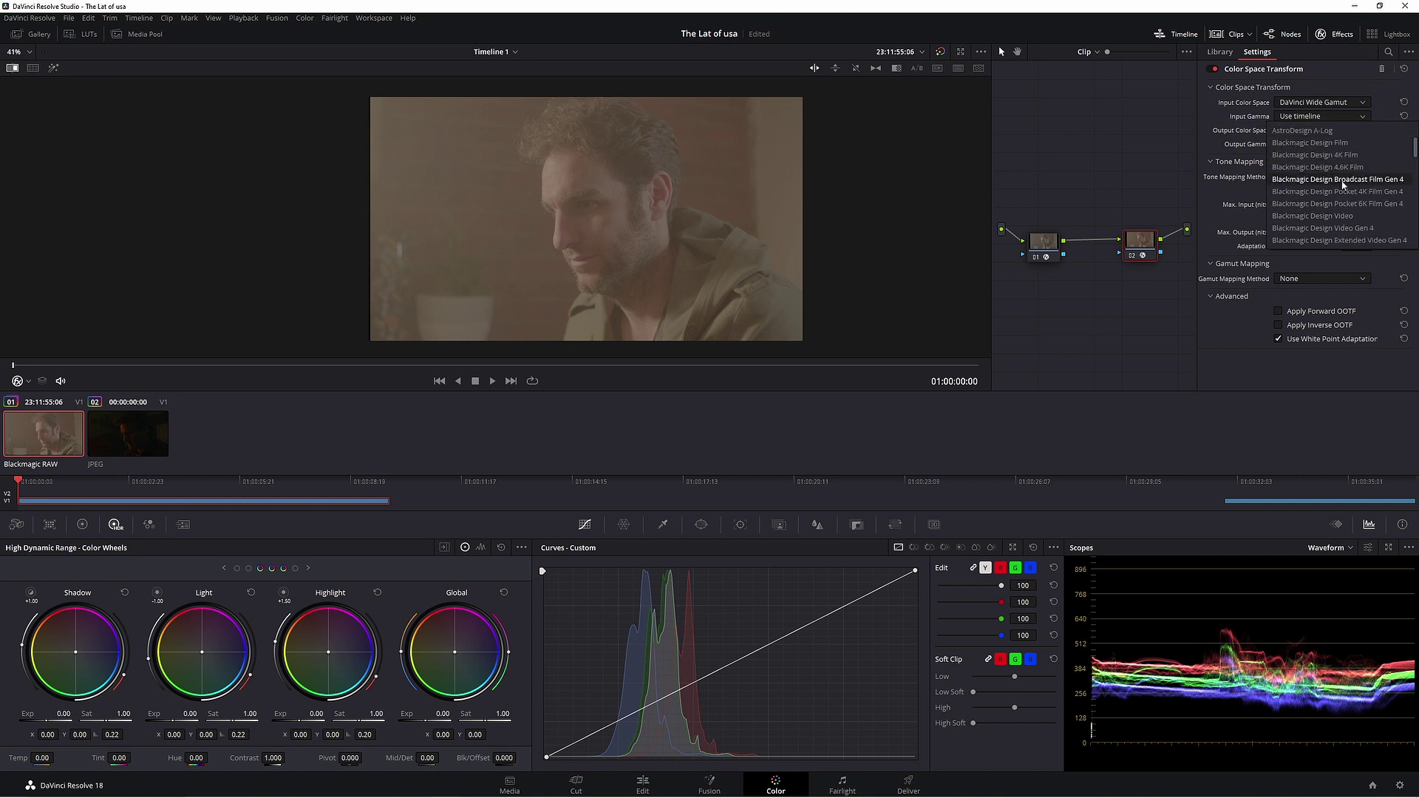
pyautogui.click(1323, 154)
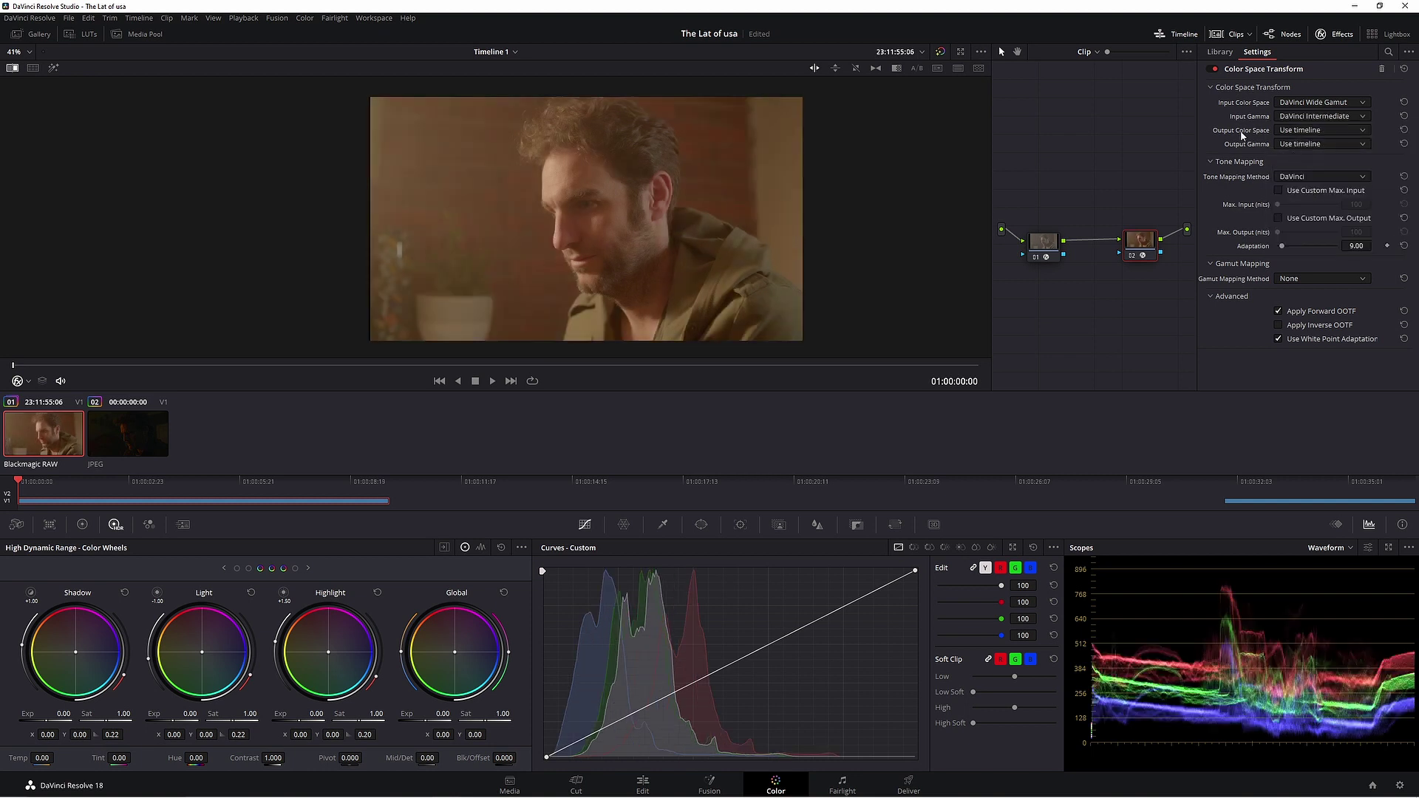
# Step: Set the second transform's output color space to Rec.709 and its output gamma to Gamma 2.4
pyautogui.click(1320, 132)
pyautogui.scroll(-5, 1331, 221)
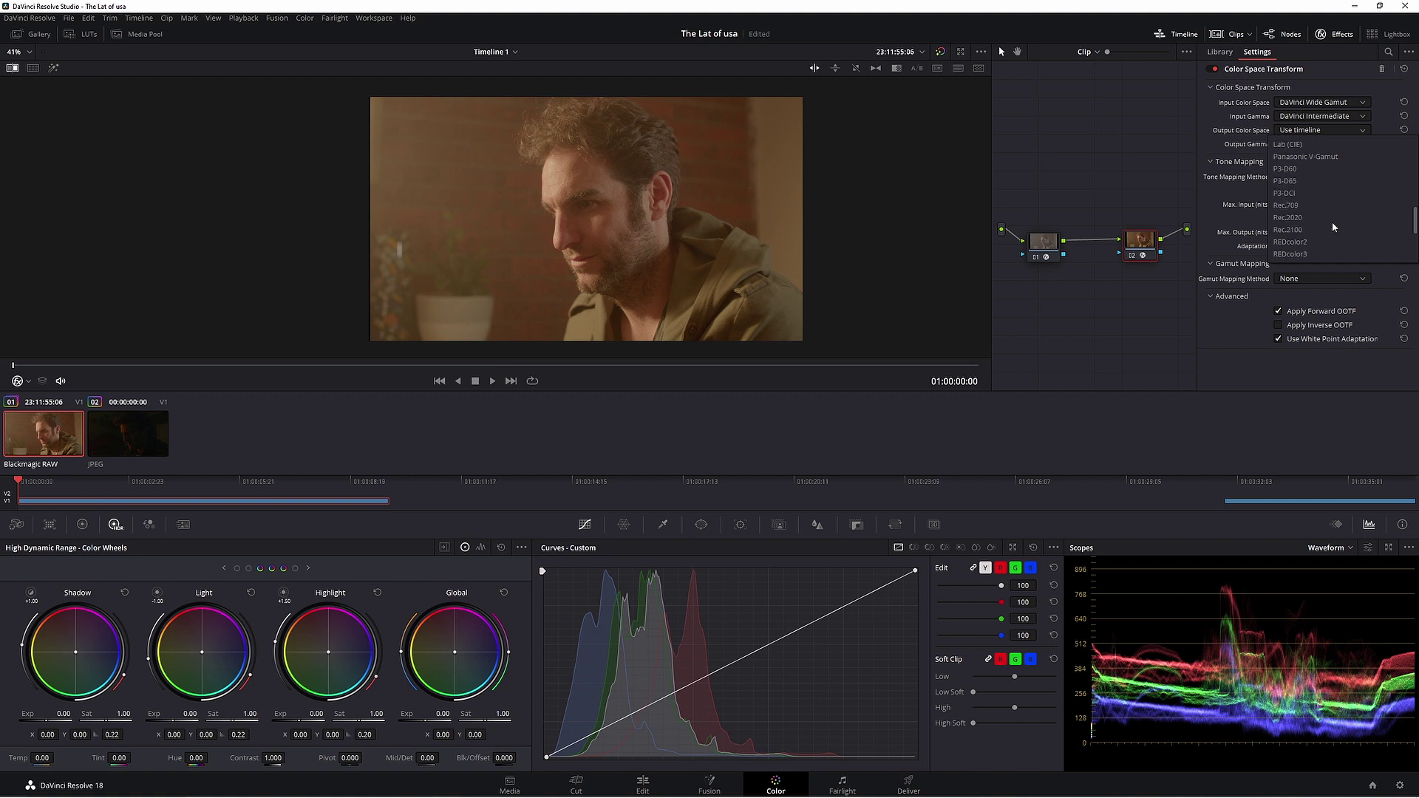
pyautogui.click(1297, 193)
pyautogui.click(1308, 133)
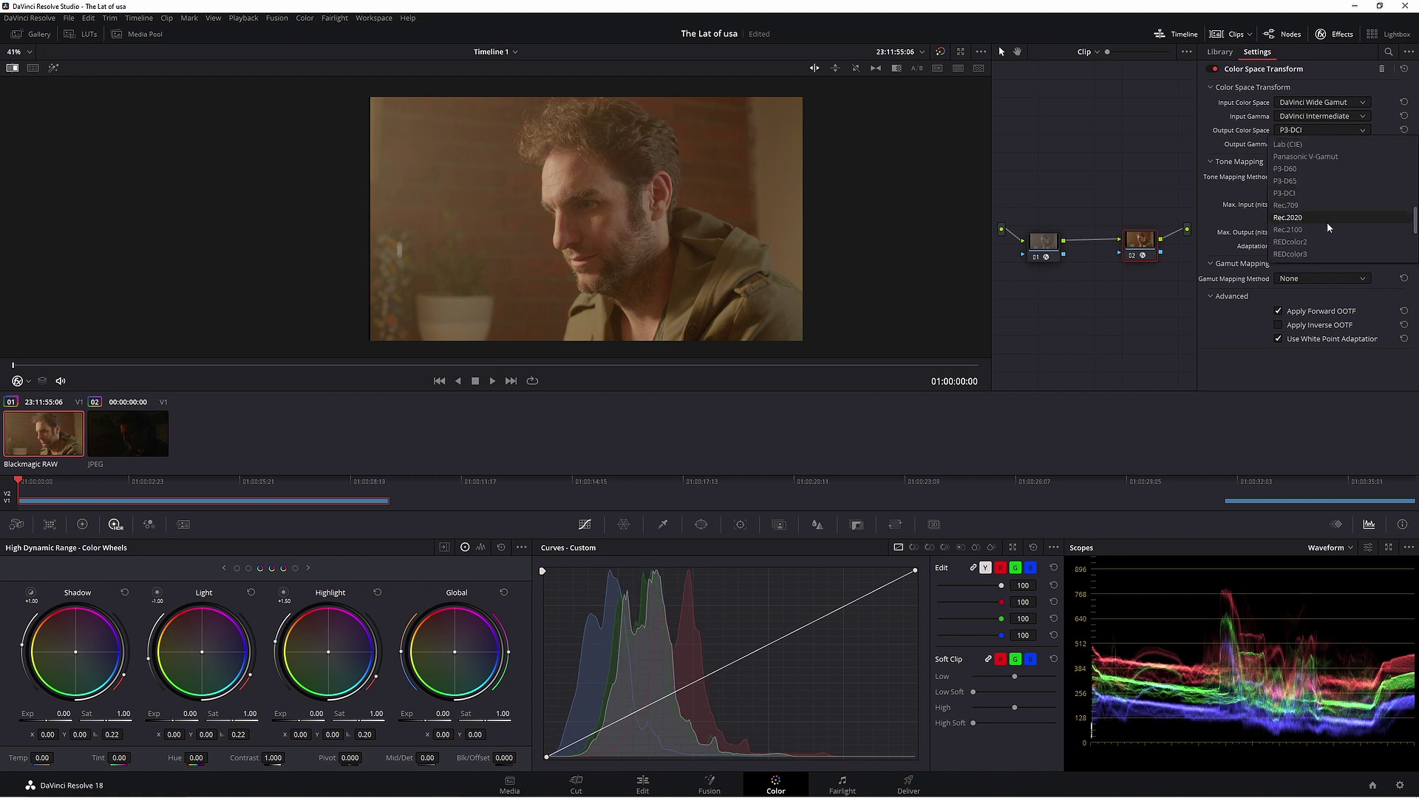
pyautogui.scroll(-1, 1328, 233)
pyautogui.click(1297, 169)
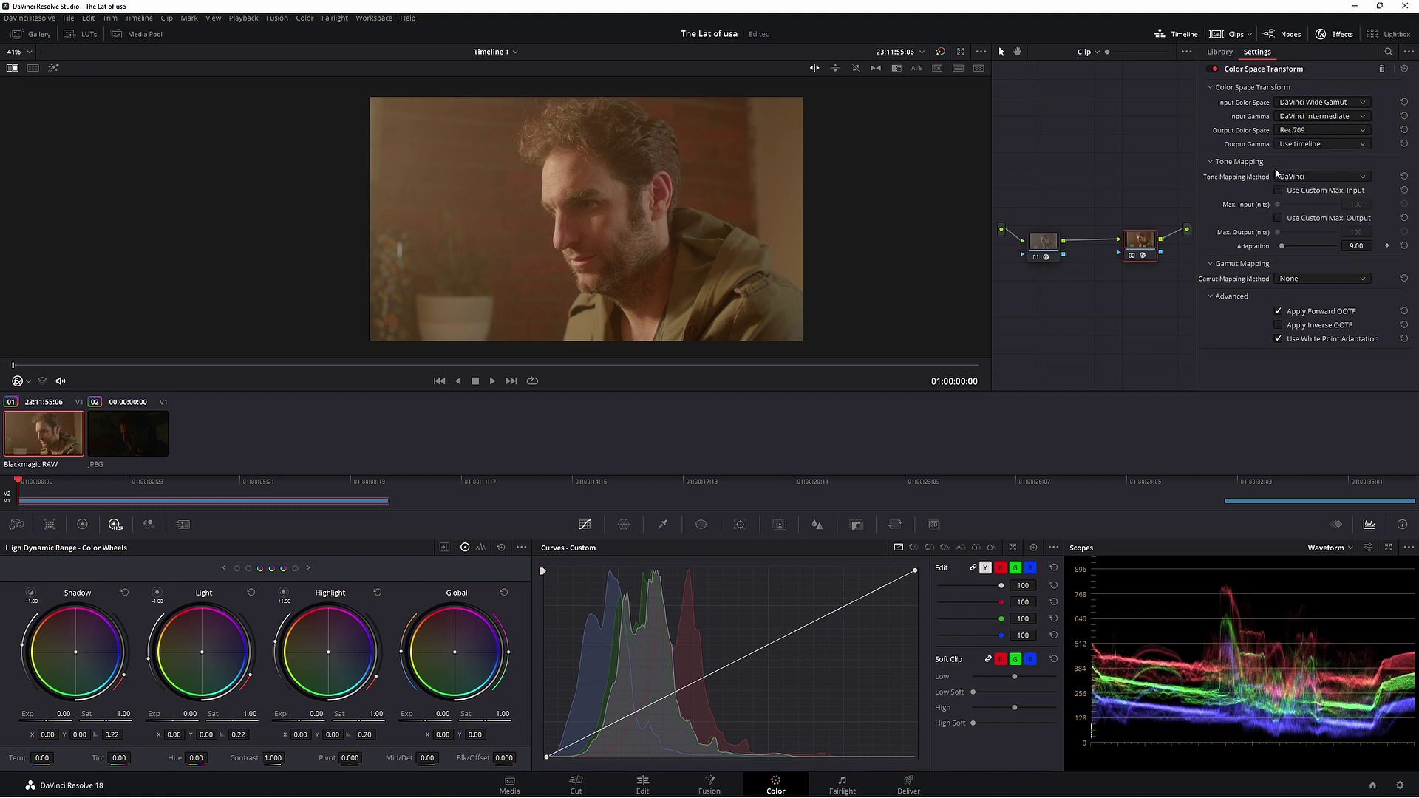
pyautogui.click(1342, 142)
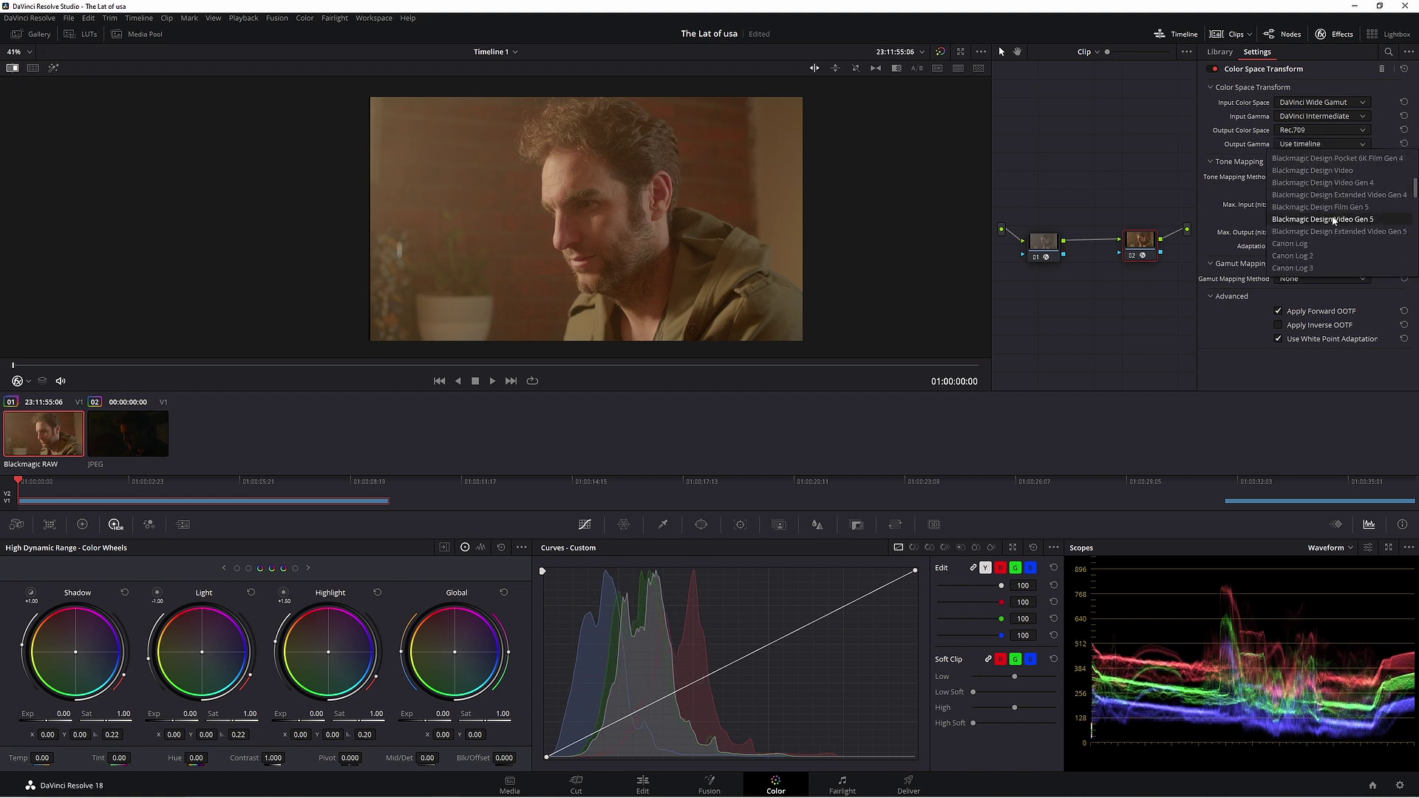
pyautogui.scroll(-3, 1304, 218)
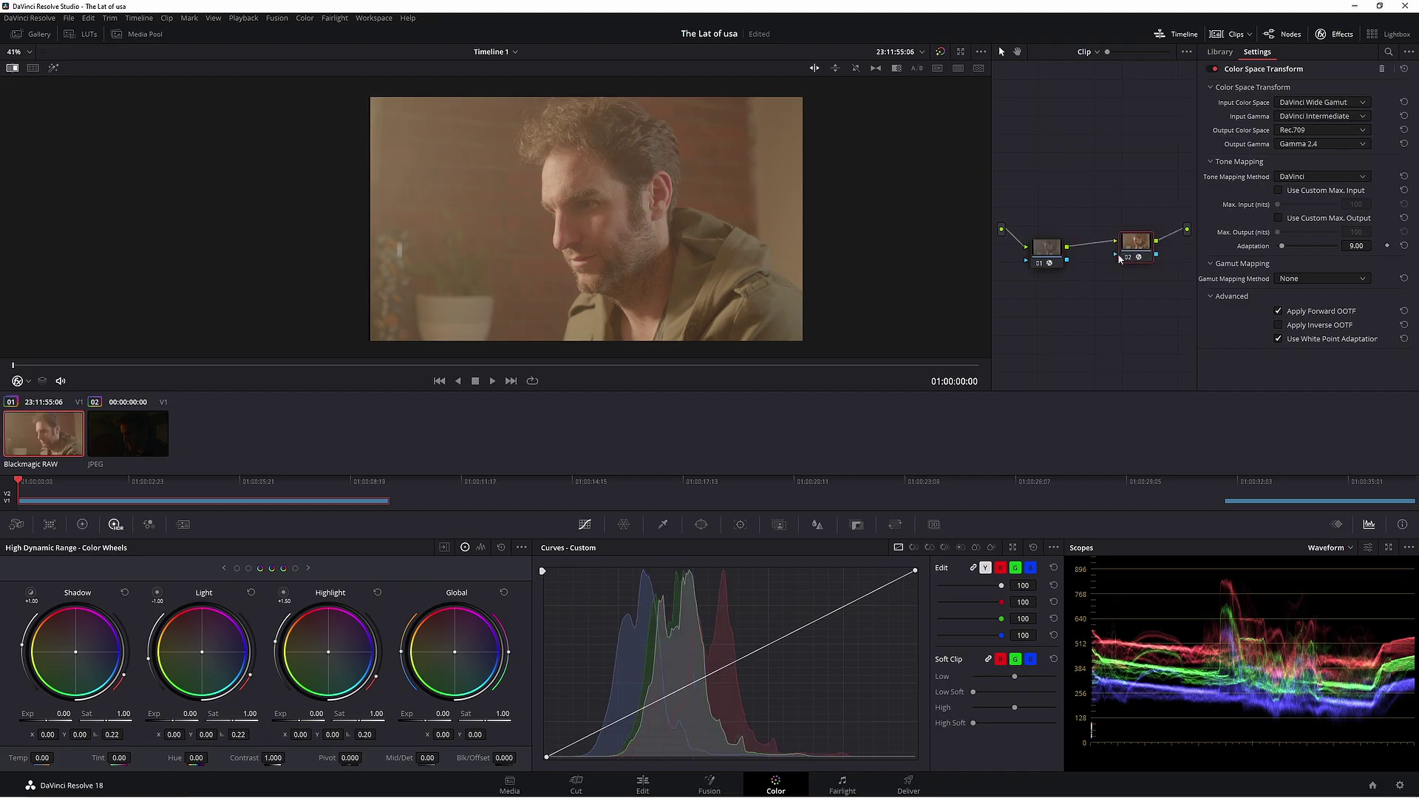
# Step: Select the first node and clean up the node graph so both nodes line up
pyautogui.click(1045, 256)
pyautogui.rightClick(1077, 130)
pyautogui.click(1131, 254)
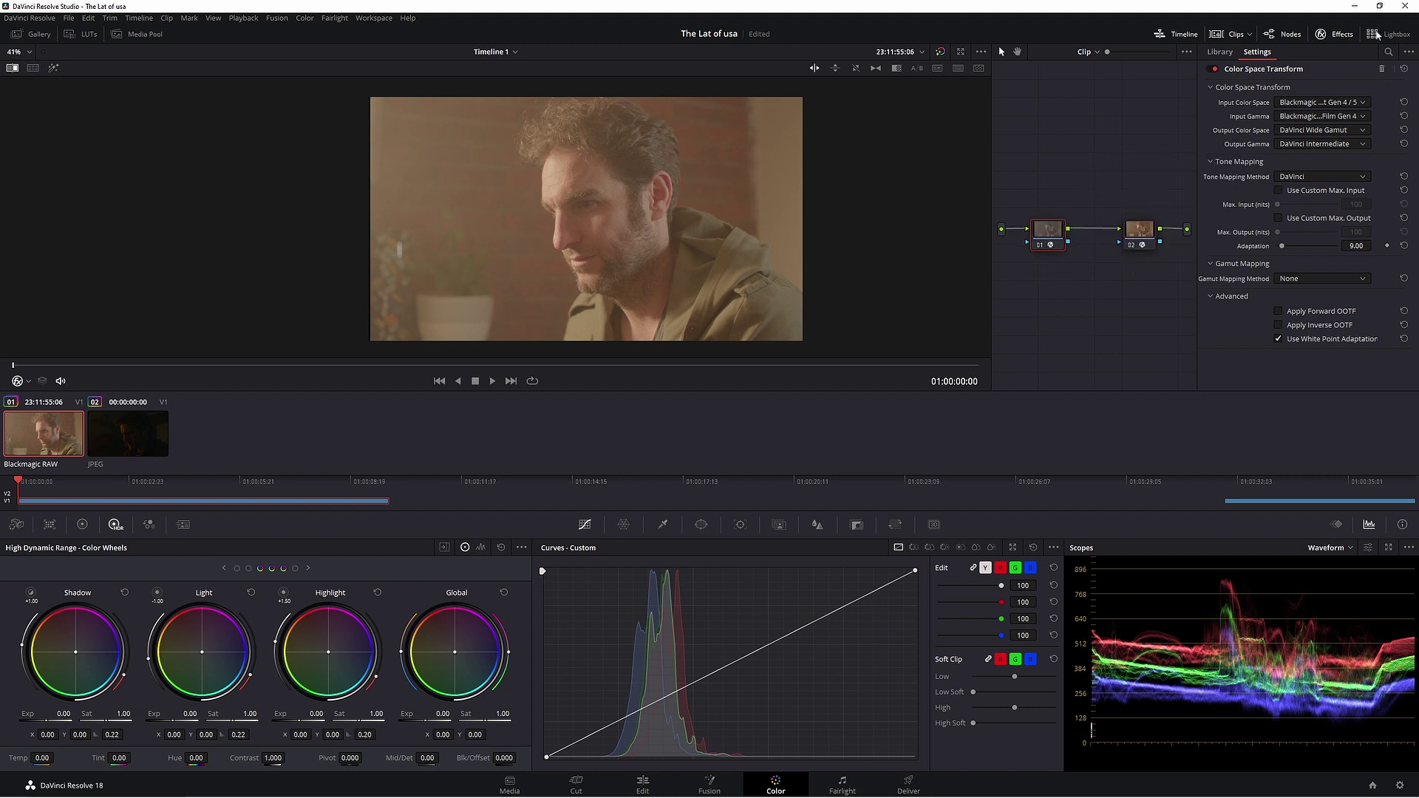
# Step: Spread the two transform nodes apart and insert a serial node between them with two additional parallel nodes
pyautogui.click(1336, 34)
pyautogui.moveTo(1181, 229); pyautogui.dragTo(1349, 218)
pyautogui.moveTo(1091, 235); pyautogui.dragTo(1053, 223)
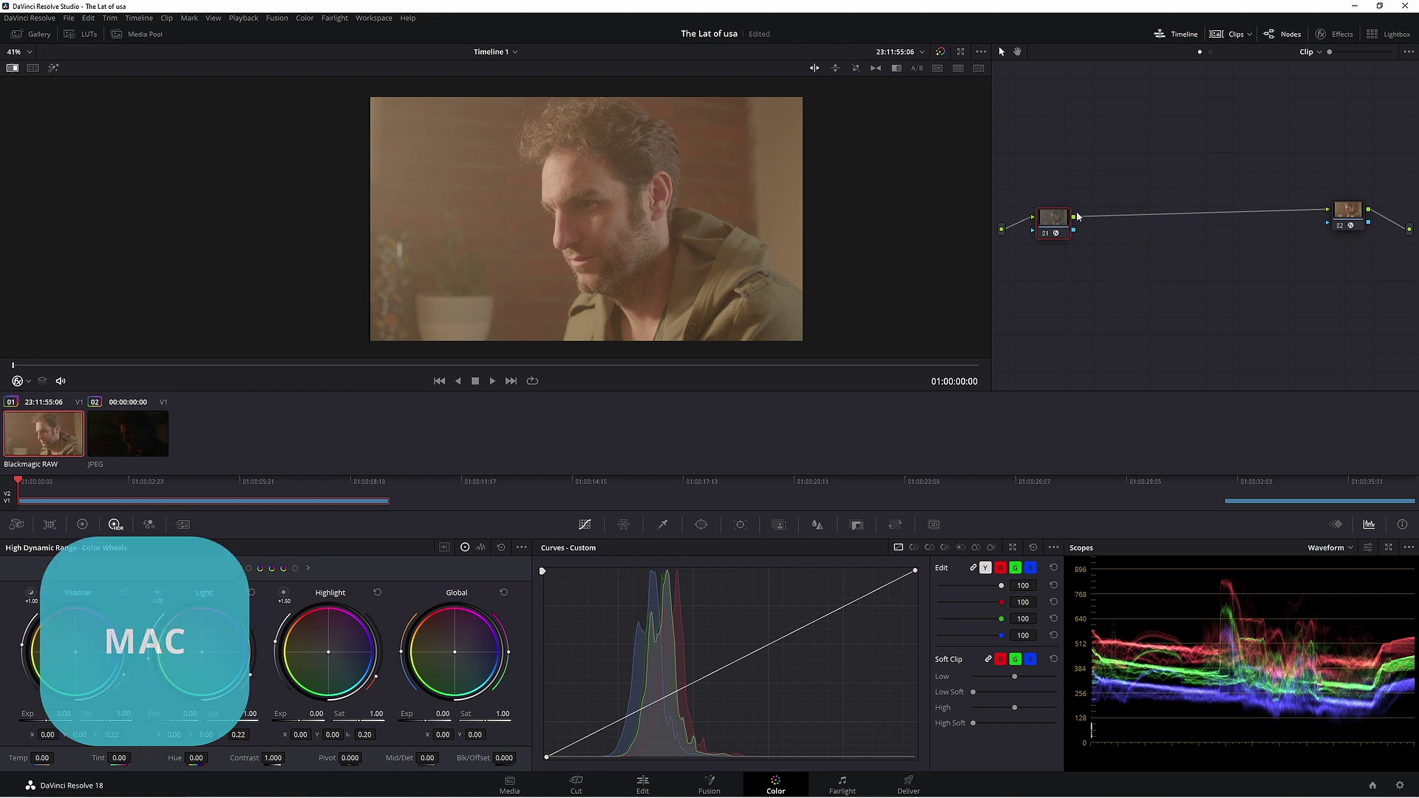
pyautogui.hotkey('alt', 's')
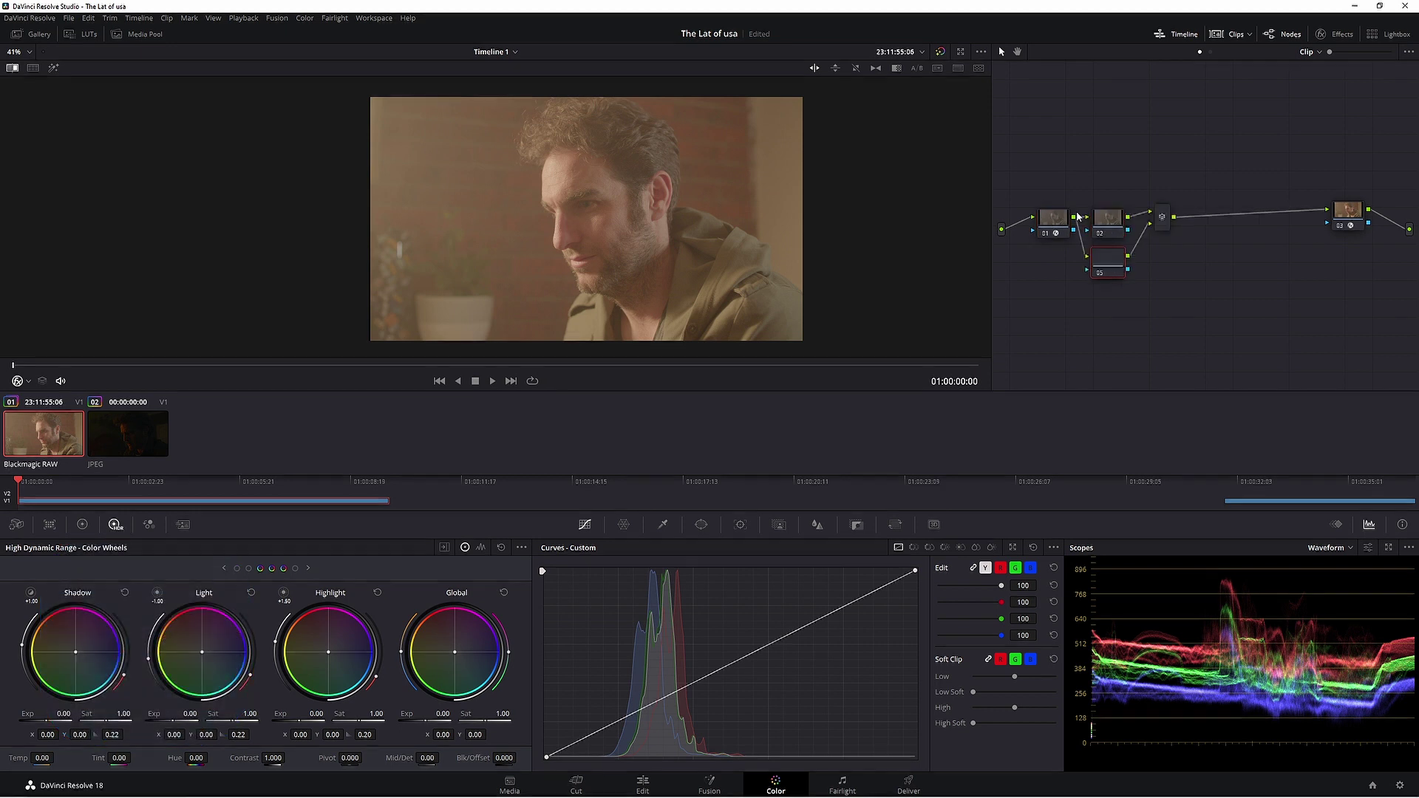
pyautogui.hotkey('alt', 'p')
pyautogui.hotkey('alt', 'p')
# Step: Label the upper parallel node EXP and the middle parallel node CONT
pyautogui.moveTo(1164, 160); pyautogui.dragTo(1149, 174)
pyautogui.rightClick(1150, 169)
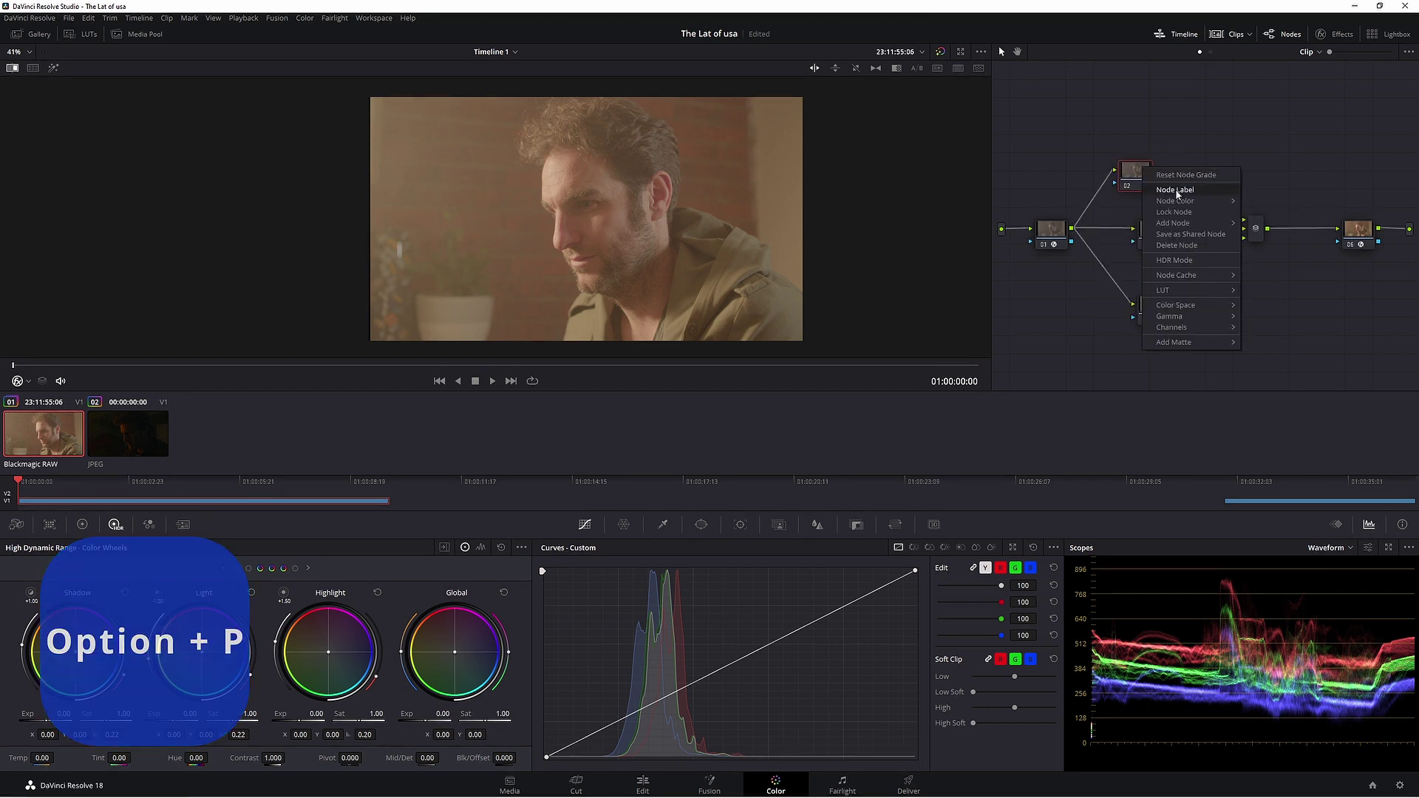
pyautogui.click(1177, 192)
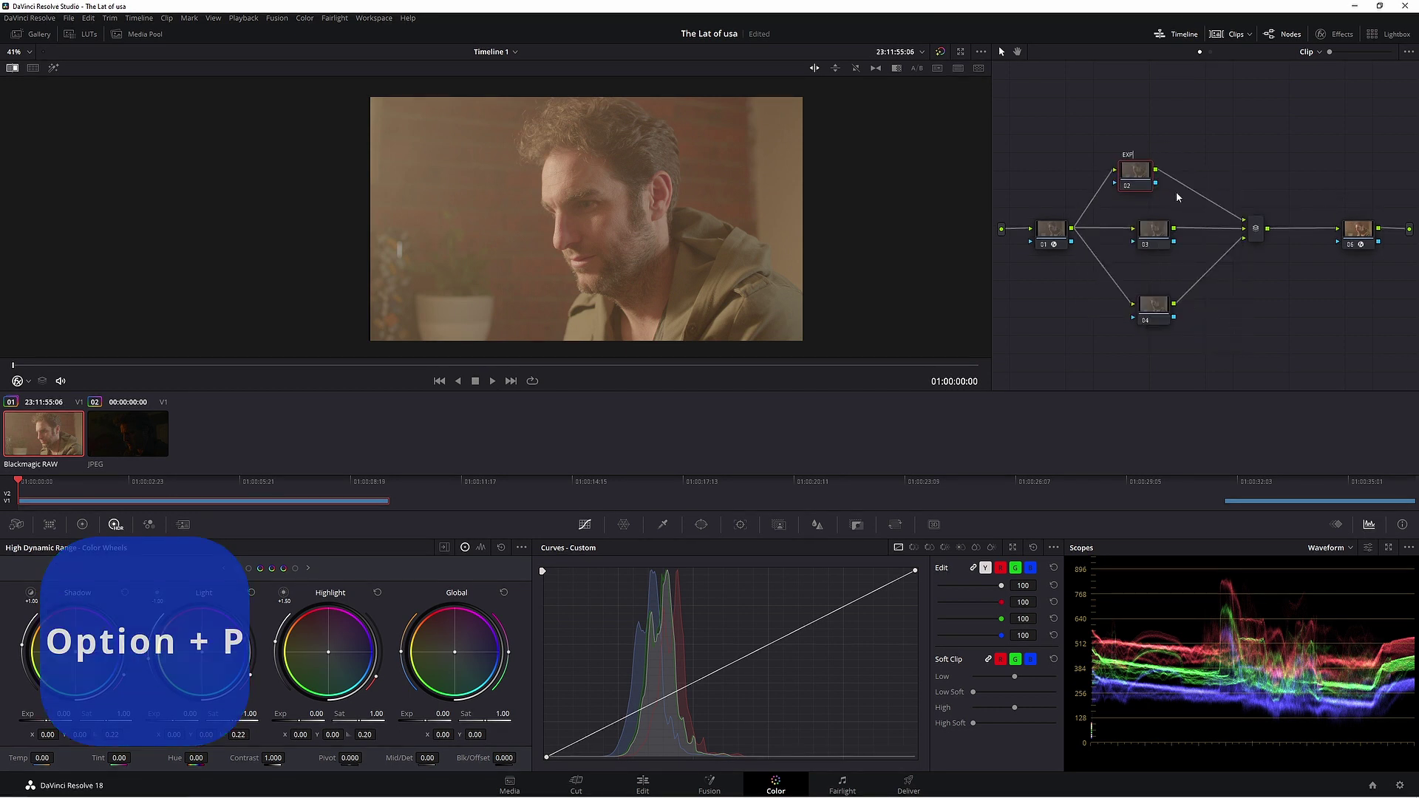
pyautogui.click(1166, 244)
pyautogui.rightClick(1168, 244)
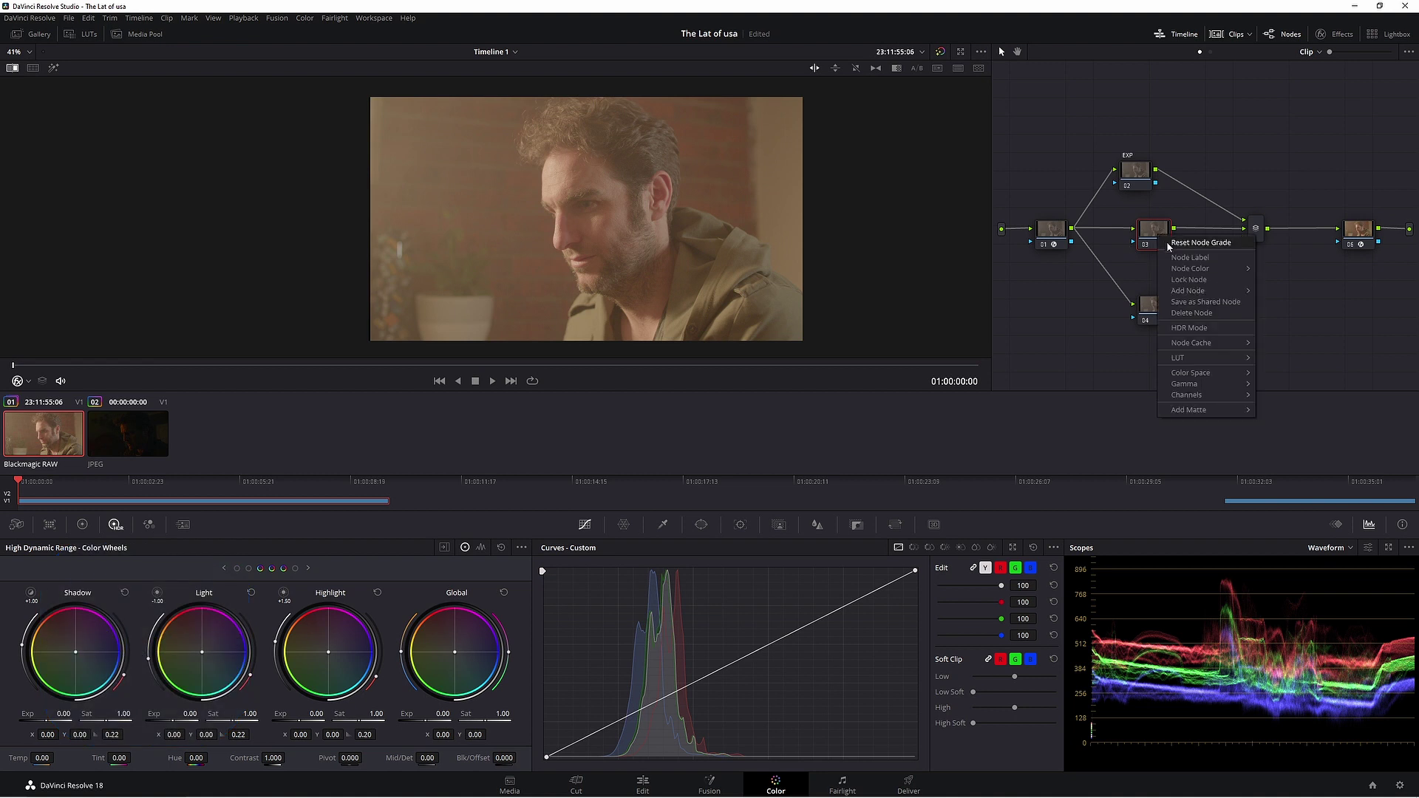
pyautogui.click(1204, 257)
pyautogui.write('CONT')
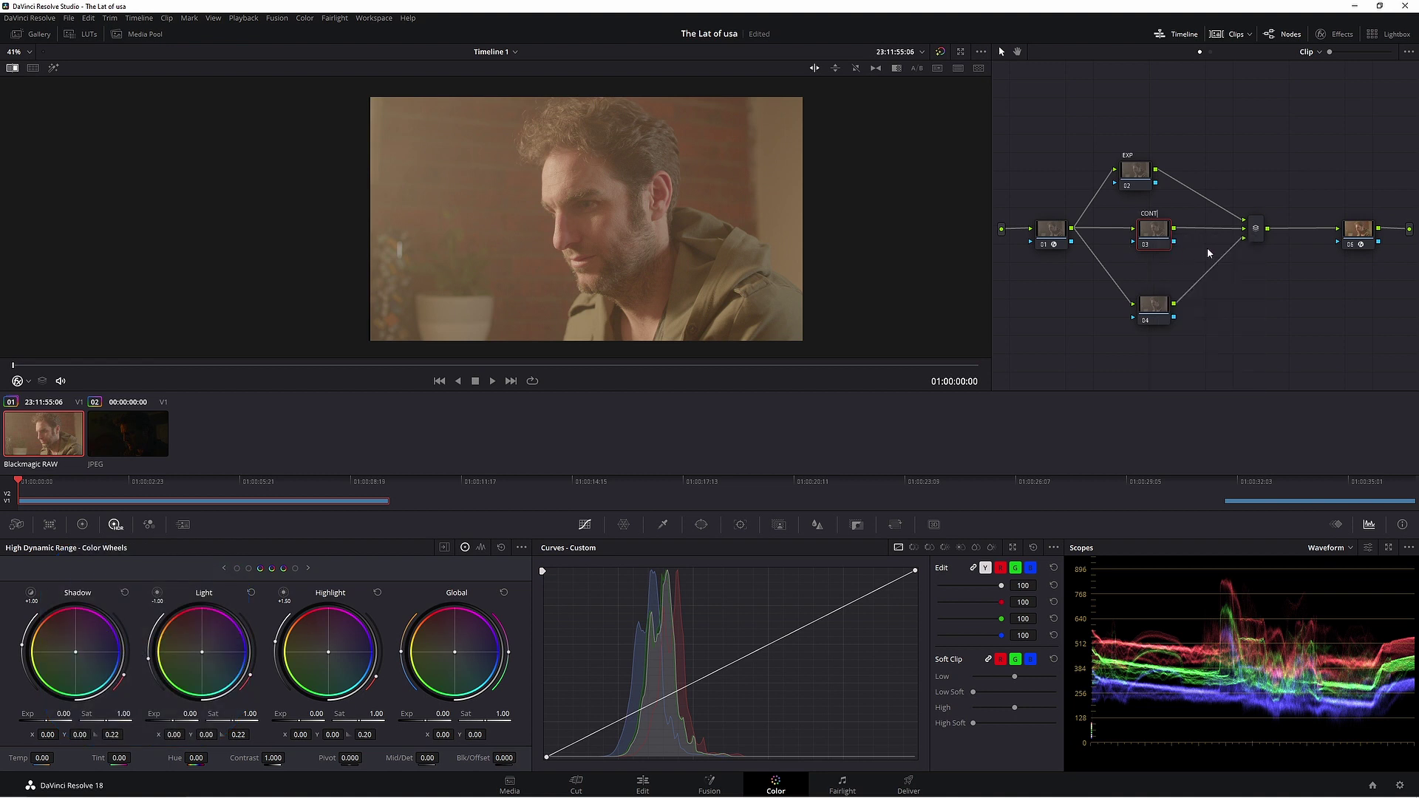
# Step: Label the lowest parallel node SAT
pyautogui.click(1157, 305)
pyautogui.moveTo(1157, 305); pyautogui.dragTo(1141, 298)
pyautogui.rightClick(1141, 299)
pyautogui.click(1172, 314)
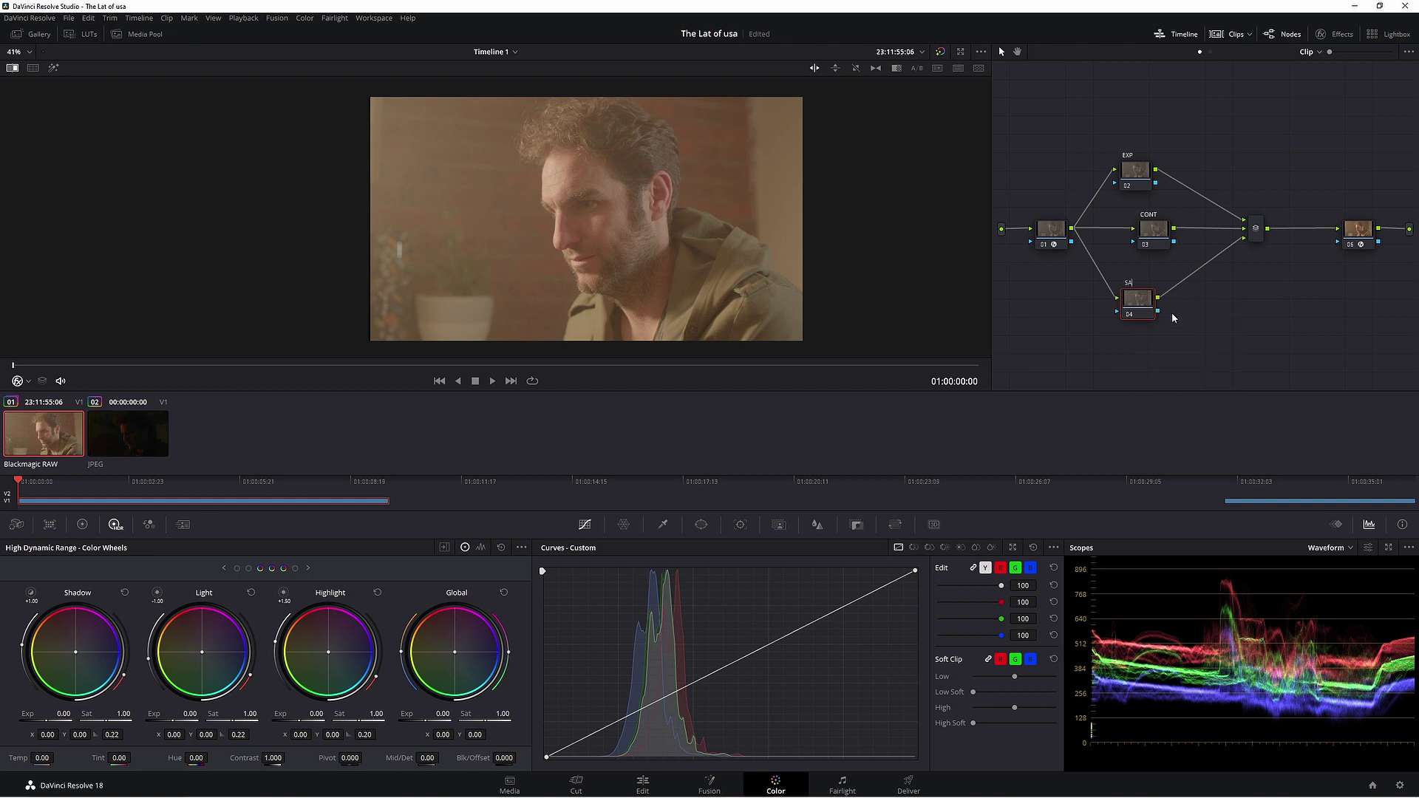
pyautogui.write('SAT')
# Step: Clean up the node graph and arrange the EXP, CONT and SAT nodes in an evenly spaced column beside the first transform node
pyautogui.rightClick(1128, 97)
pyautogui.click(1184, 184)
pyautogui.moveTo(1156, 169); pyautogui.dragTo(1129, 163)
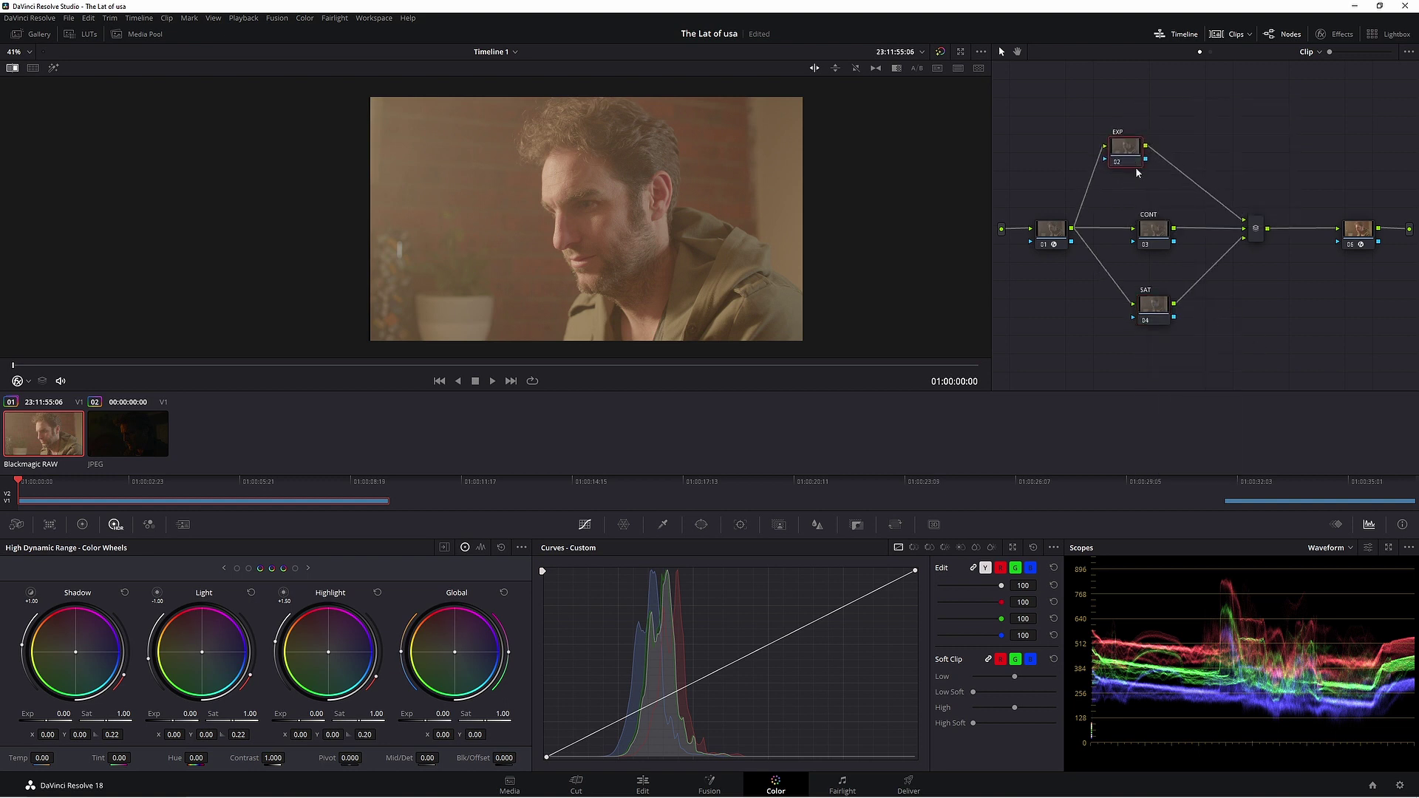
pyautogui.moveTo(1152, 235); pyautogui.dragTo(1125, 224)
pyautogui.moveTo(1153, 310); pyautogui.dragTo(1124, 308)
pyautogui.moveTo(1051, 229); pyautogui.dragTo(1041, 226)
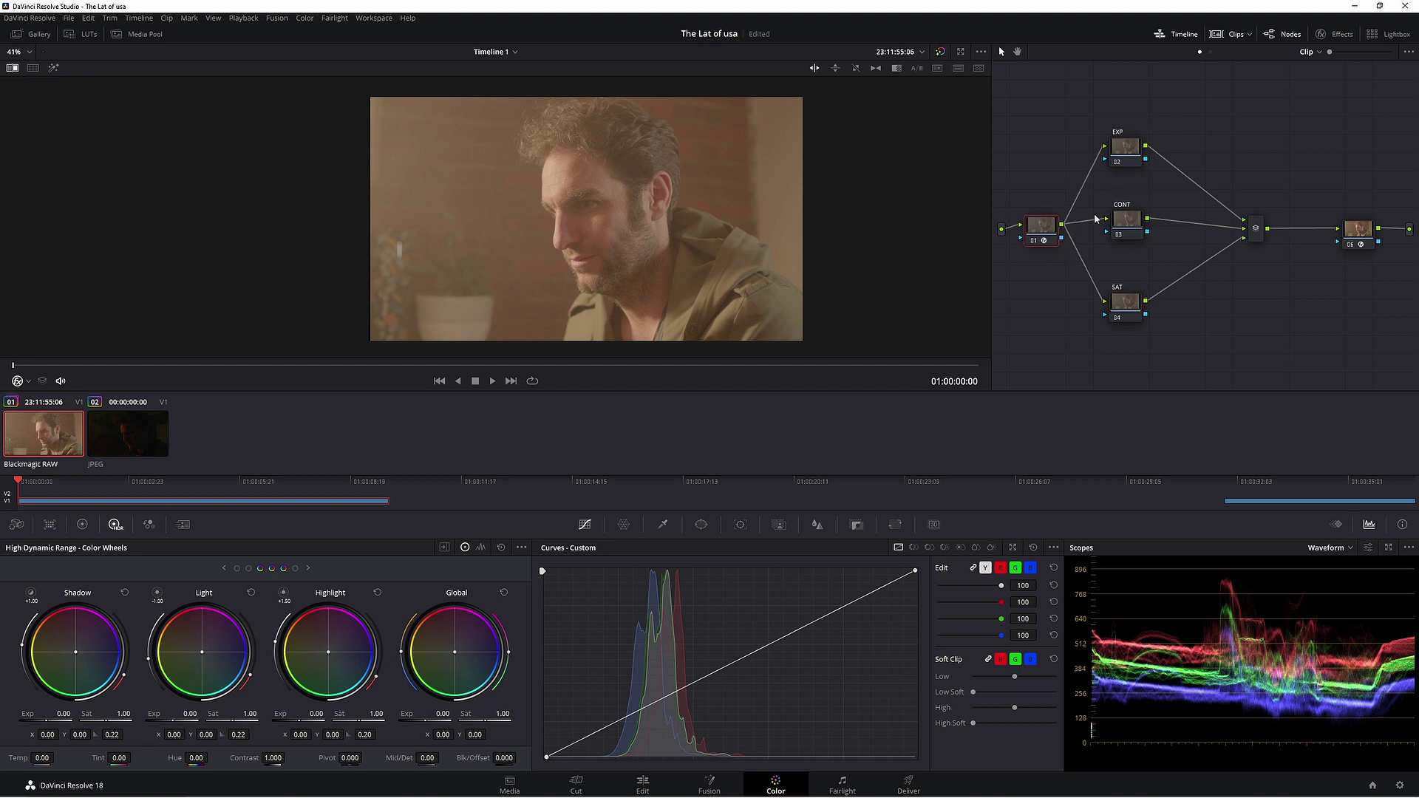
pyautogui.moveTo(1124, 147); pyautogui.dragTo(1125, 155)
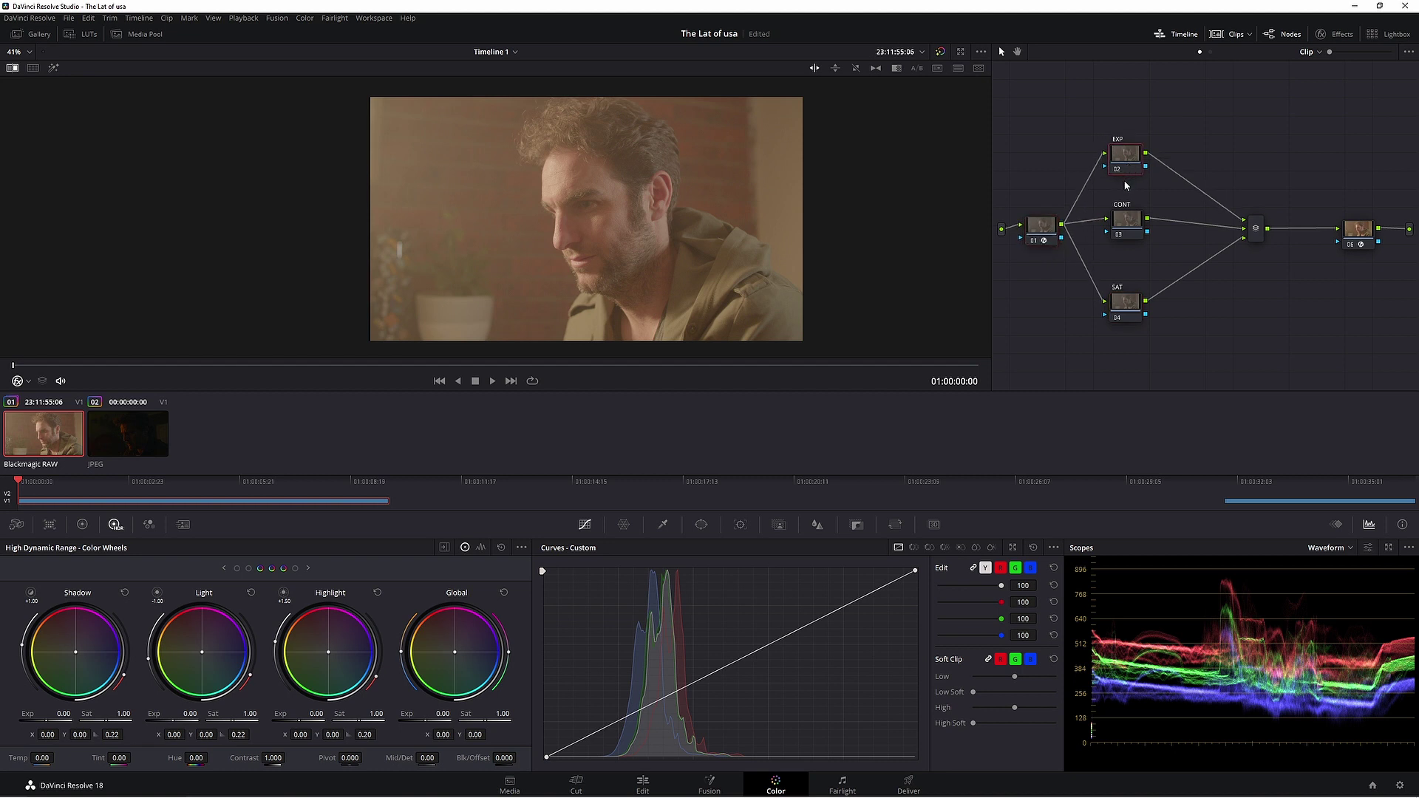
# Step: Show the reference still over the clip and examine its waveform in an enlarged scopes window
pyautogui.hotkey('ctrl', 'w')
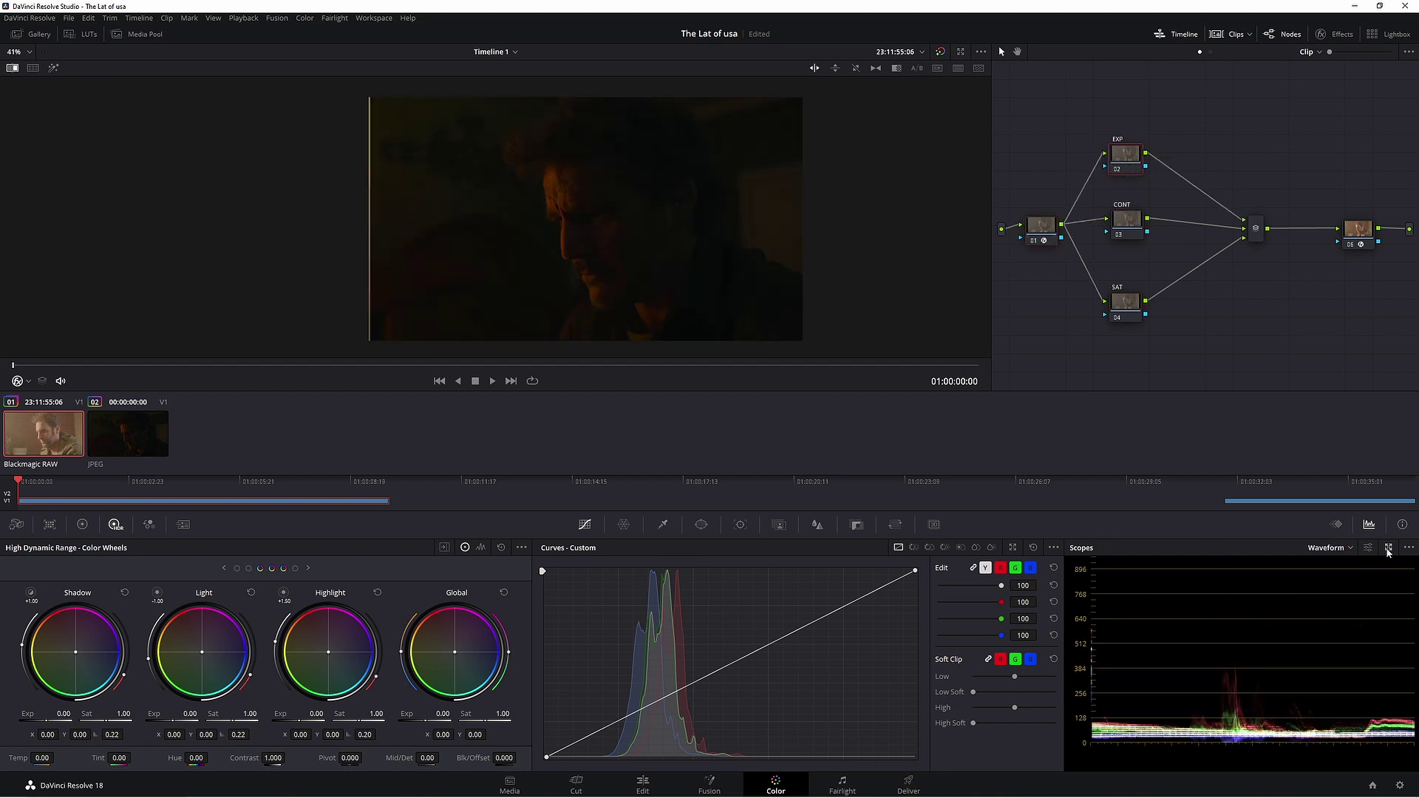
pyautogui.click(1387, 550)
pyautogui.moveTo(589, 96); pyautogui.dragTo(1143, 99)
pyautogui.moveTo(801, 93); pyautogui.dragTo(929, 96)
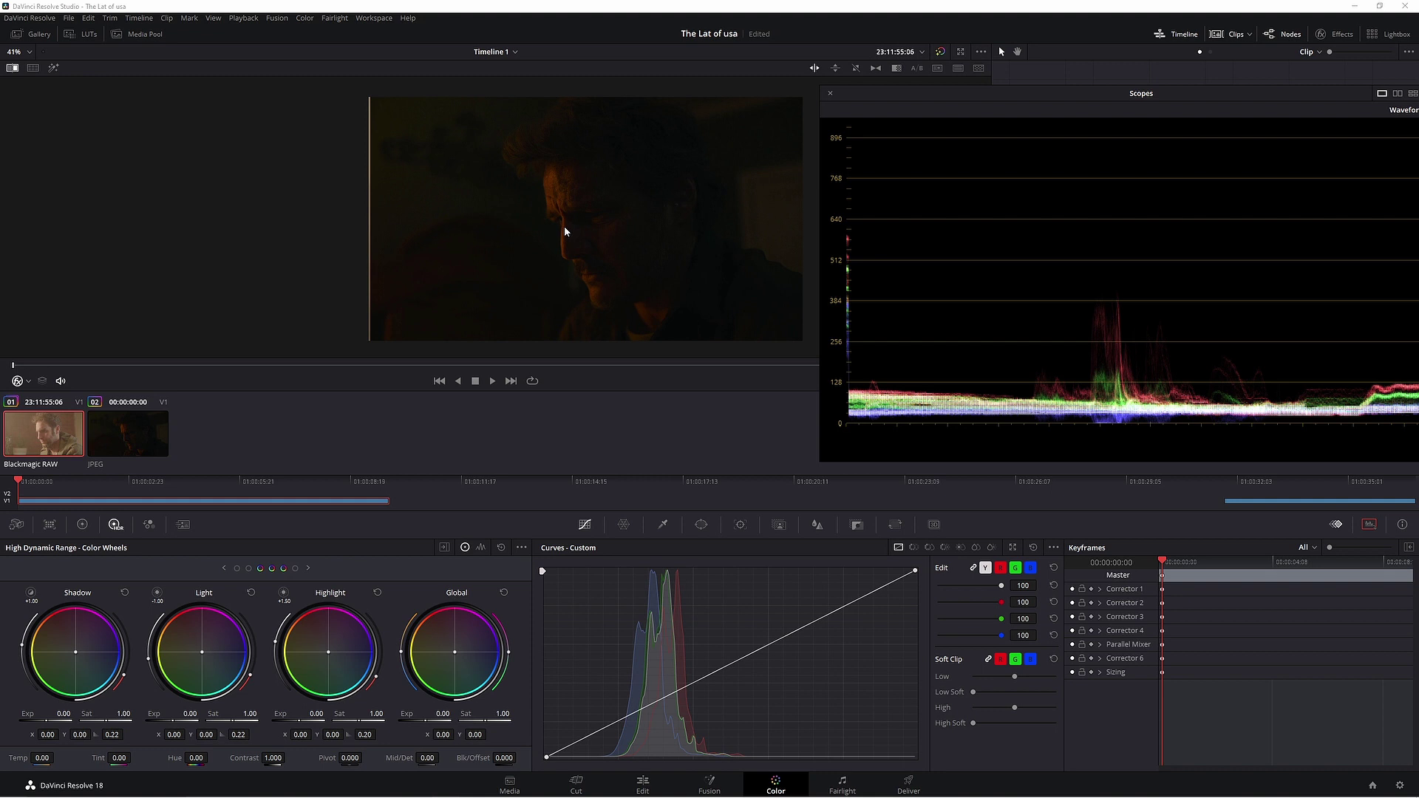
pyautogui.click(830, 94)
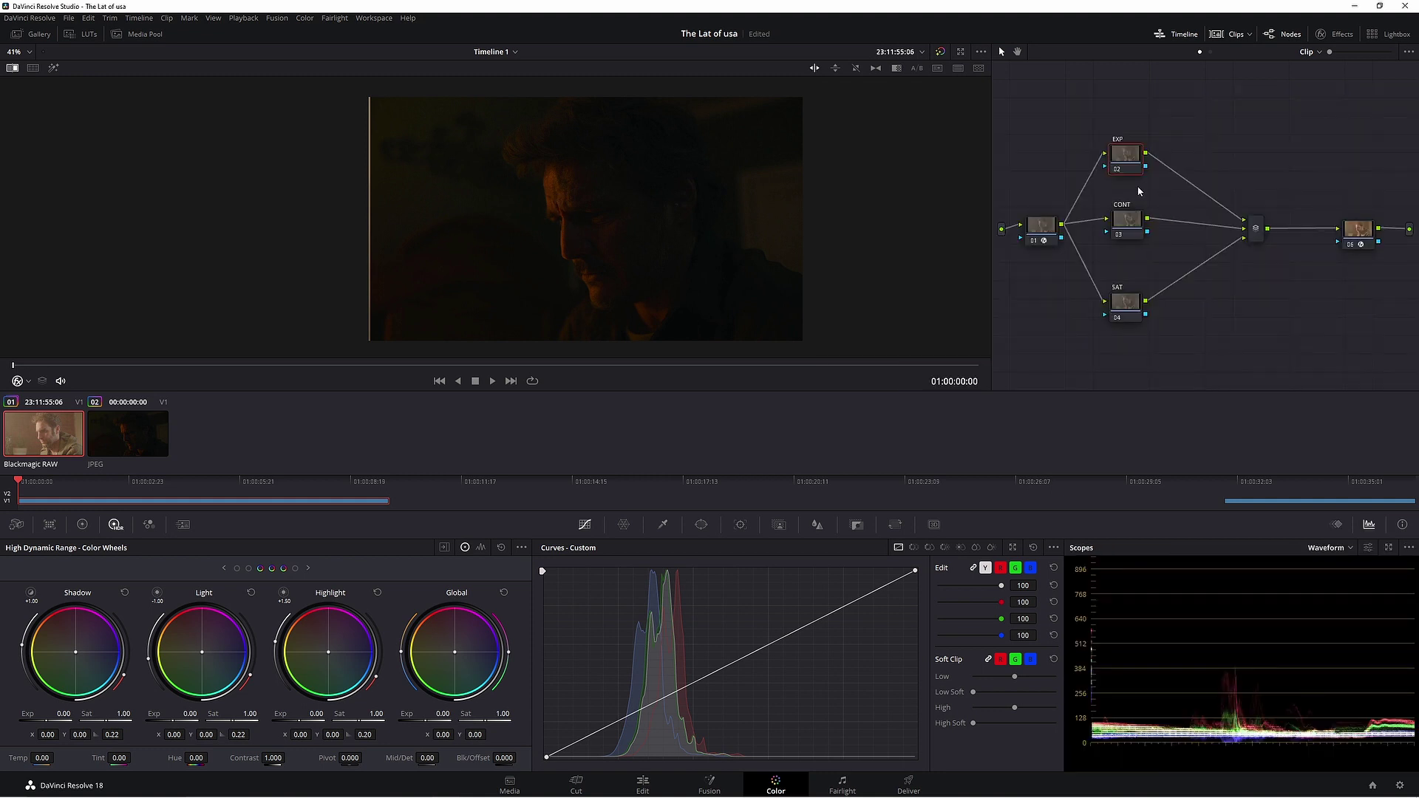
pyautogui.hotkey('alt', 'w')
# Step: Neutralise the EXP node's warm cast with Gain at red 0.93, green 1.01, blue 1.09, plus slight Gamma and Lift color shifts
pyautogui.moveTo(1127, 158); pyautogui.dragTo(1130, 167)
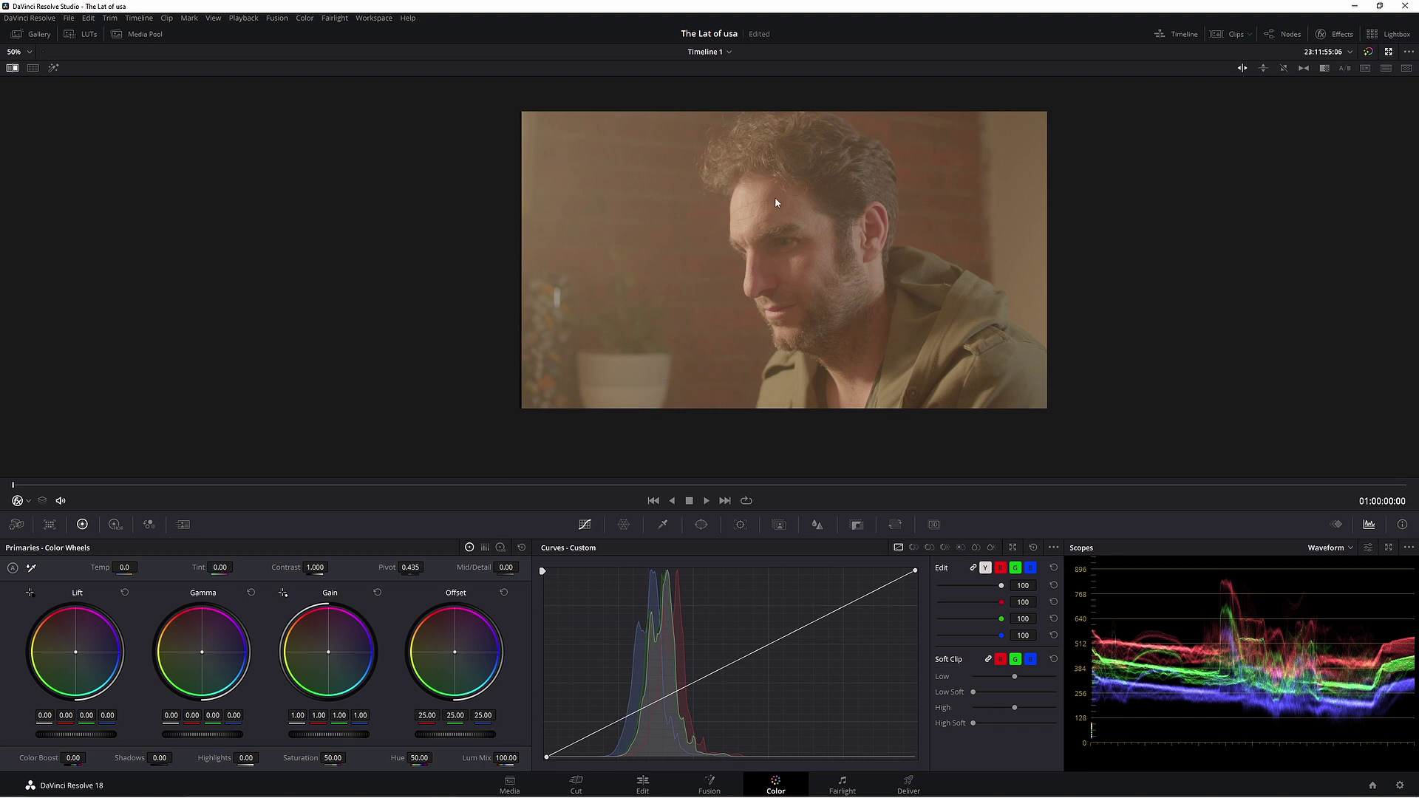
pyautogui.moveTo(328, 652); pyautogui.dragTo(330, 654)
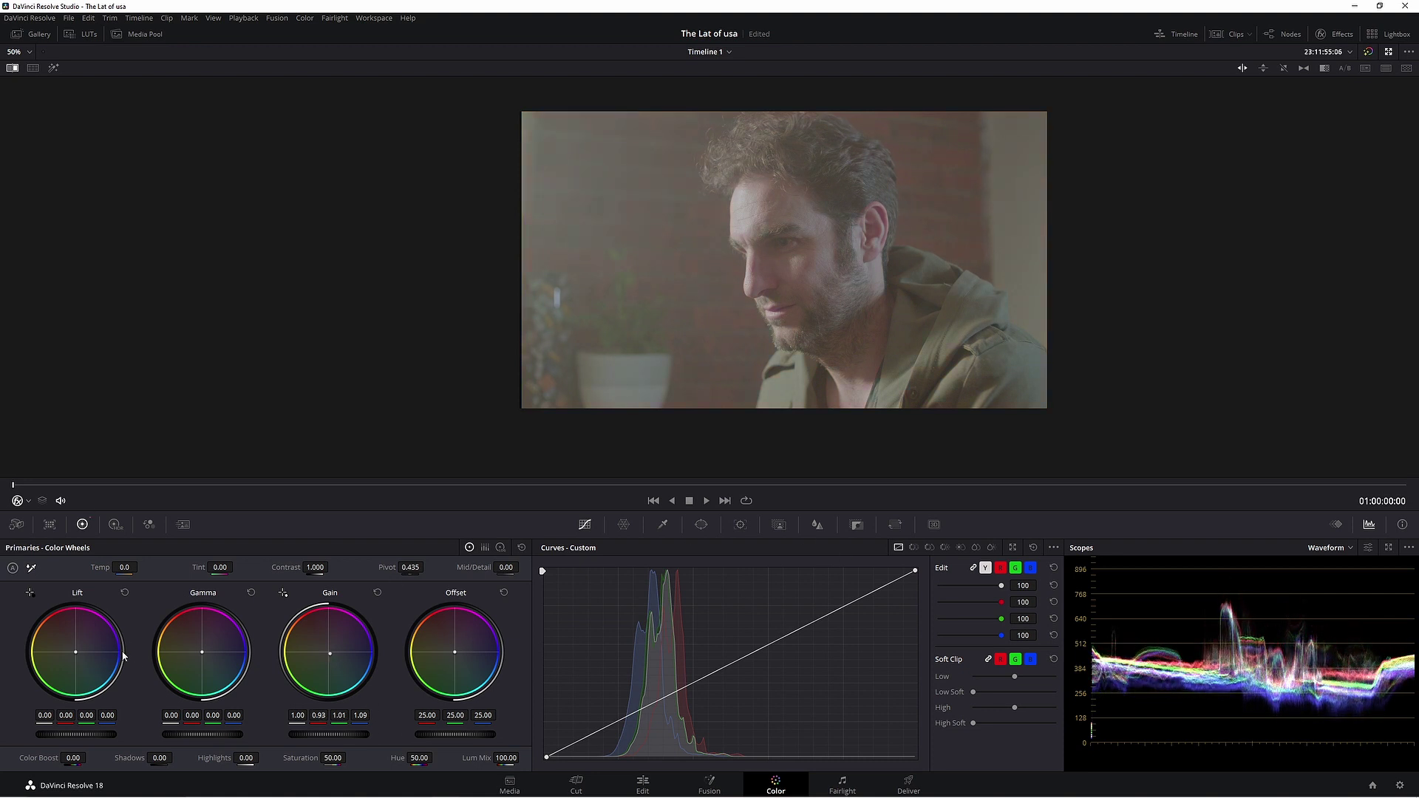
pyautogui.moveTo(204, 663); pyautogui.dragTo(205, 662)
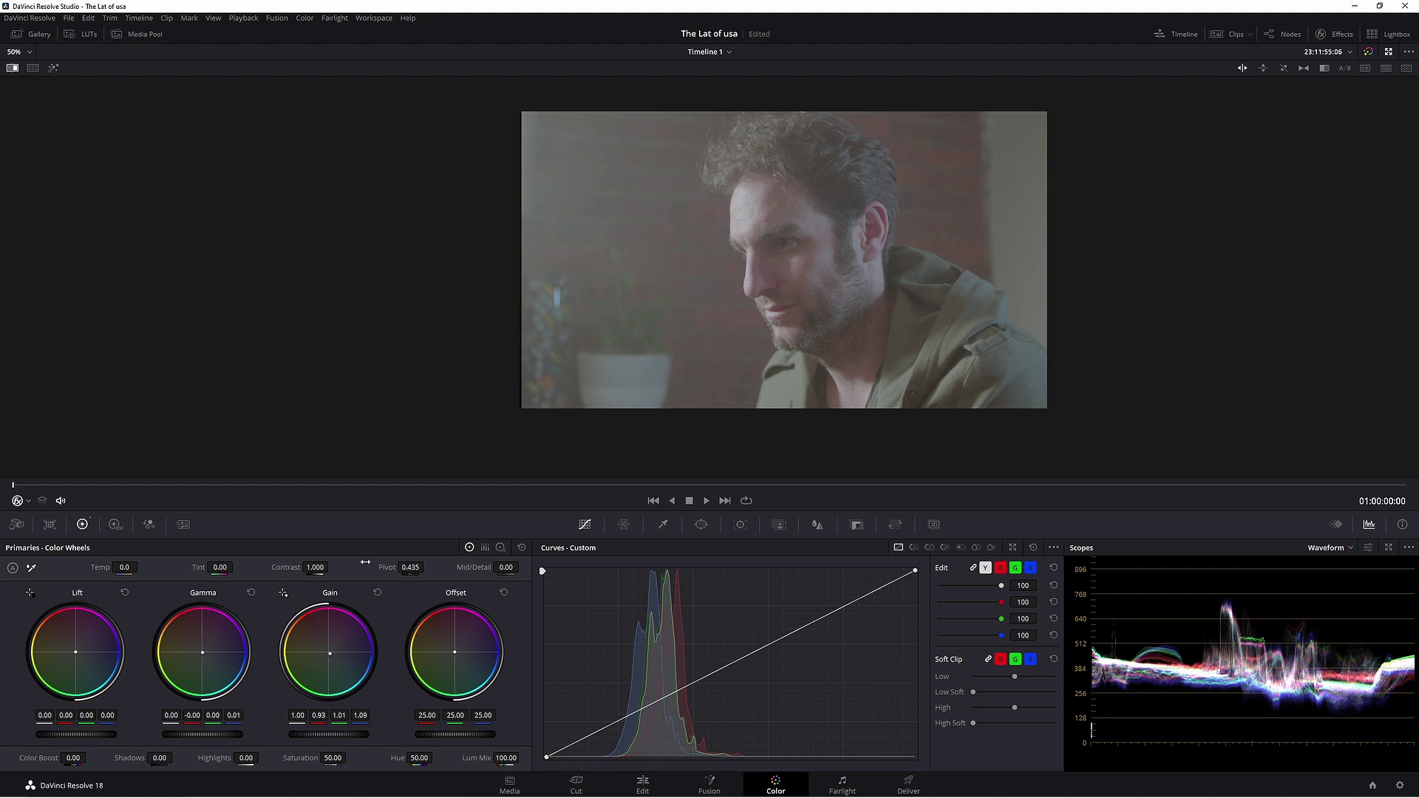
pyautogui.moveTo(79, 654); pyautogui.dragTo(79, 653)
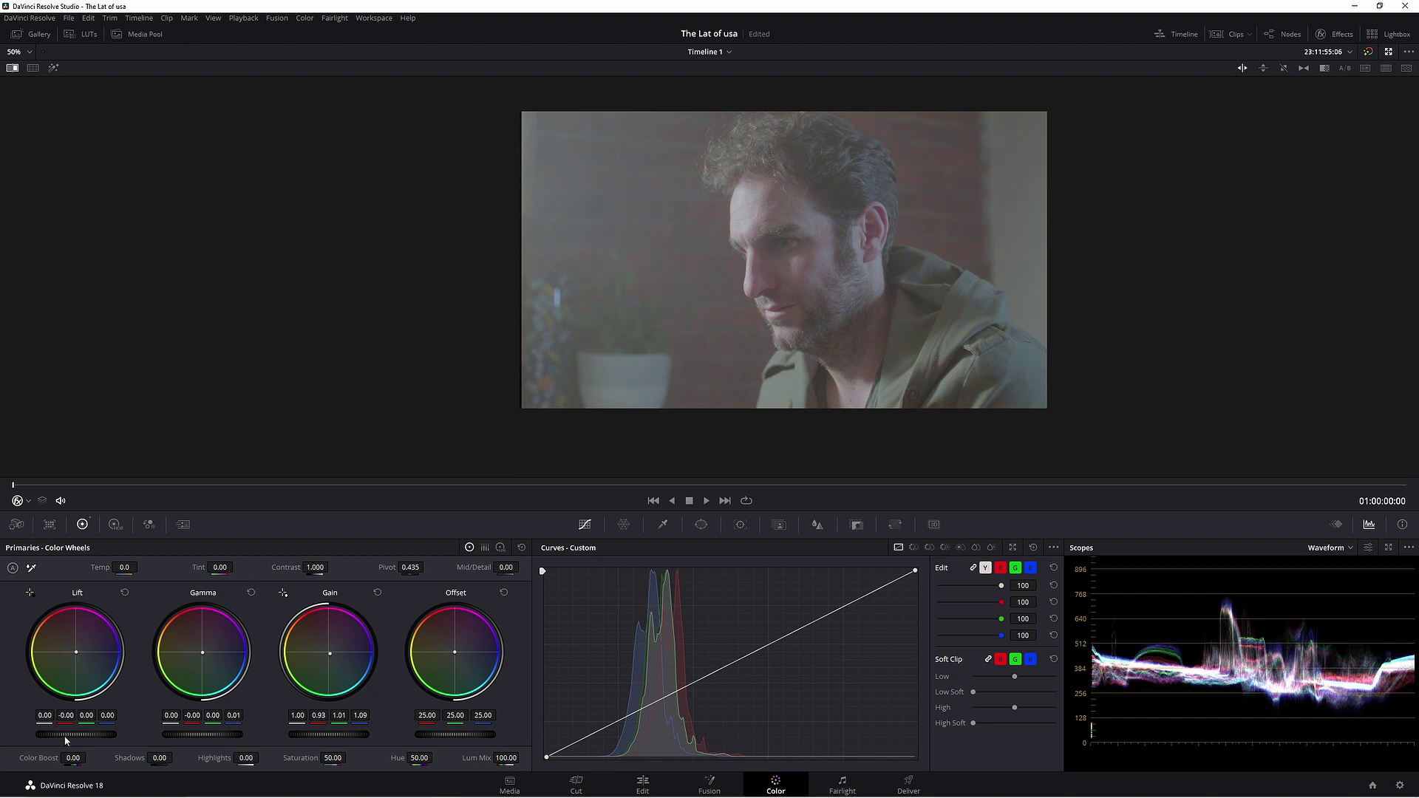
# Step: Darken the EXP node by lowering master Gain to 0.89, Gamma to about -0.05 and Lift to -0.06
pyautogui.moveTo(344, 733); pyautogui.dragTo(341, 736)
pyautogui.moveTo(223, 736); pyautogui.dragTo(215, 733)
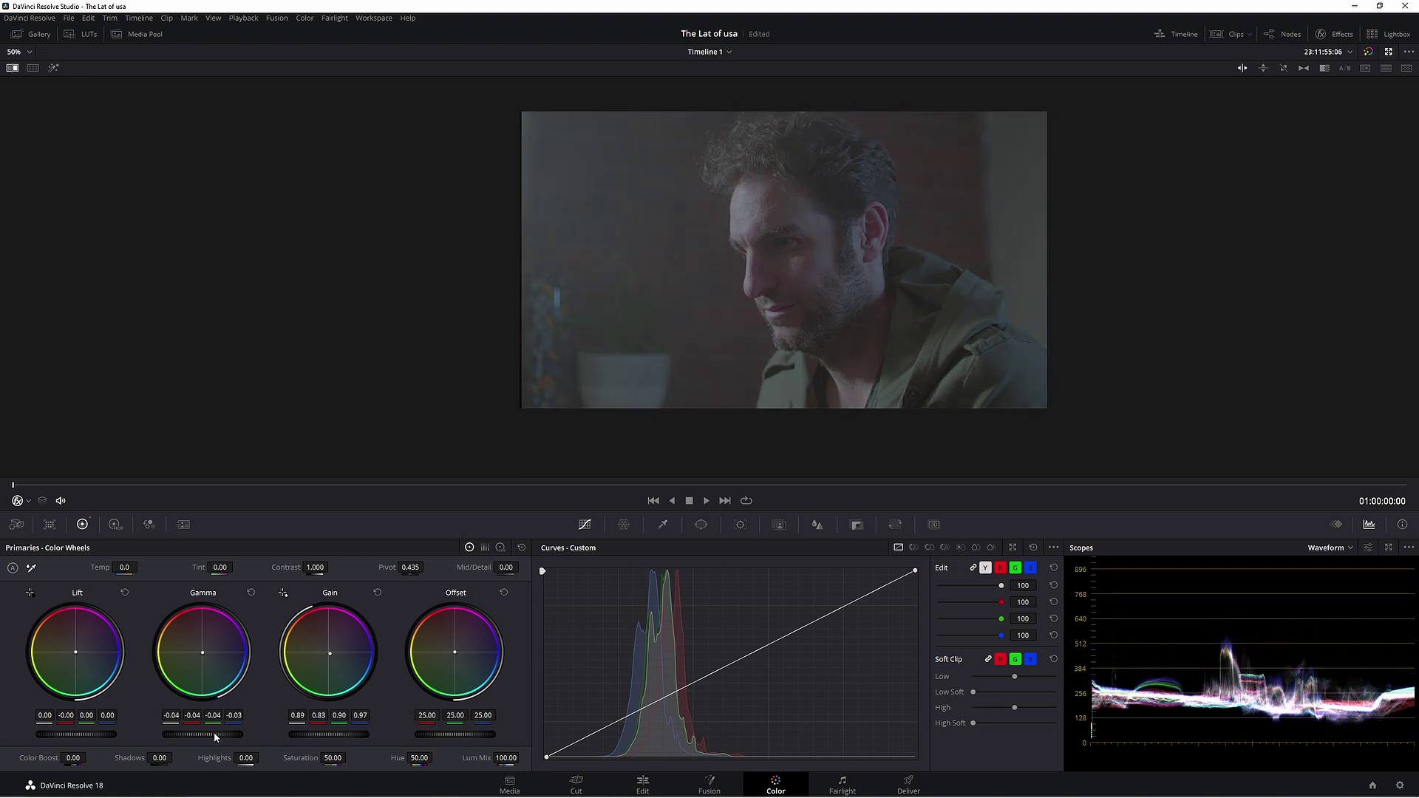
pyautogui.moveTo(86, 735); pyautogui.dragTo(84, 735)
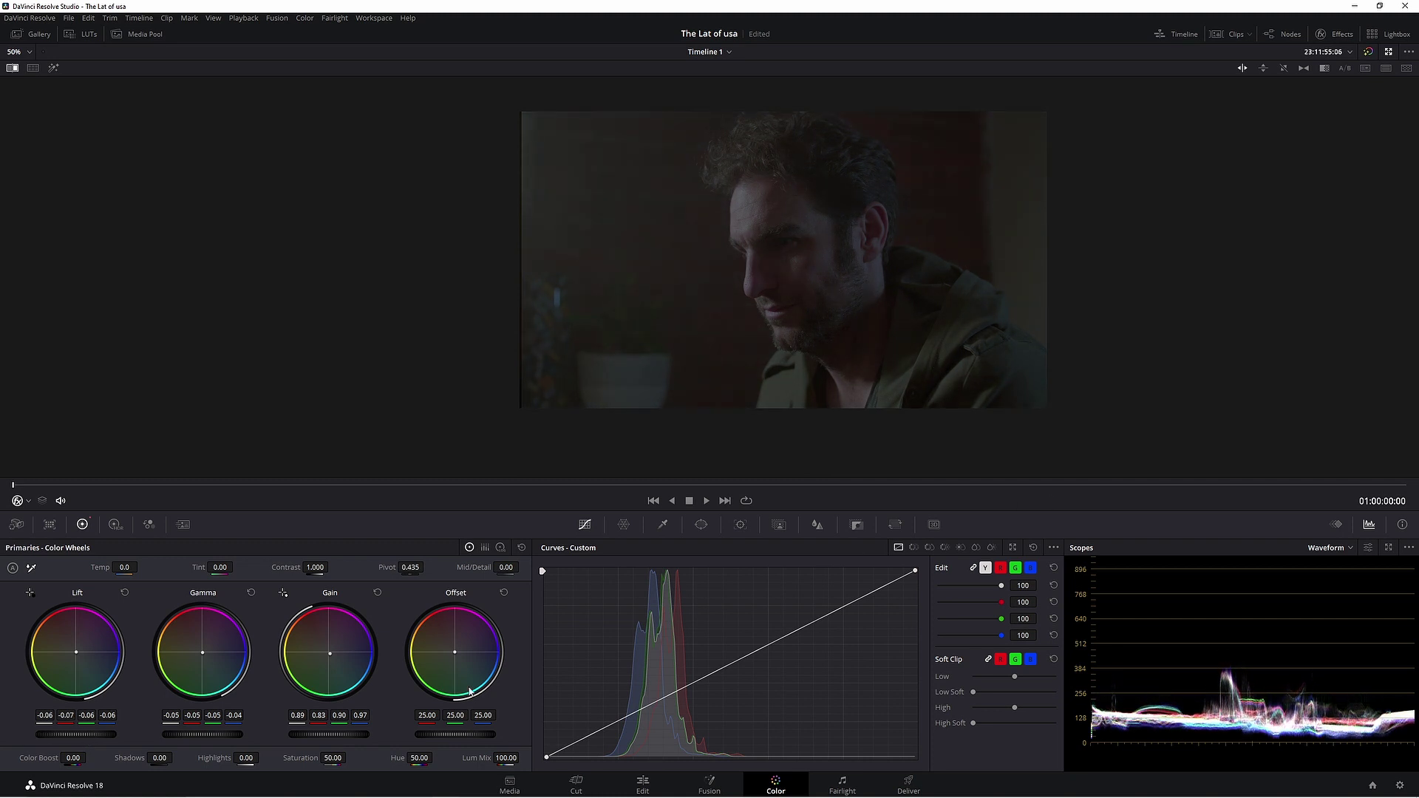
# Step: Raise the EXP node's master Gain to 1.20 and lower Gamma to -0.16, comparing against the reference still
pyautogui.moveTo(344, 738); pyautogui.dragTo(350, 736)
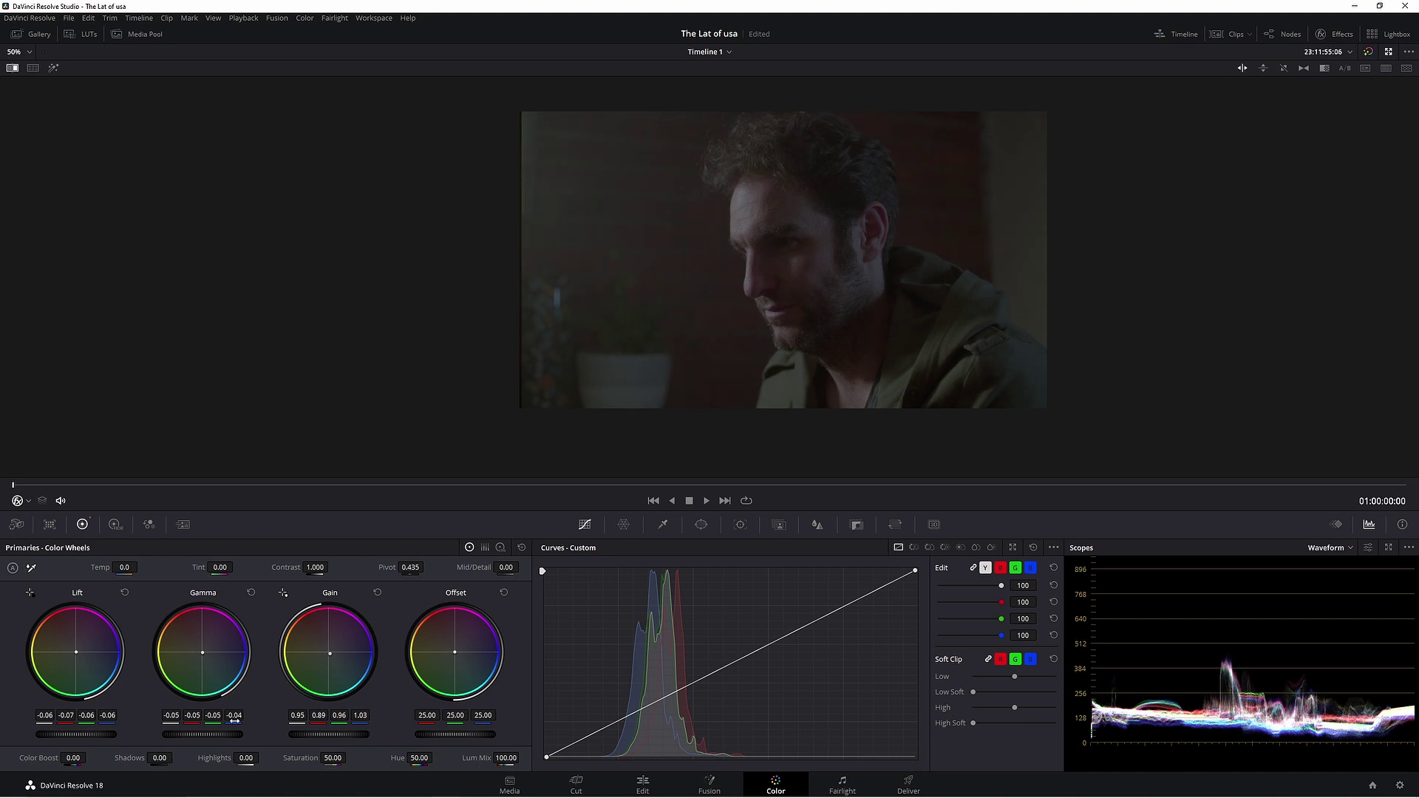
pyautogui.moveTo(215, 733); pyautogui.dragTo(304, 736)
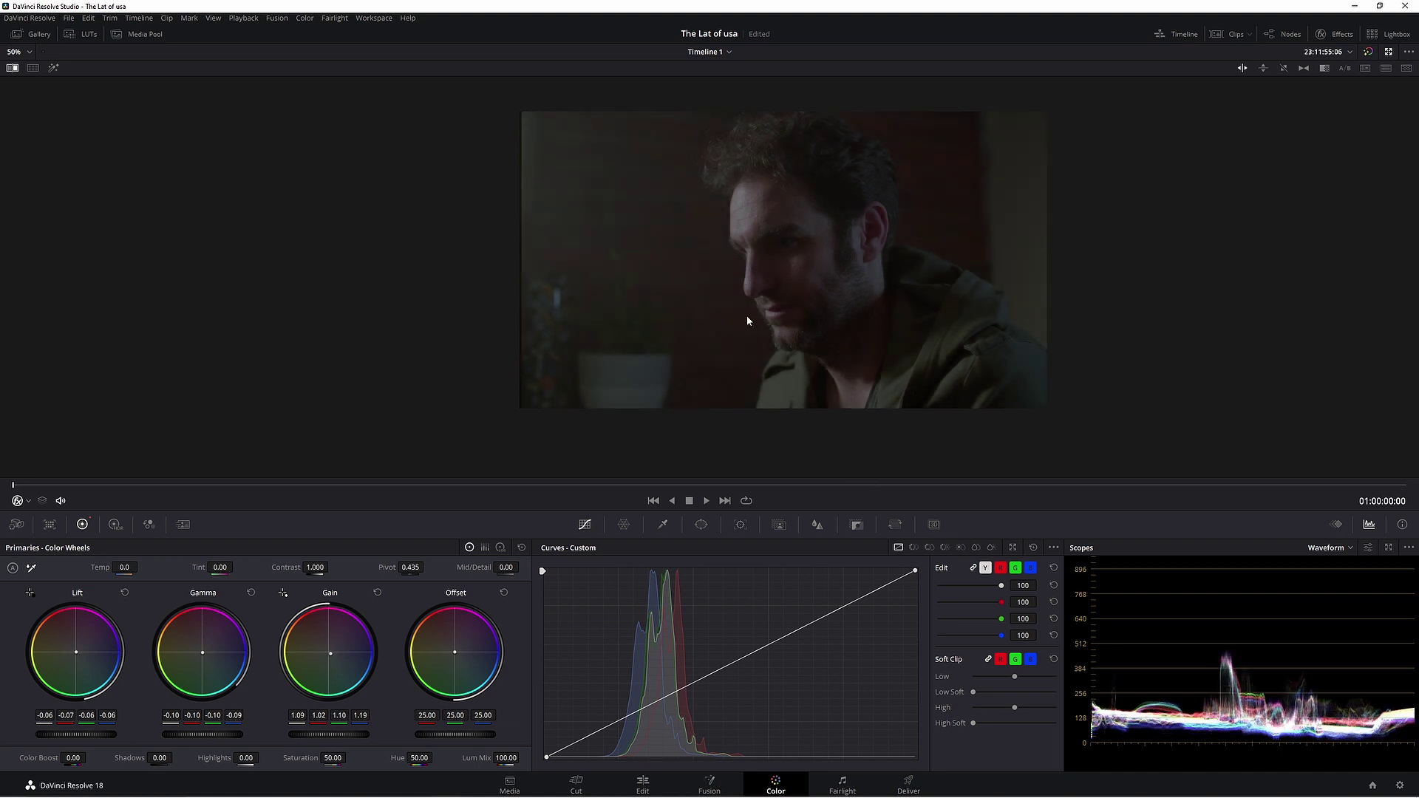
pyautogui.hotkey('alt', 'w')
pyautogui.moveTo(215, 734); pyautogui.dragTo(194, 735)
pyautogui.moveTo(329, 728); pyautogui.dragTo(370, 729)
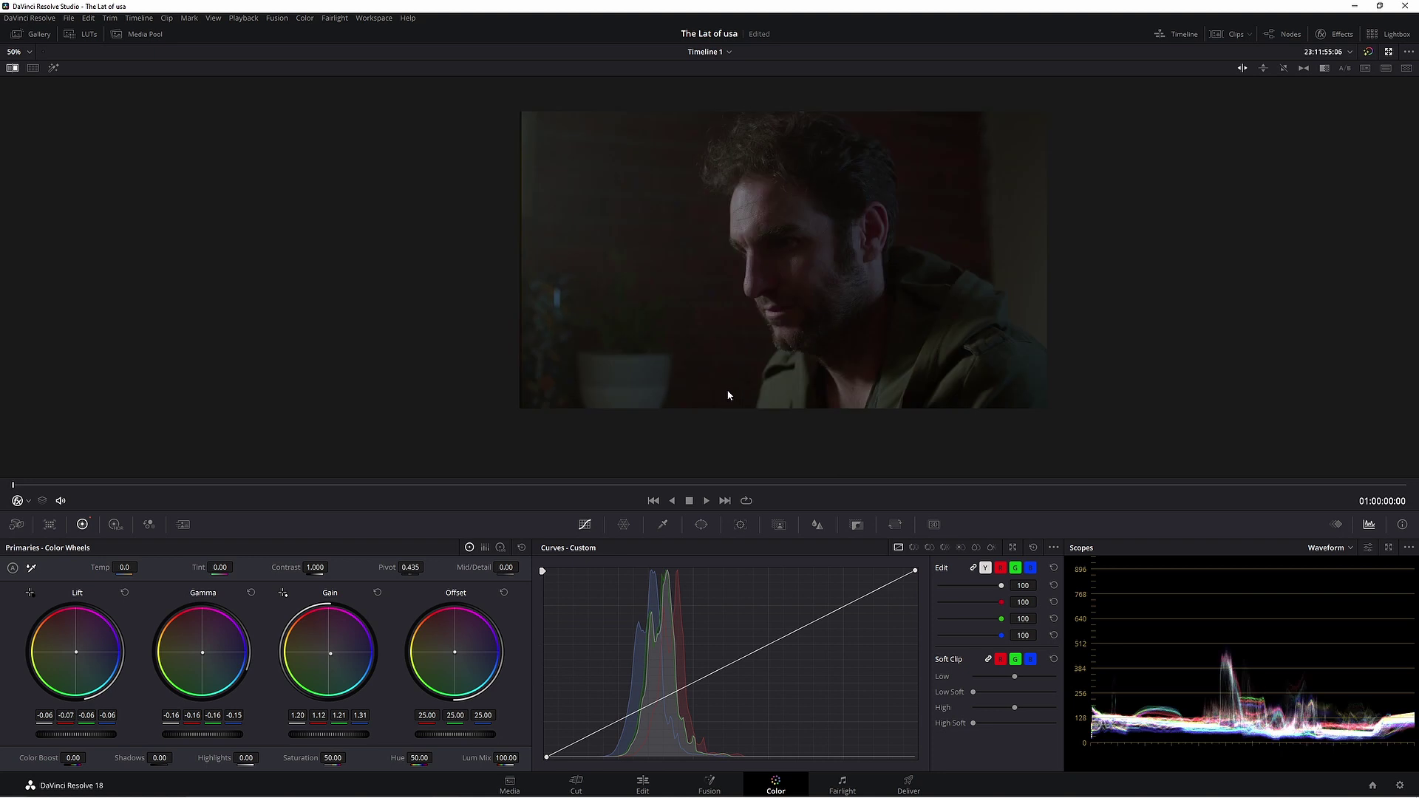
# Step: Switch the viewer overlay to Qualifier for RGB readings and fine-tune the EXP node's master Lift around -0.06
pyautogui.click(27, 502)
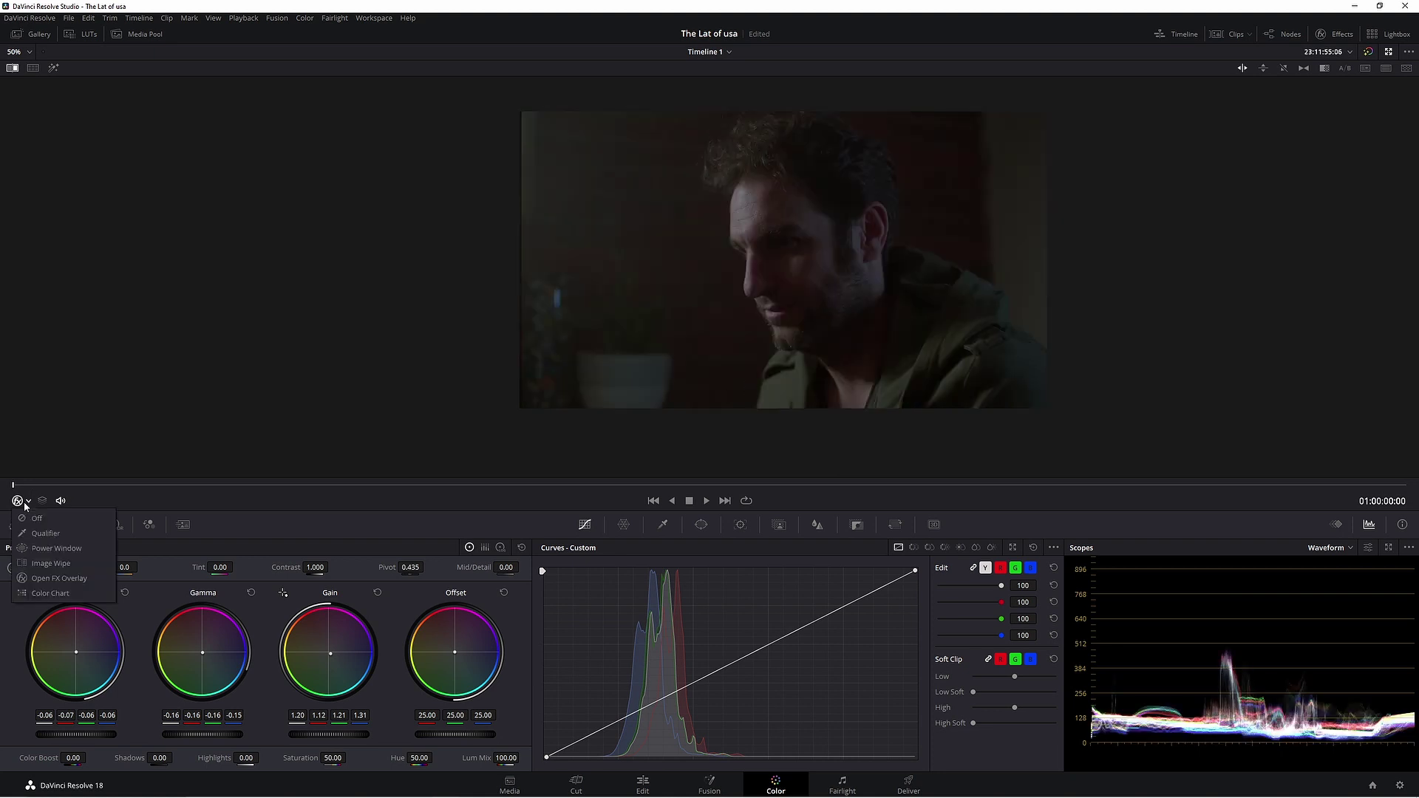
pyautogui.click(67, 535)
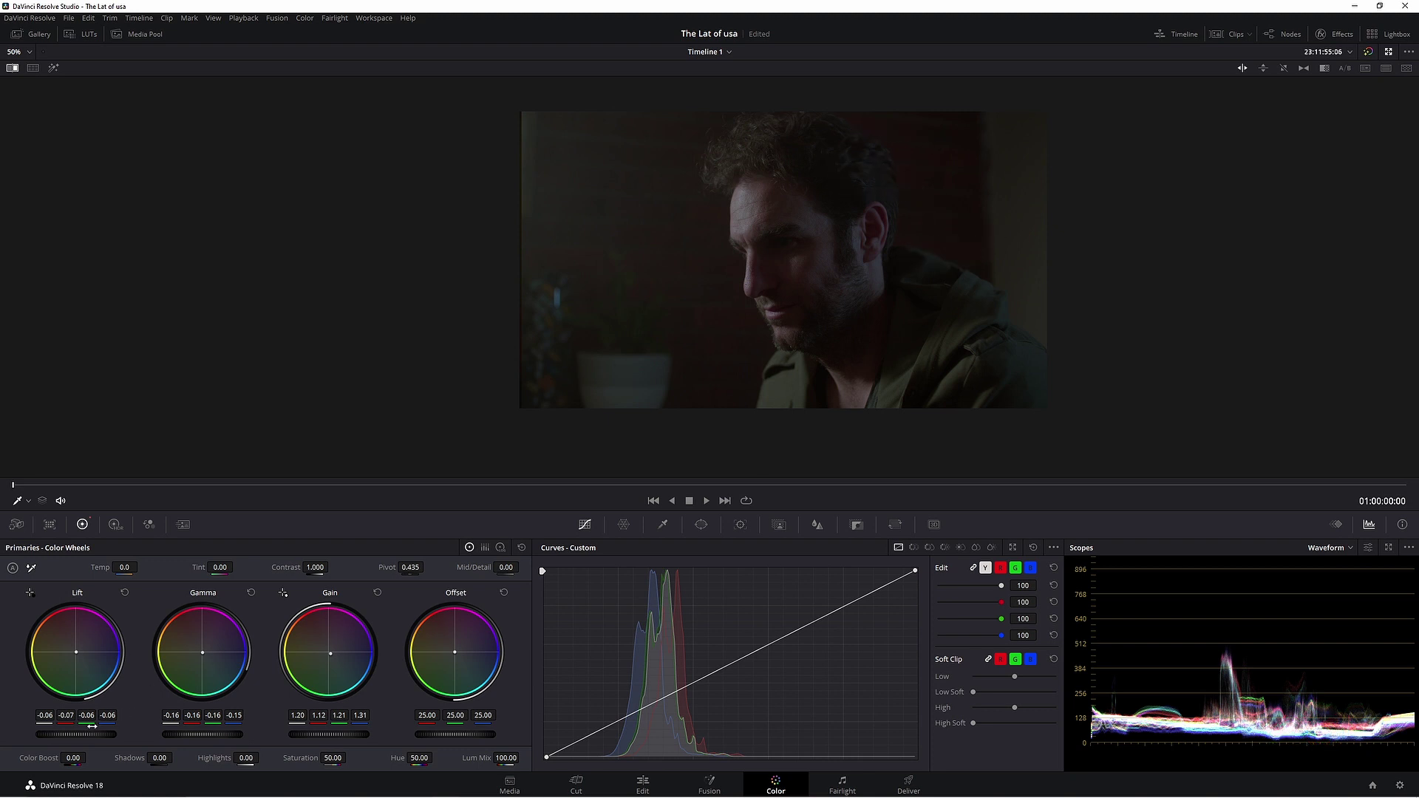
pyautogui.moveTo(82, 735); pyautogui.dragTo(87, 734)
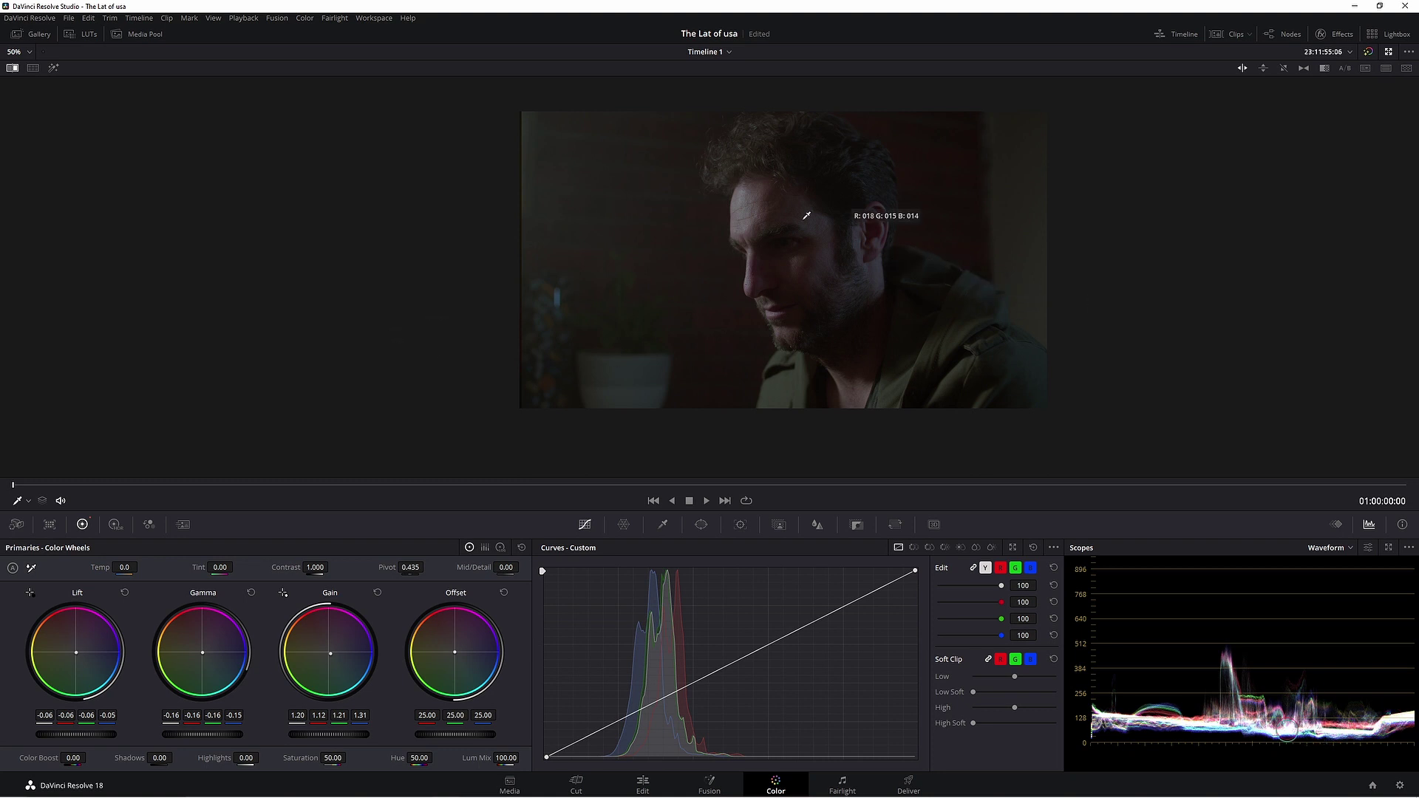
# Step: On the CONT node, set the contrast to 1.096 and the pivot to 0.699
pyautogui.hotkey('alt', 'f')
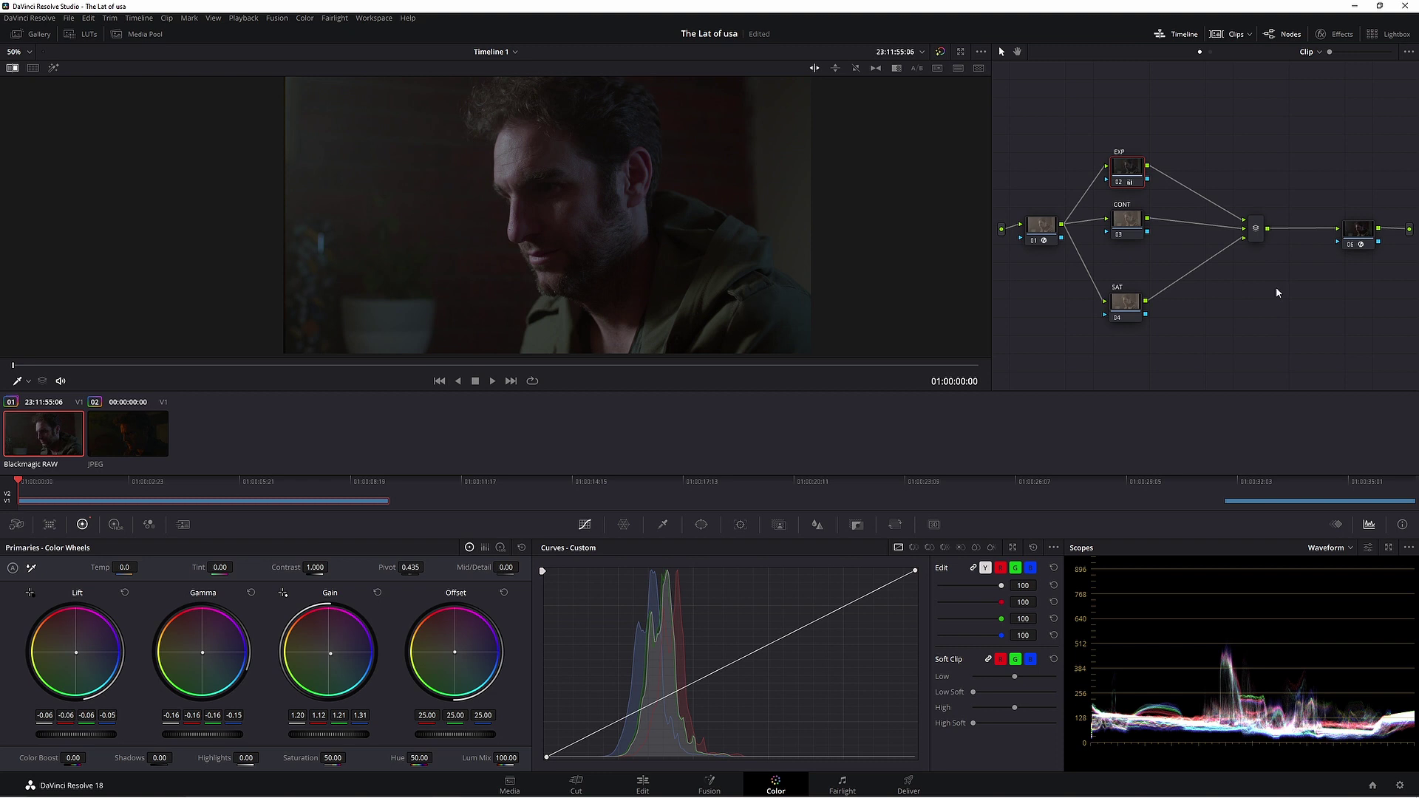
pyautogui.click(1121, 224)
pyautogui.hotkey('alt', 'f')
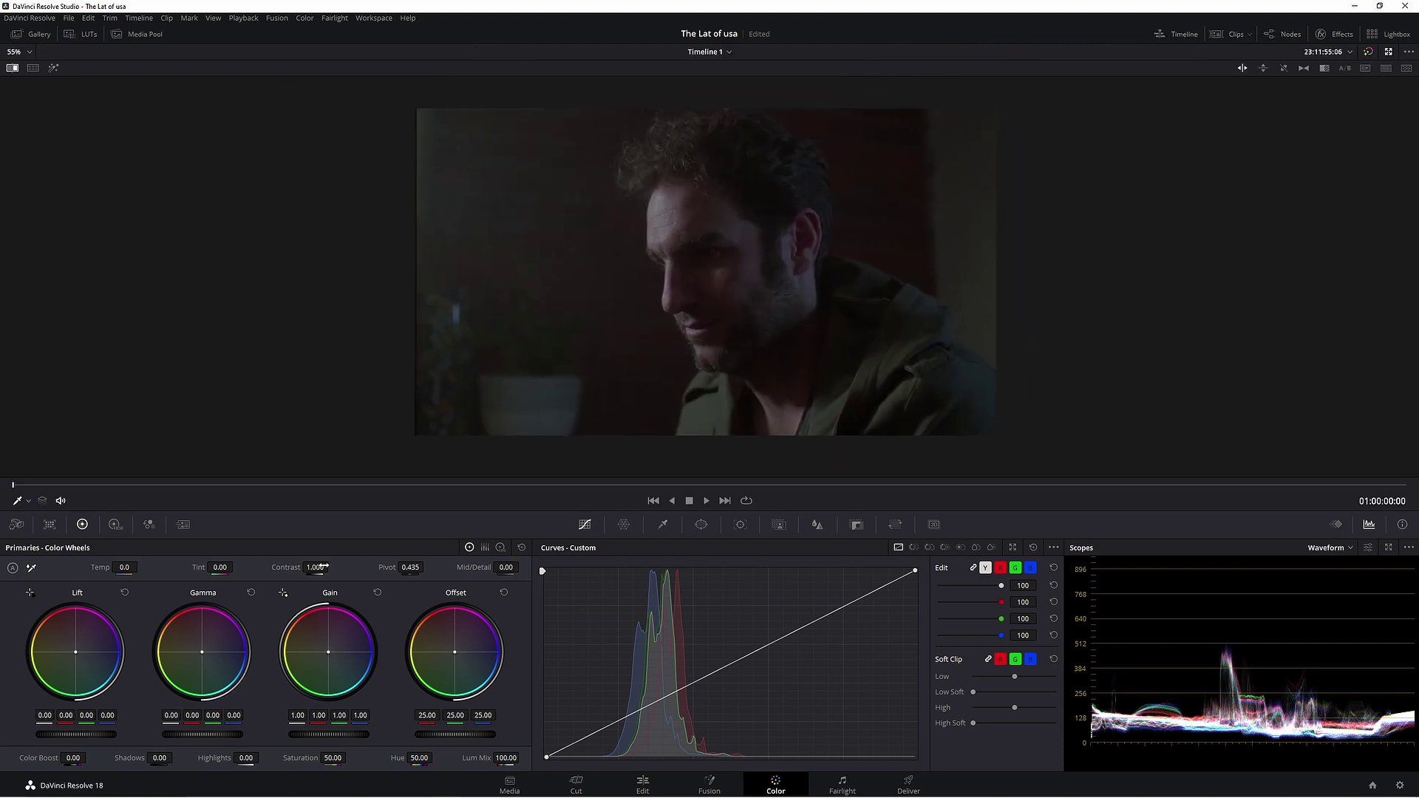
pyautogui.moveTo(312, 566); pyautogui.dragTo(331, 566)
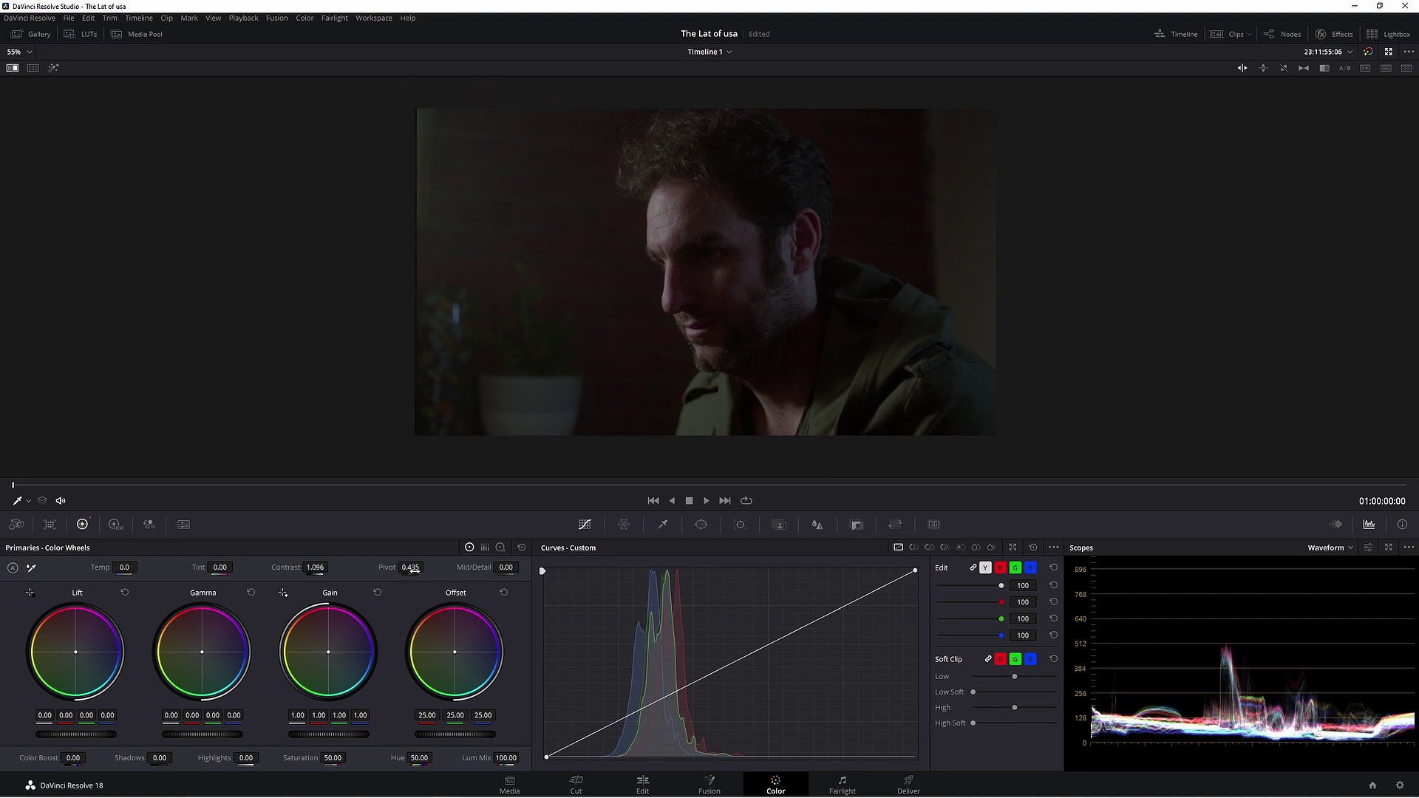
pyautogui.moveTo(411, 566); pyautogui.dragTo(447, 567)
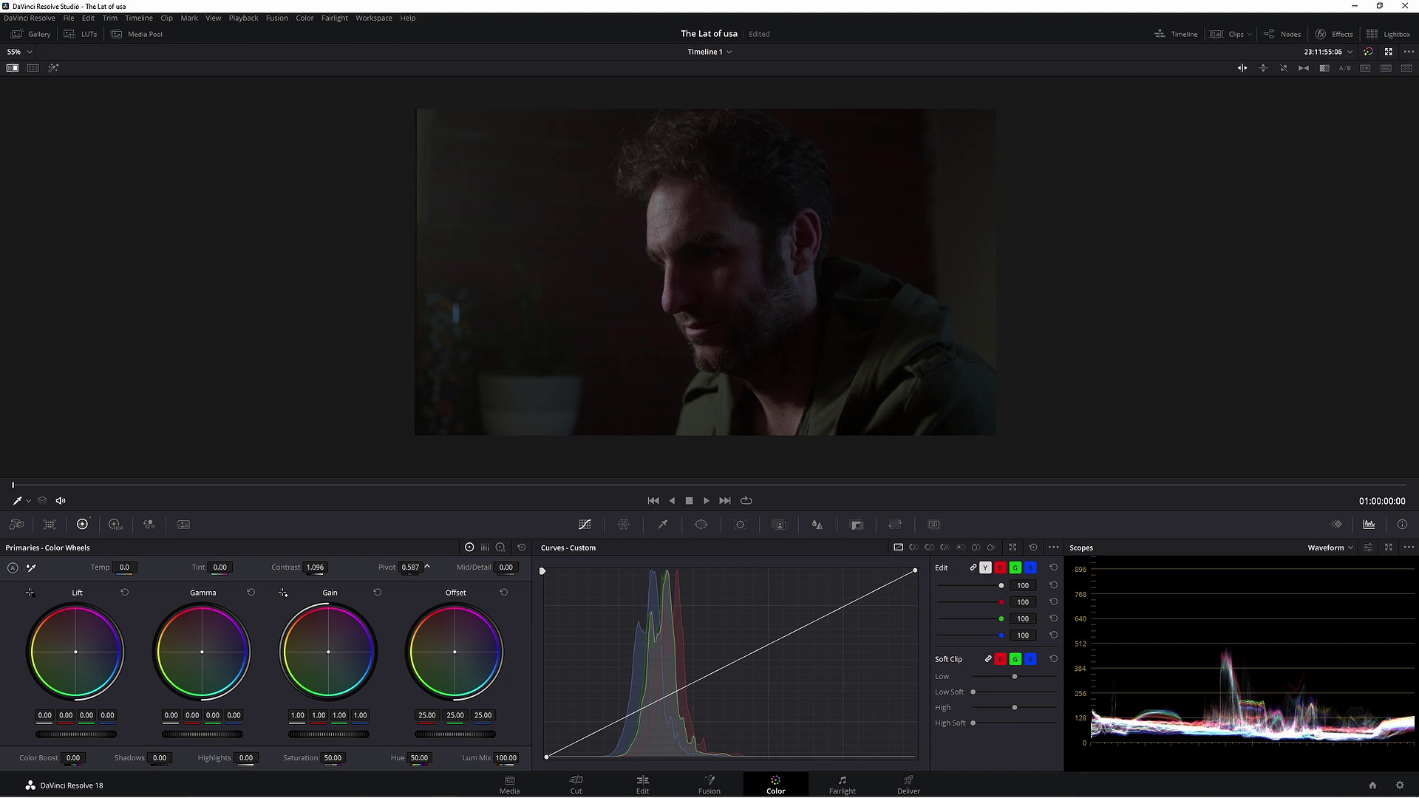
pyautogui.moveTo(410, 565); pyautogui.dragTo(426, 566)
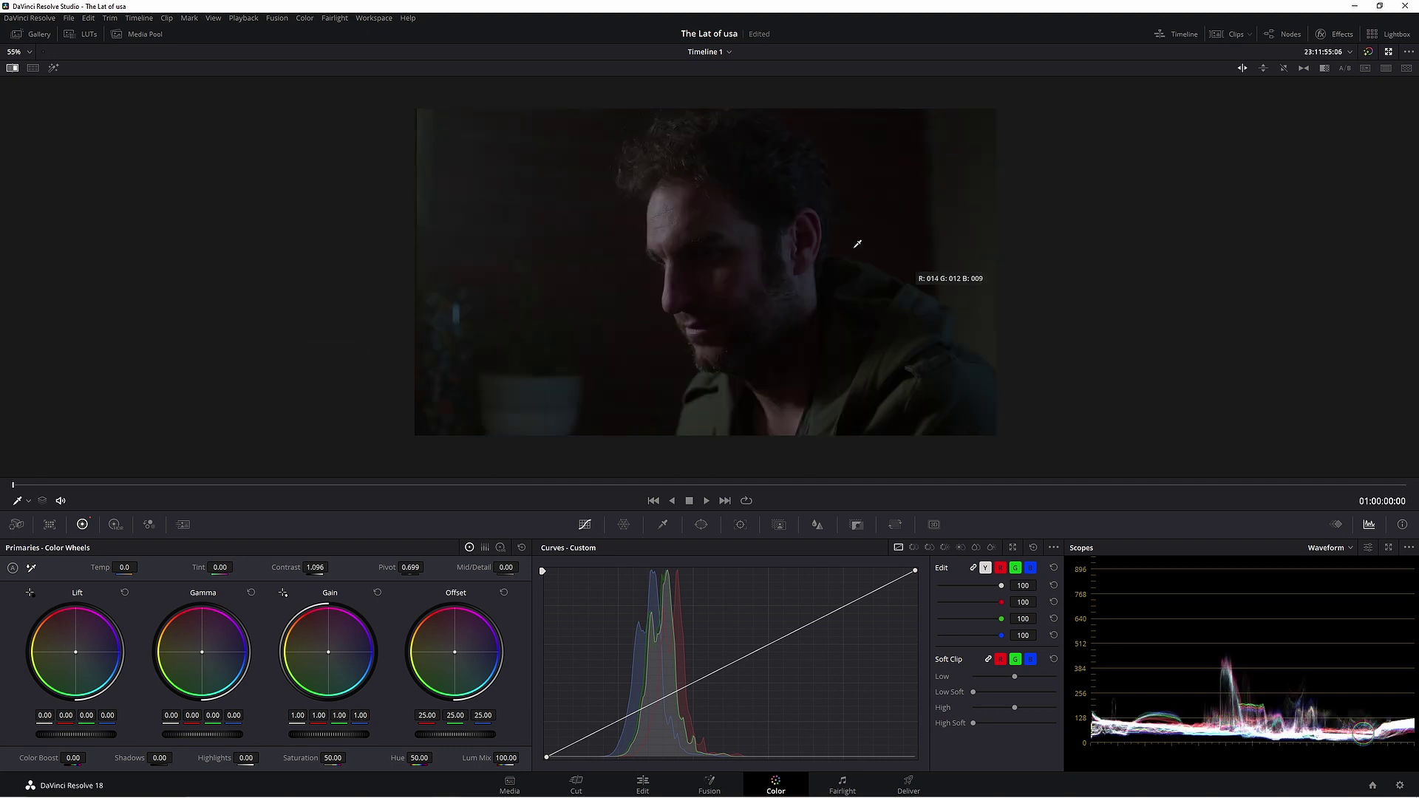
# Step: On the SAT node, raise the saturation to 58.80
pyautogui.hotkey('alt', 'f')
pyautogui.click(1131, 311)
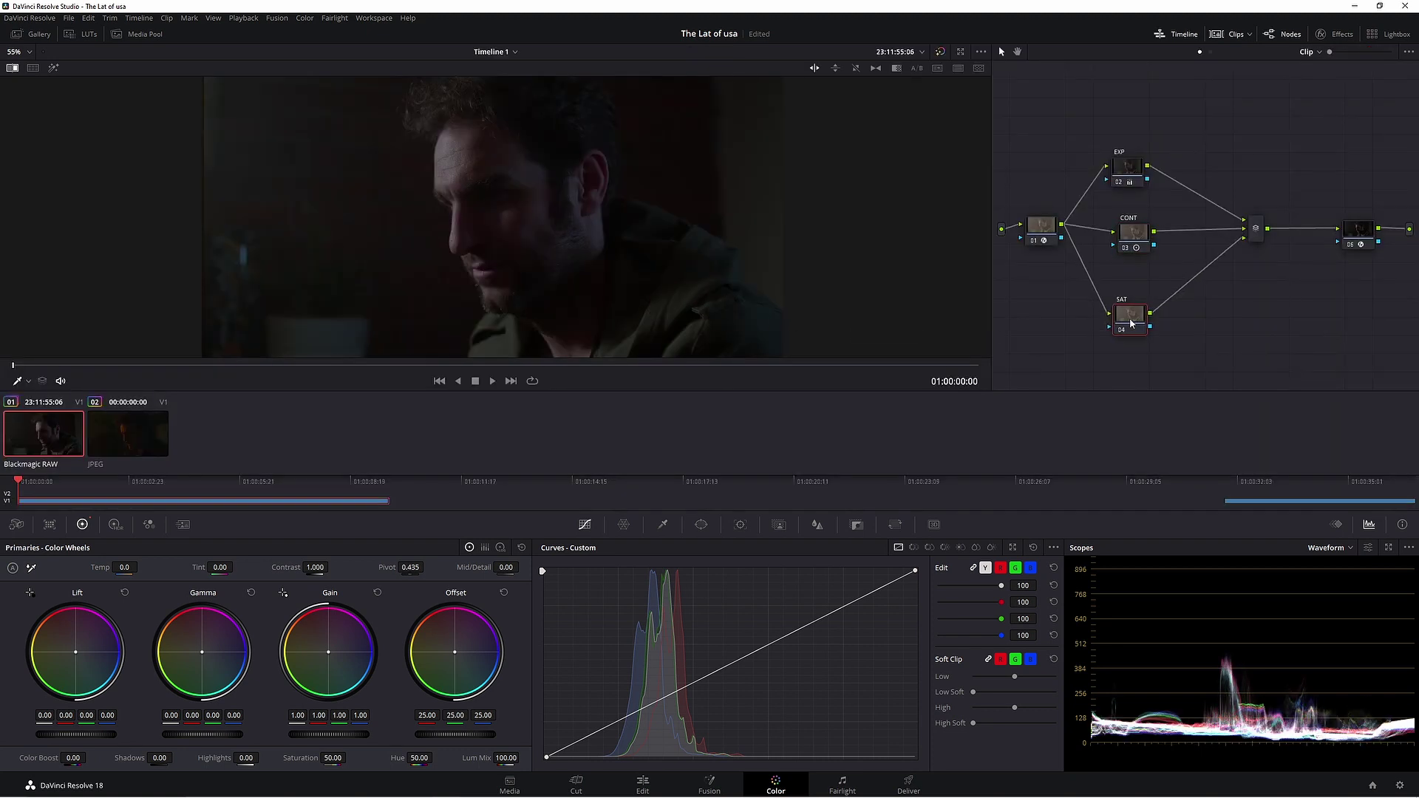
pyautogui.hotkey('alt', 'f')
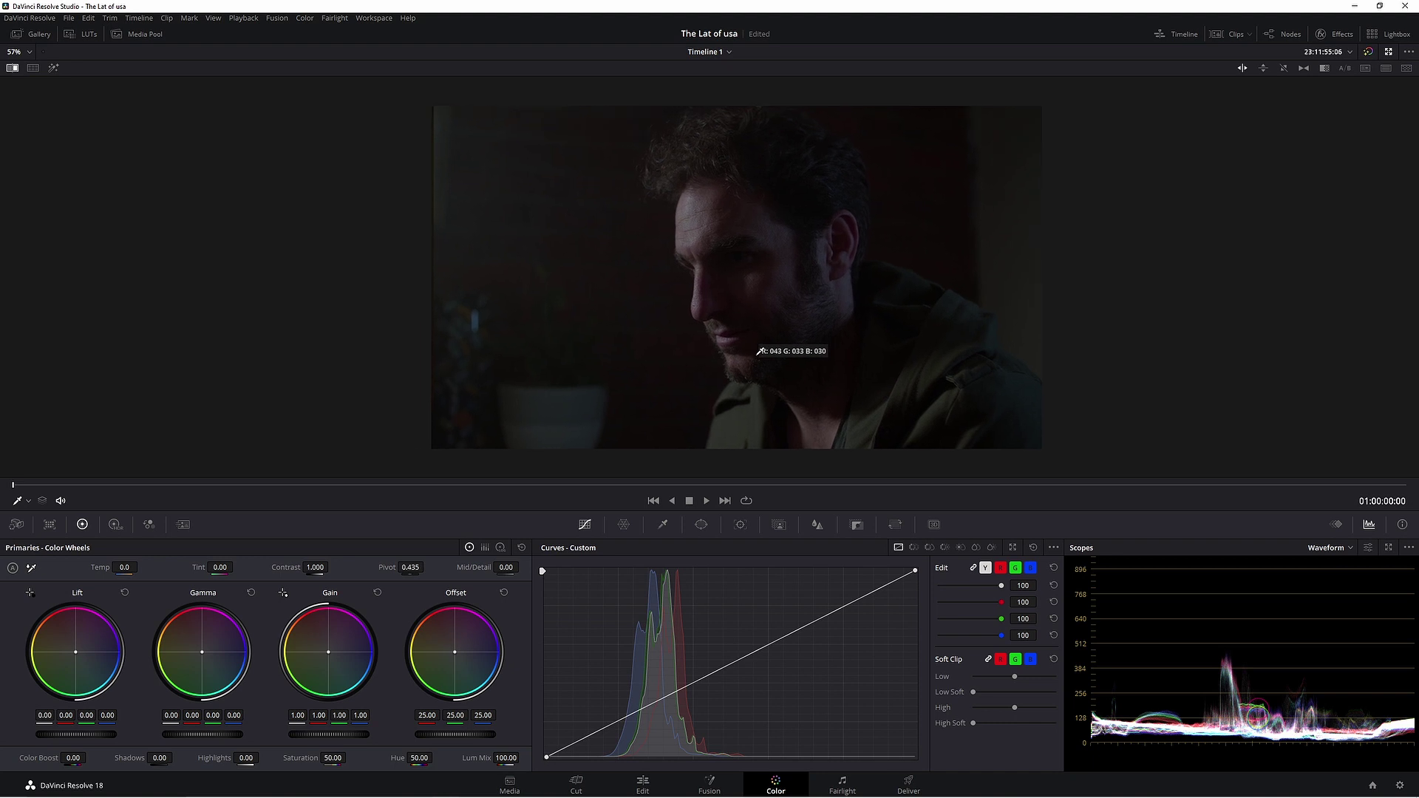
pyautogui.scroll(2, 760, 351)
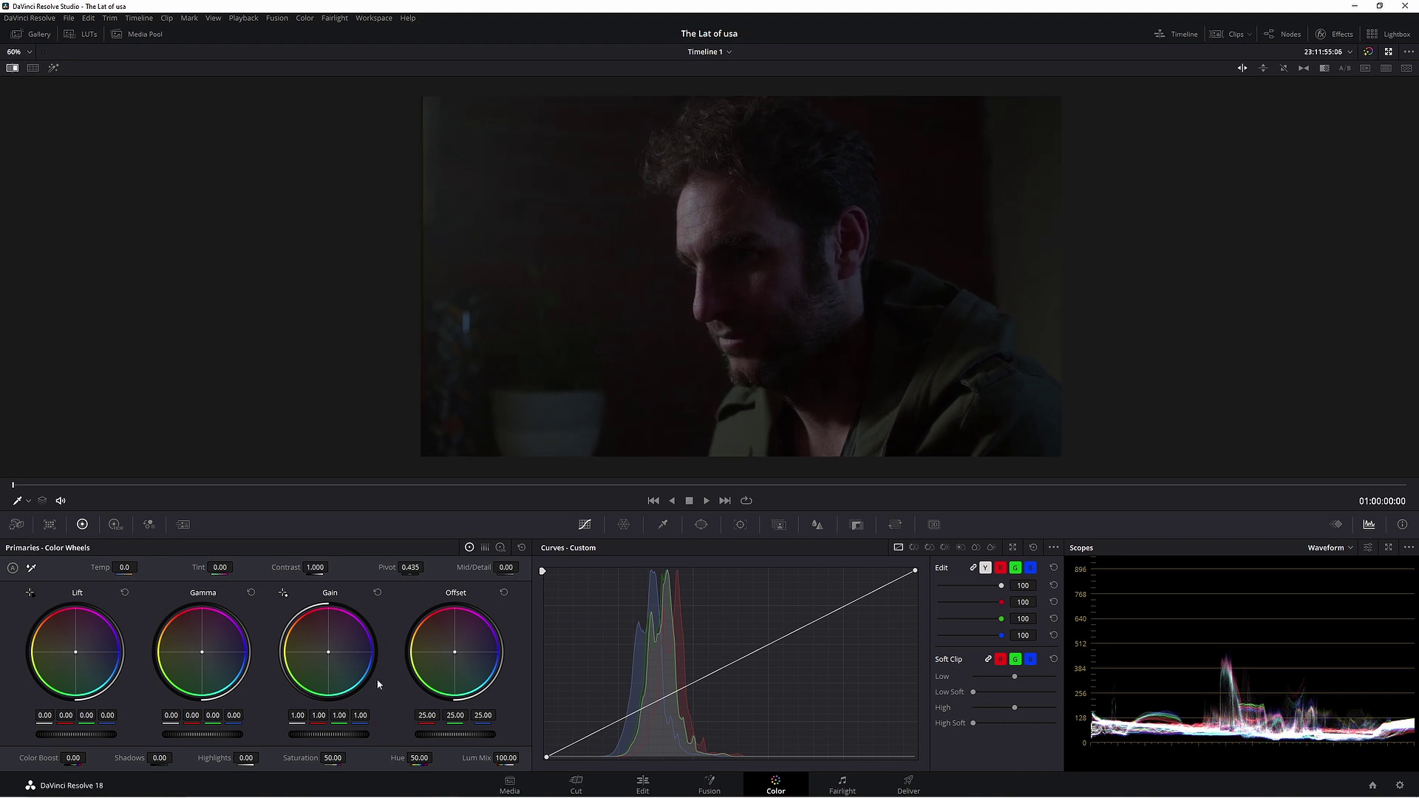
pyautogui.moveTo(335, 761); pyautogui.dragTo(350, 757)
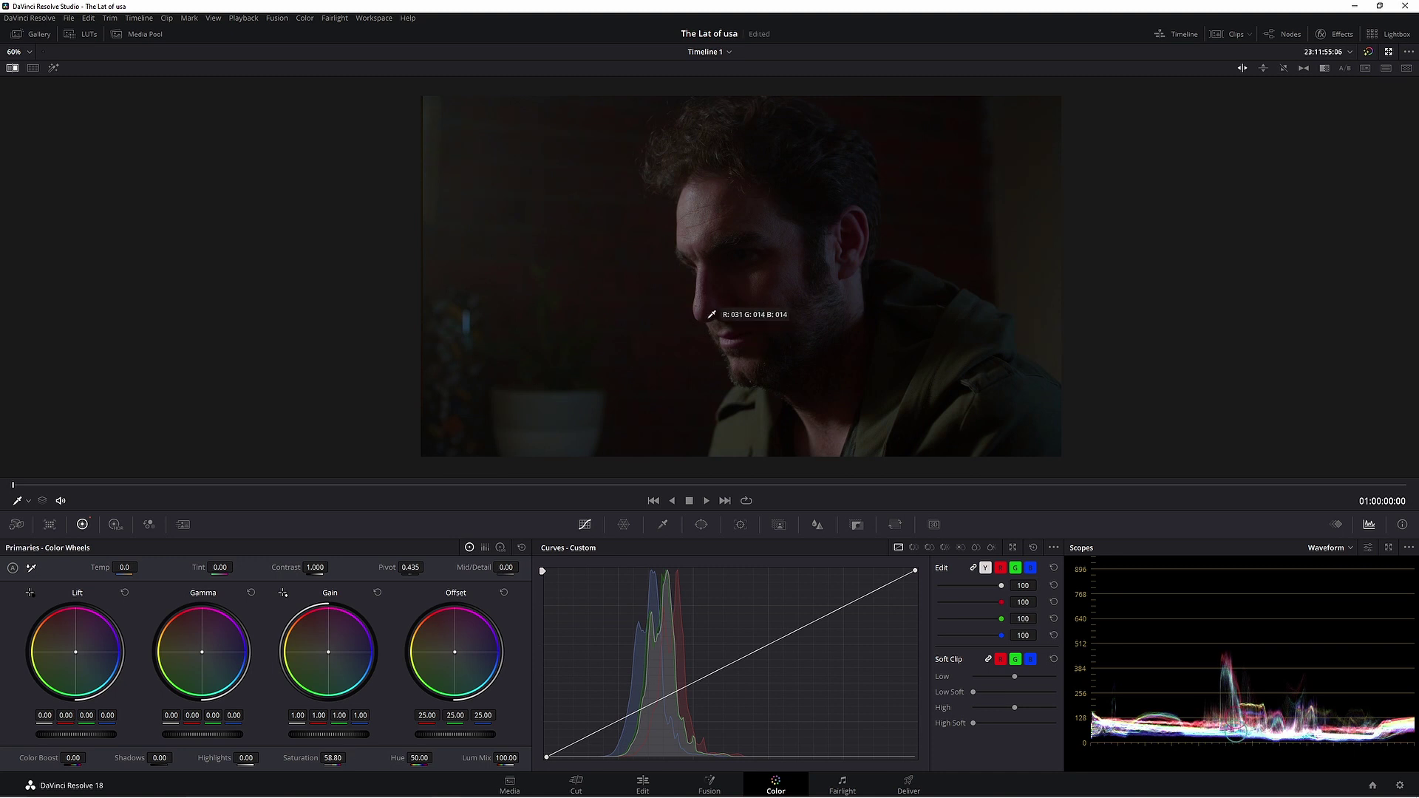
# Step: Add a serial node between the parallel mixer and the final transform node, placed level with the EXP node
pyautogui.hotkey('alt', 'f')
pyautogui.moveTo(1255, 236); pyautogui.dragTo(1231, 164)
pyautogui.hotkey('alt', 's')
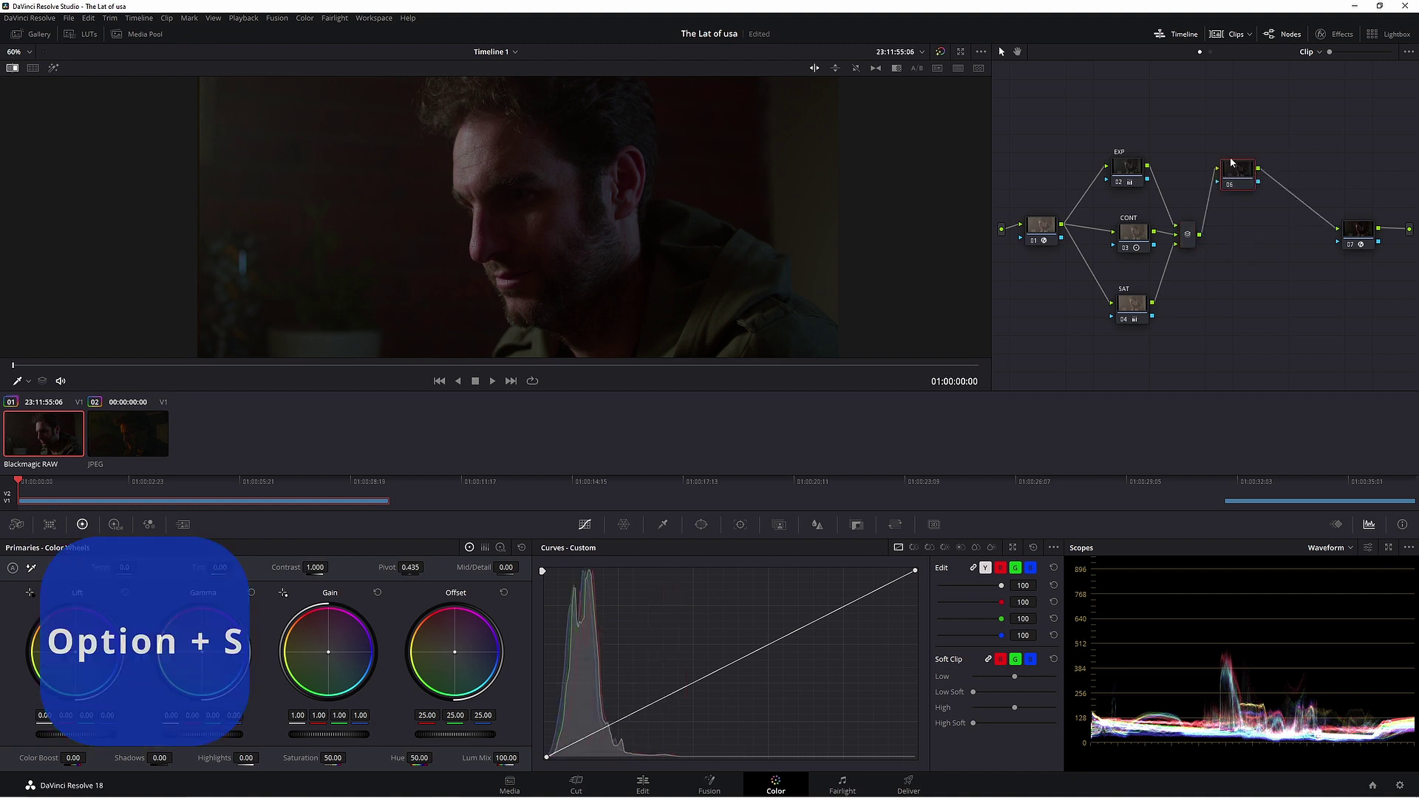
# Step: Add three parallel nodes alongside the selected node 06 and tidy up the node graph
pyautogui.hotkey('alt', 's')
pyautogui.hotkey('alt', 's')
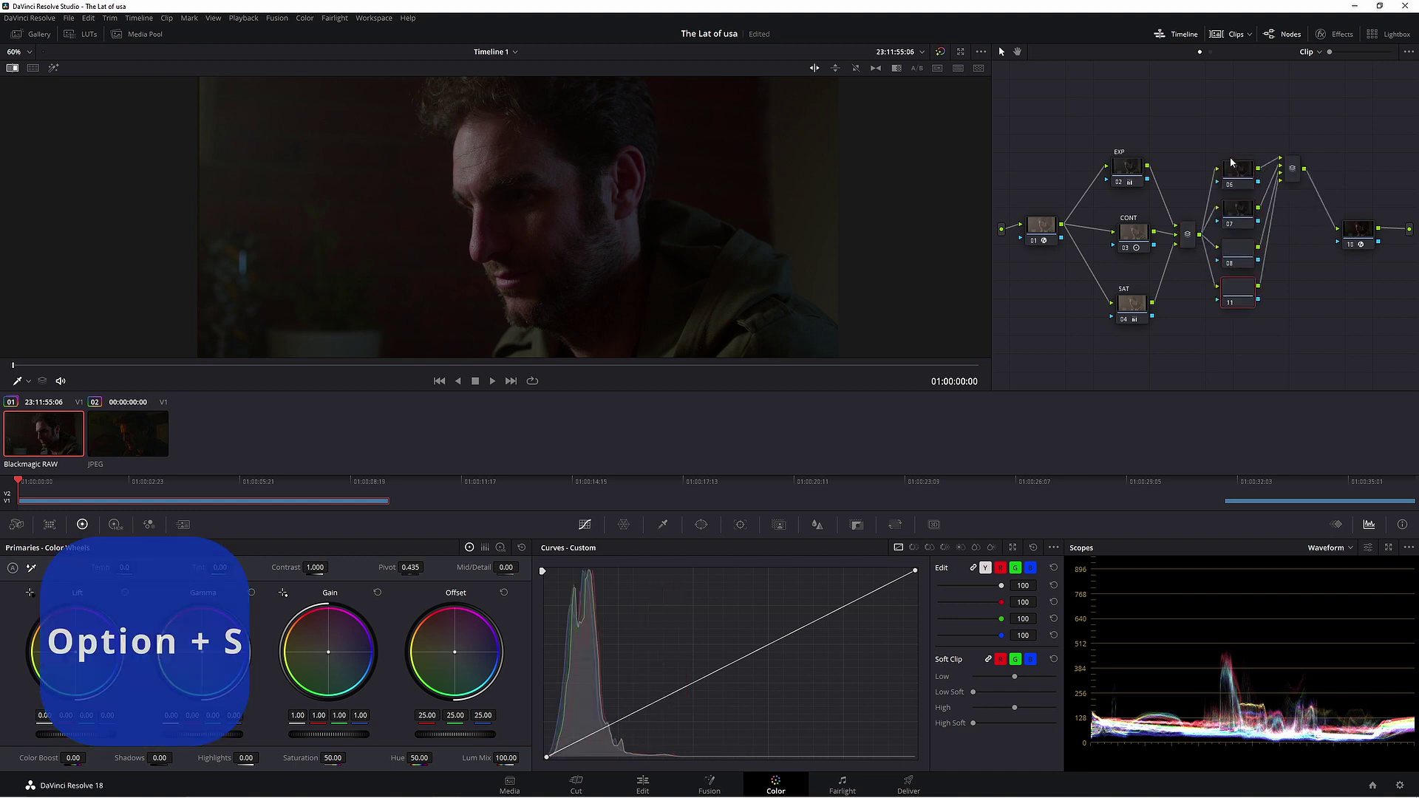
pyautogui.rightClick(1205, 124)
pyautogui.hotkey('alt', 'p')
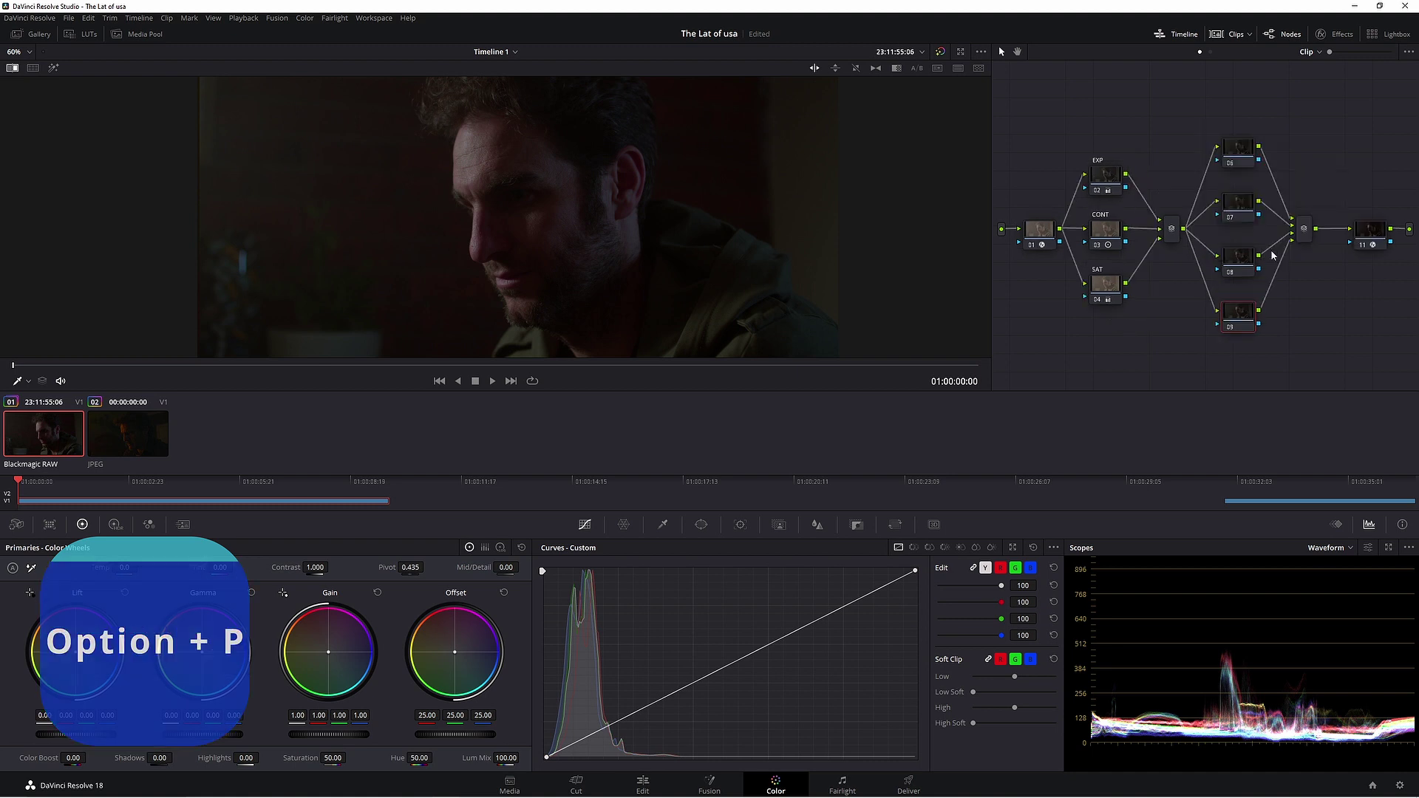
# Step: Label the uppermost of the four new parallel nodes "Look" and keep it selected
pyautogui.click(1231, 144)
pyautogui.rightClick(1235, 143)
pyautogui.click(1280, 165)
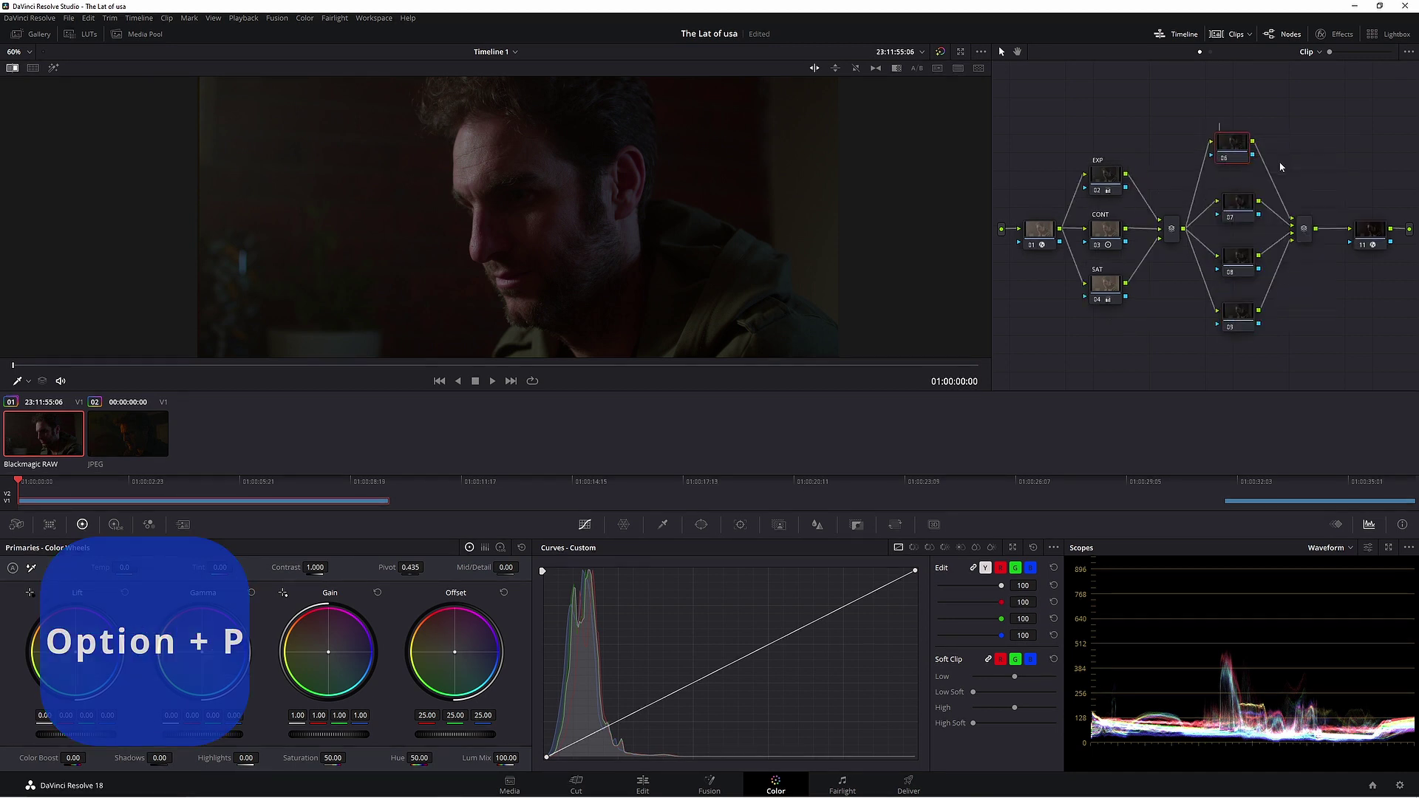
pyautogui.write('Look')
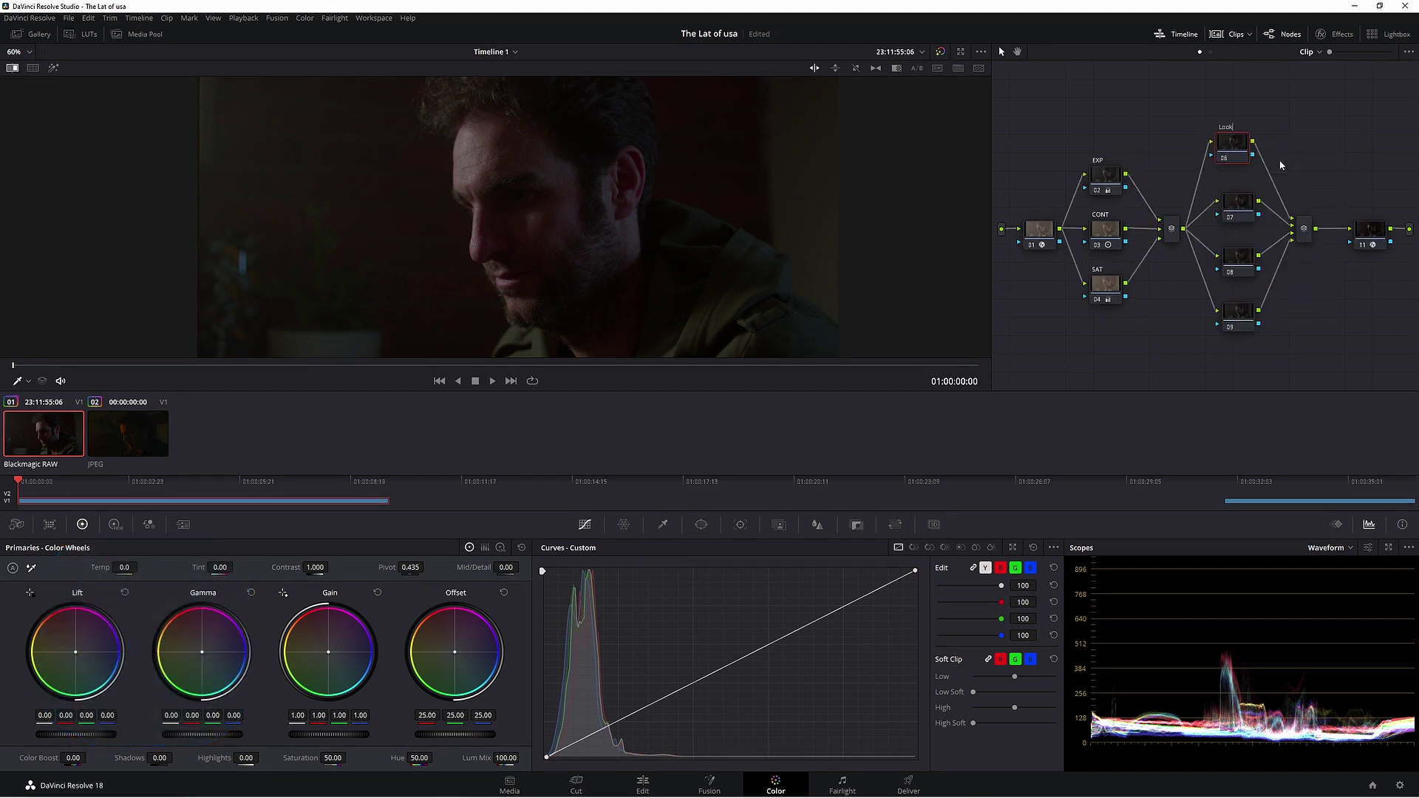
pyautogui.click(1234, 152)
# Step: Hide the clip thumbnails, mini timeline and node graph to give the image the full width of the viewer
pyautogui.moveTo(388, 299); pyautogui.dragTo(508, 269)
pyautogui.scroll(-1, 507, 269)
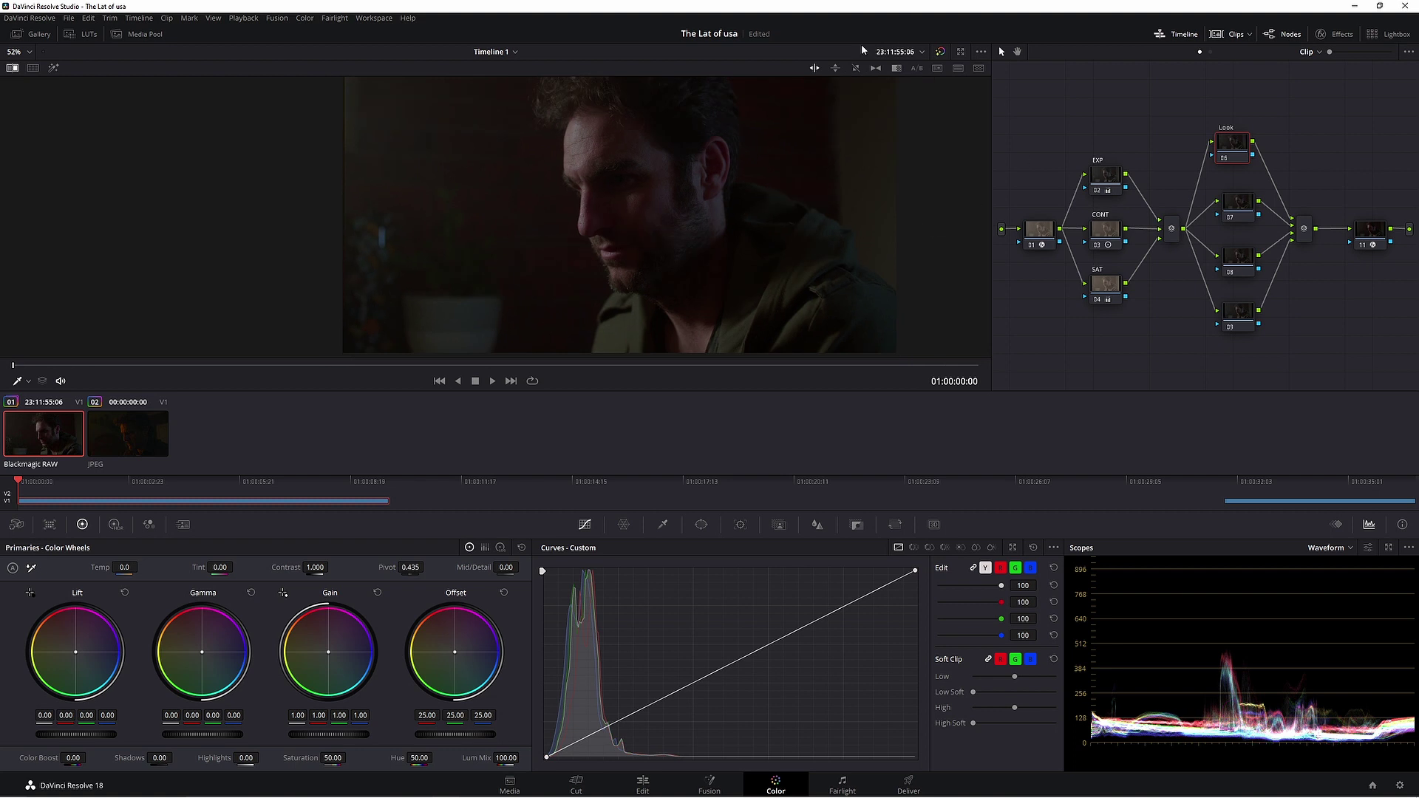
pyautogui.click(1231, 34)
pyautogui.click(1179, 34)
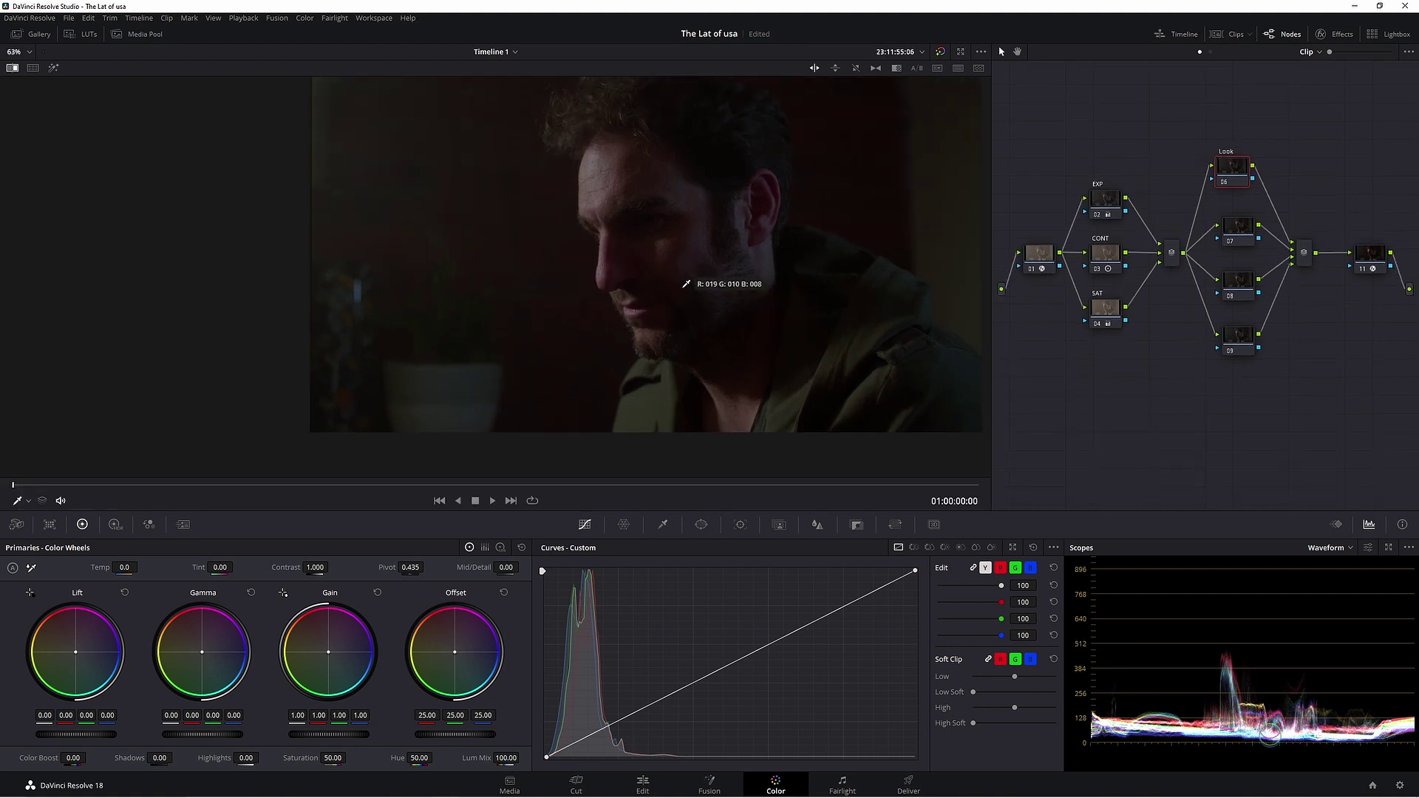
pyautogui.click(1284, 34)
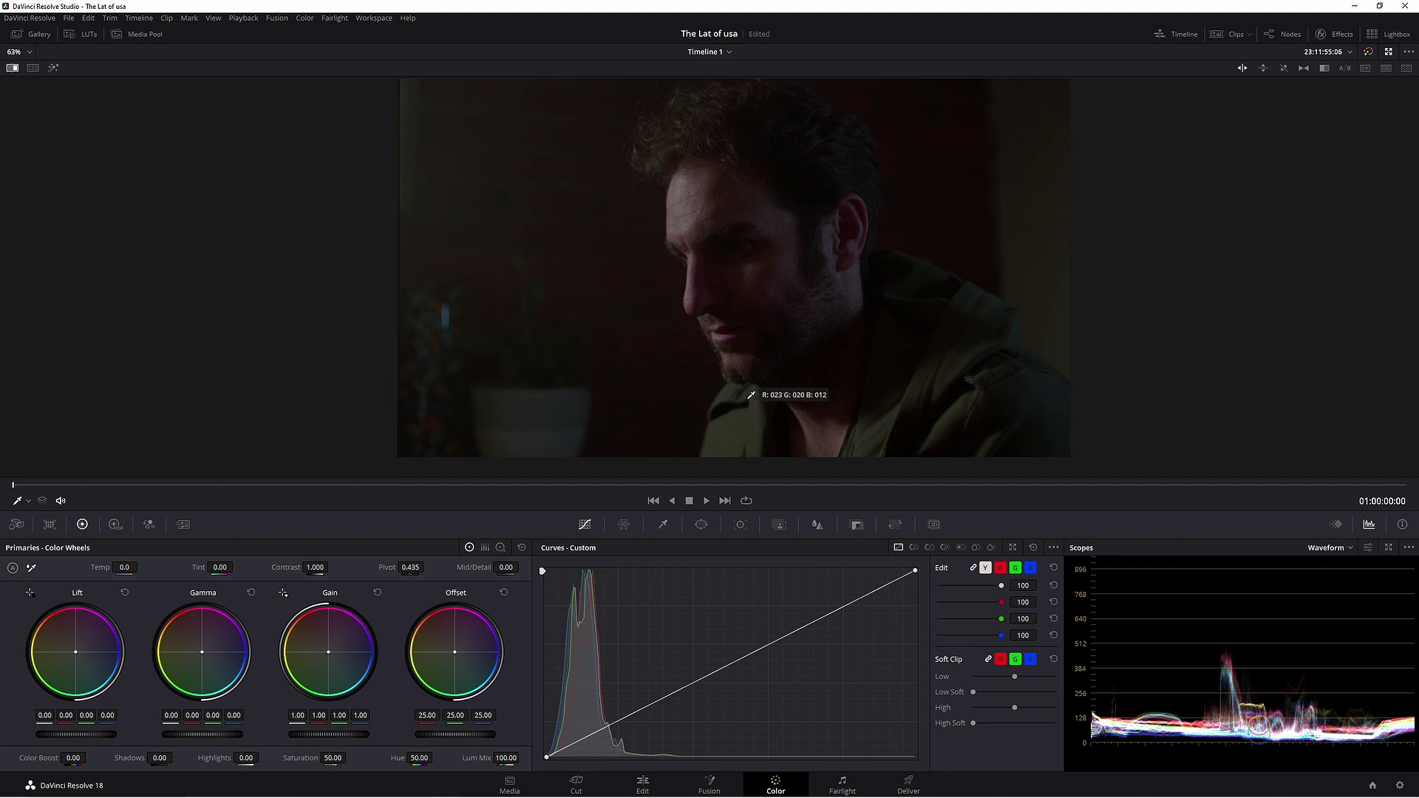
# Step: On the Look node, warm the Gain towards orange-red and lower it to 0.73 master, 0.83 red, 0.71 green and 0.66 blue
pyautogui.moveTo(333, 656); pyautogui.dragTo(320, 639)
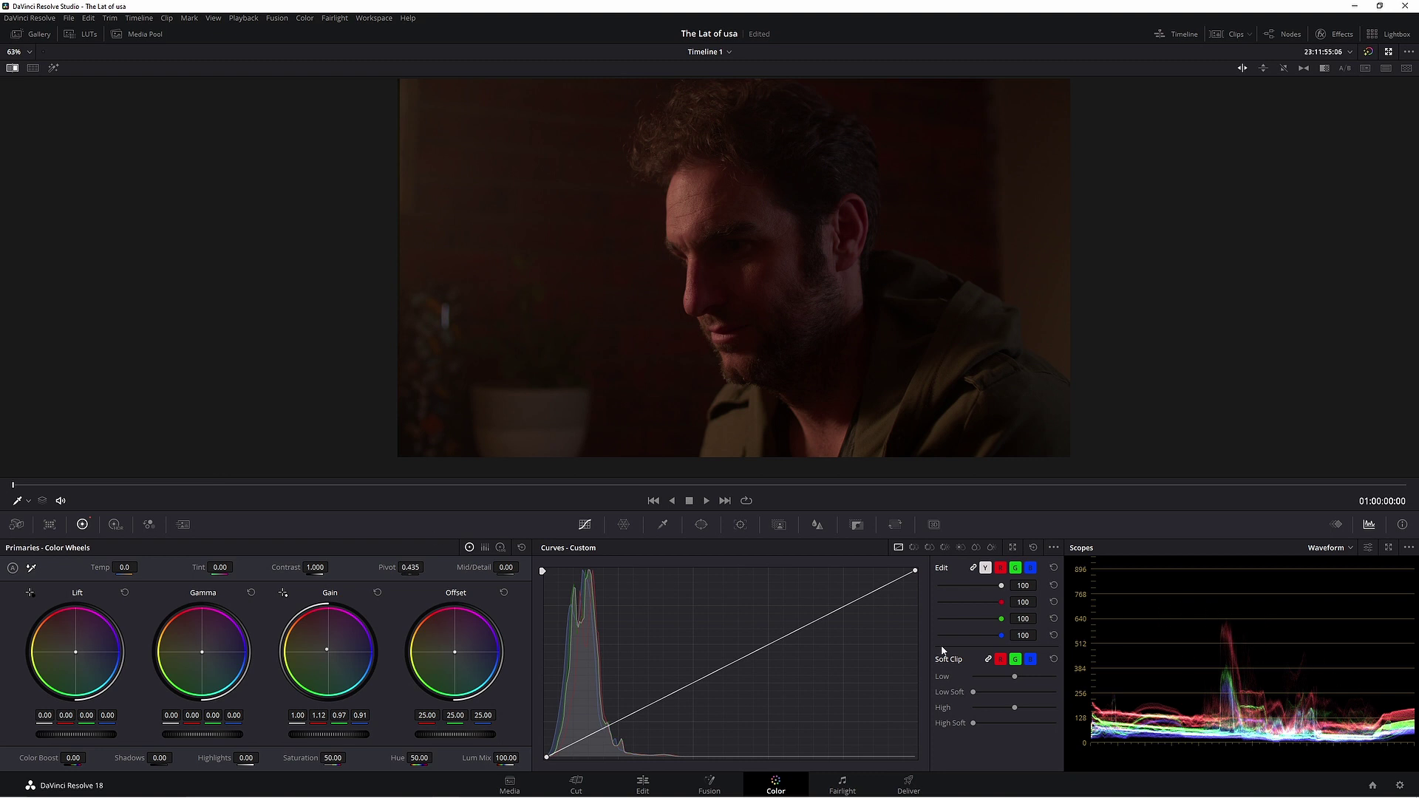
pyautogui.moveTo(347, 734); pyautogui.dragTo(306, 734)
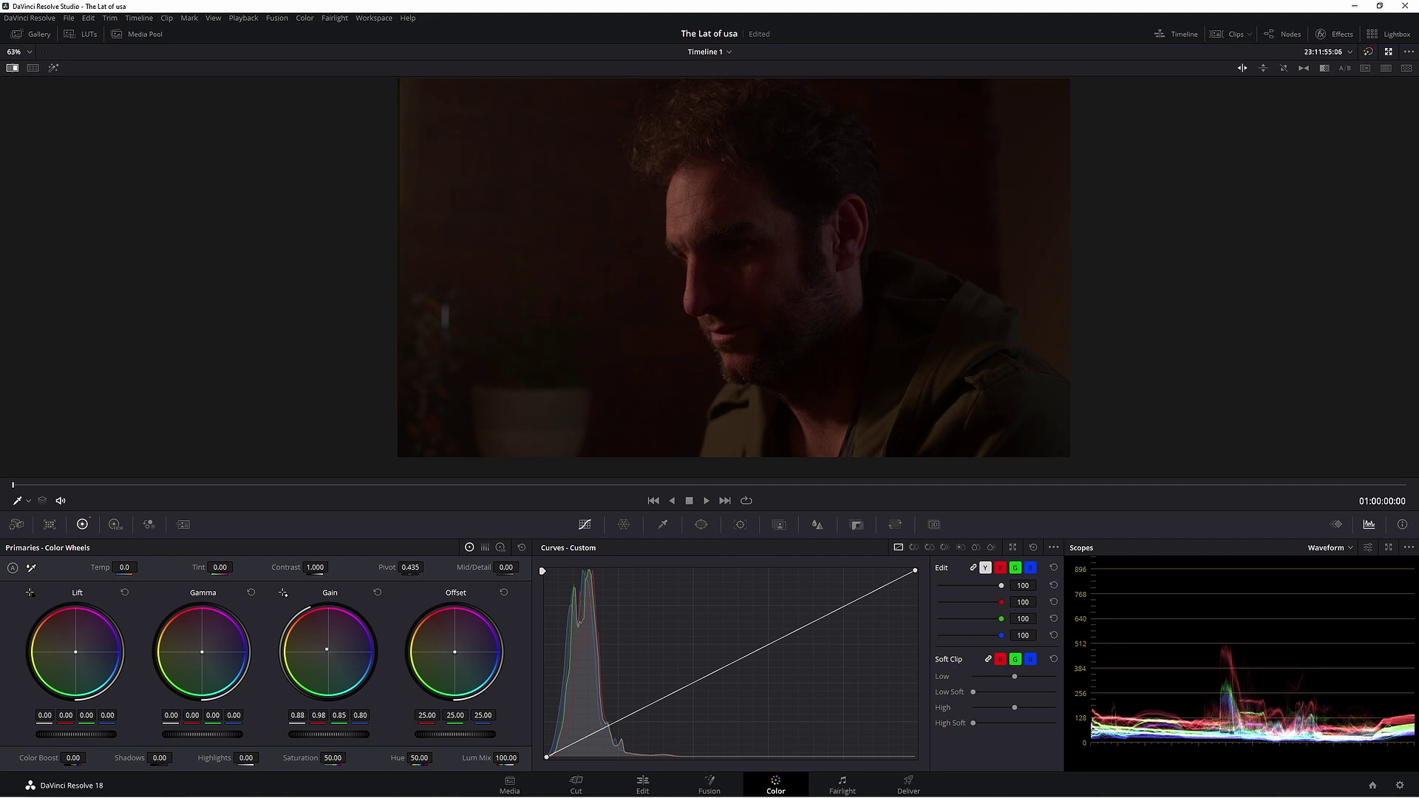
pyautogui.moveTo(328, 648); pyautogui.dragTo(324, 645)
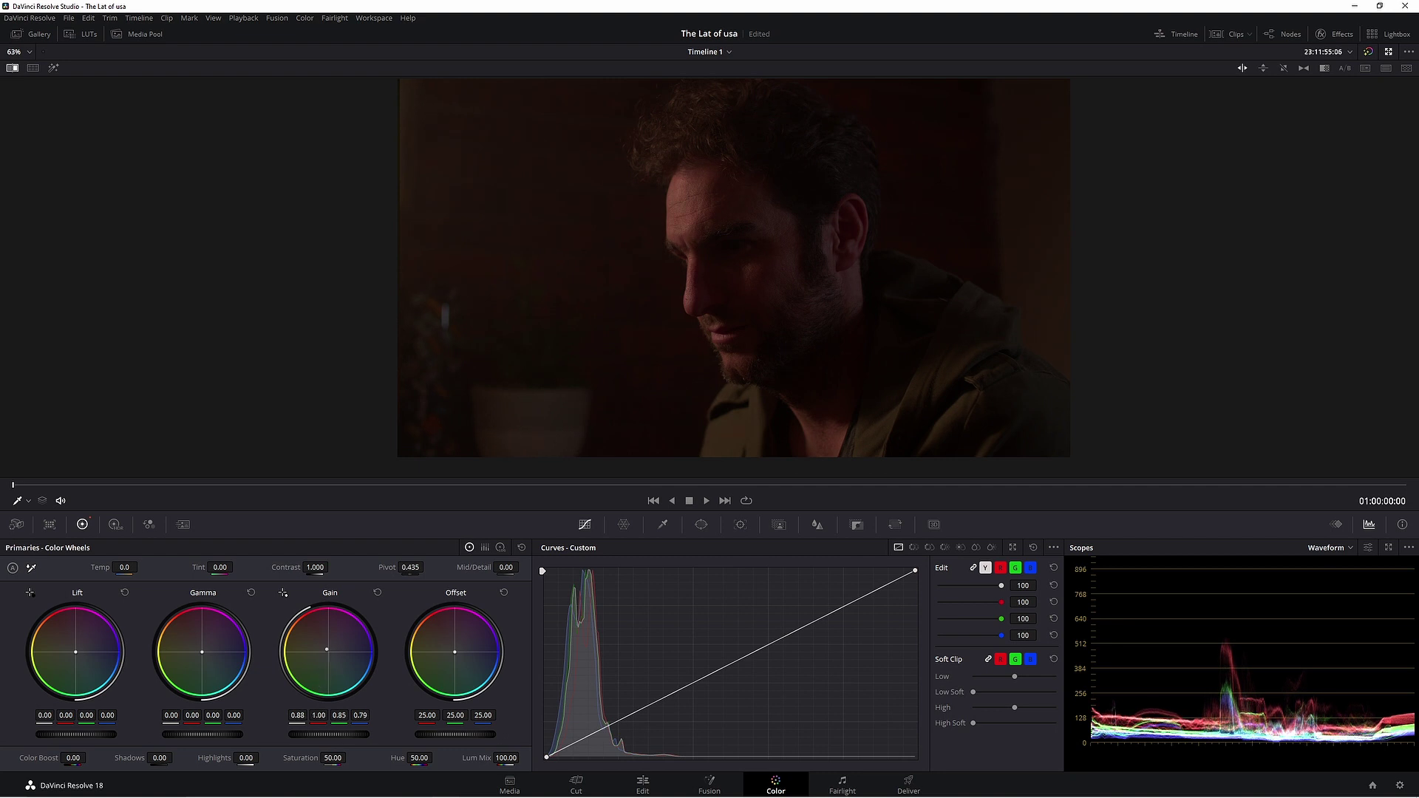
pyautogui.moveTo(352, 736); pyautogui.dragTo(262, 737)
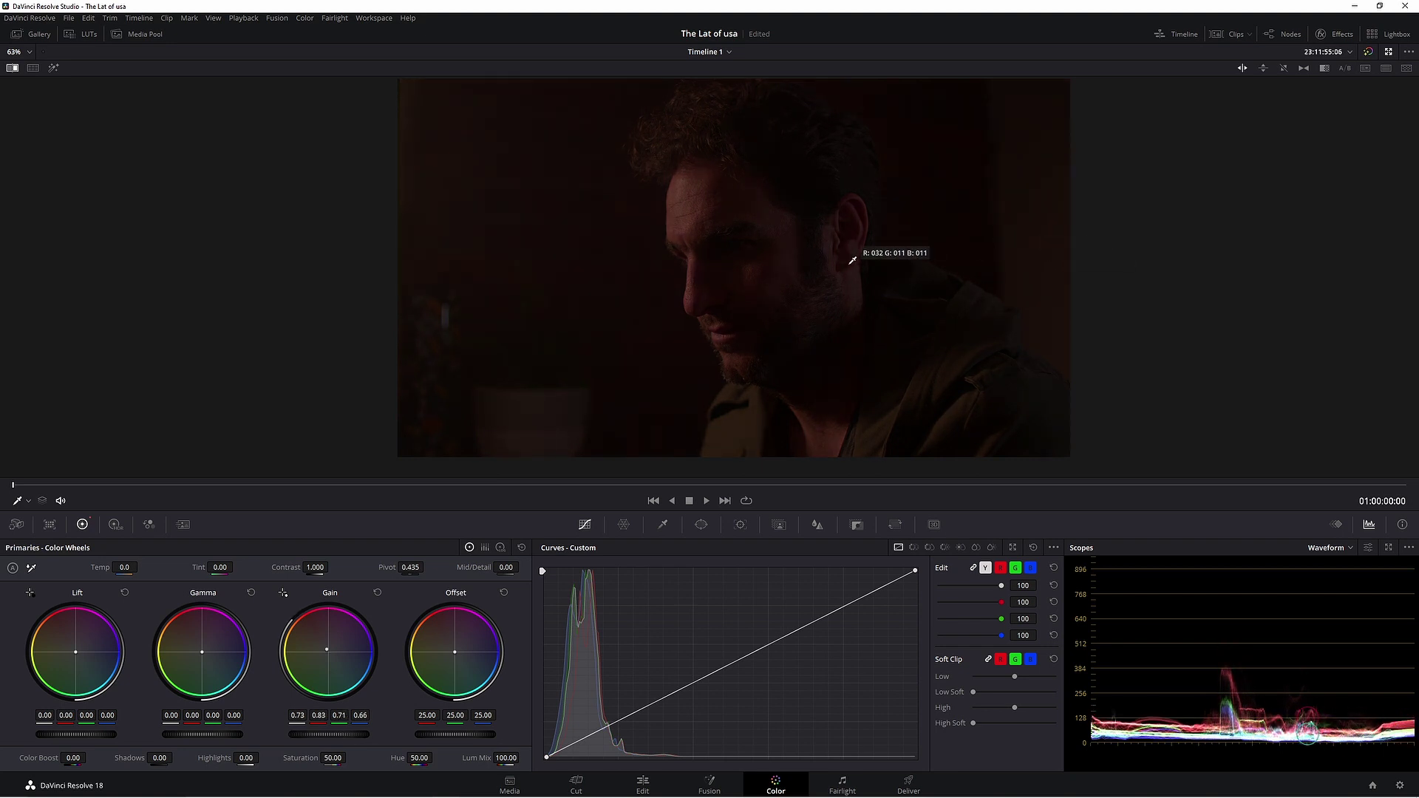
# Step: Adjust the EXP node's Lift to -0.04 master, -0.06 red, -0.04 green and -0.03 blue, checking the image in the enlarged viewer
pyautogui.hotkey('alt', 'f')
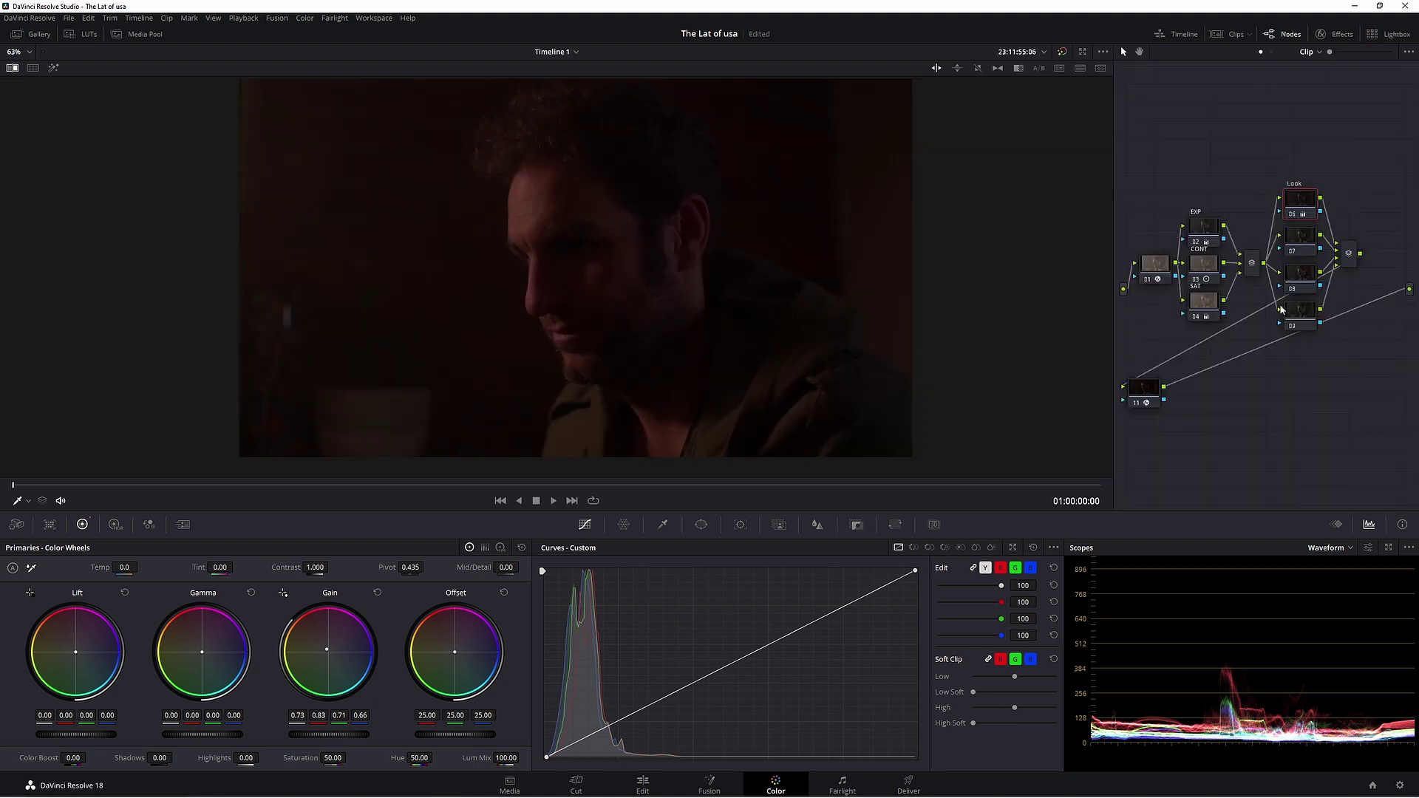
pyautogui.moveTo(1206, 232); pyautogui.dragTo(1199, 212)
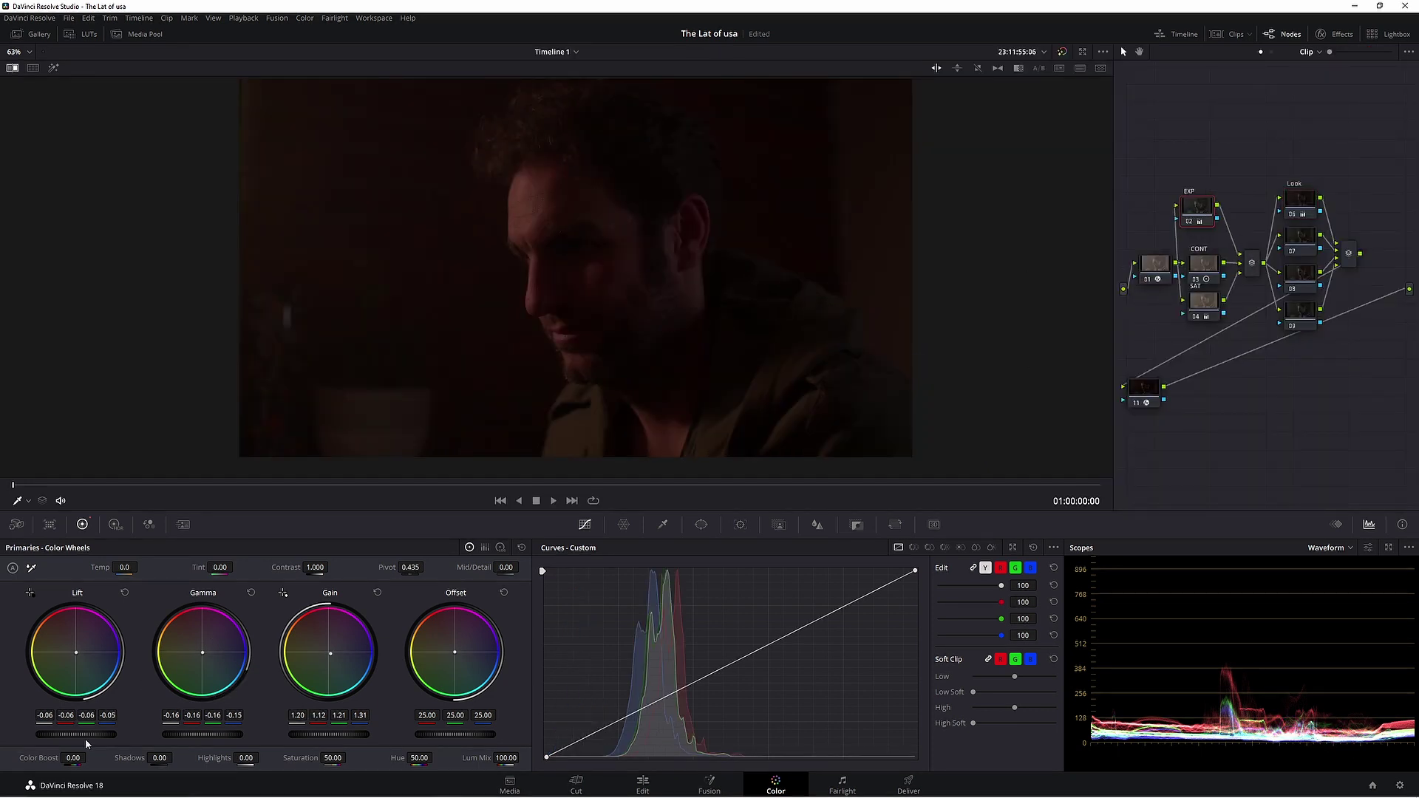
pyautogui.moveTo(76, 734); pyautogui.dragTo(83, 734)
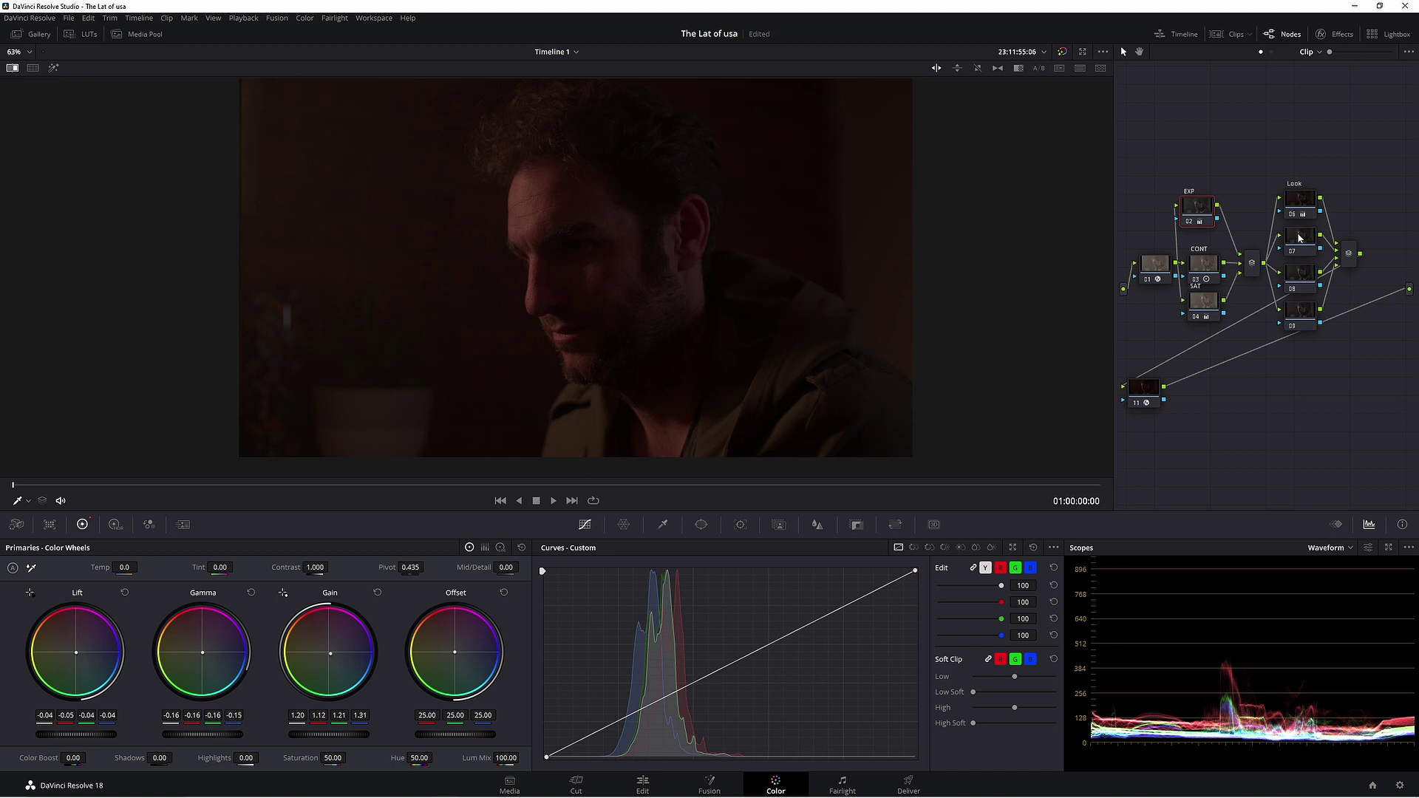
pyautogui.click(1302, 203)
pyautogui.hotkey('alt', 'f')
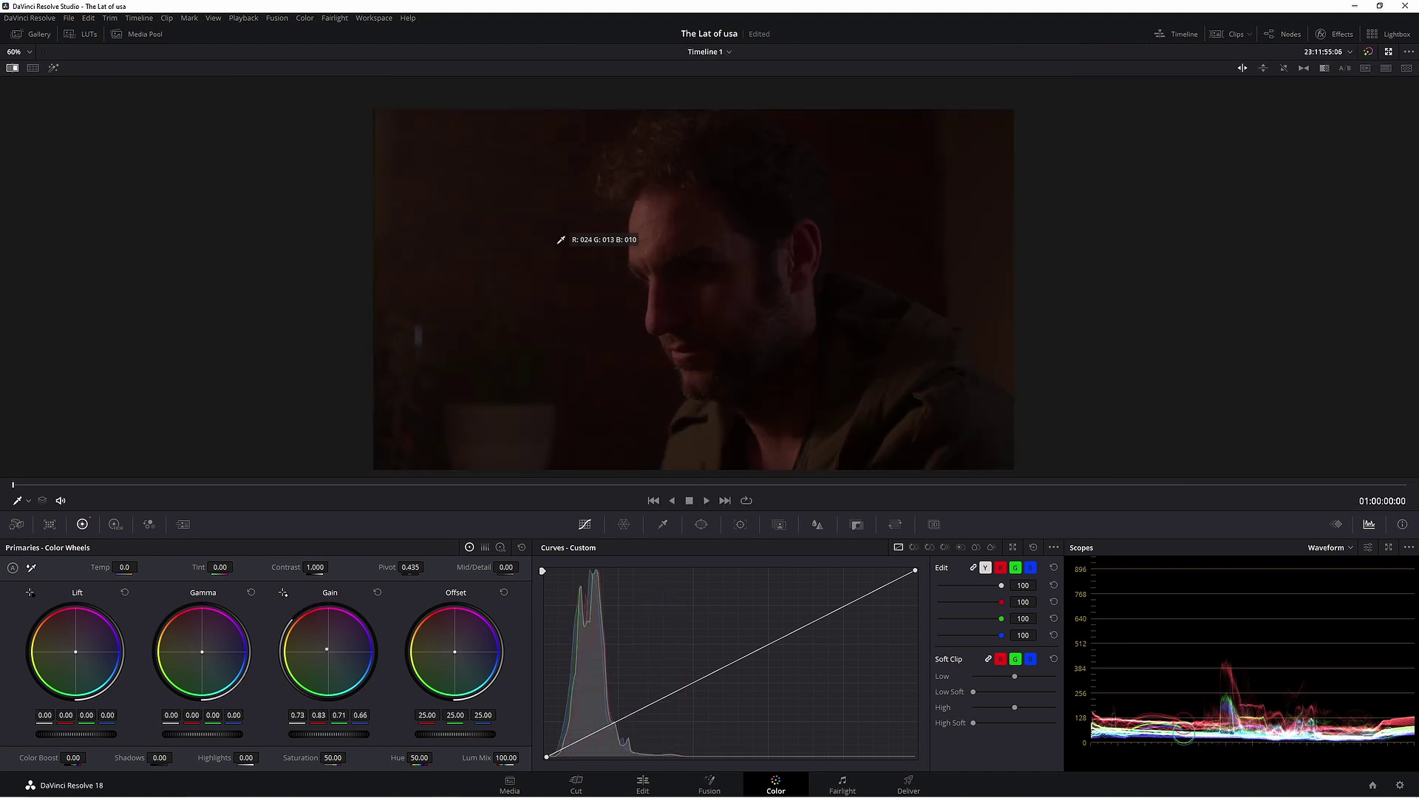
pyautogui.hotkey('alt', 'f')
pyautogui.click(1204, 207)
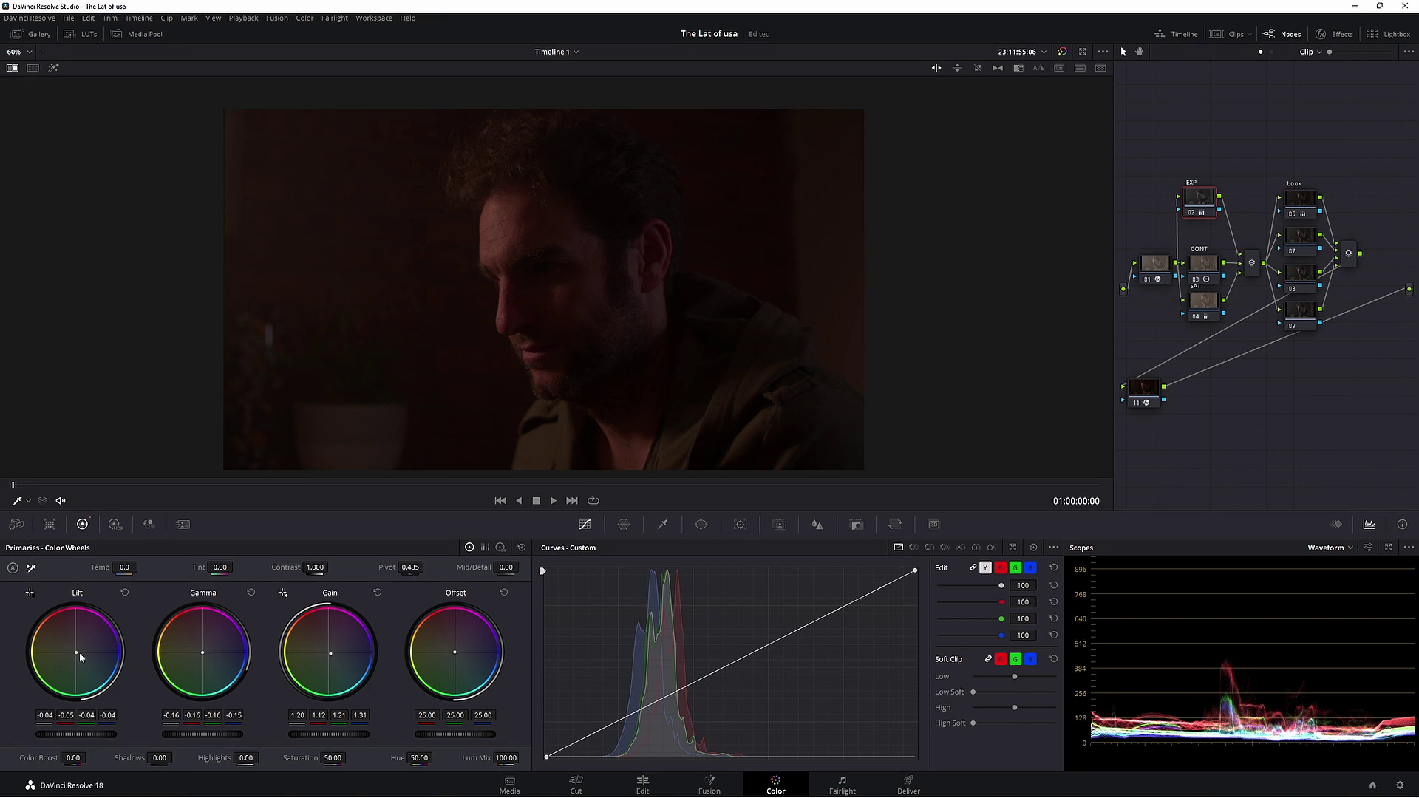
pyautogui.moveTo(76, 653); pyautogui.dragTo(76, 653)
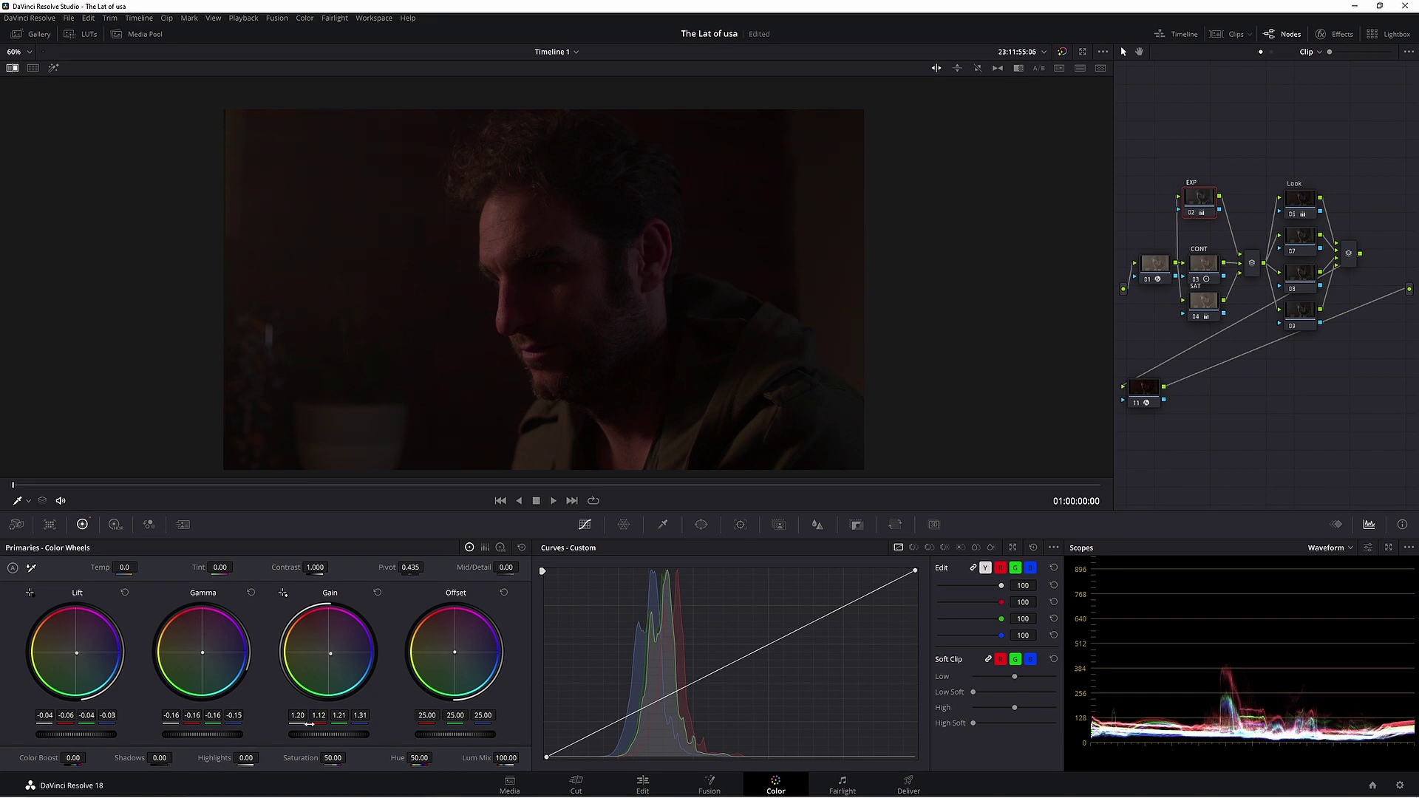
# Step: Raise the Look node's Gain to 0.79 master, 0.93 red, 0.76 green and 0.66 blue
pyautogui.click(1299, 200)
pyautogui.hotkey('alt', 'f')
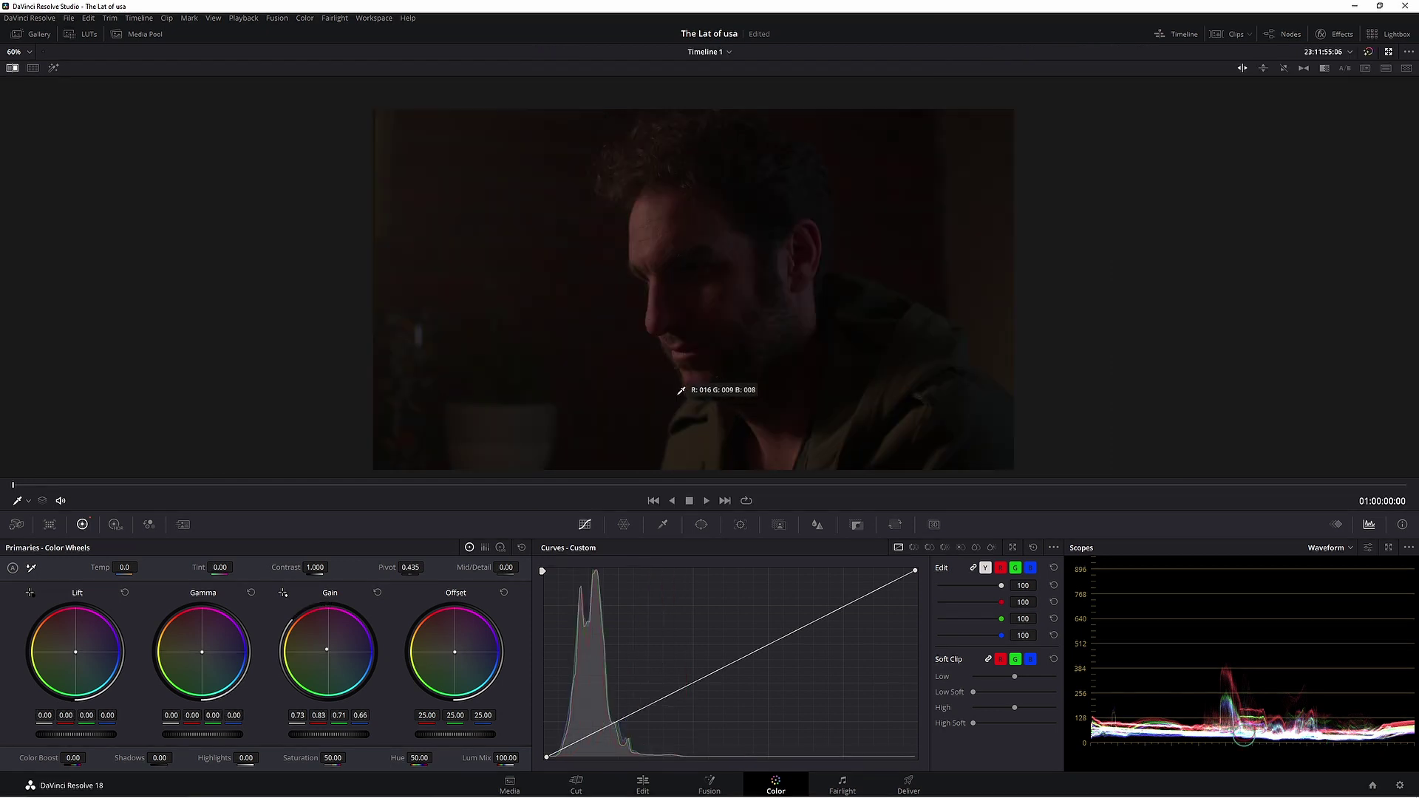
pyautogui.moveTo(329, 733); pyautogui.dragTo(351, 734)
pyautogui.moveTo(361, 635); pyautogui.dragTo(356, 631)
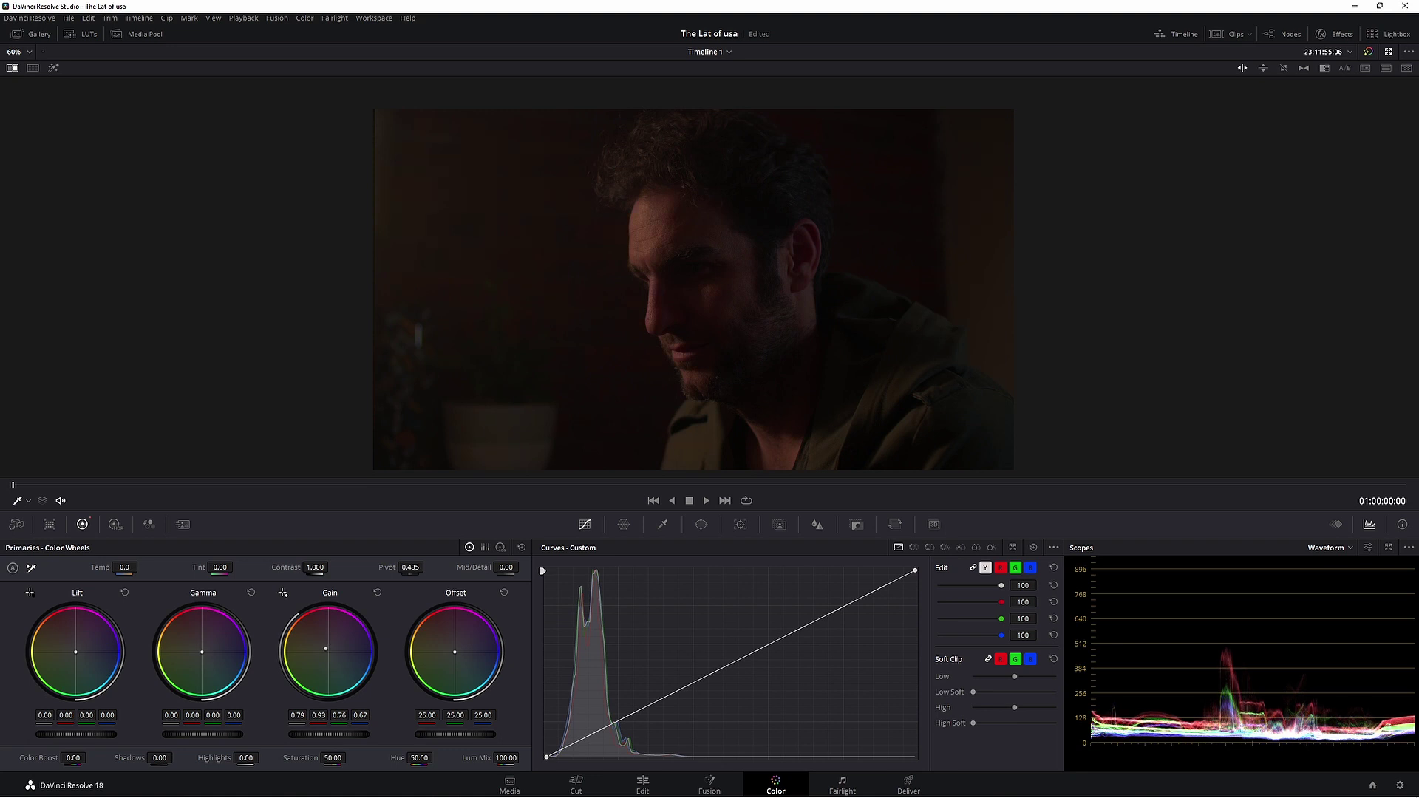
# Step: Switch the viewer overlay to Image Wipe and sweep the wipe across the face to compare the grade with the reference still
pyautogui.scroll(-1, 66, 339)
pyautogui.click(28, 501)
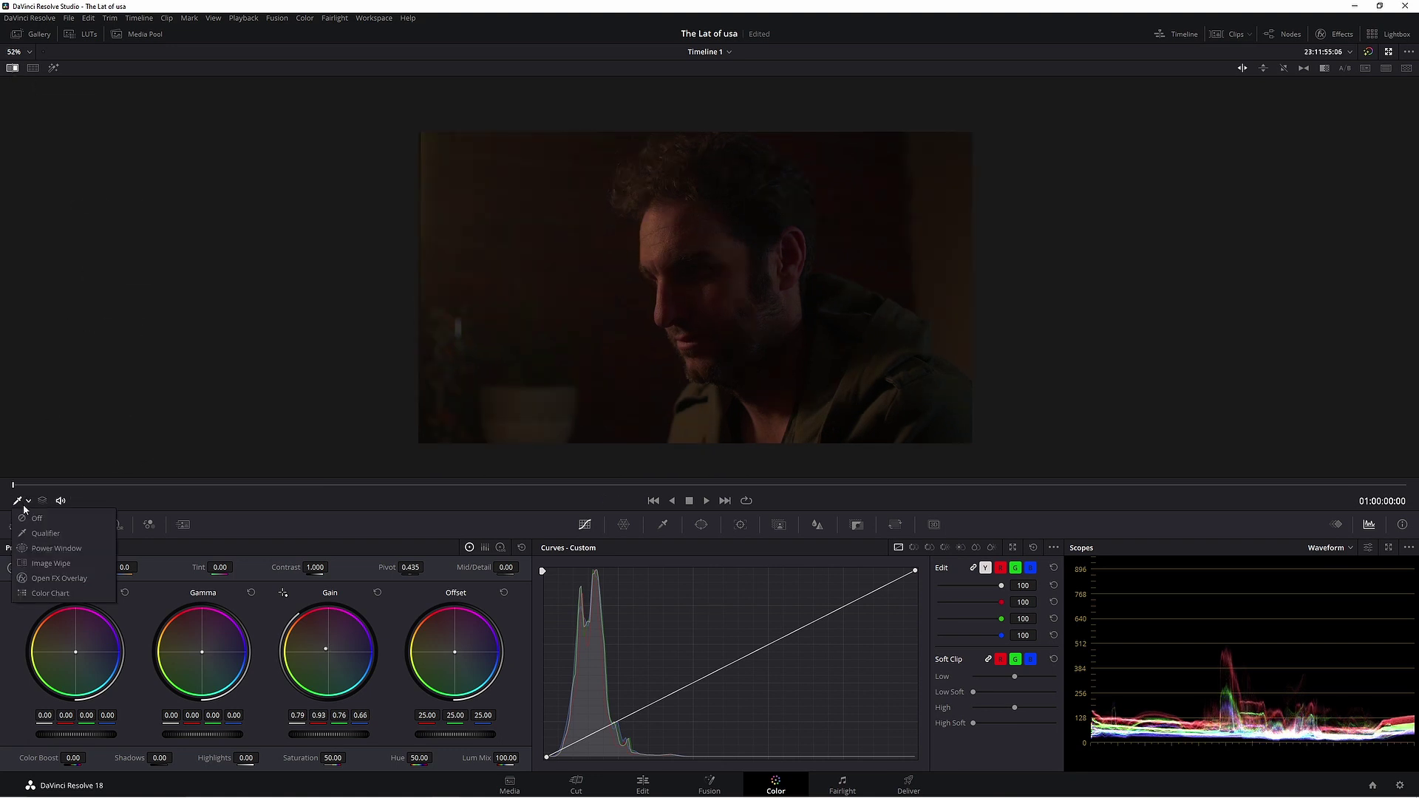
pyautogui.click(45, 549)
pyautogui.moveTo(497, 337); pyautogui.dragTo(753, 337)
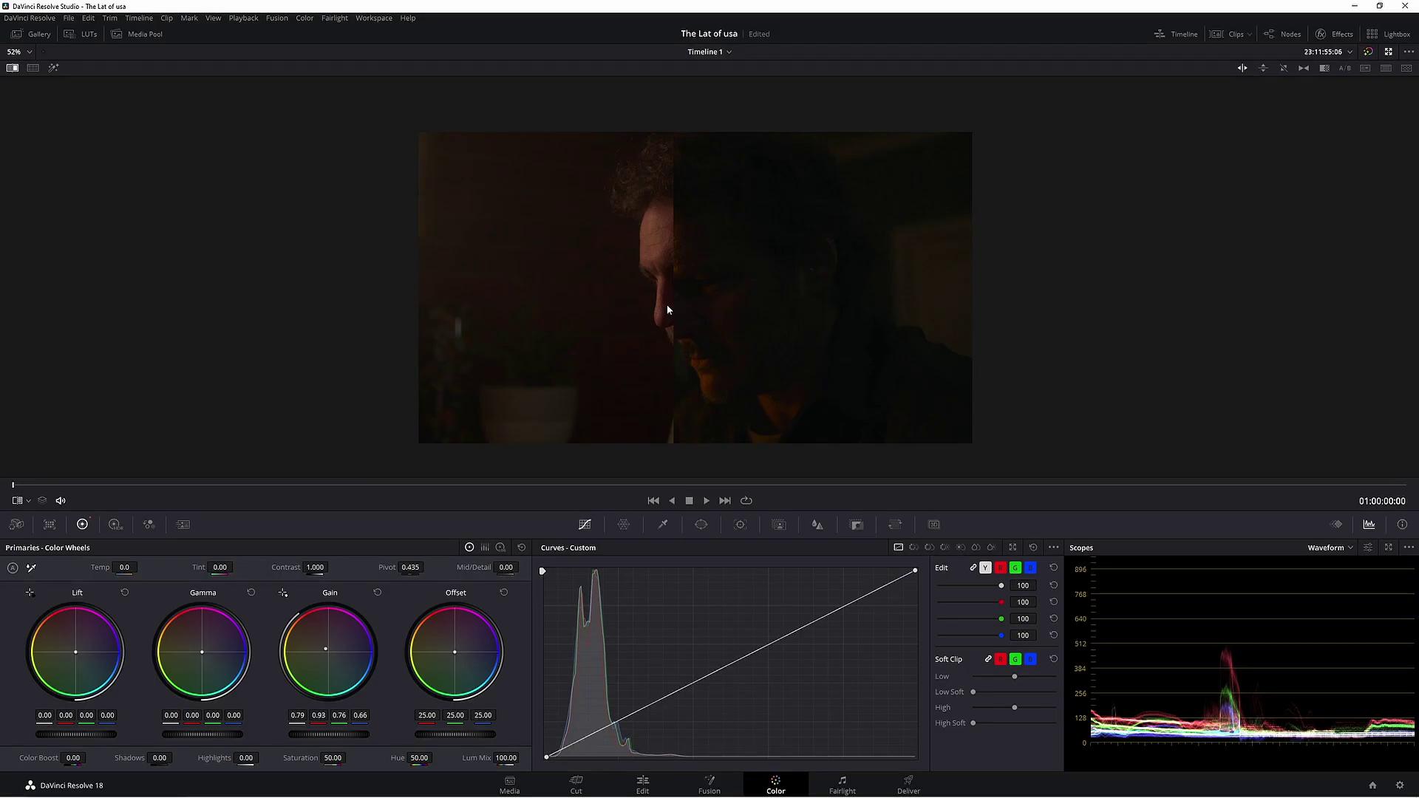
pyautogui.moveTo(666, 309); pyautogui.dragTo(696, 301)
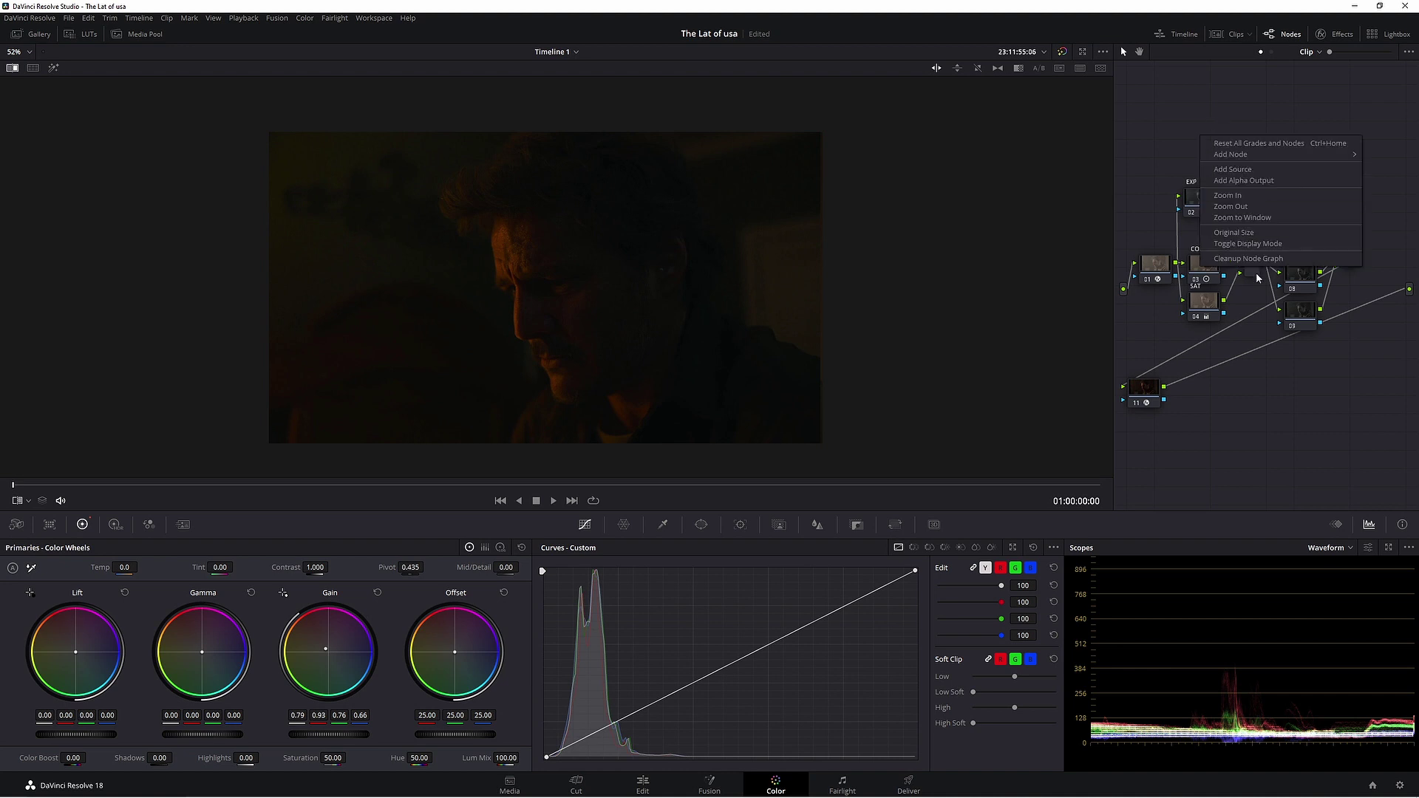
# Step: Clean up the node graph and enlarge its area so all the parallel nodes are spread out
pyautogui.click(1241, 262)
pyautogui.click(1307, 244)
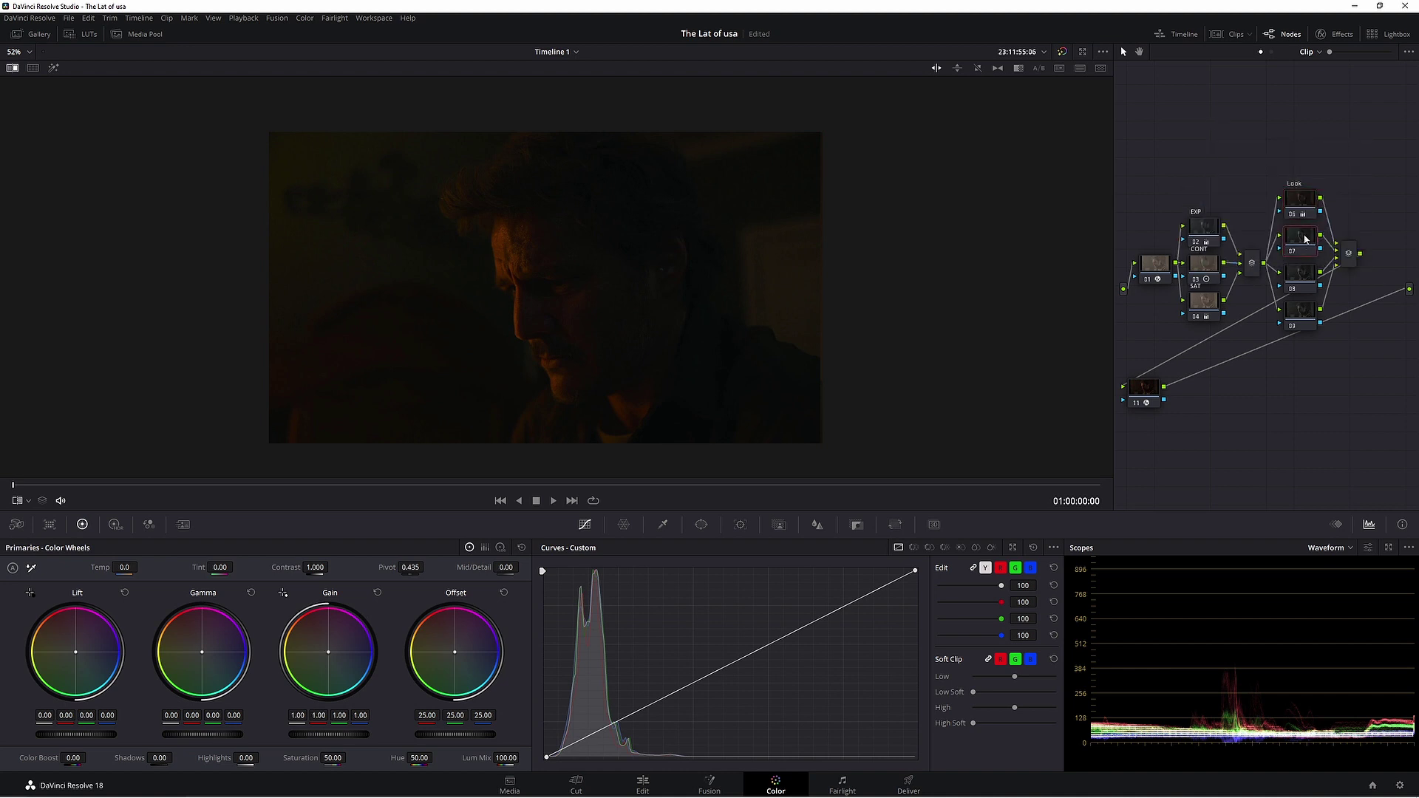
pyautogui.moveTo(1108, 168); pyautogui.dragTo(880, 177)
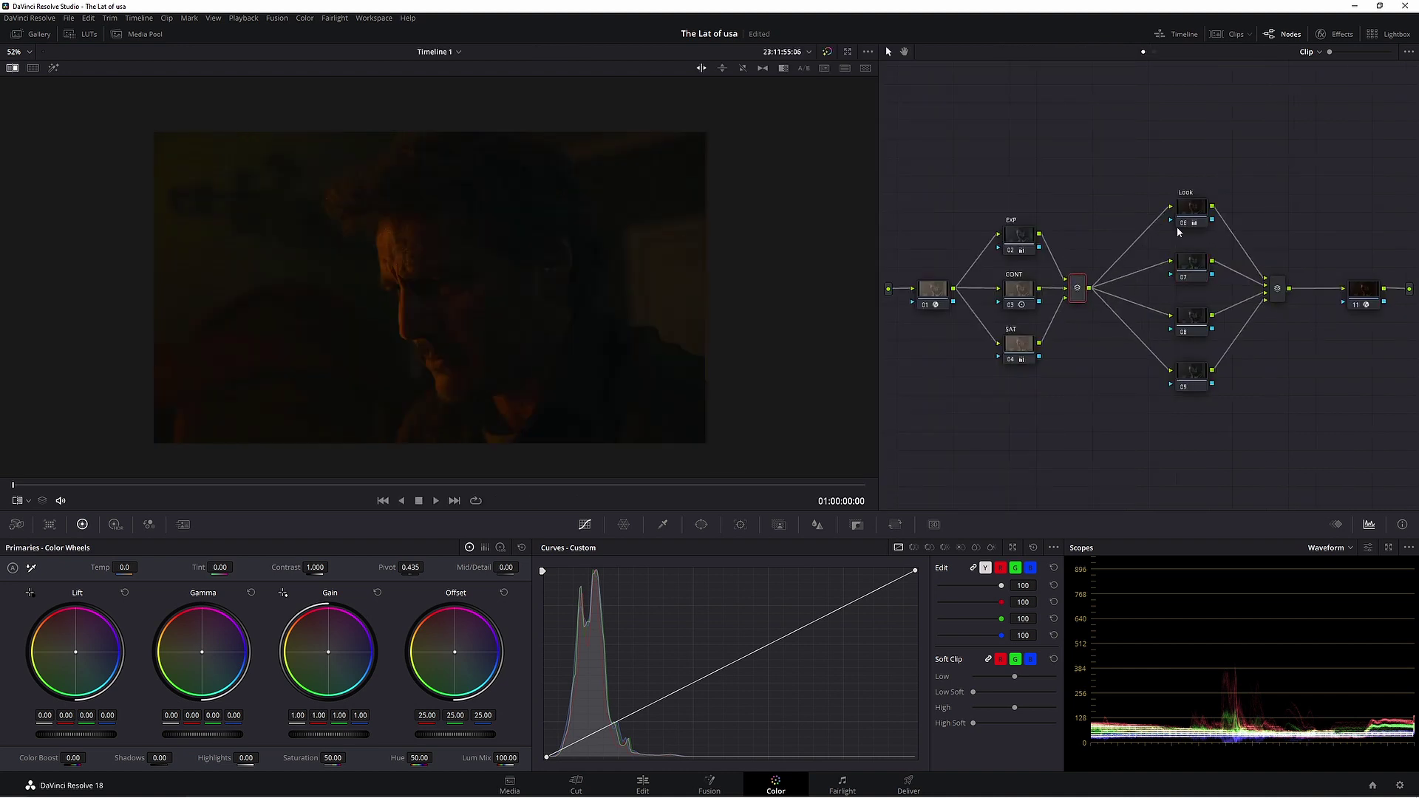
# Step: Label the parallel node below Look "Brightness" and reconnect its input to the output of the first parallel mixer
pyautogui.click(1140, 256)
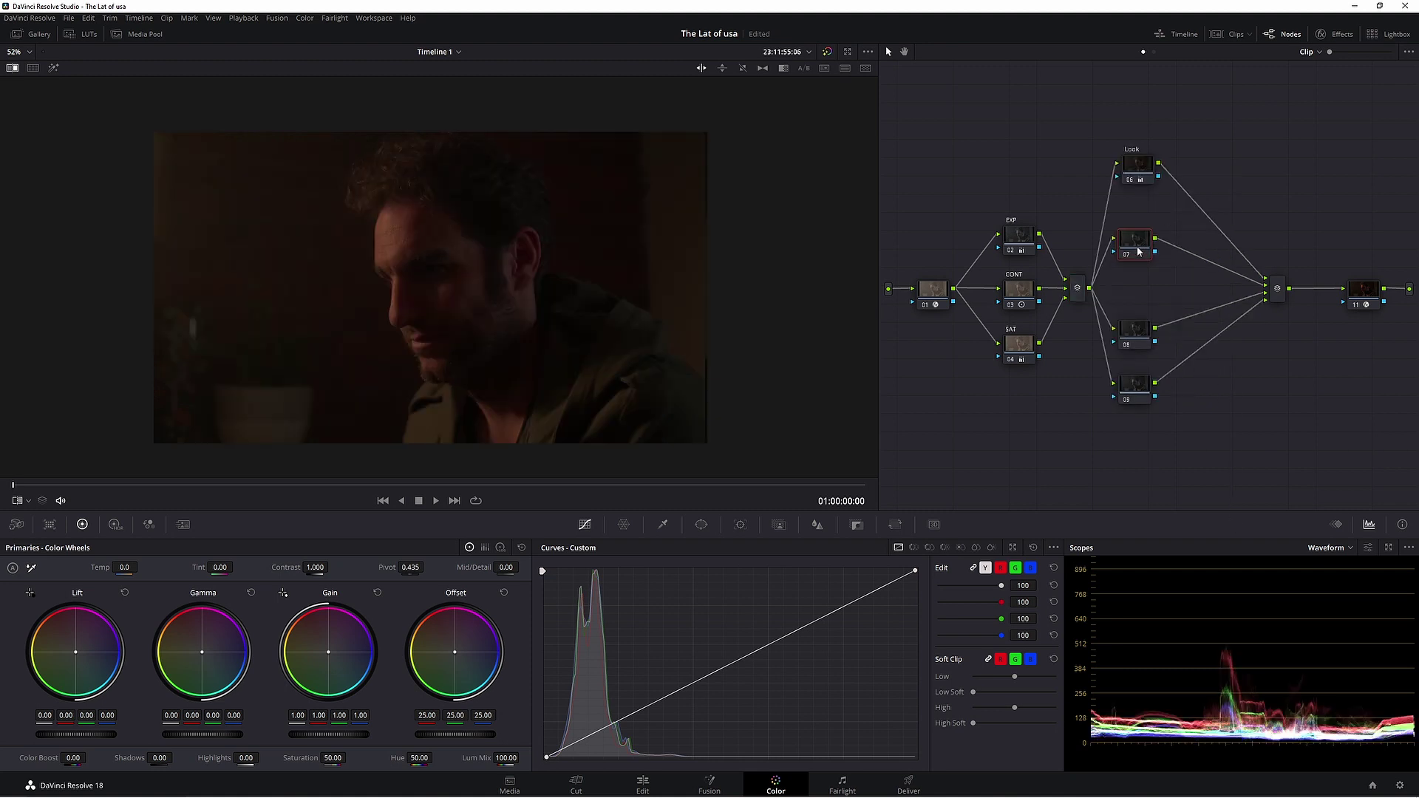
pyautogui.rightClick(1128, 245)
pyautogui.click(1187, 273)
pyautogui.write('Brightness')
pyautogui.click(1109, 245)
pyautogui.moveTo(1089, 288); pyautogui.dragTo(1133, 249)
# Step: On the Brightness node, unlink the custom curve channels and slightly lower the white point of the luminance curve
pyautogui.hotkey('alt', 'f')
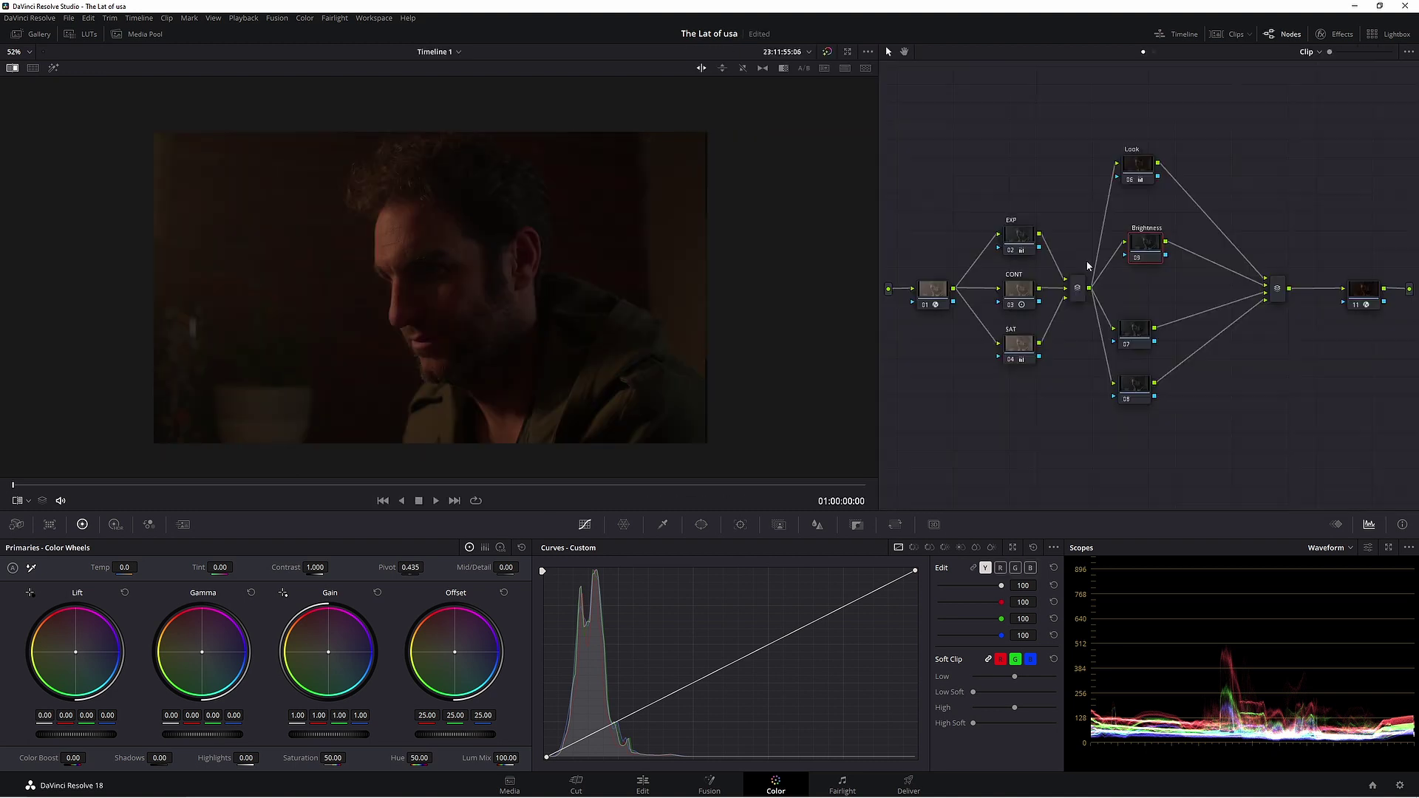
pyautogui.hotkey('alt', 'f')
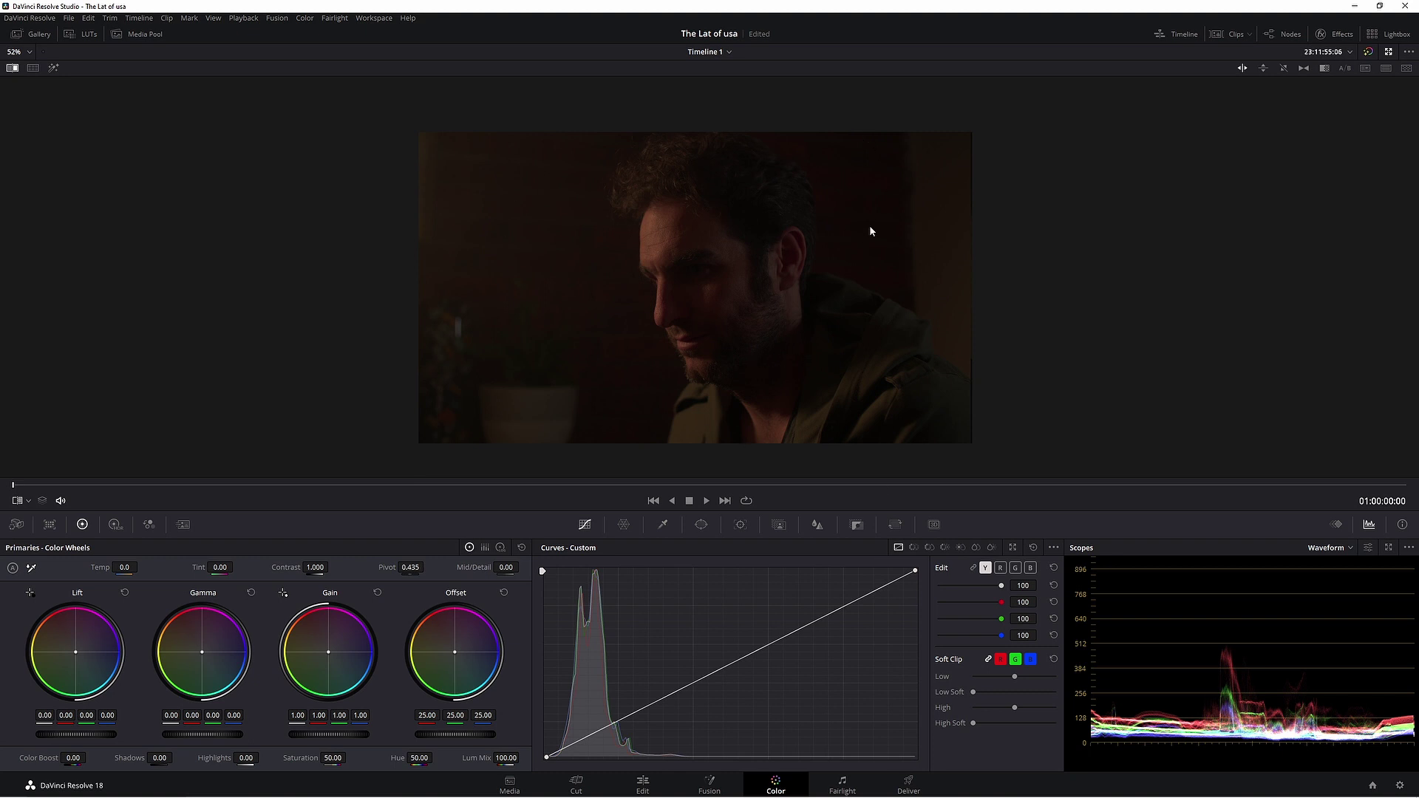
pyautogui.click(973, 567)
pyautogui.moveTo(915, 575); pyautogui.dragTo(922, 595)
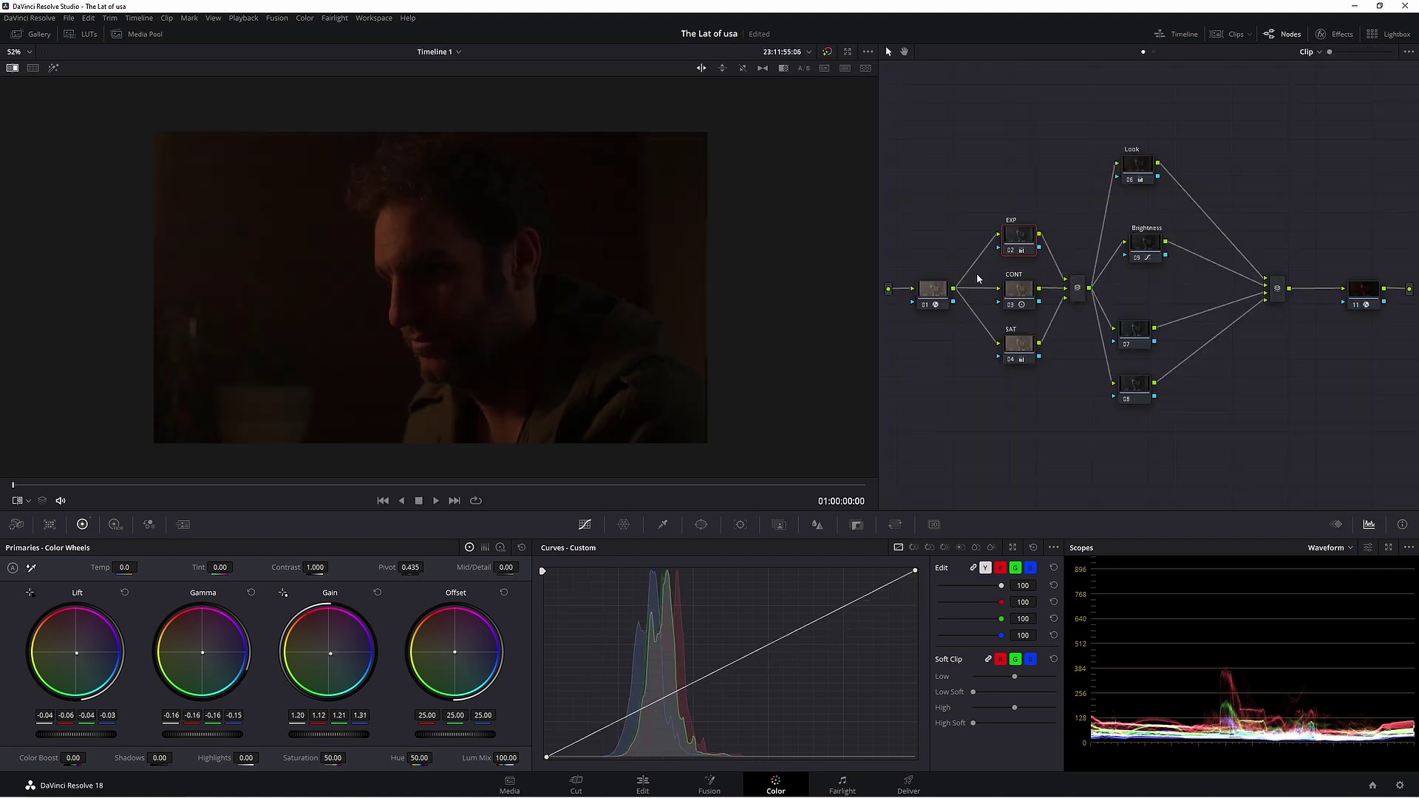
# Step: Restore the Qualifier overlay, raise the EXP node's Shadow log wheel to 0.07 and nudge its color balance slightly towards blue
pyautogui.click(28, 500)
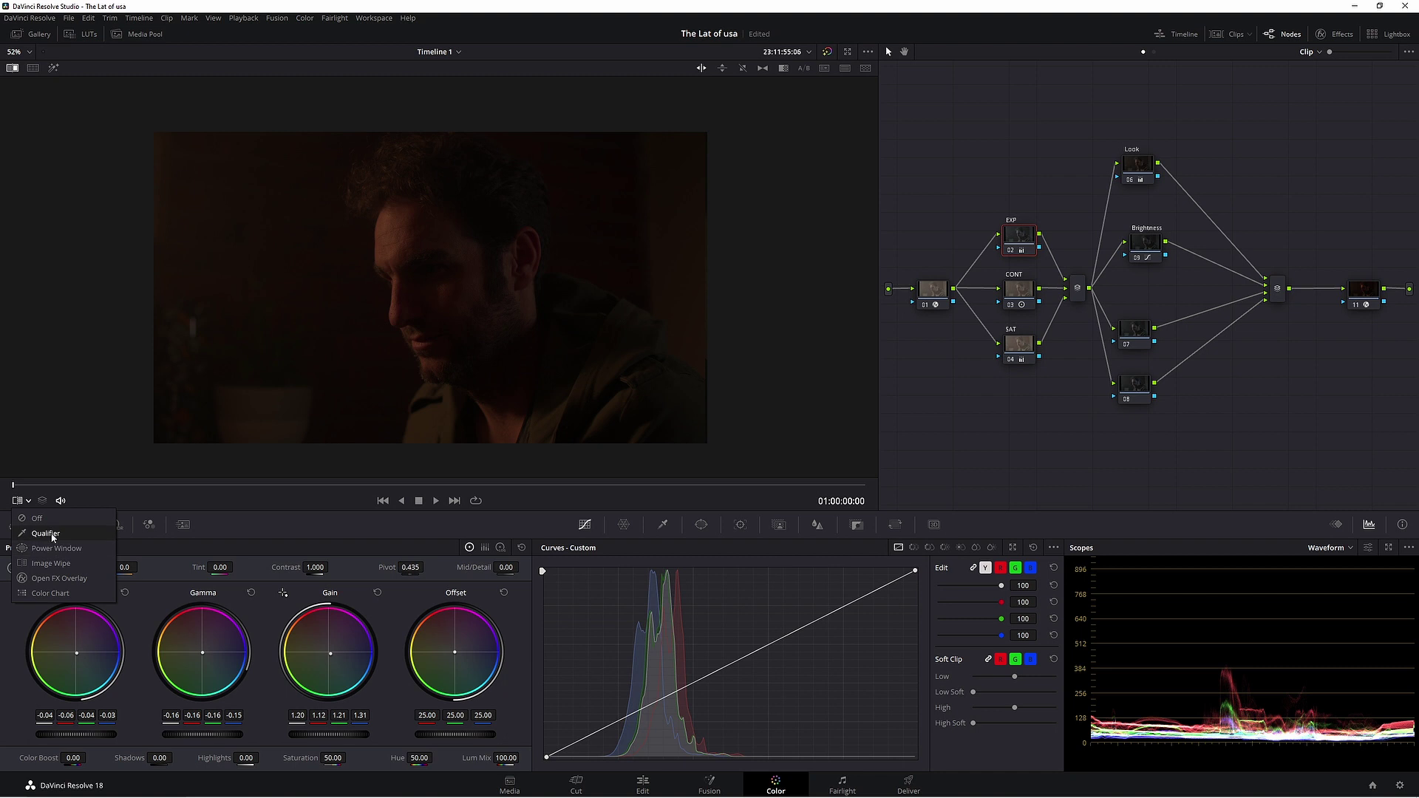
pyautogui.click(37, 536)
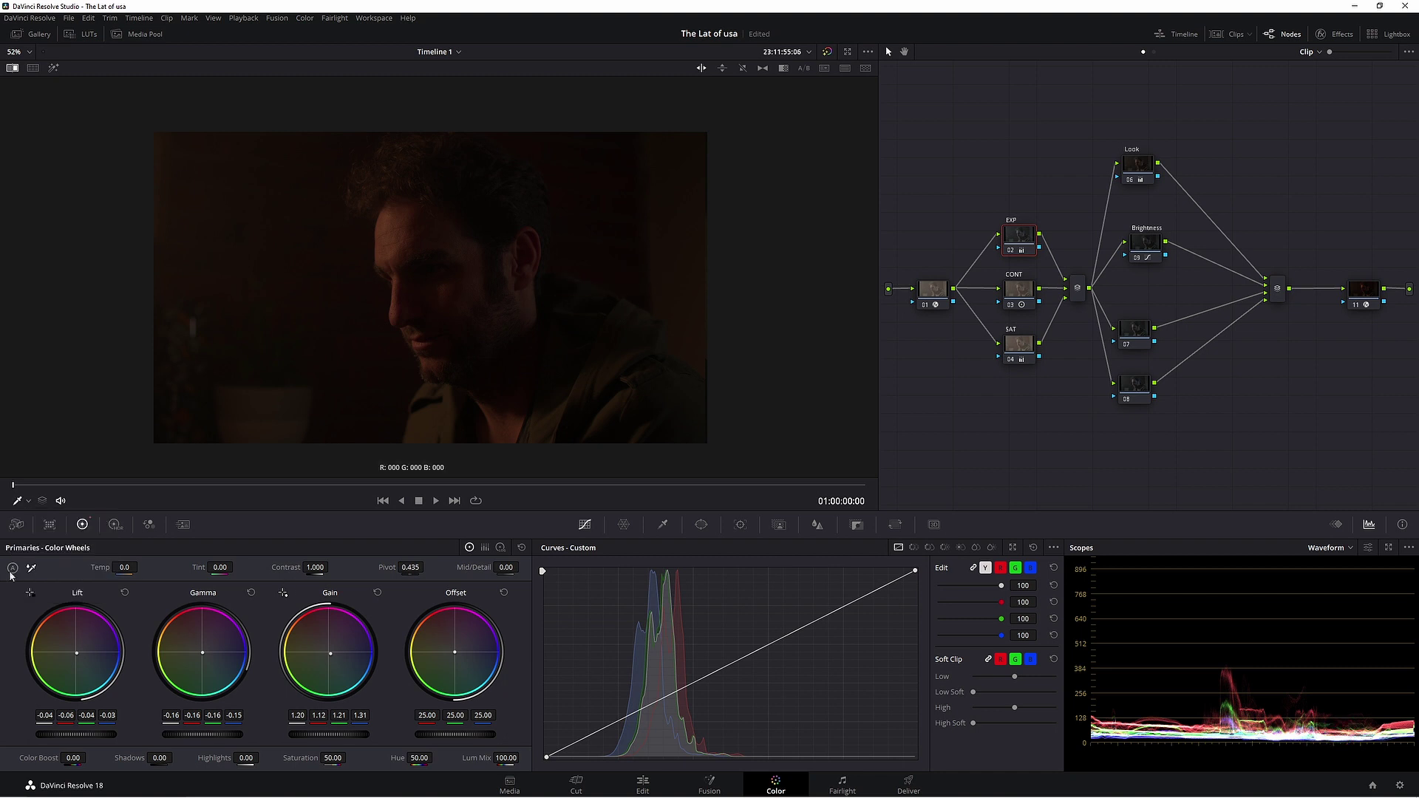
pyautogui.click(500, 547)
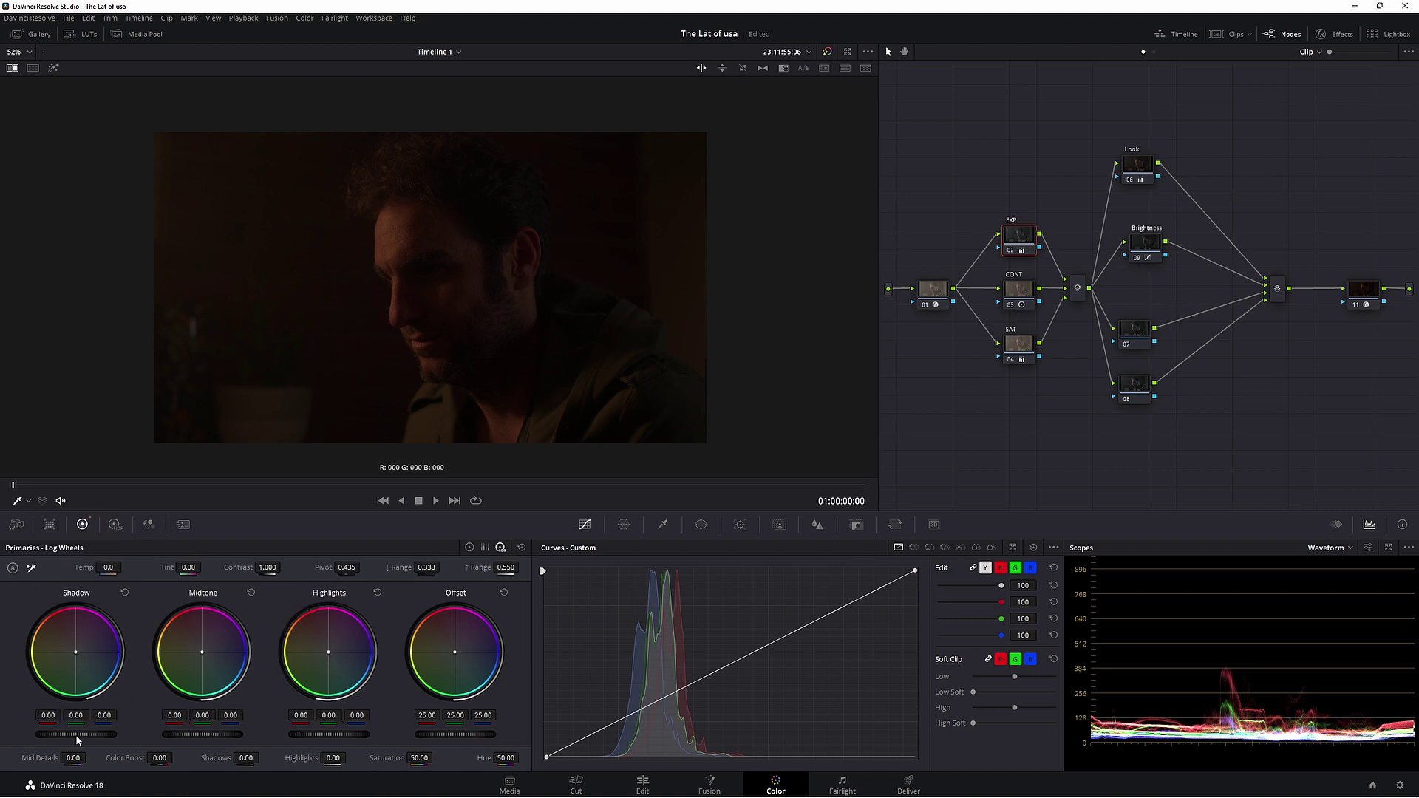
pyautogui.moveTo(76, 734); pyautogui.dragTo(103, 734)
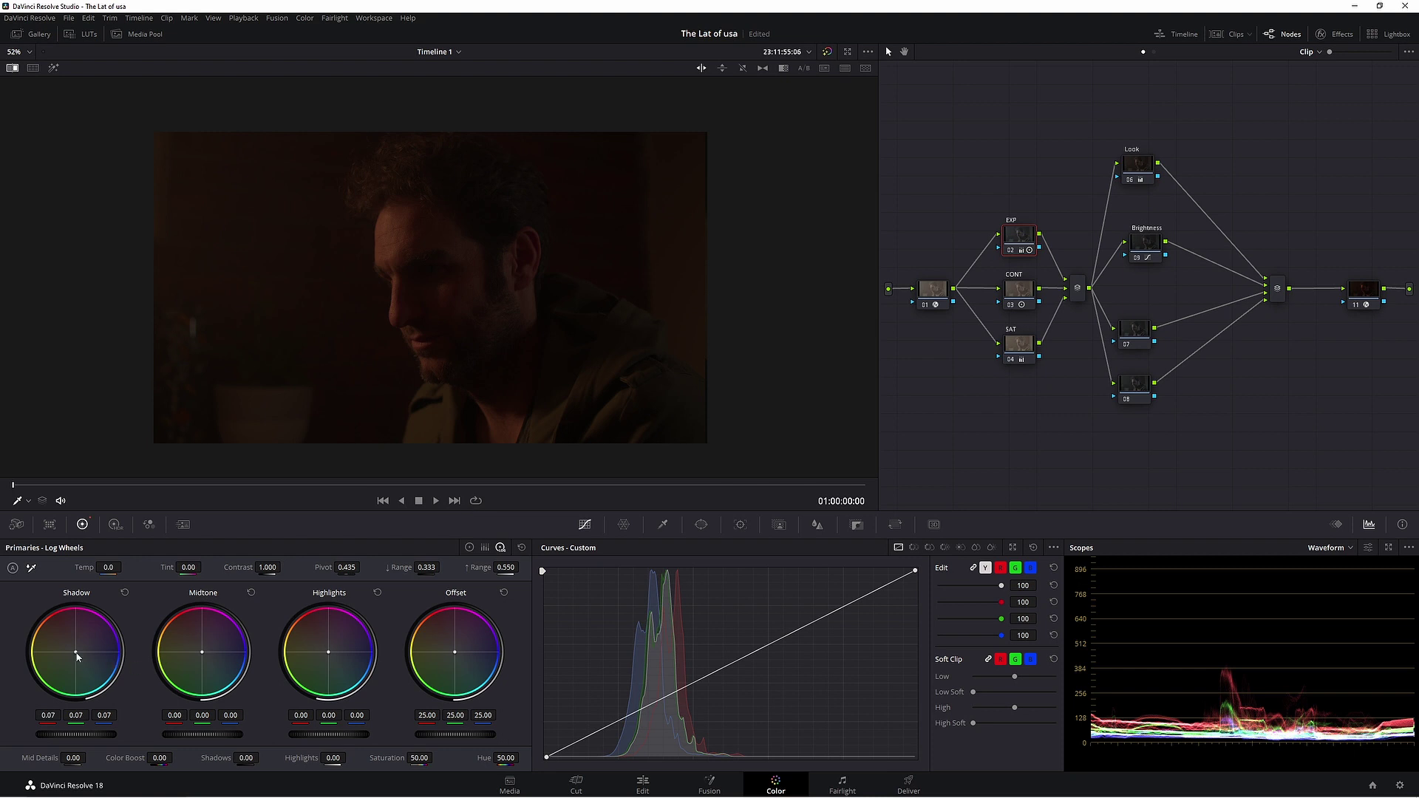
pyautogui.moveTo(75, 651); pyautogui.dragTo(76, 653)
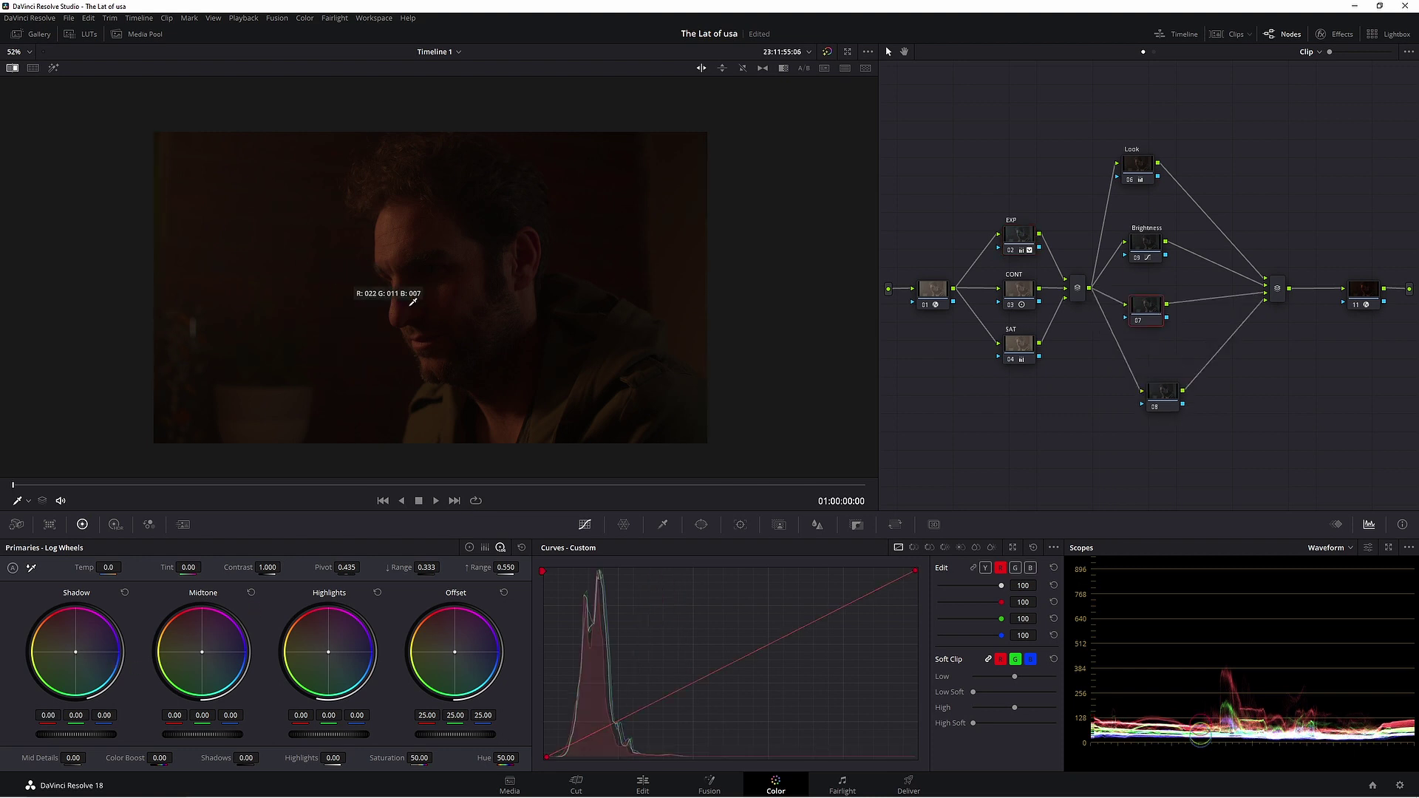
# Step: Toggle the reference wipe and the grade bypass to compare the current image with the reference and the ungraded clip
pyautogui.hotkey('ctrl', 'w')
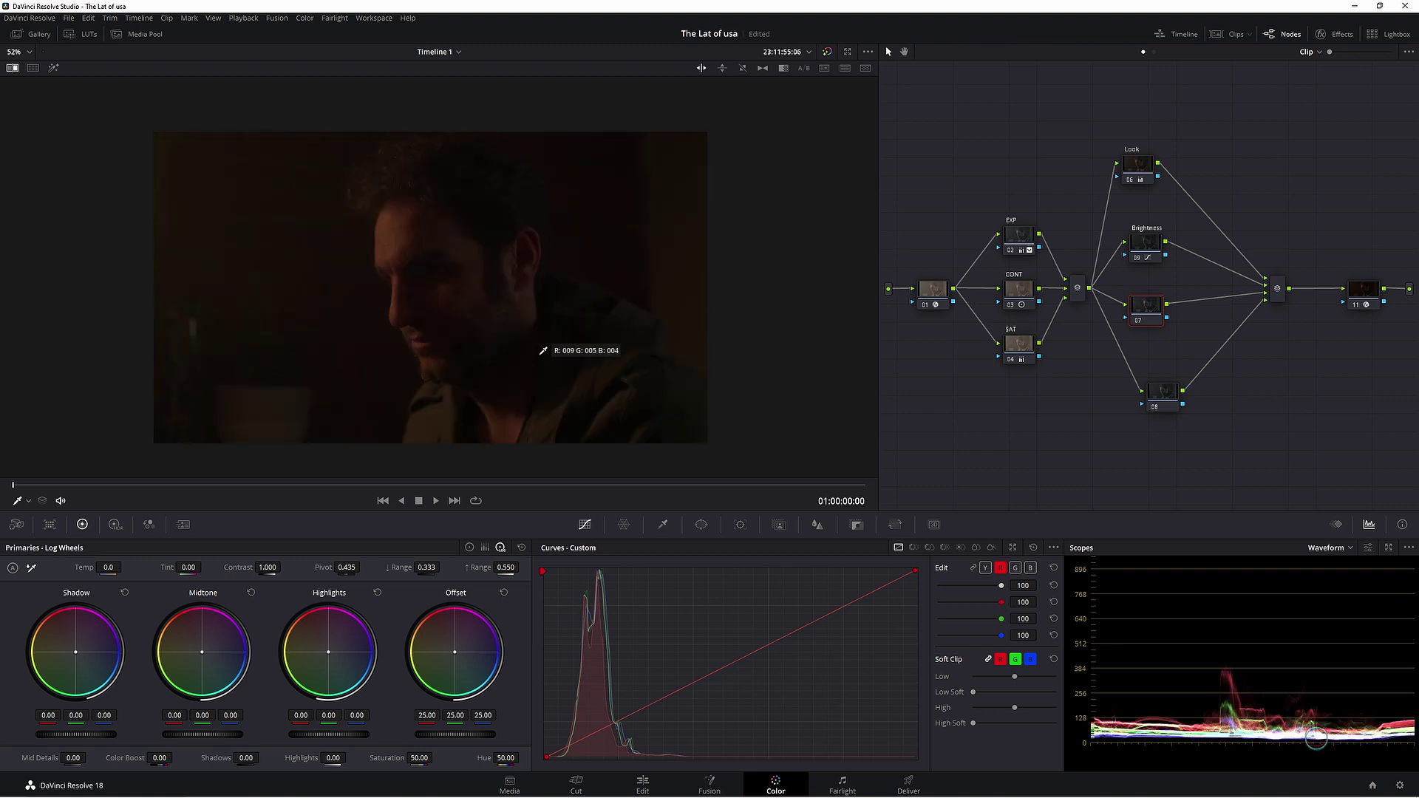
pyautogui.hotkey('ctrl', 'w')
pyautogui.hotkey('shift', 'd')
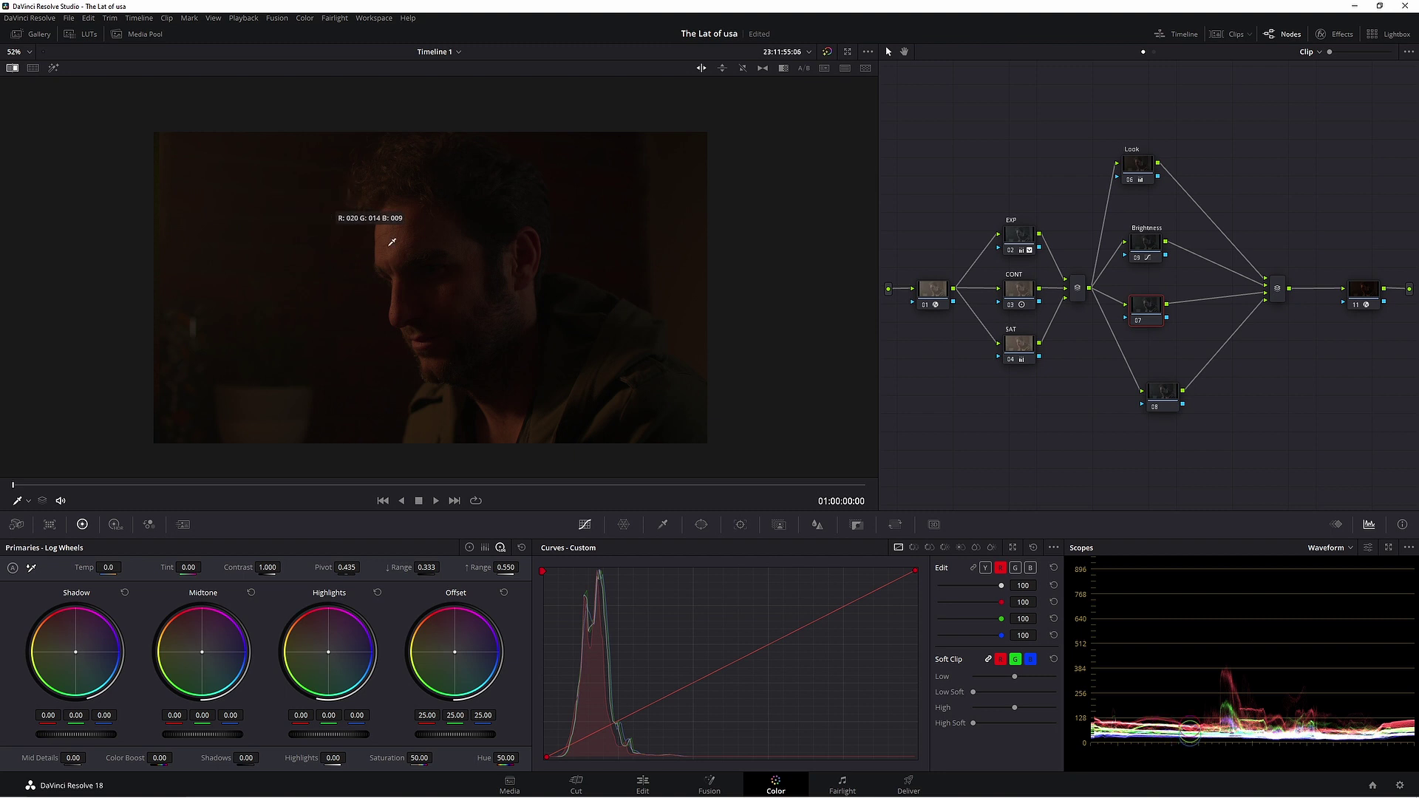
# Step: Tidy the positions of the two unlabelled parallel nodes and label the upper one "DARKER"
pyautogui.moveTo(1149, 309); pyautogui.dragTo(1153, 312)
pyautogui.moveTo(1170, 408); pyautogui.dragTo(1160, 404)
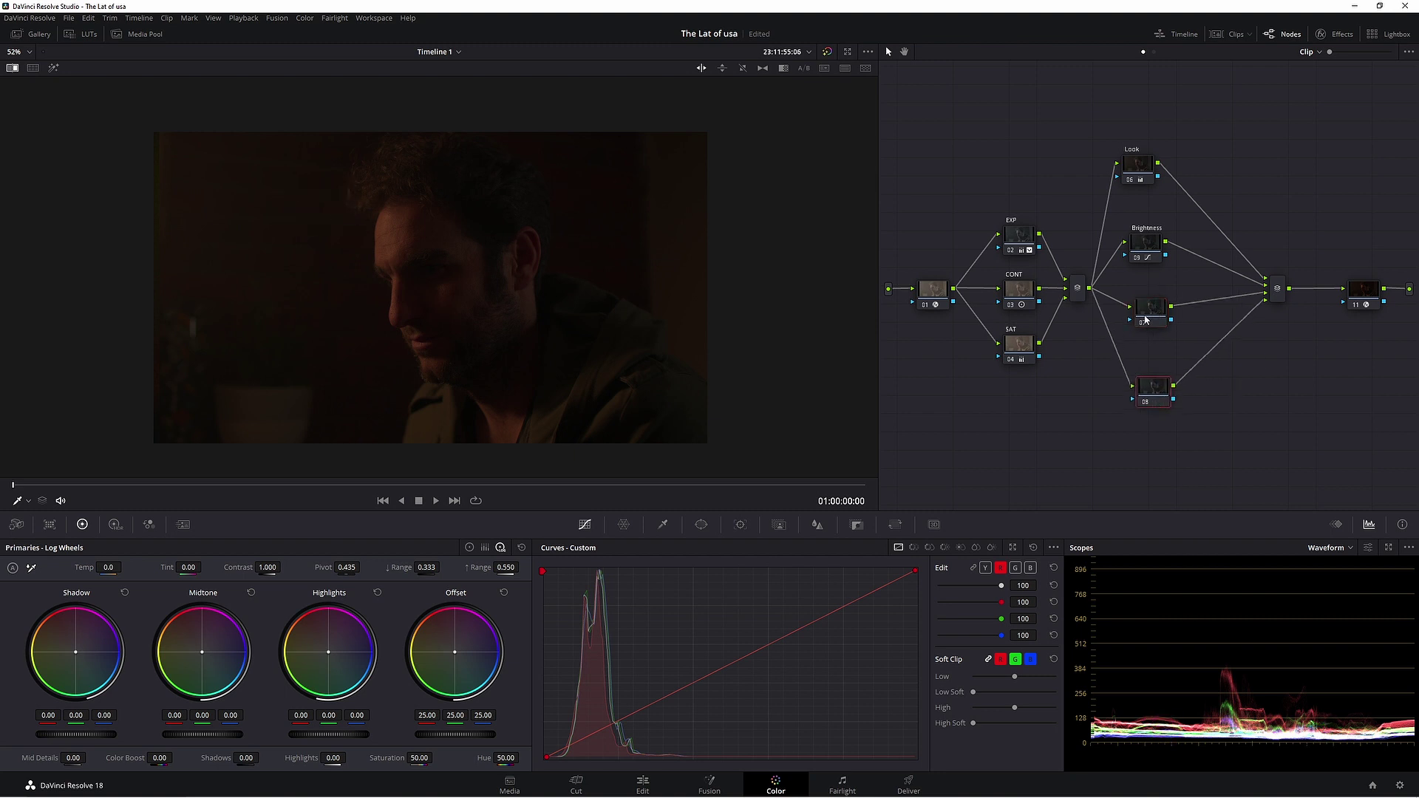
pyautogui.moveTo(1145, 319); pyautogui.dragTo(1158, 319)
pyautogui.rightClick(1157, 318)
pyautogui.click(1189, 337)
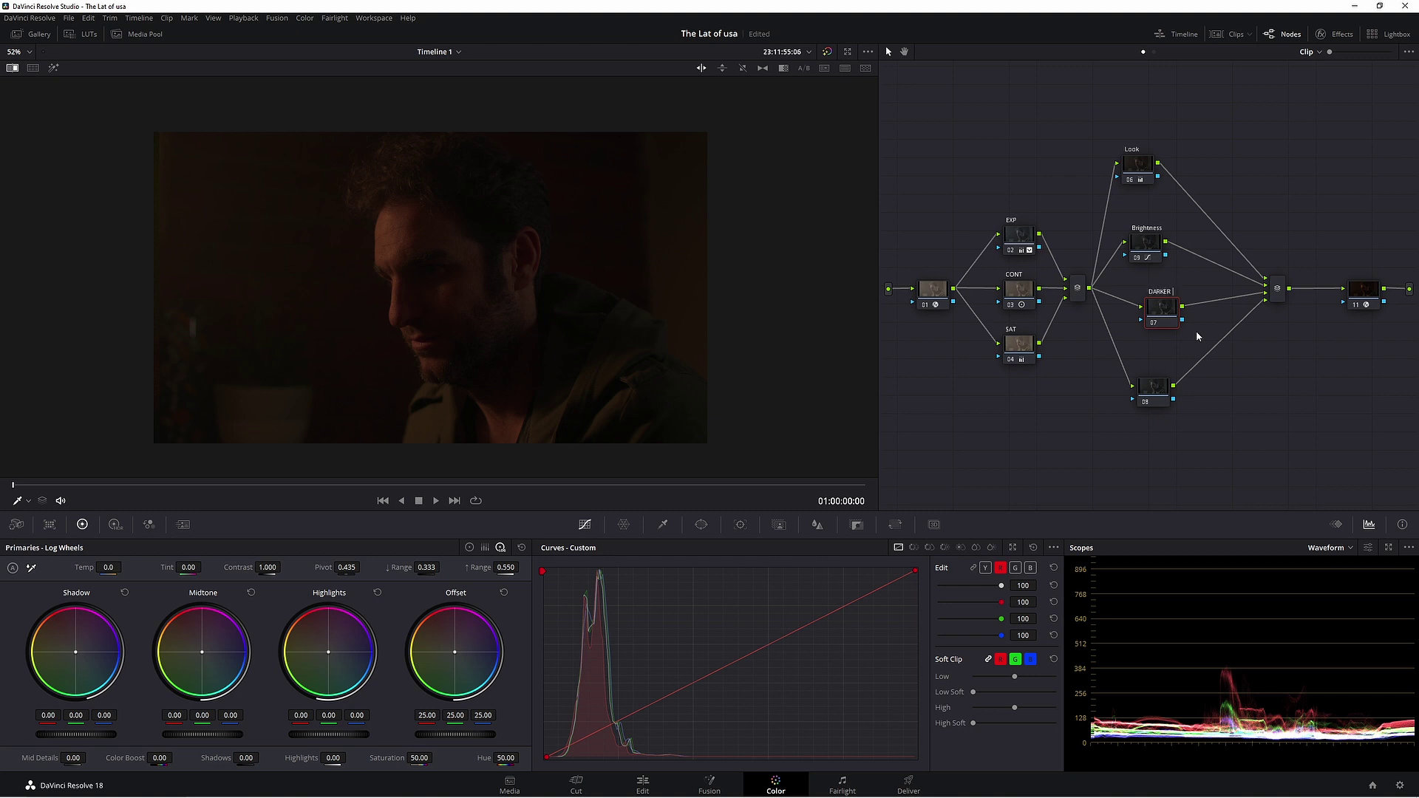
# Step: Enlarge the viewer, show the HDR zone settings and create a new dark zone named "Darker"
pyautogui.hotkey('alt', 'f')
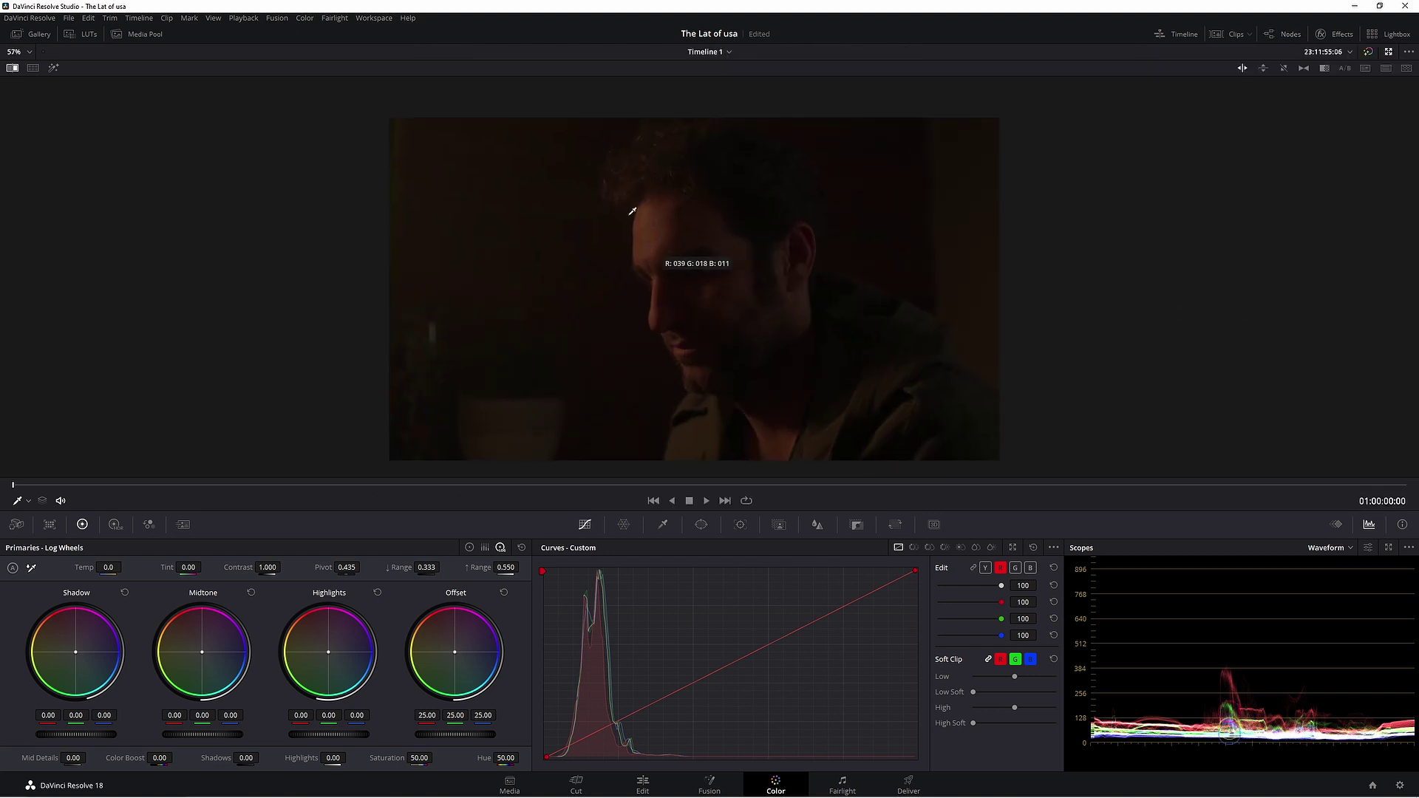
pyautogui.click(114, 523)
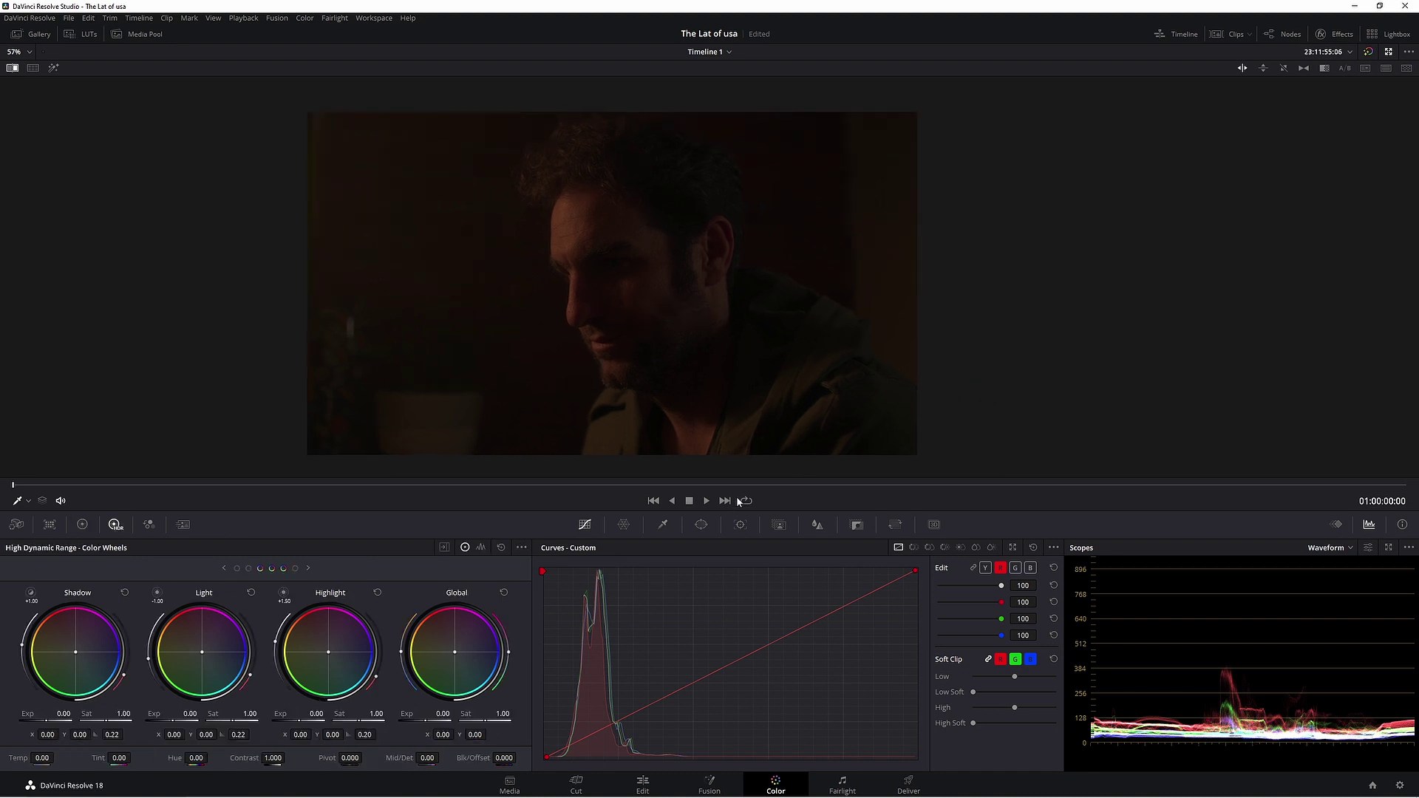
pyautogui.click(467, 548)
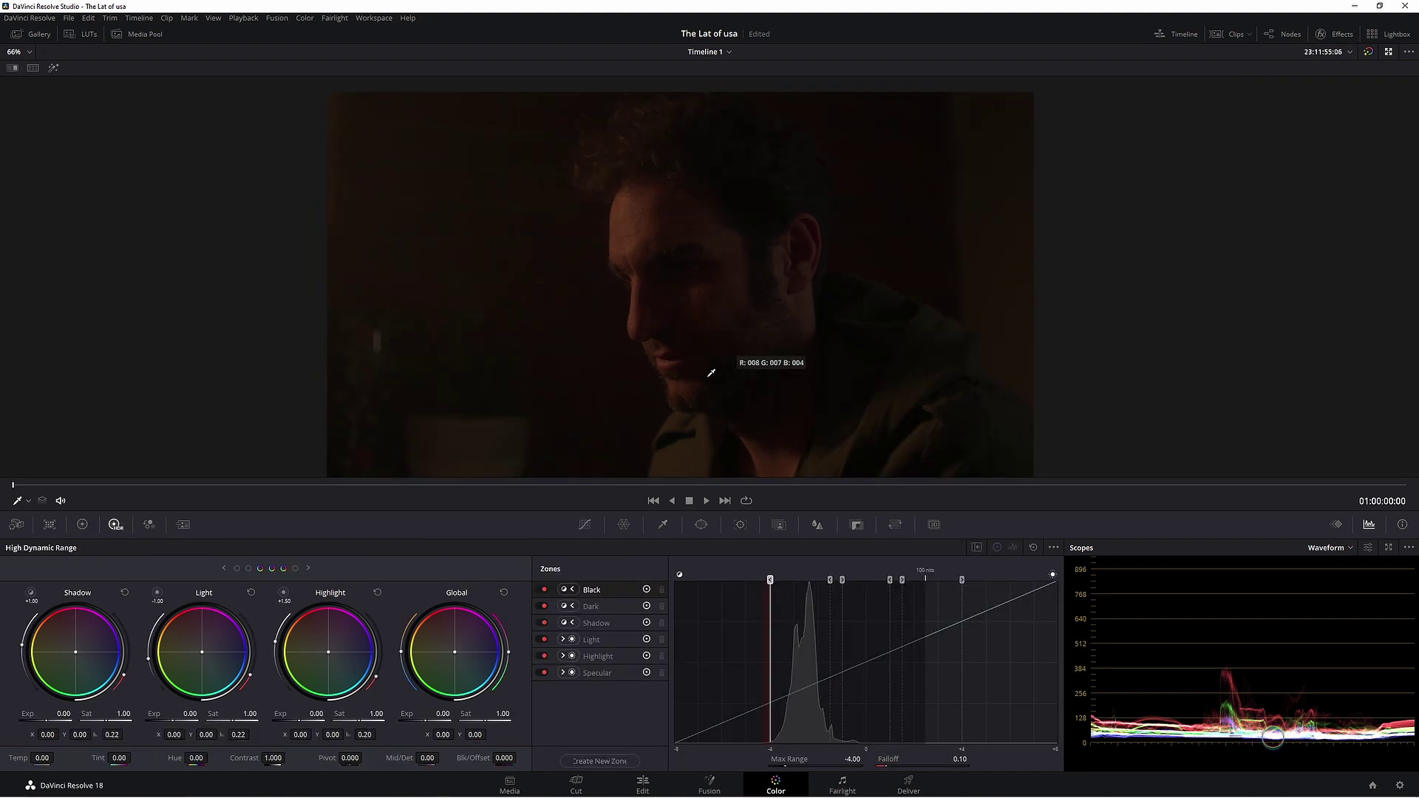
pyautogui.click(591, 761)
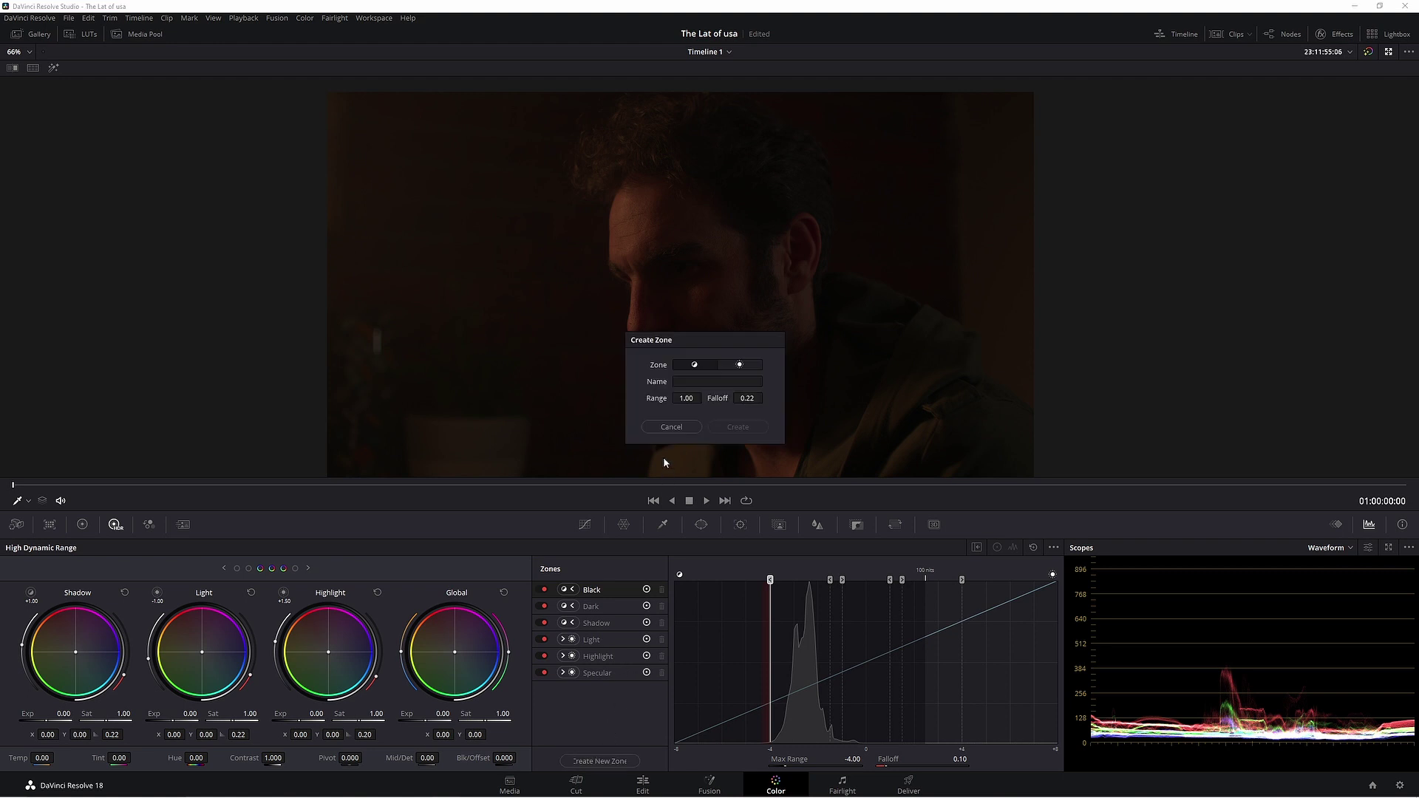
pyautogui.click(705, 382)
pyautogui.write('Darker')
pyautogui.click(742, 429)
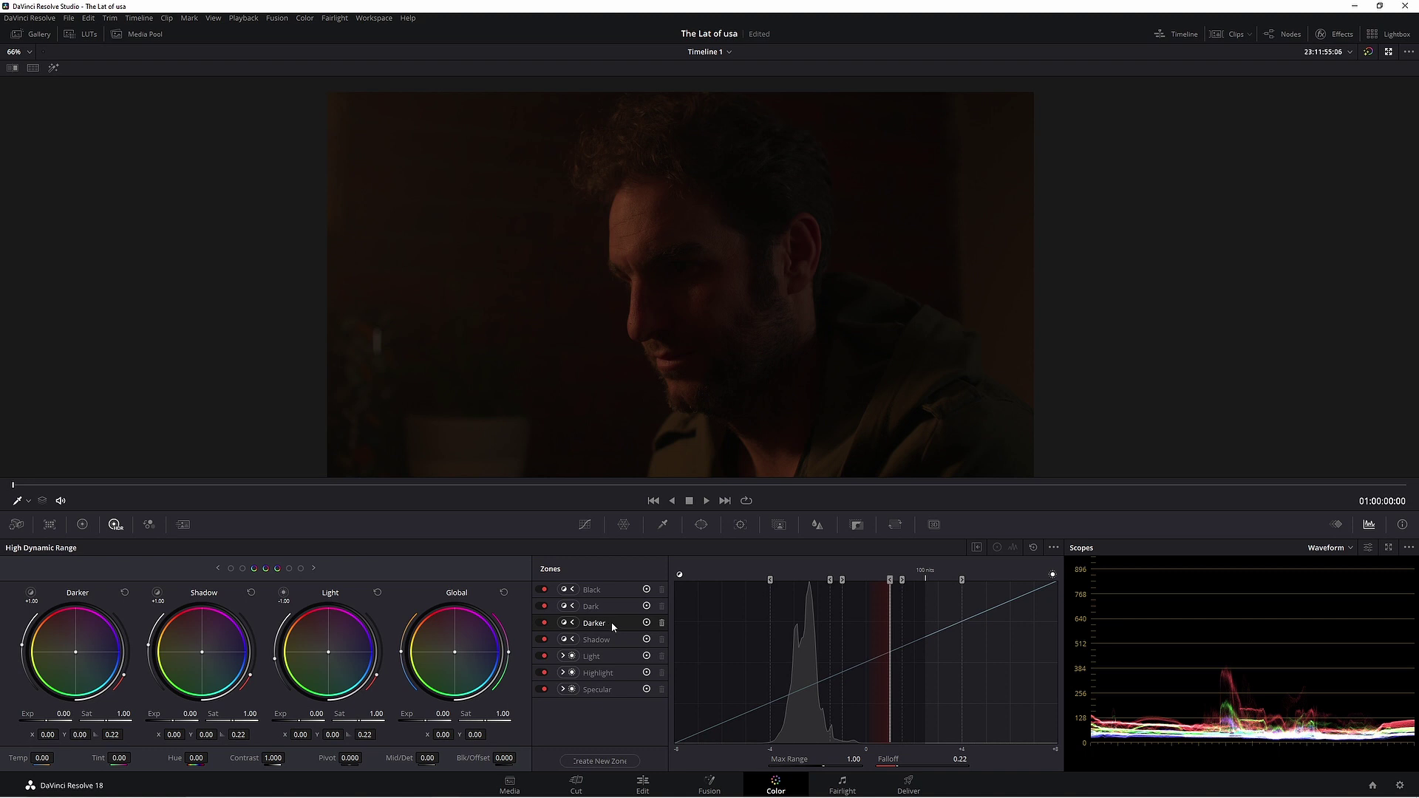
# Step: Set the Darker zone's max range to -1.45 and falloff to 0.24, checking it in highlight mode, and shift its color balance slightly
pyautogui.moveTo(894, 584)
pyautogui.mouseDown()
pyautogui.moveTo(805, 595)
pyautogui.moveTo(818, 594)
pyautogui.mouseUp()
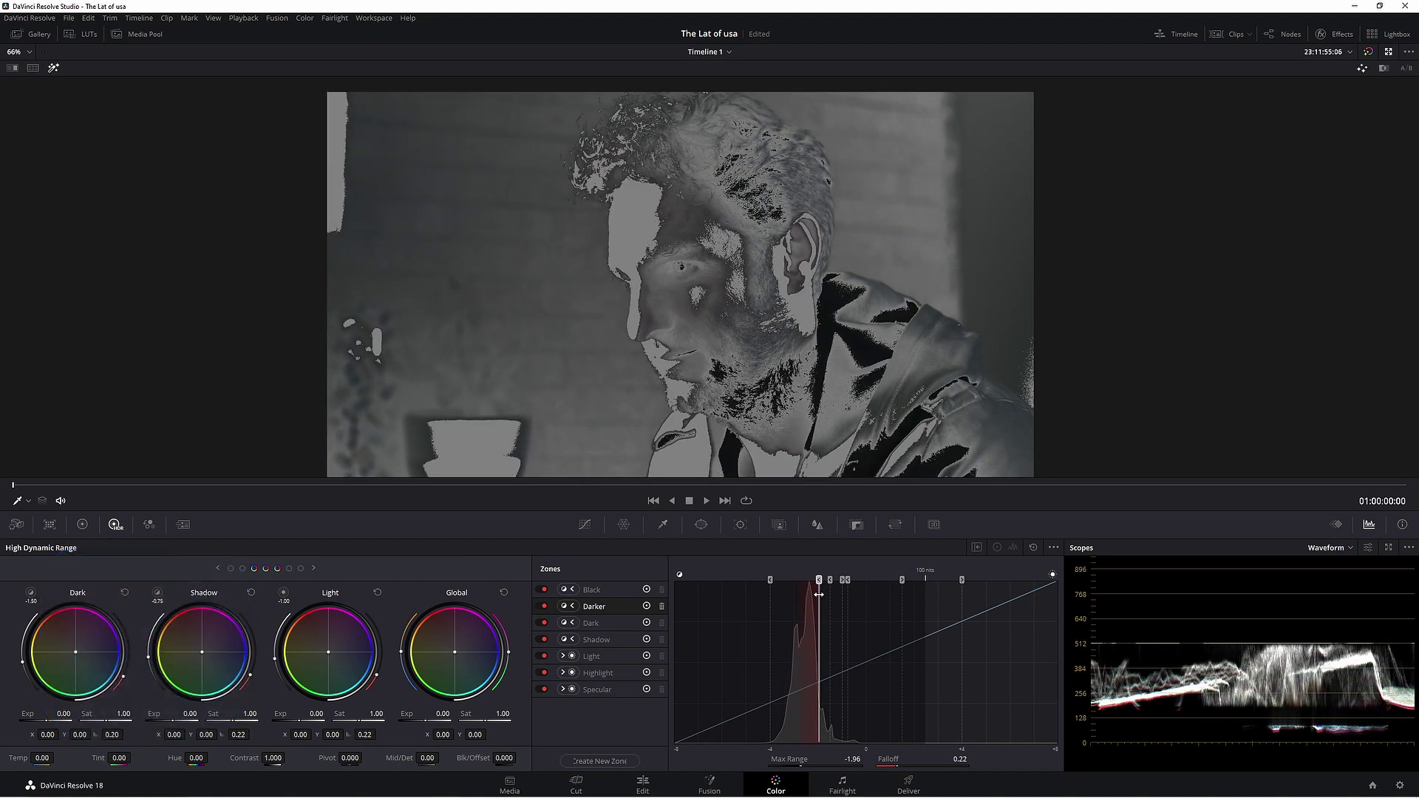
pyautogui.moveTo(896, 758); pyautogui.dragTo(898, 759)
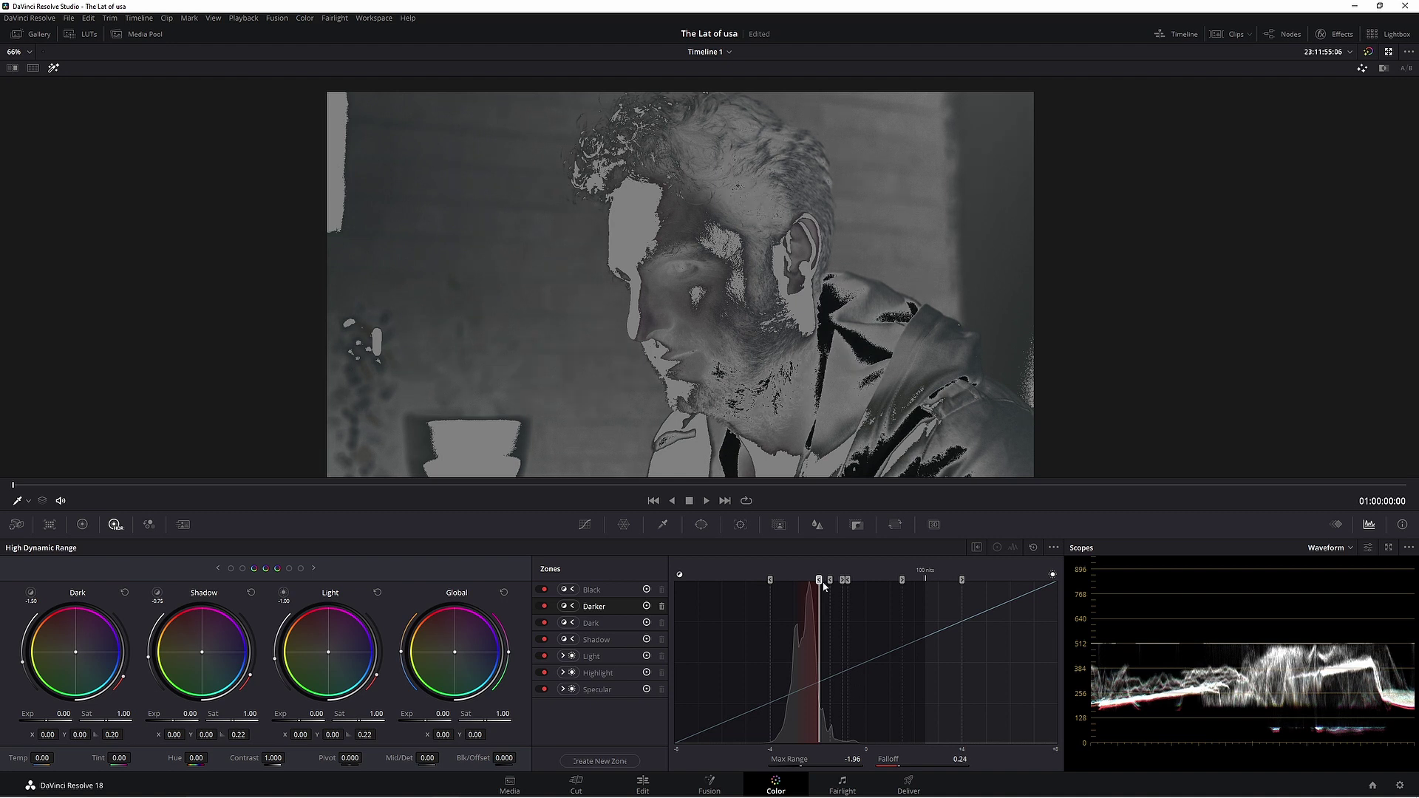
pyautogui.moveTo(819, 579); pyautogui.dragTo(831, 580)
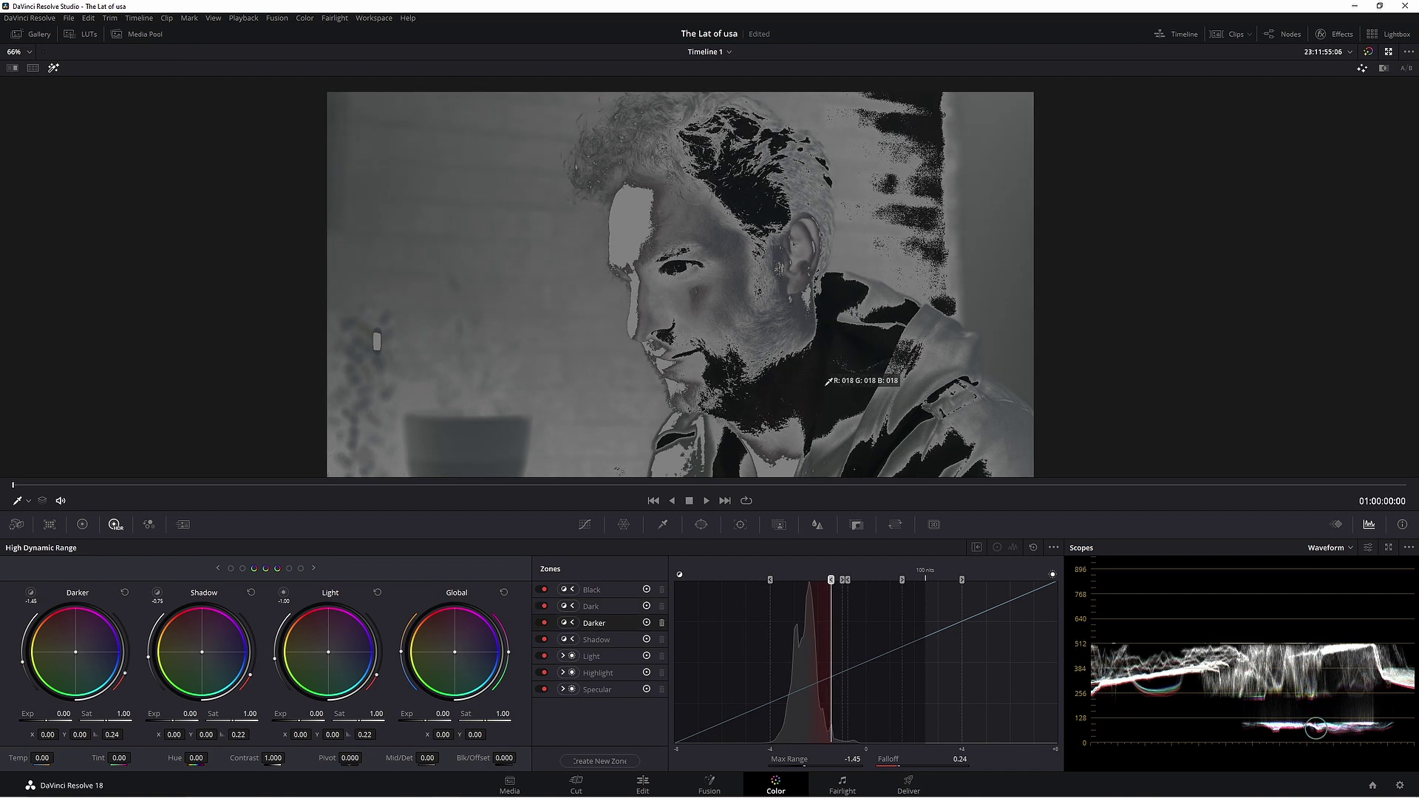
pyautogui.hotkey('shift', 'h')
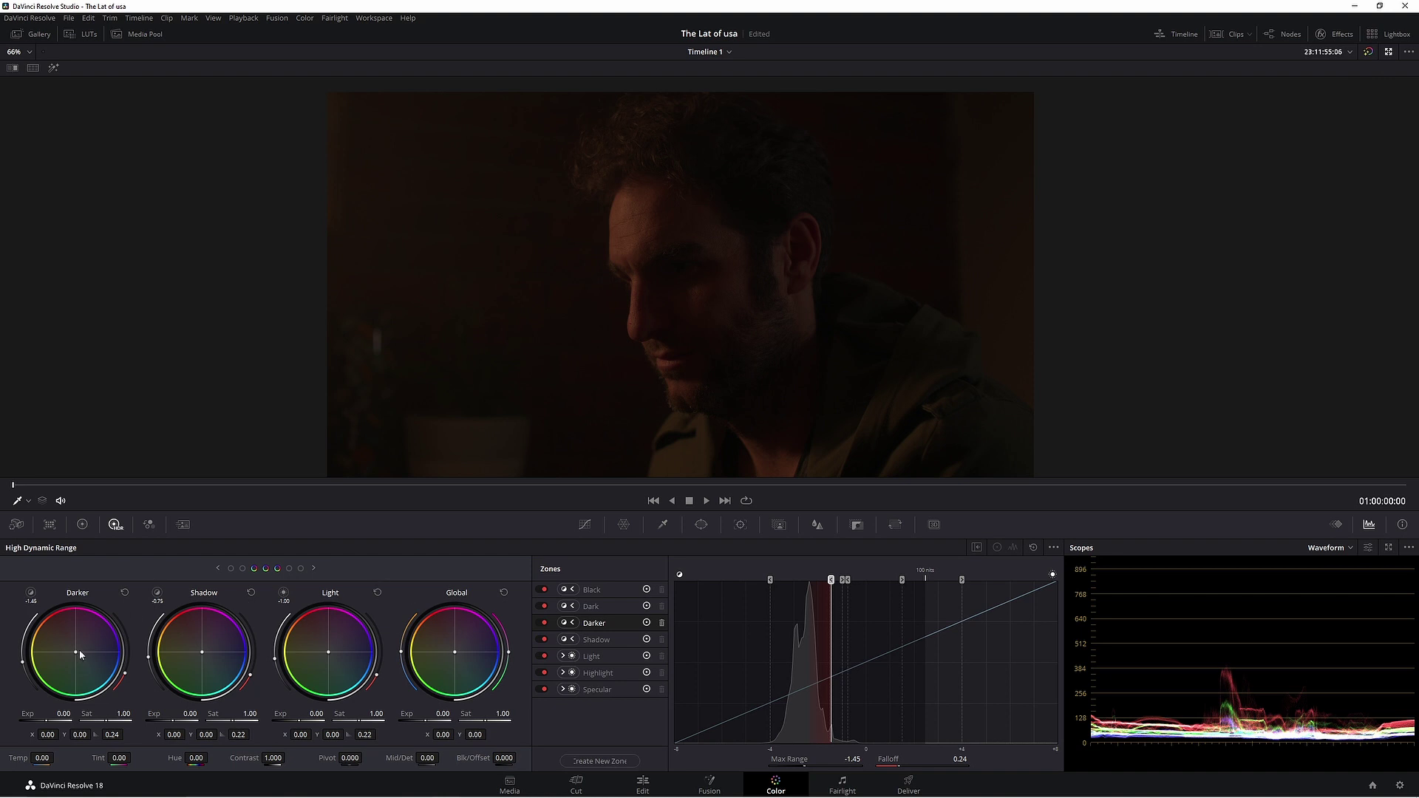
pyautogui.moveTo(75, 652); pyautogui.dragTo(77, 653)
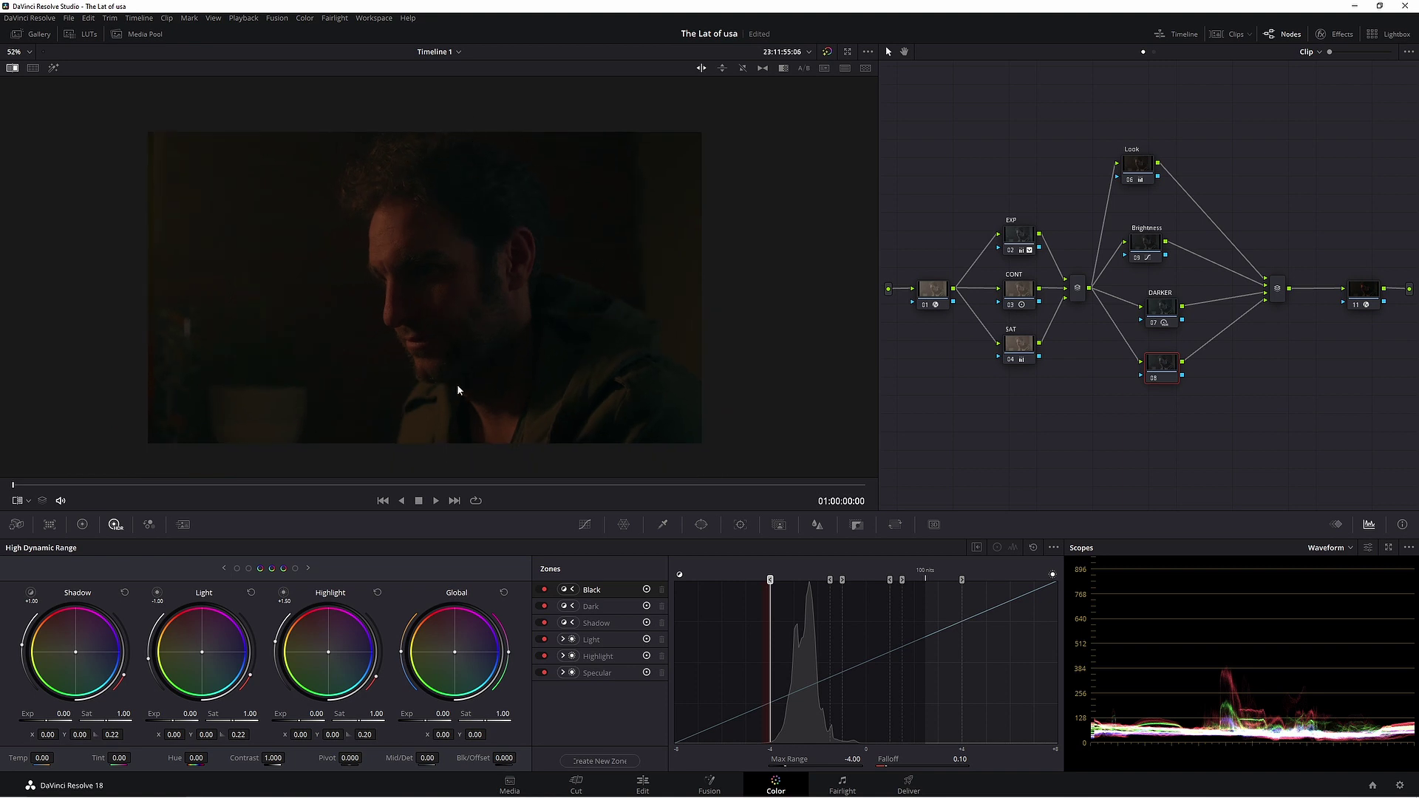
# Step: Reposition the lowest parallel node slightly below DARKER and label it "EAR"
pyautogui.moveTo(458, 416); pyautogui.dragTo(738, 181)
pyautogui.moveTo(1166, 378); pyautogui.dragTo(1169, 385)
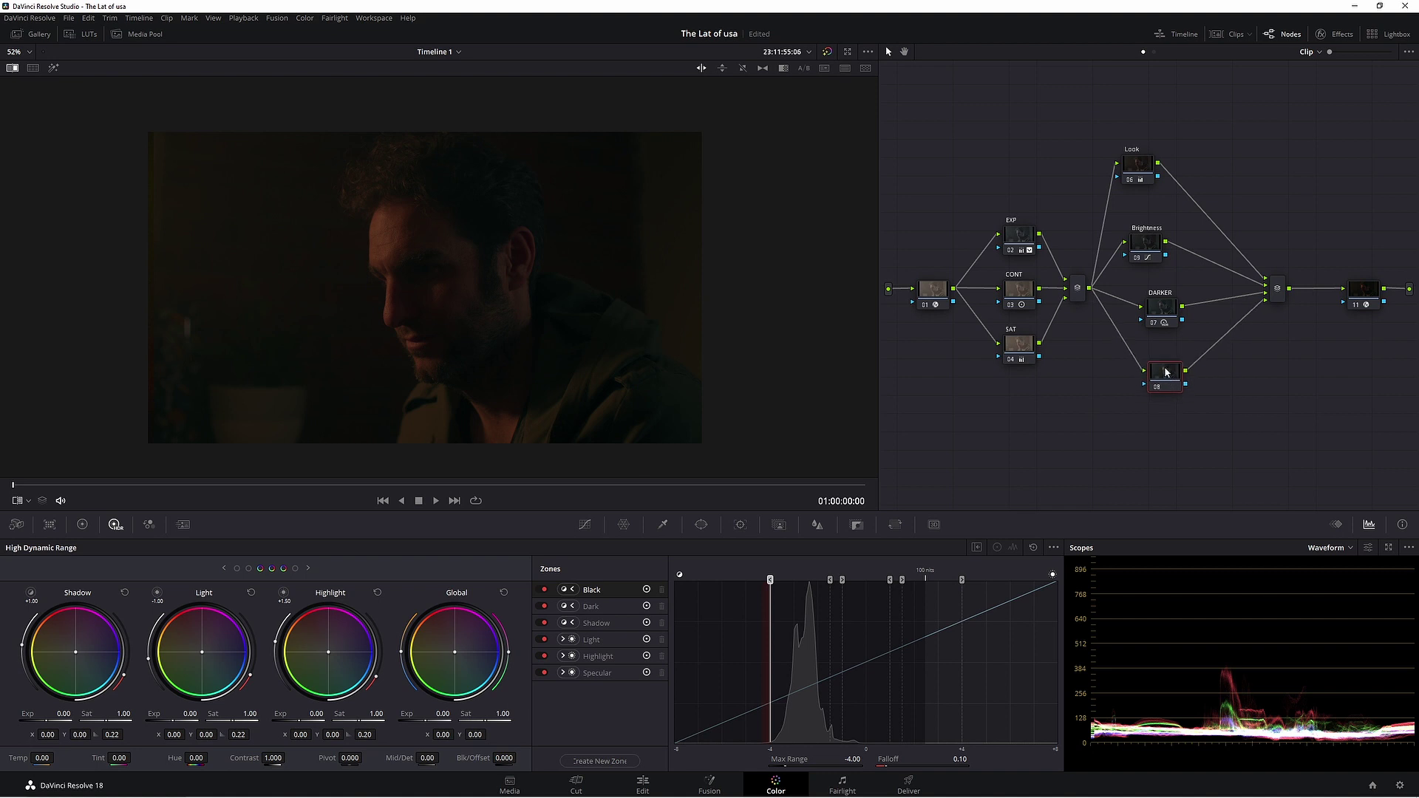
pyautogui.write('AR')
# Step: Enlarge the viewer, create a new dark HDR zone named "EAR" and select it in the zone list
pyautogui.hotkey('alt', 'f')
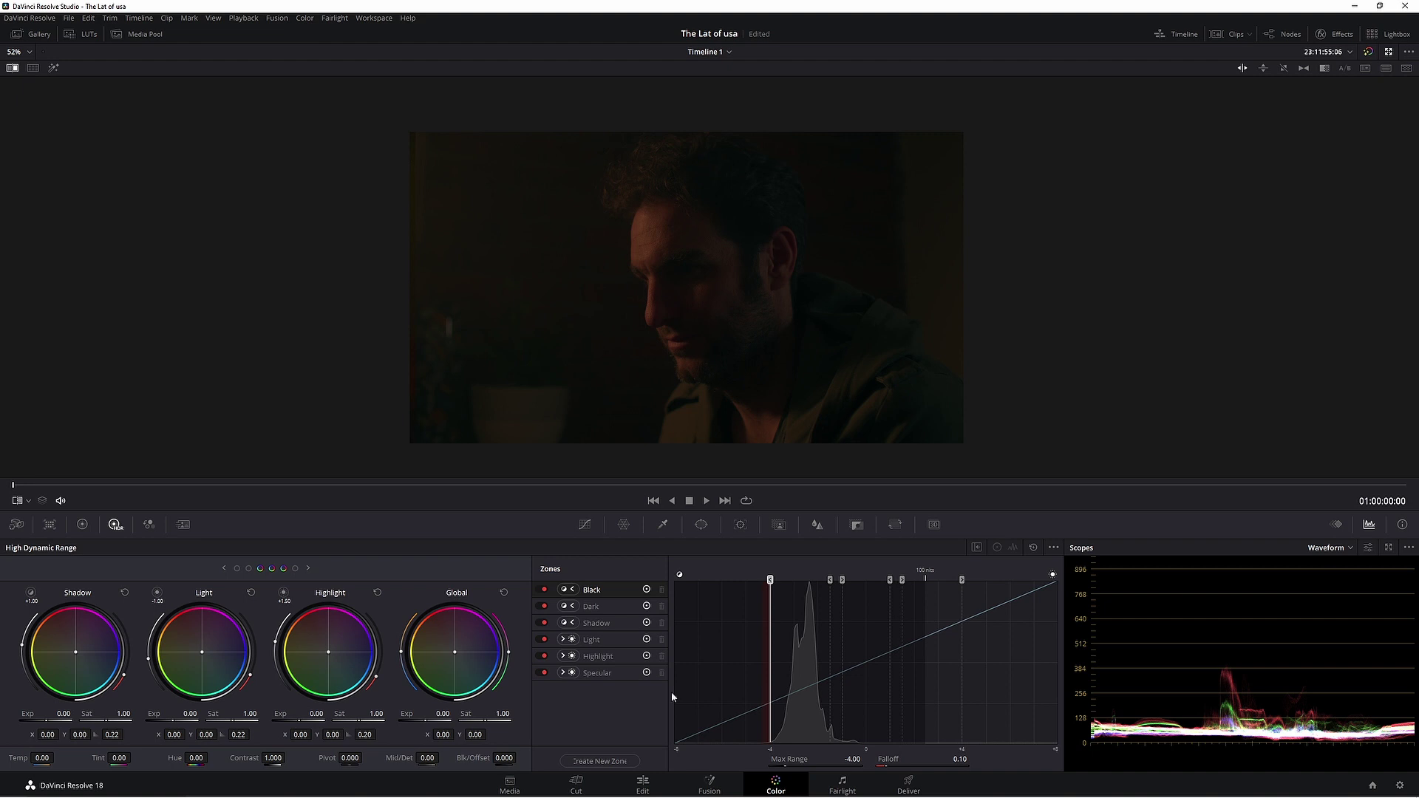
pyautogui.click(612, 761)
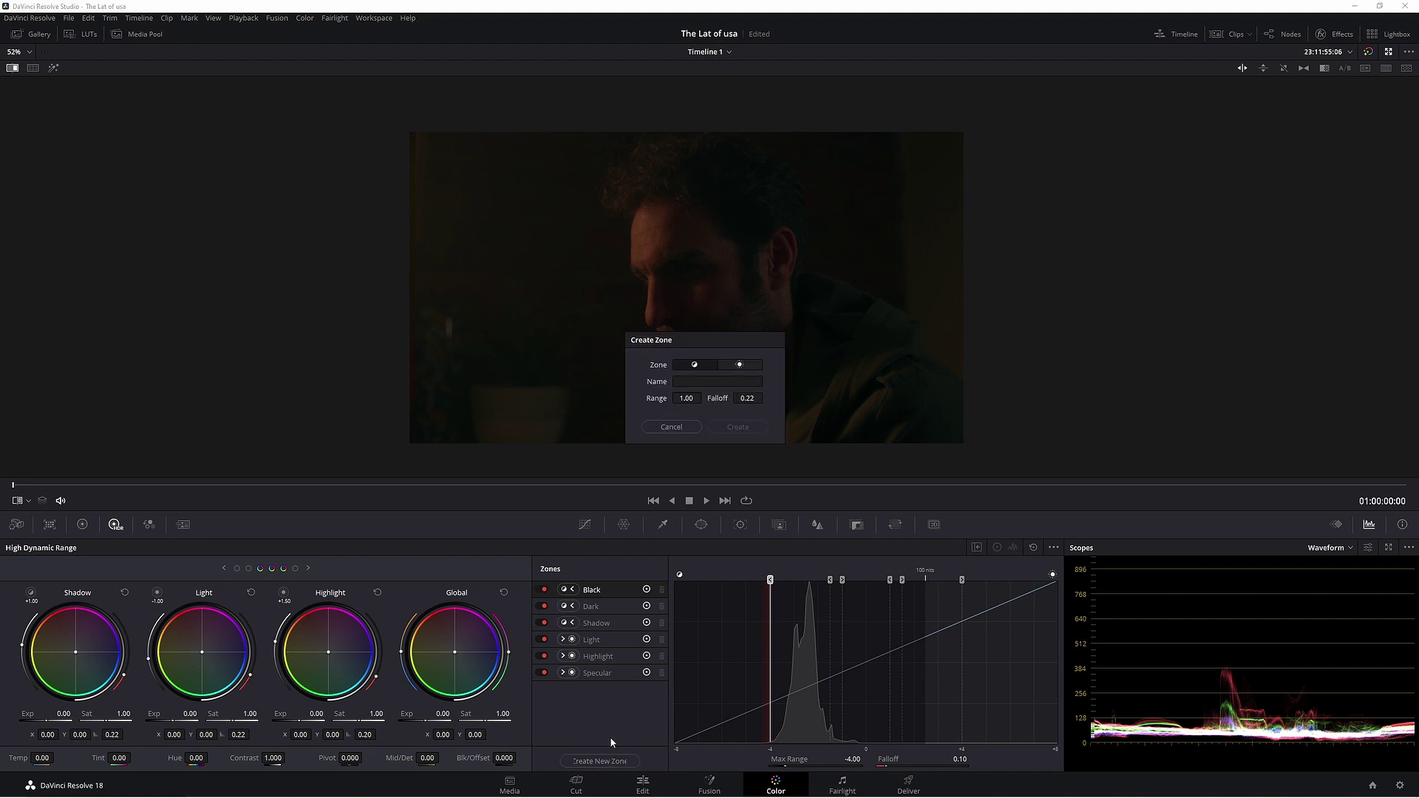
pyautogui.click(708, 380)
pyautogui.write('EAR')
pyautogui.click(738, 427)
pyautogui.click(591, 623)
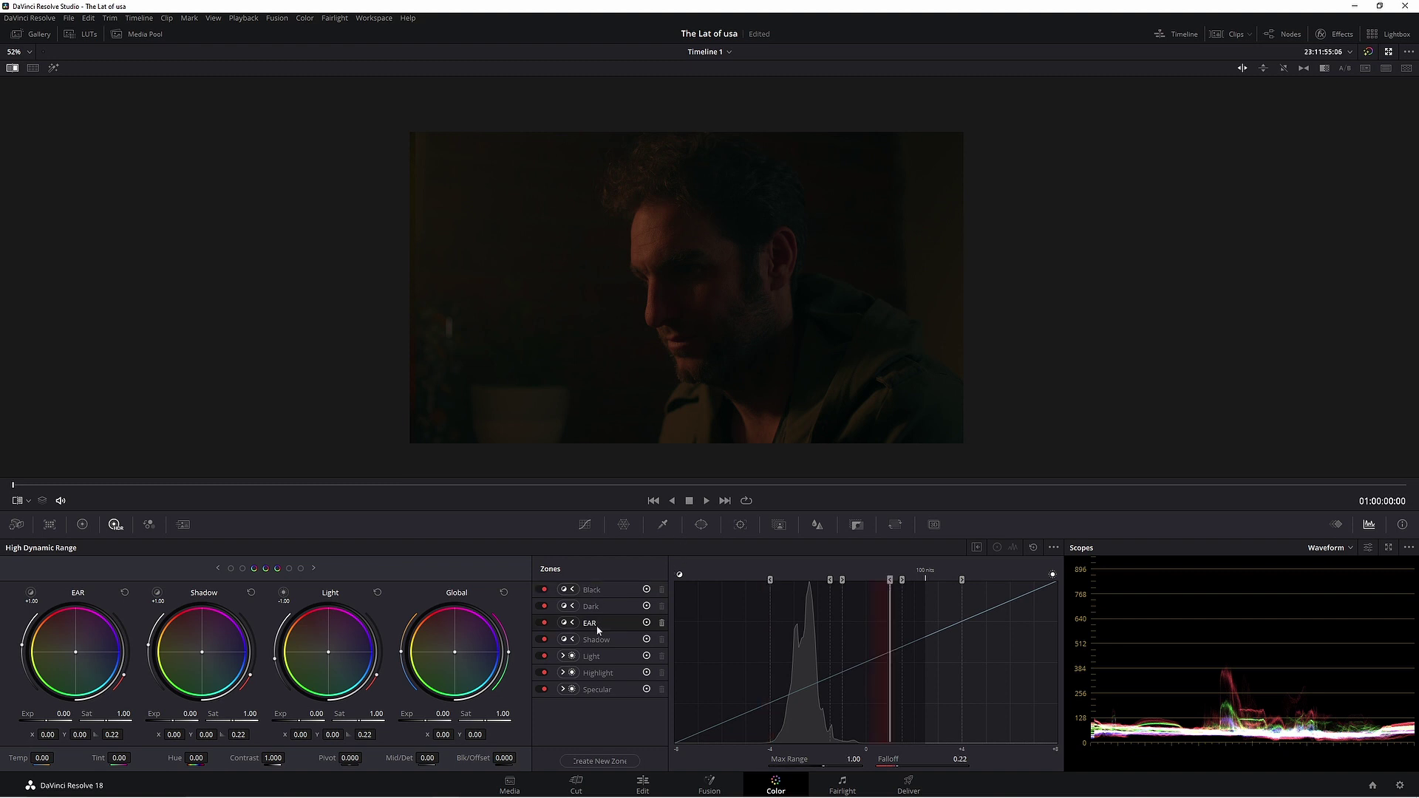
# Step: Lower the Shadow zone's max range to 0.19 and the EAR zone's max range to -0.78
pyautogui.moveTo(891, 579)
pyautogui.mouseDown()
pyautogui.moveTo(819, 598)
pyautogui.moveTo(869, 583)
pyautogui.mouseUp()
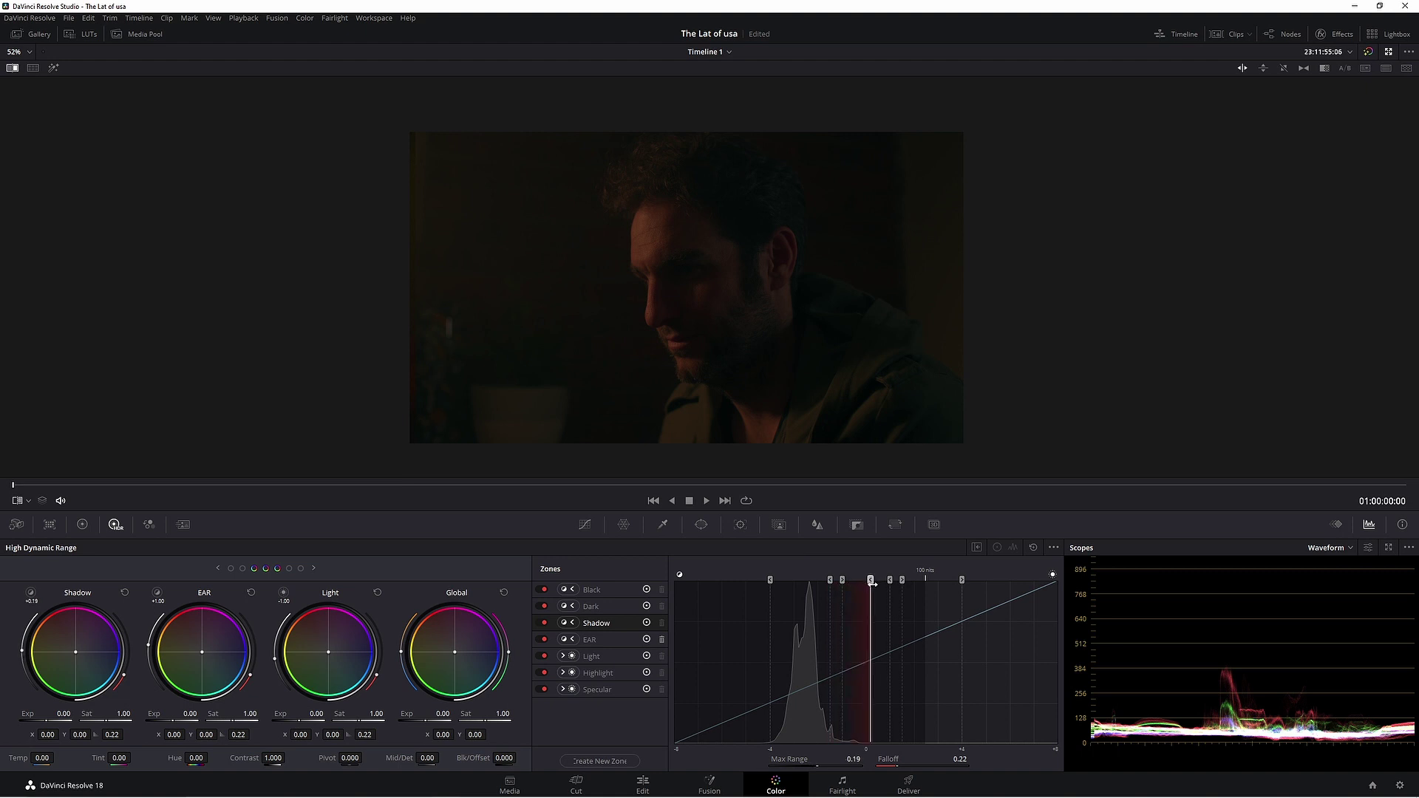
pyautogui.click(616, 640)
pyautogui.moveTo(894, 584)
pyautogui.mouseDown()
pyautogui.moveTo(797, 595)
pyautogui.moveTo(848, 594)
pyautogui.mouseUp()
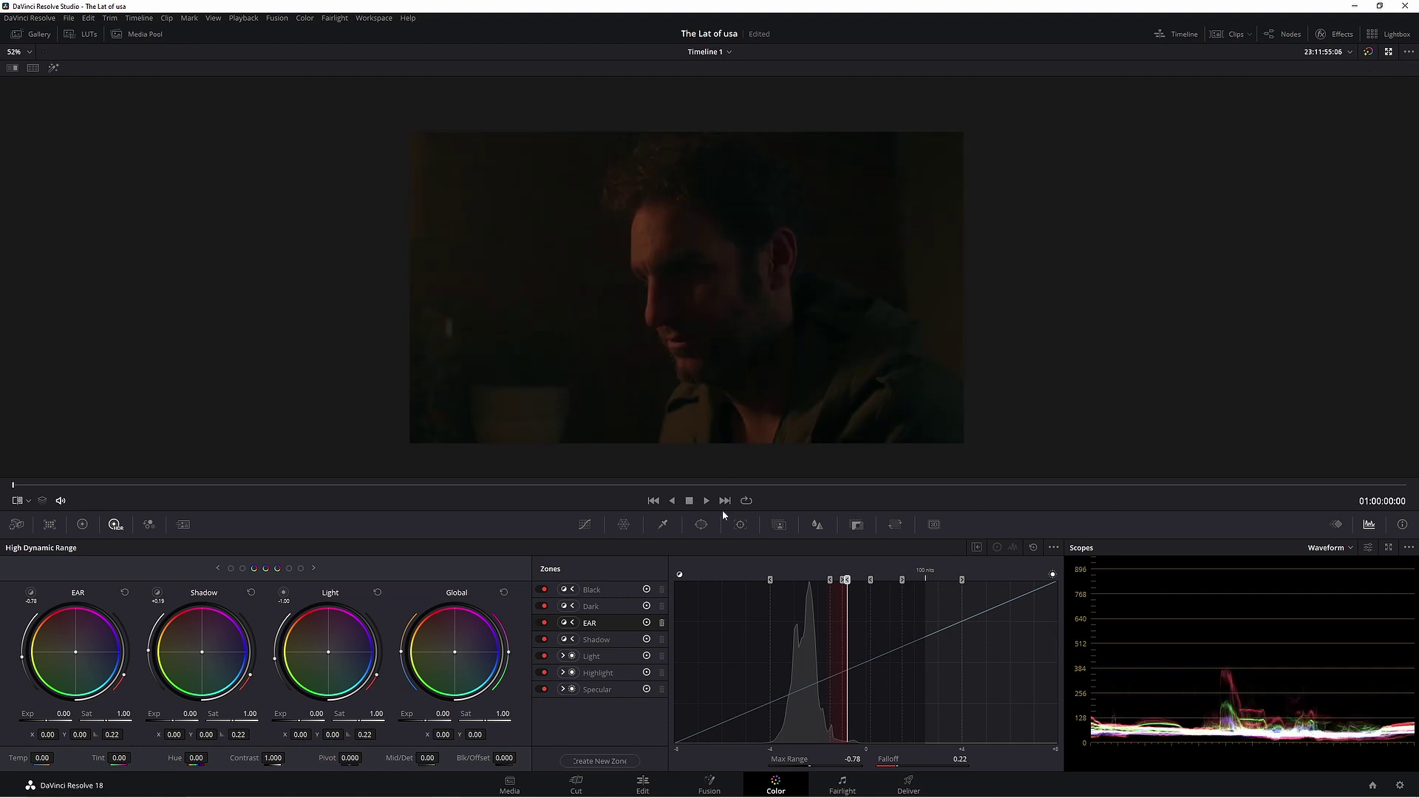
# Step: Draw a closed curve window around the ear, the back of the head, the shoulder and the background behind the man
pyautogui.click(700, 524)
pyautogui.scroll(-1, 739, 398)
pyautogui.click(557, 685)
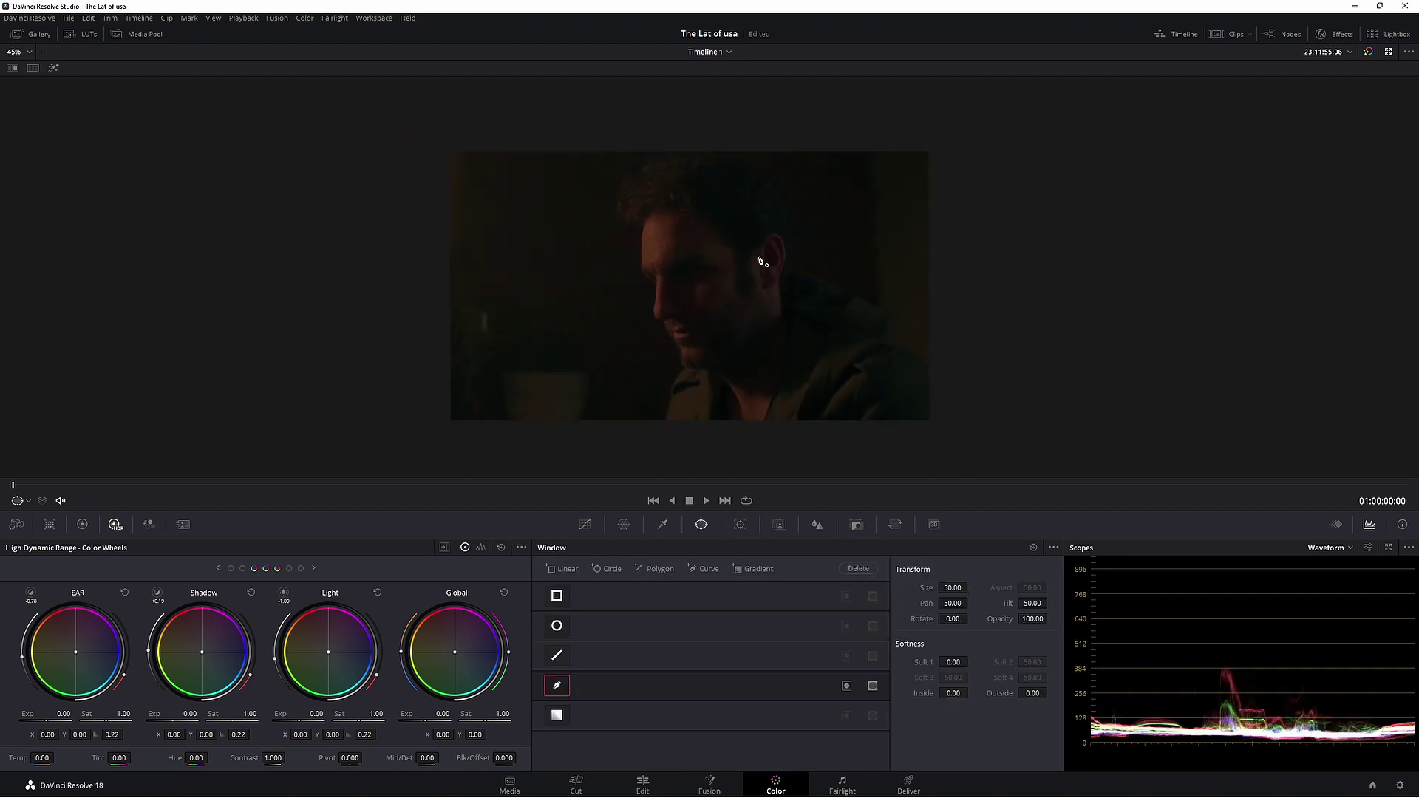
pyautogui.click(757, 157)
pyautogui.moveTo(740, 210); pyautogui.dragTo(742, 218)
pyautogui.click(752, 283)
pyautogui.click(764, 315)
pyautogui.click(830, 340)
pyautogui.click(937, 346)
pyautogui.click(977, 316)
pyautogui.click(976, 178)
pyautogui.moveTo(922, 139); pyautogui.dragTo(906, 135)
pyautogui.click(838, 127)
pyautogui.click(775, 135)
pyautogui.click(757, 157)
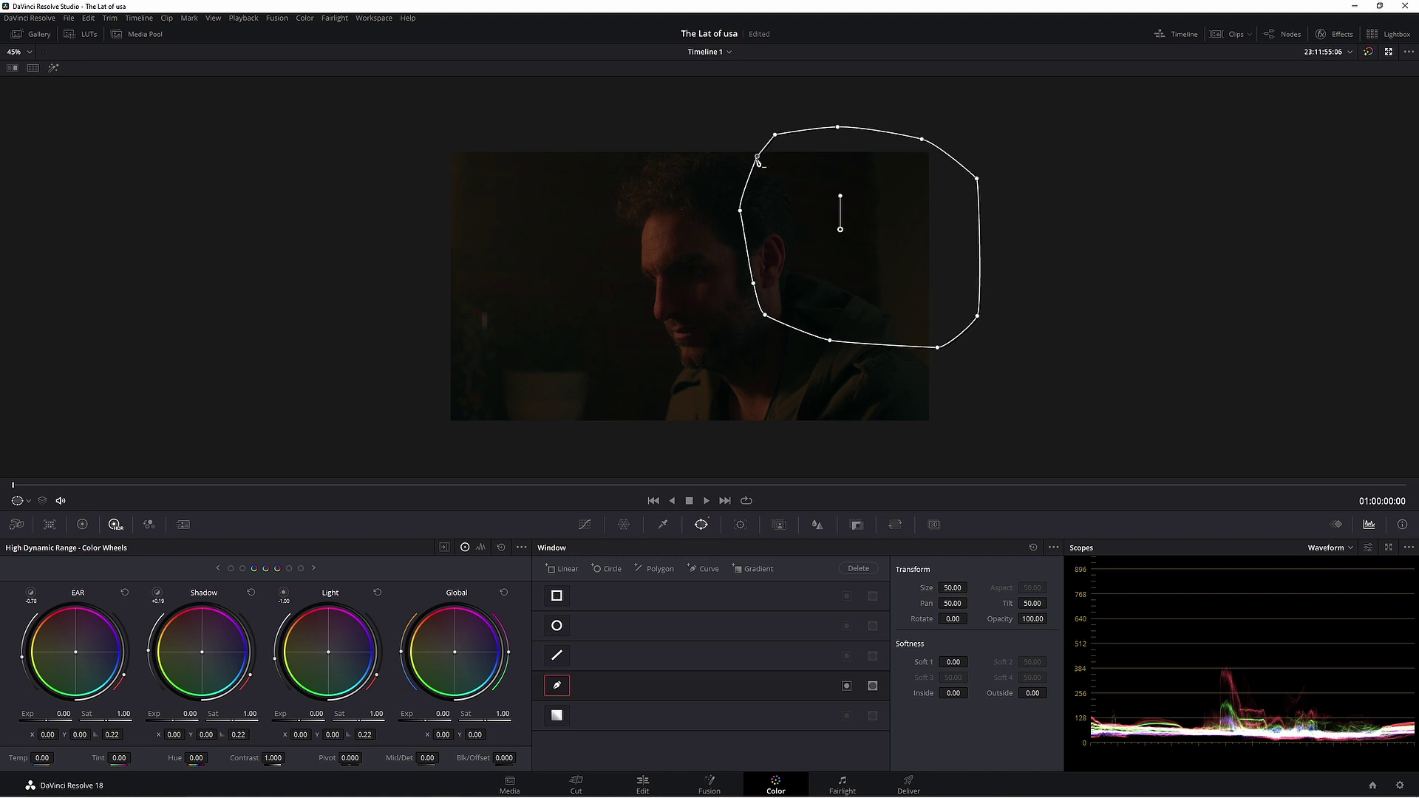
# Step: Soften the ear window's edges with Soft 1 at 4.34, Inside at 12.92 and Outside at 4.40
pyautogui.scroll(1, 849, 323)
pyautogui.moveTo(1032, 693); pyautogui.dragTo(1050, 692)
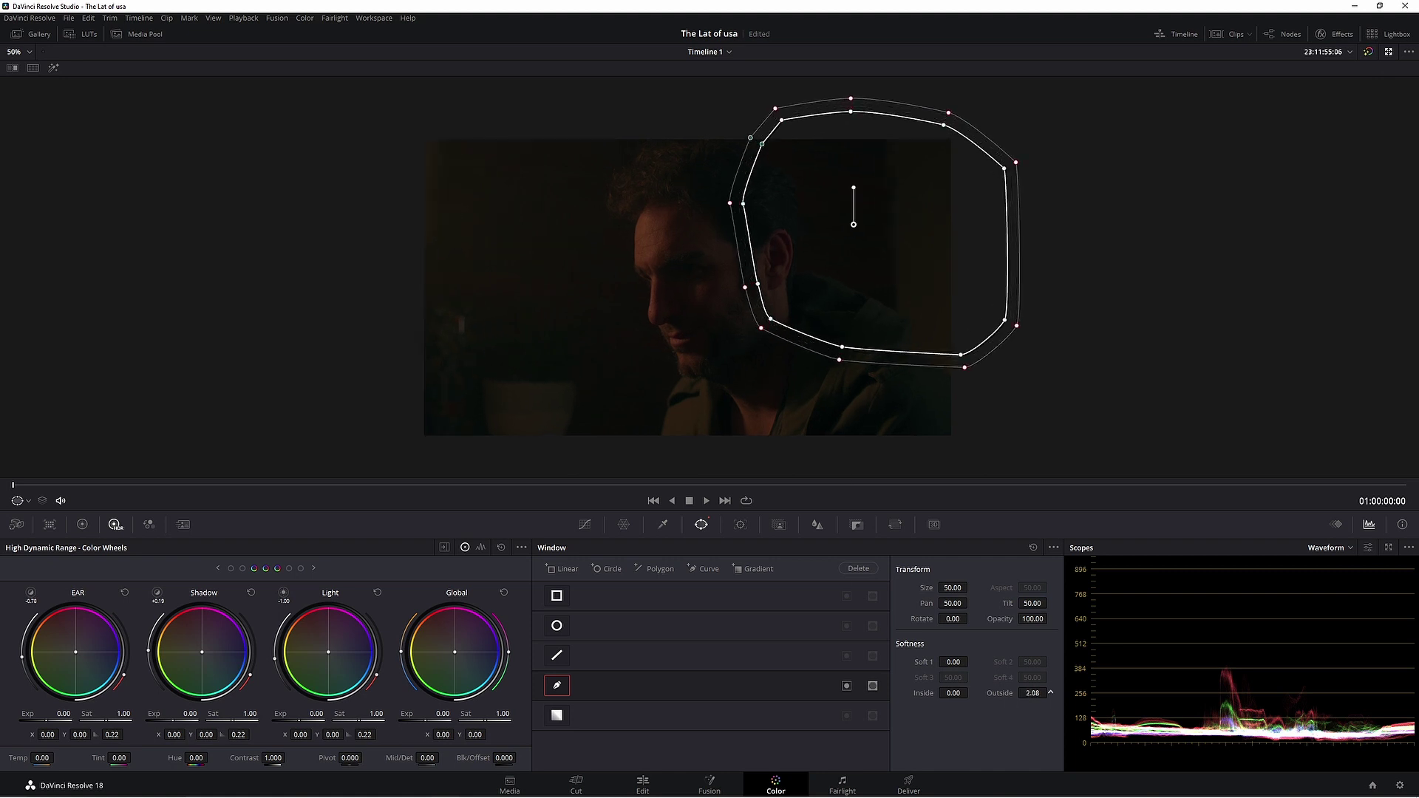
pyautogui.moveTo(954, 694); pyautogui.dragTo(959, 692)
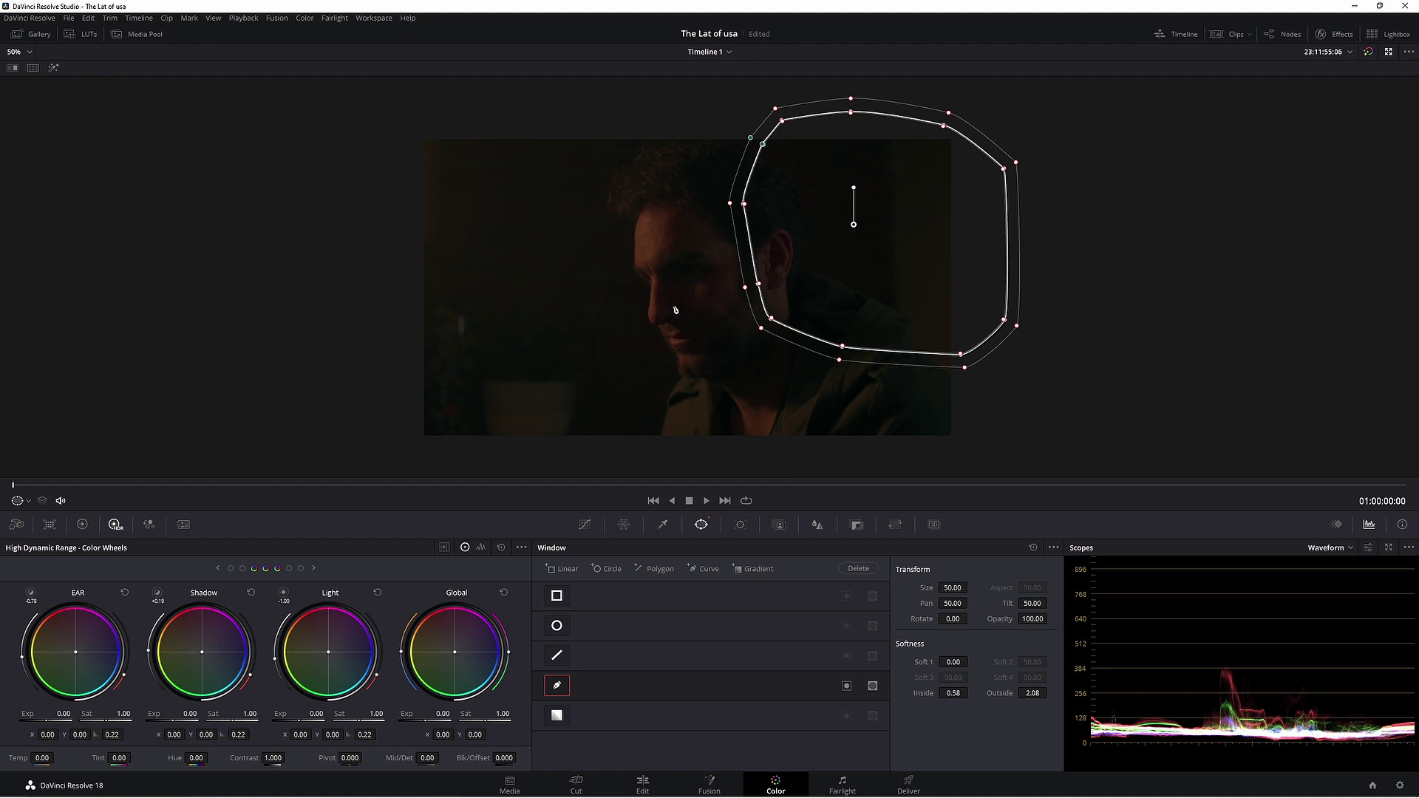
pyautogui.hotkey('shift', 'h')
pyautogui.hotkey('shift', 'h')
pyautogui.scroll(4, 719, 332)
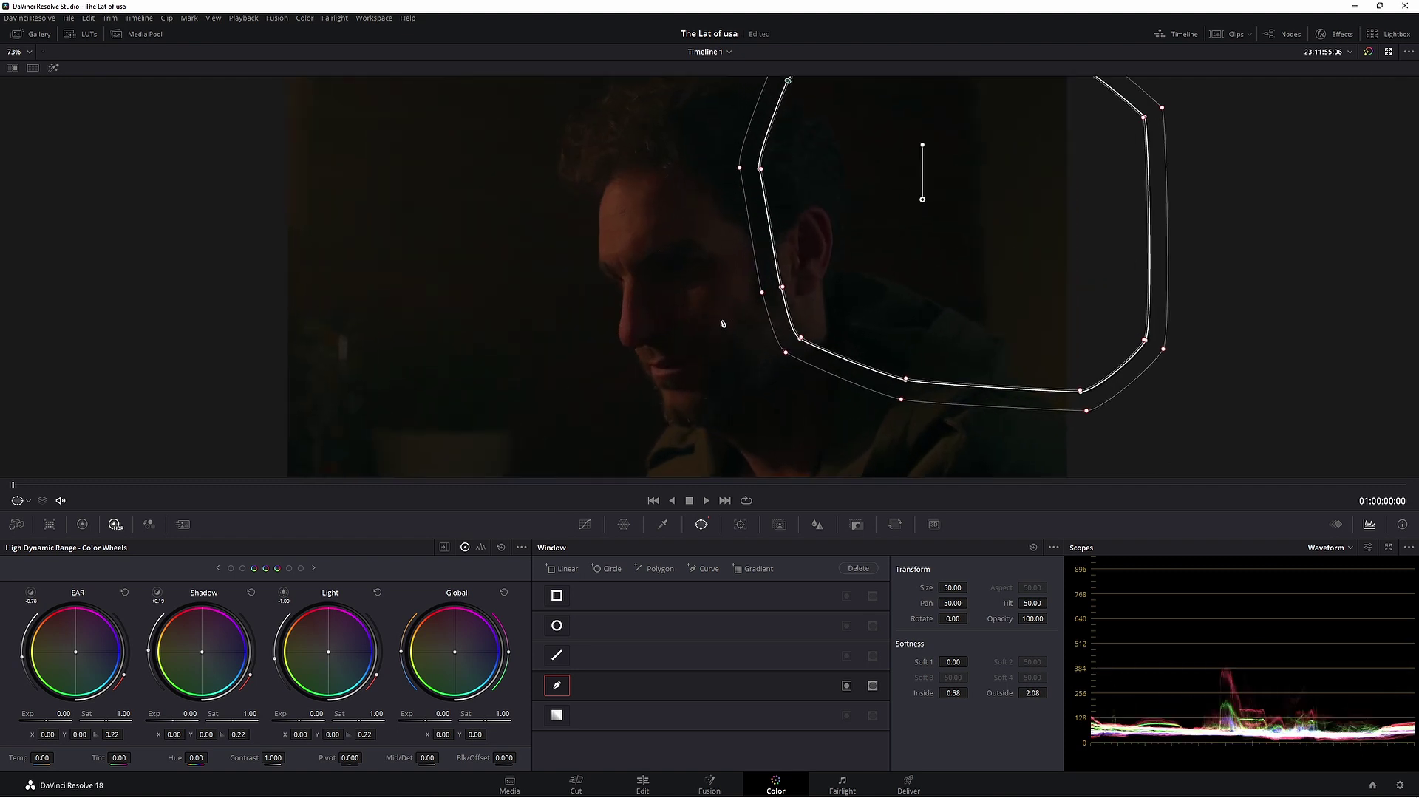
pyautogui.moveTo(722, 321); pyautogui.dragTo(607, 316)
pyautogui.scroll(-2, 763, 161)
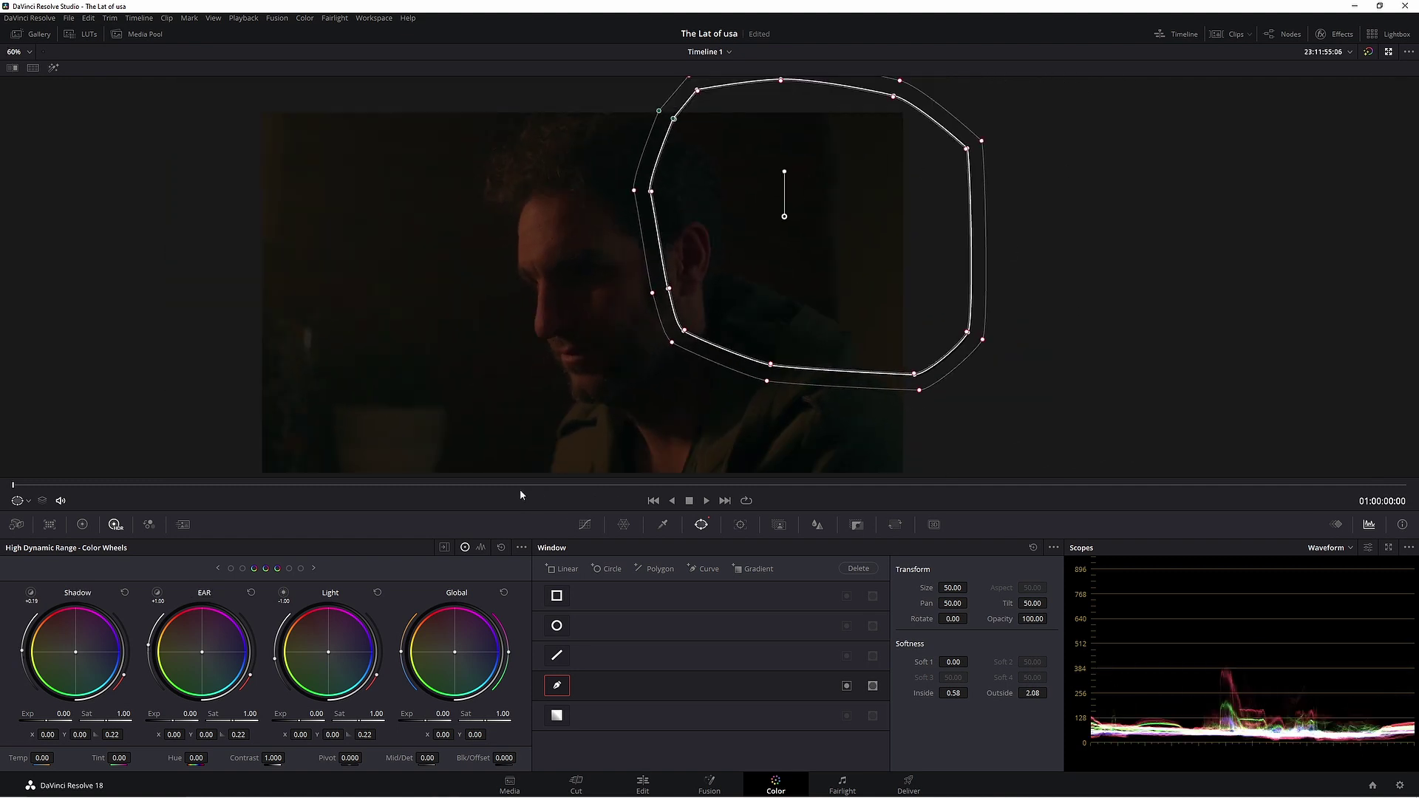
pyautogui.moveTo(818, 231); pyautogui.dragTo(762, 285)
pyautogui.moveTo(1032, 692); pyautogui.dragTo(1050, 693)
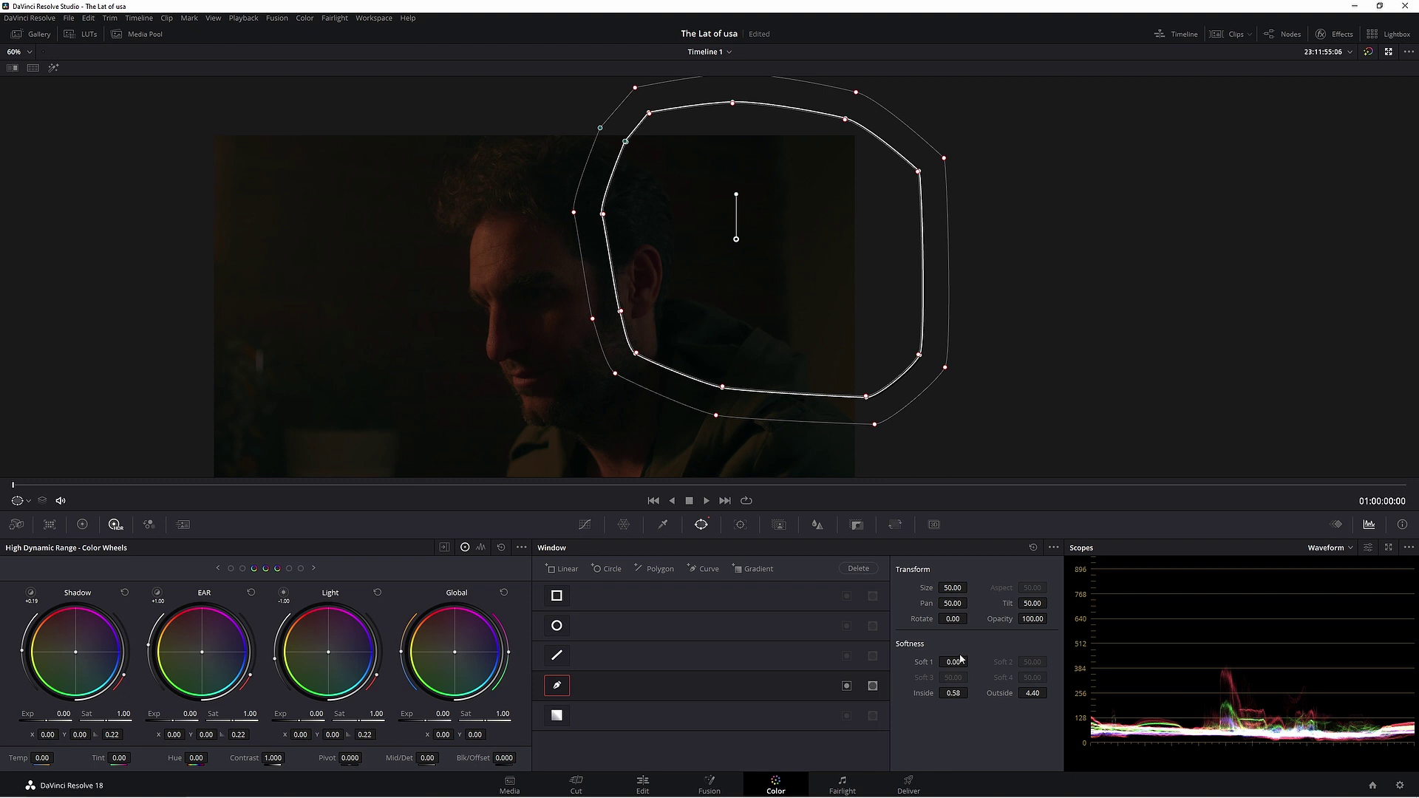
pyautogui.moveTo(971, 661); pyautogui.dragTo(1000, 696)
pyautogui.moveTo(728, 363); pyautogui.dragTo(729, 347)
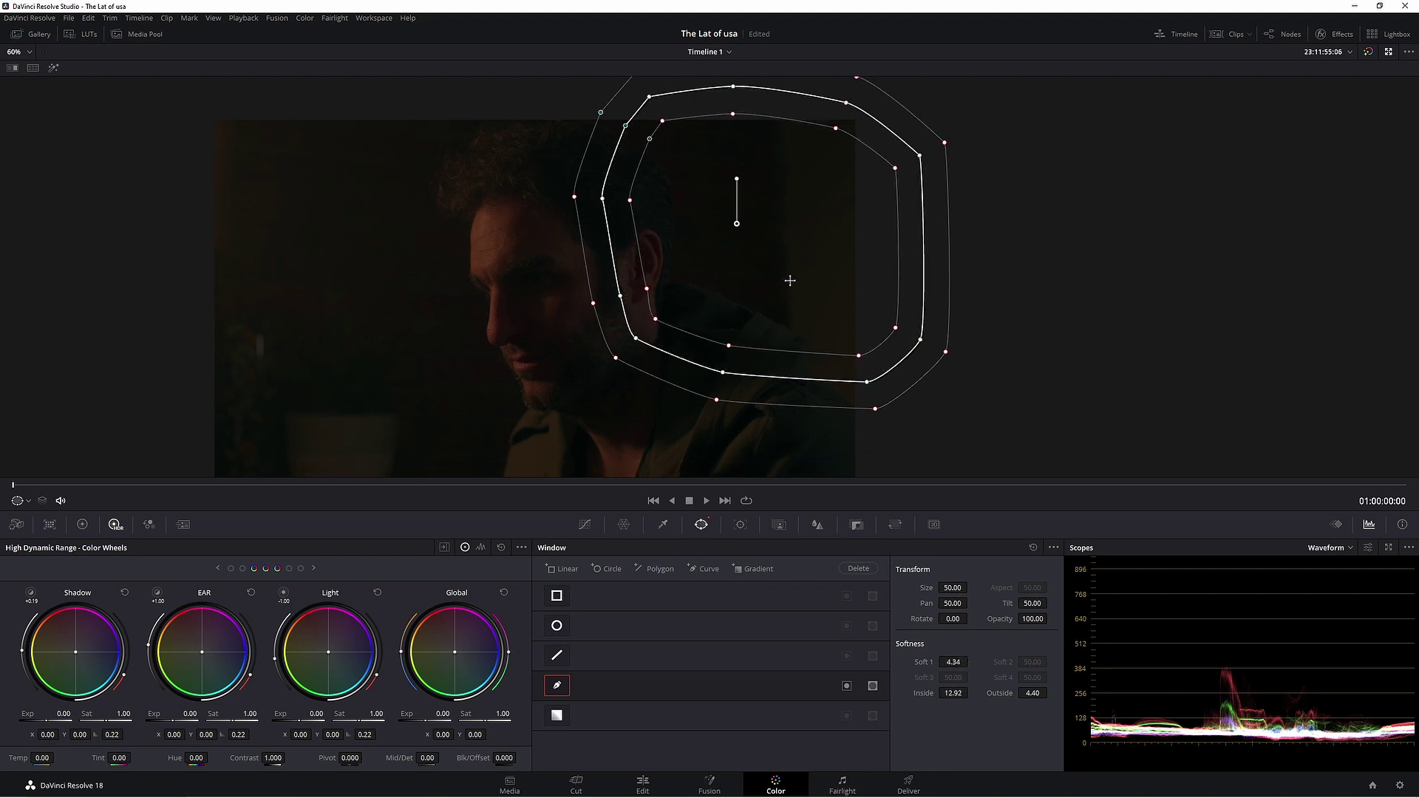
# Step: Lower the EAR zone's exposure to -0.12 and raise the node's blur radius to 0.56
pyautogui.scroll(1, 765, 280)
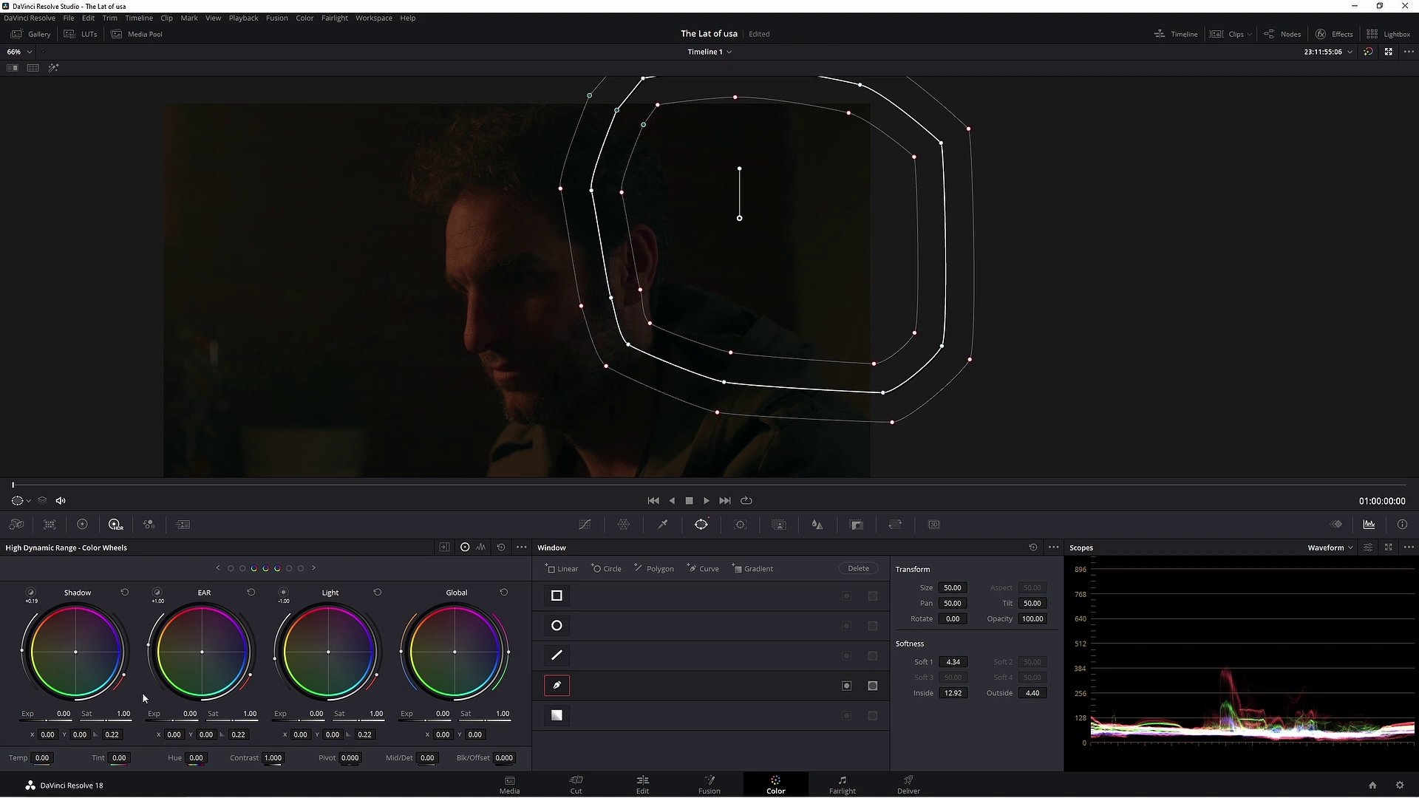
pyautogui.moveTo(178, 722); pyautogui.dragTo(170, 722)
pyautogui.click(817, 524)
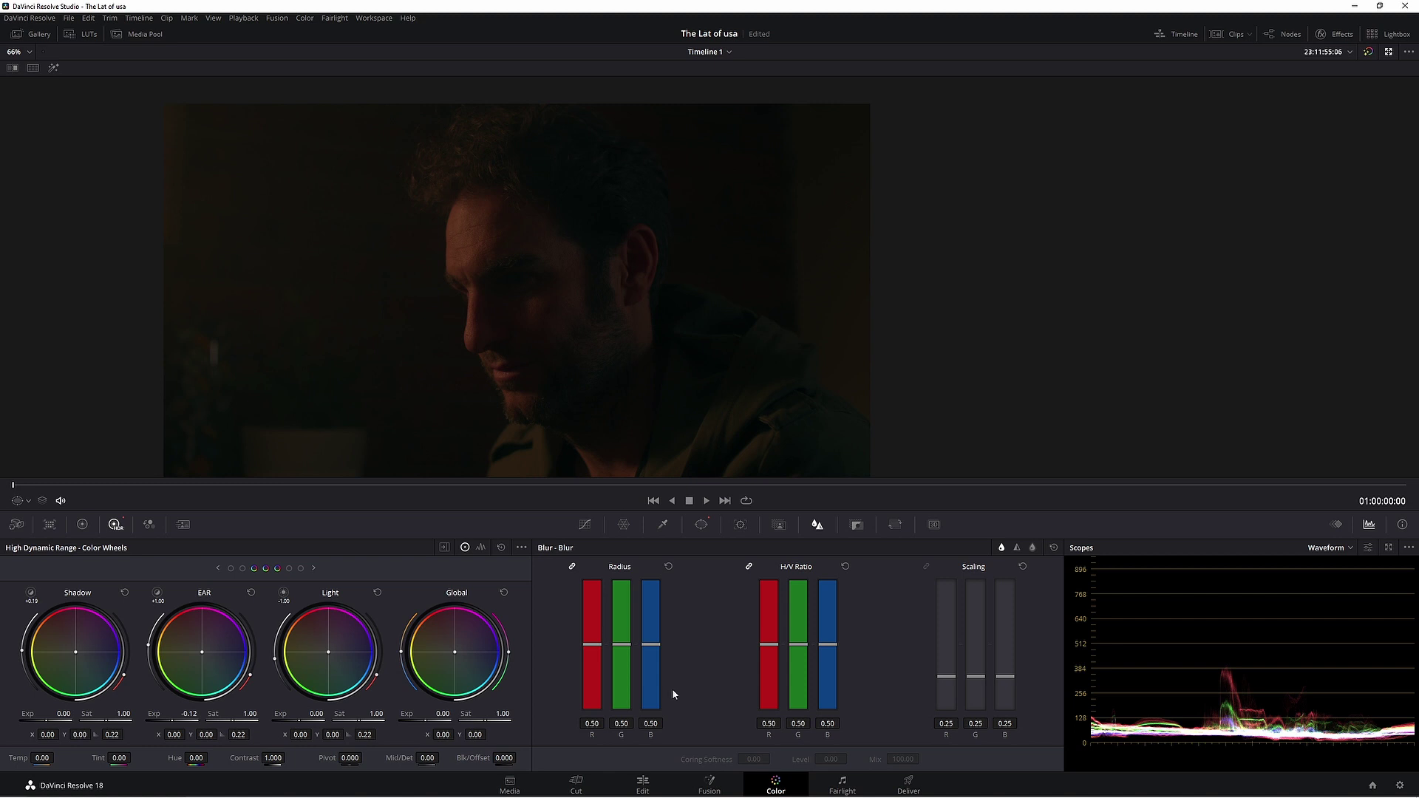
pyautogui.moveTo(658, 647); pyautogui.dragTo(653, 639)
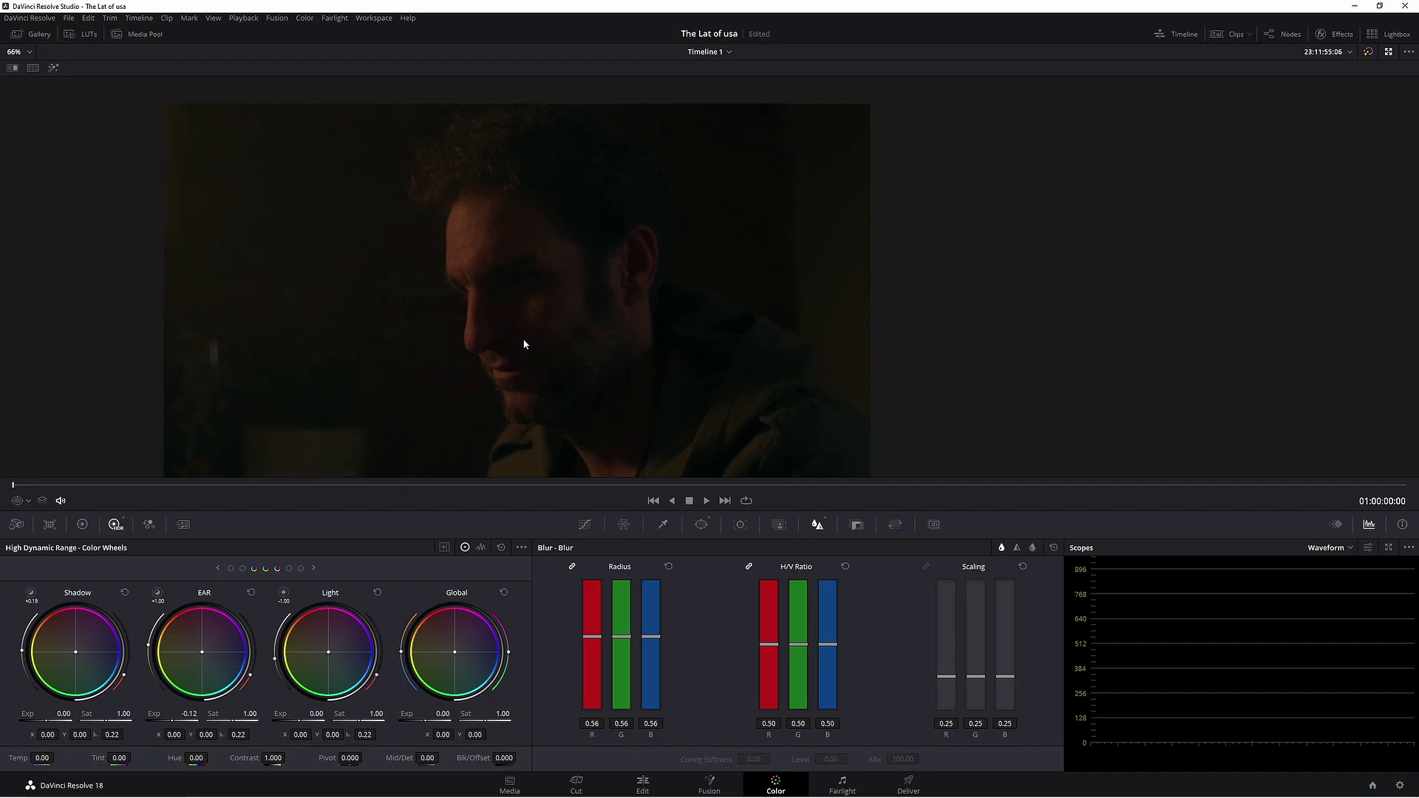
# Step: On the new parallel node, draw a closed curve window around the flowerpot and the lower foreground up to the man's collar
pyautogui.moveTo(1169, 388); pyautogui.dragTo(1163, 378)
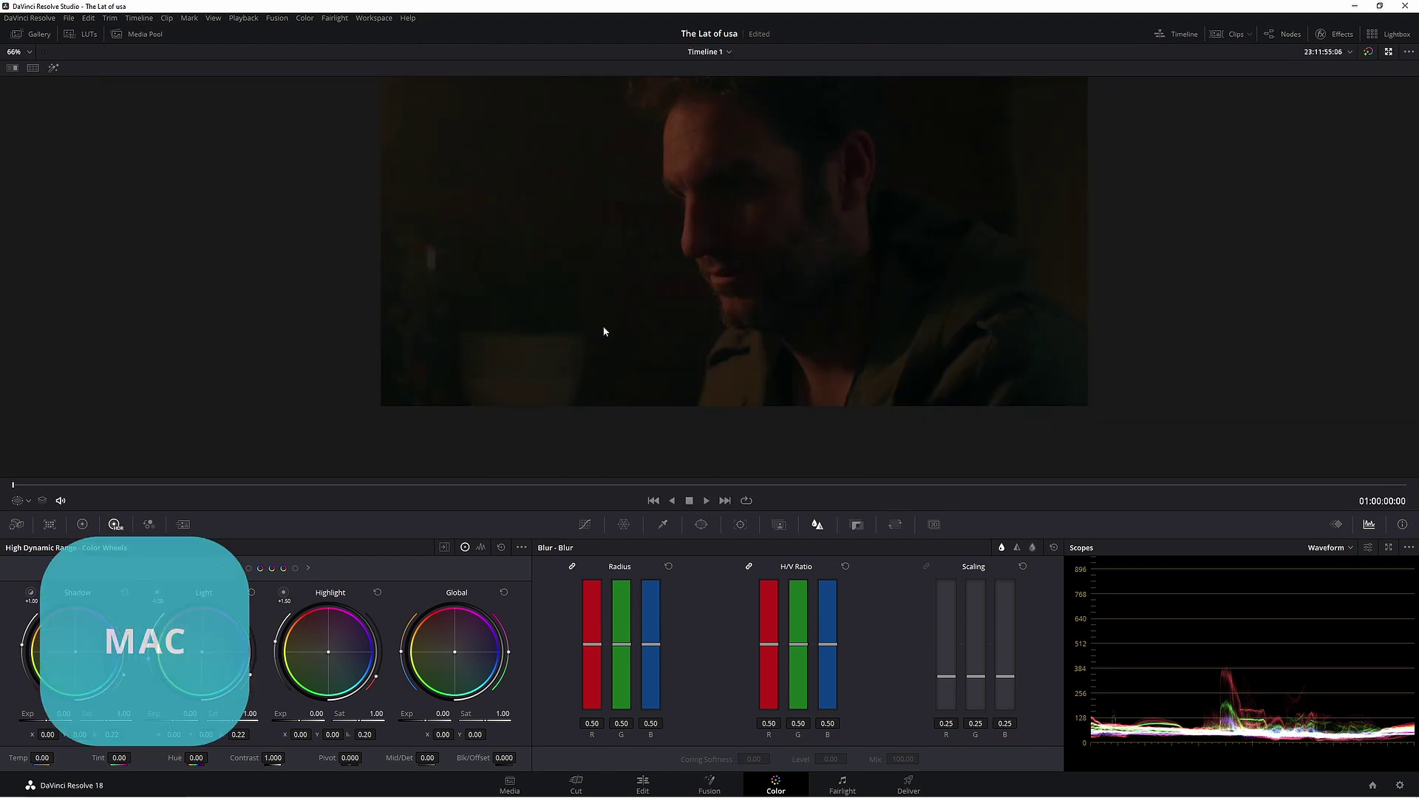
pyautogui.click(701, 525)
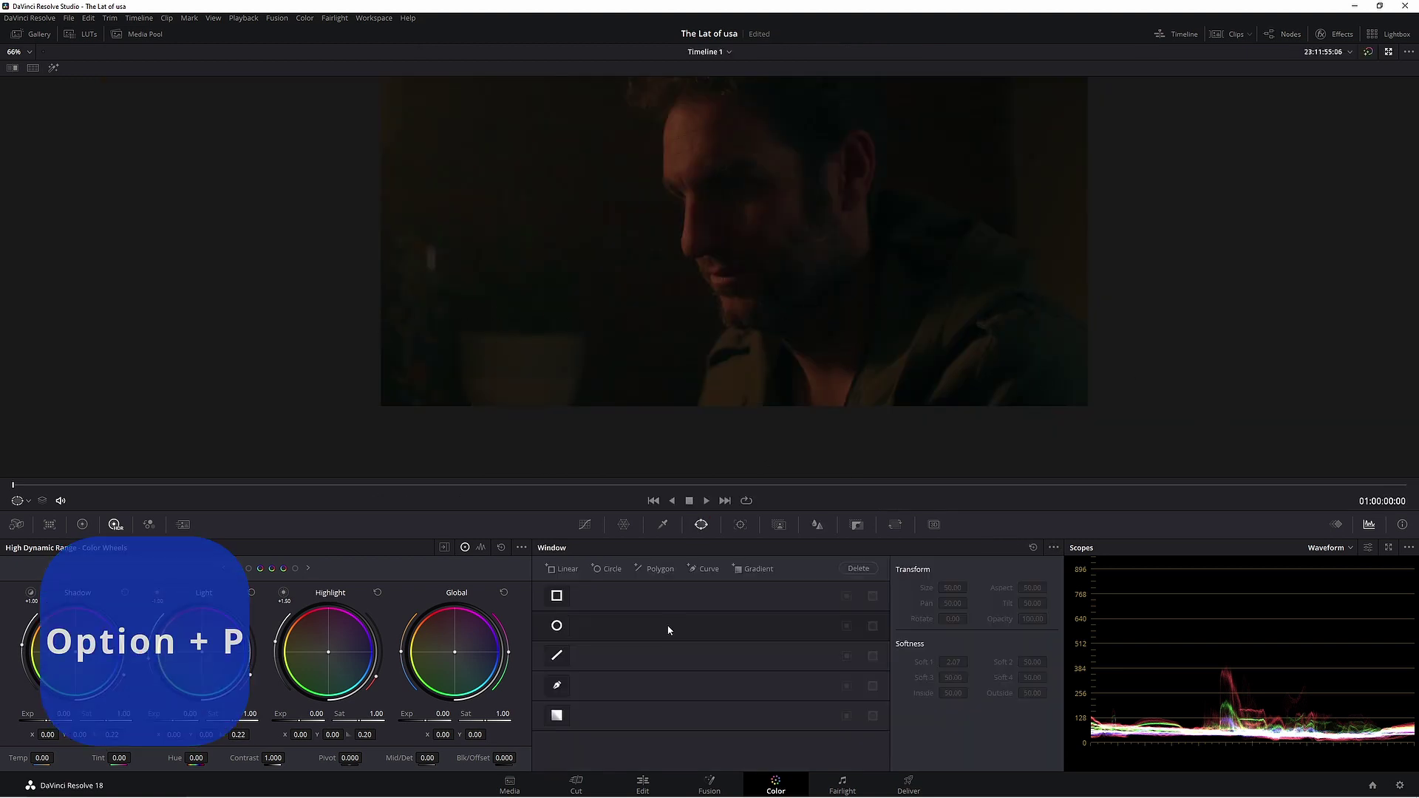
pyautogui.scroll(-1, 533, 436)
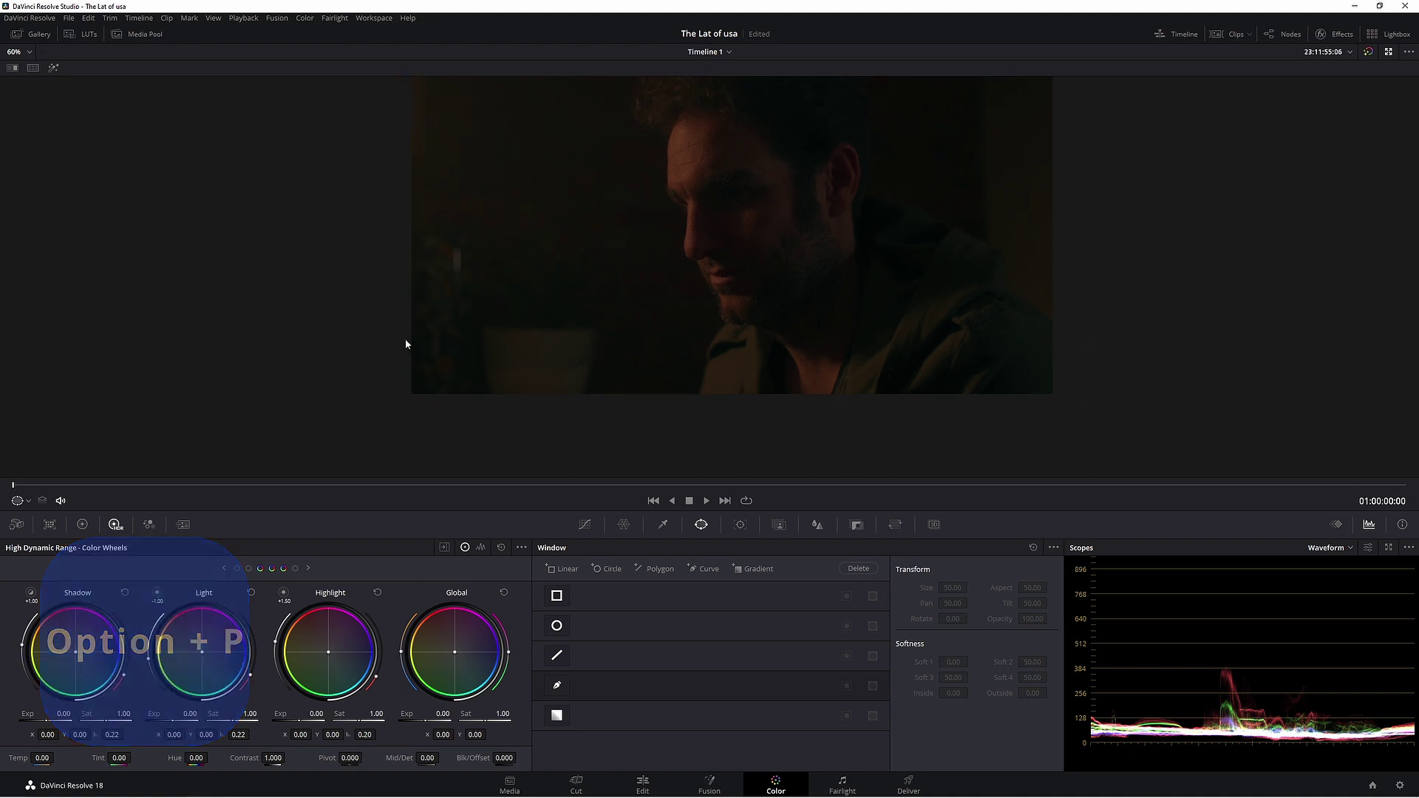
pyautogui.click(556, 685)
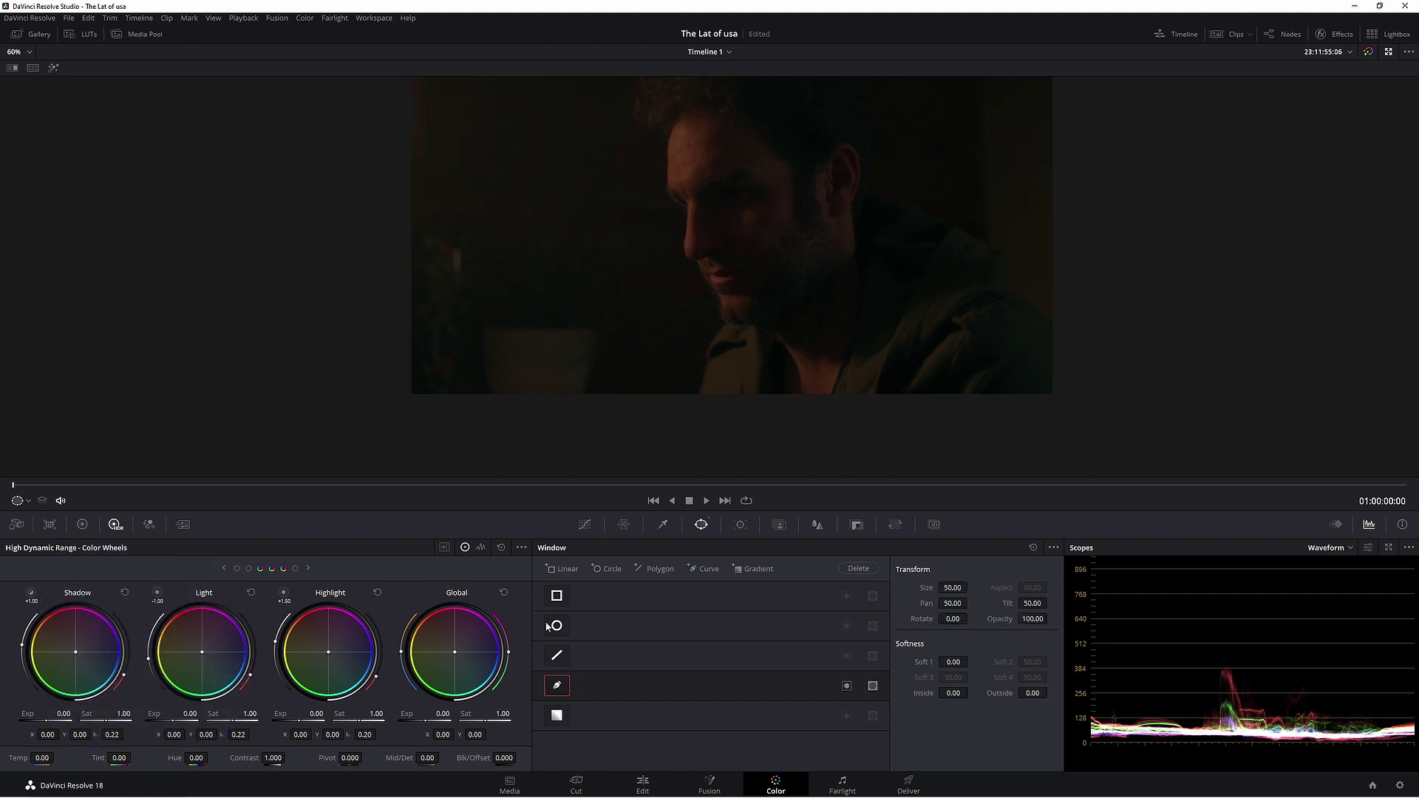
pyautogui.click(374, 360)
pyautogui.click(505, 339)
pyautogui.click(602, 334)
pyautogui.click(648, 334)
pyautogui.click(684, 333)
pyautogui.click(736, 324)
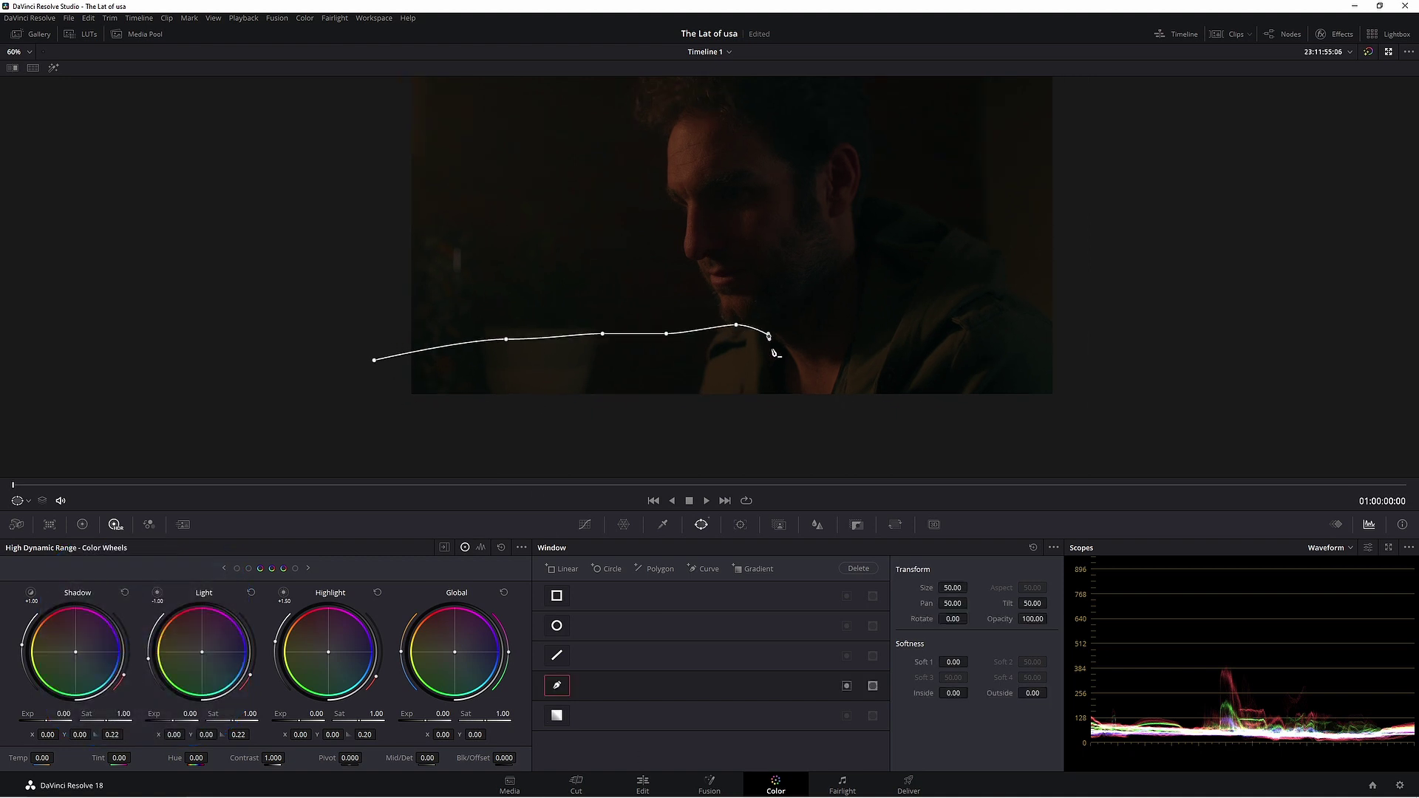
pyautogui.click(769, 336)
pyautogui.click(775, 414)
pyautogui.click(490, 458)
pyautogui.click(387, 443)
pyautogui.moveTo(368, 398); pyautogui.dragTo(371, 387)
pyautogui.click(374, 360)
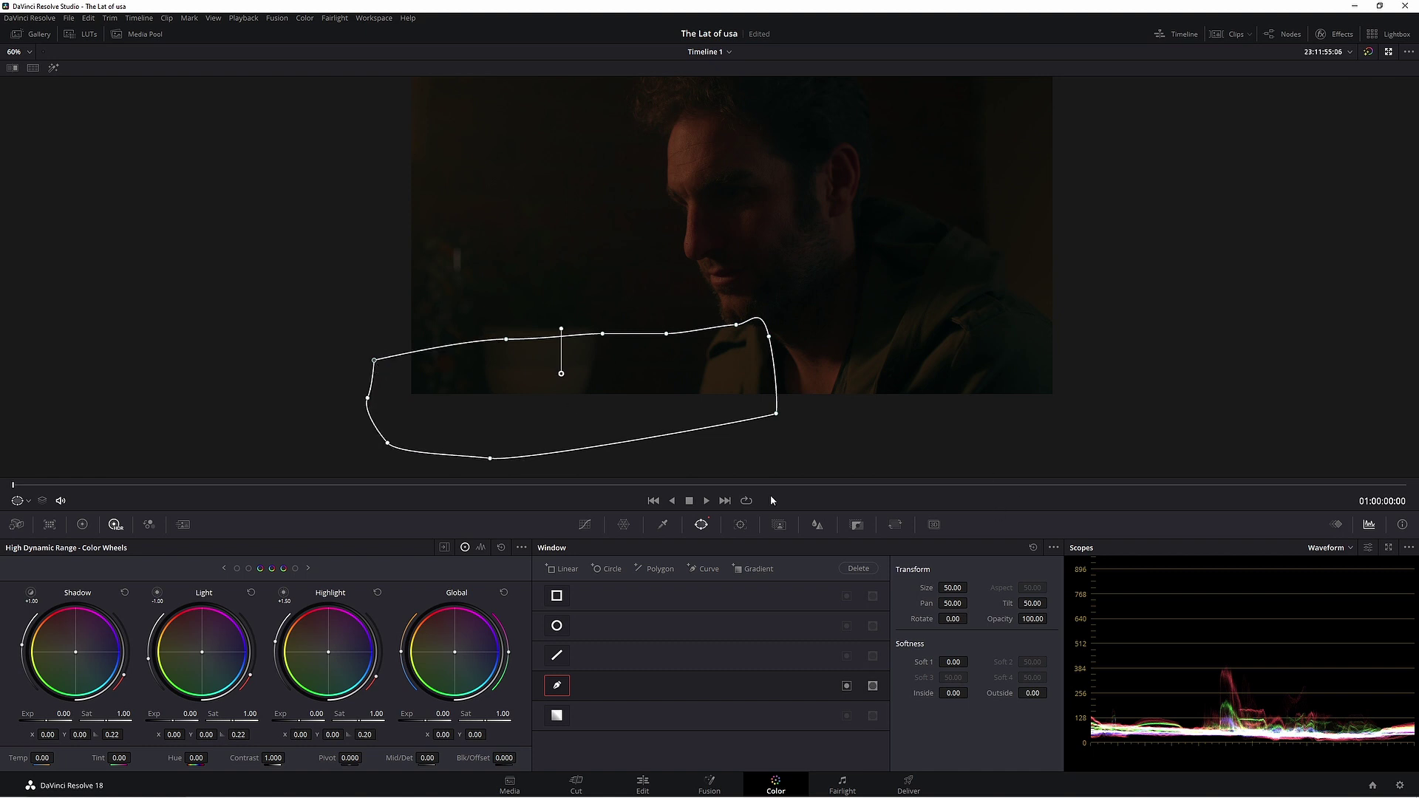
# Step: Soften the inside edge of the flowerpot window, and lower the white end of the custom curve slightly with all channels ganged
pyautogui.moveTo(954, 693); pyautogui.dragTo(1069, 692)
pyautogui.click(584, 524)
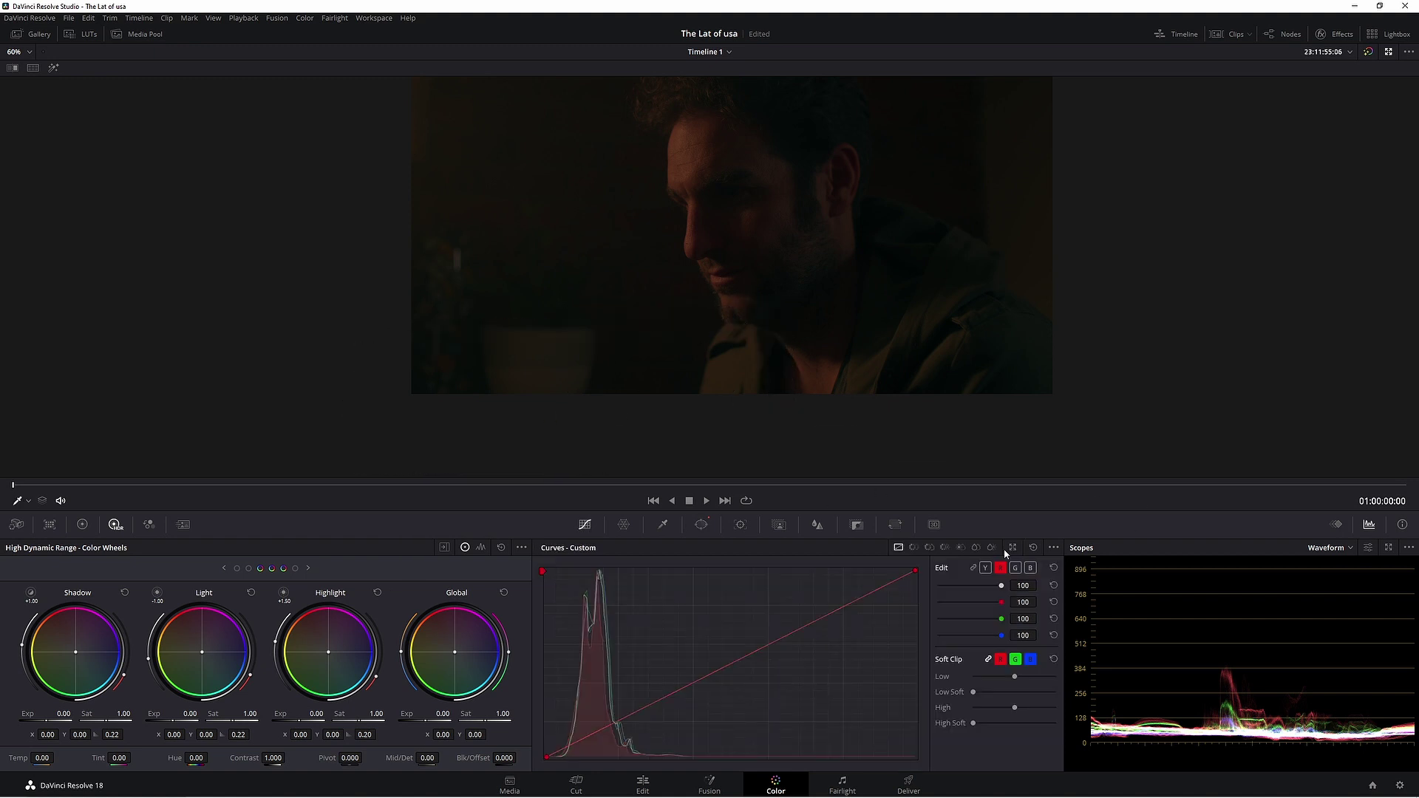
pyautogui.click(973, 568)
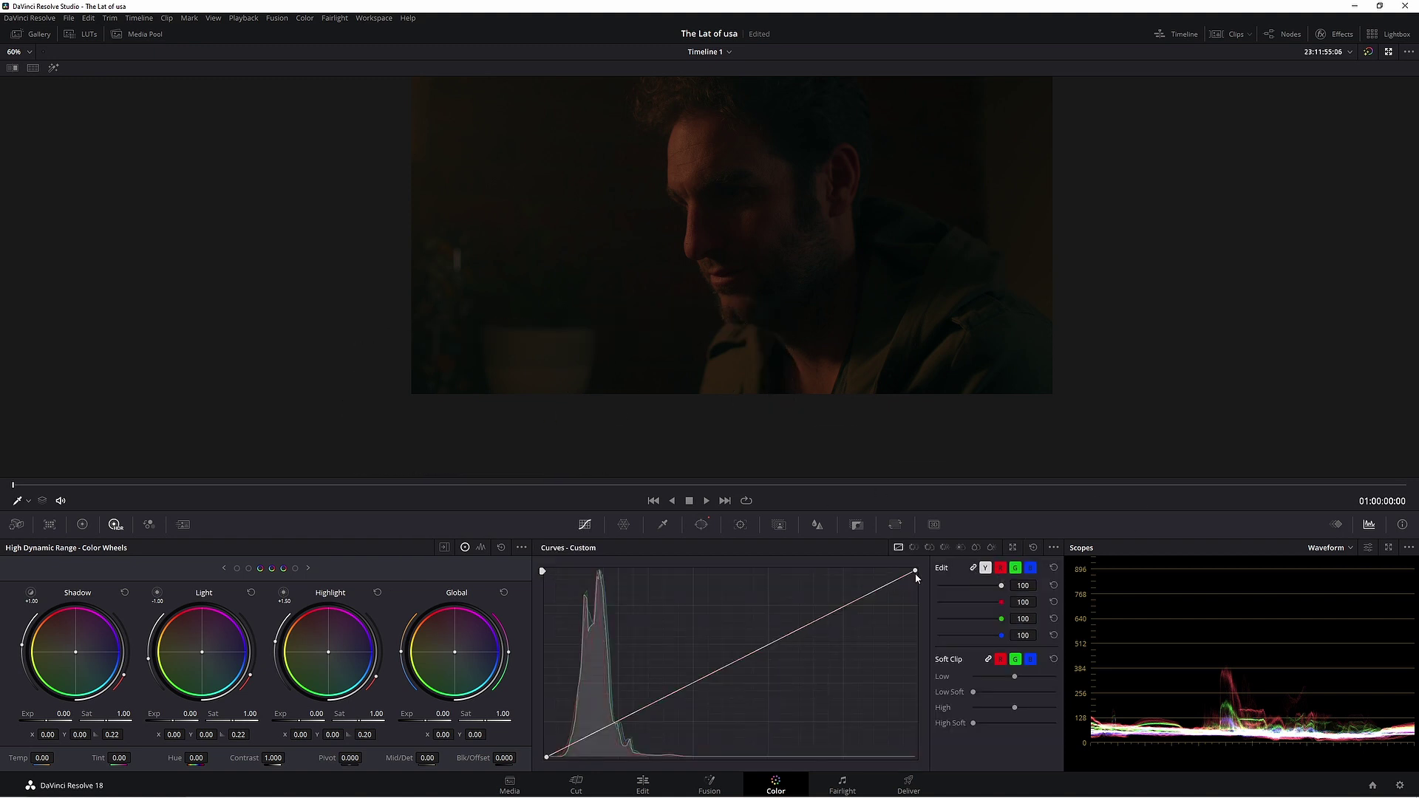
pyautogui.moveTo(917, 575); pyautogui.dragTo(926, 587)
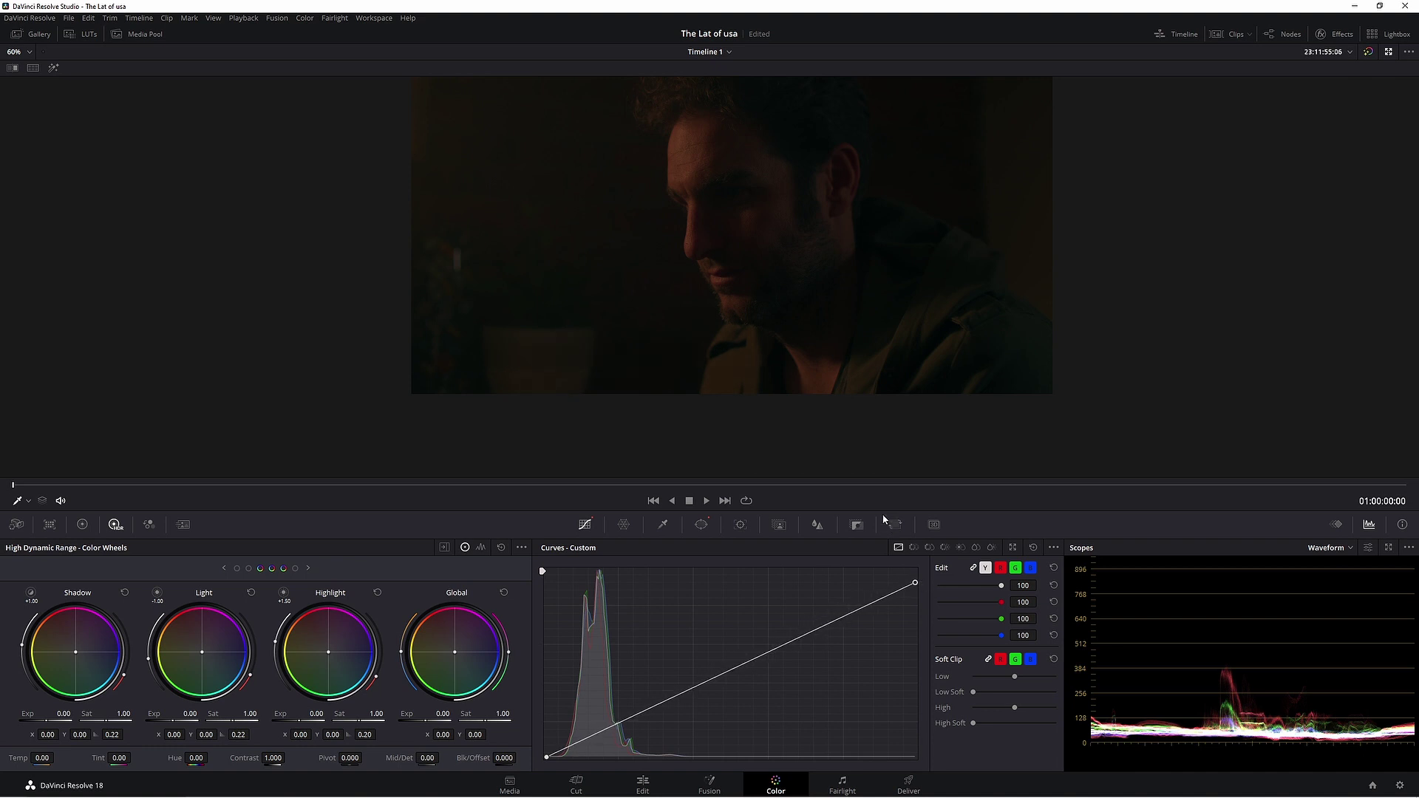
# Step: Compare the grade with the reference still by wiping between them across the face and the flowerpot in an enlarged viewer
pyautogui.hotkey('ctrl', 'f')
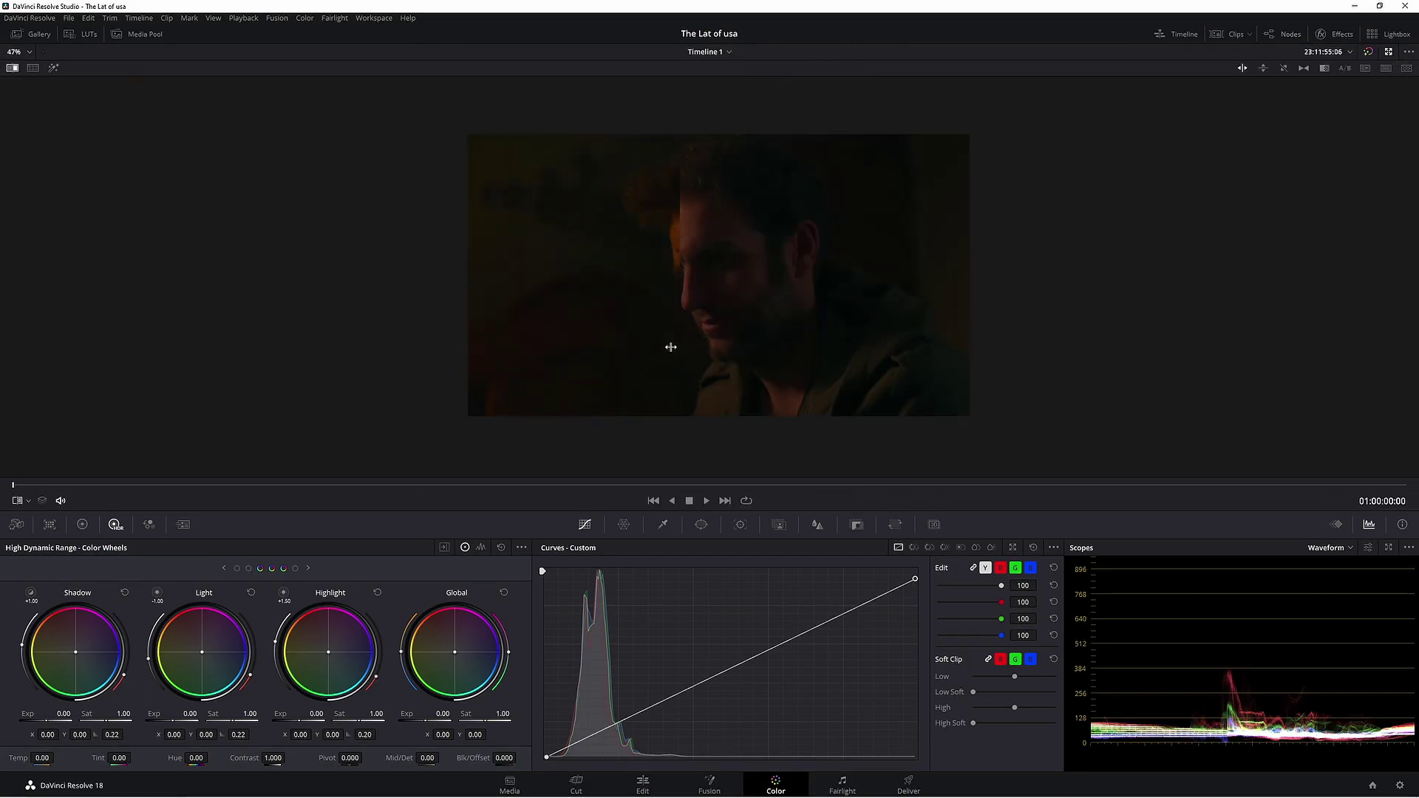
pyautogui.hotkey('alt', 'f')
pyautogui.moveTo(776, 351); pyautogui.dragTo(607, 364)
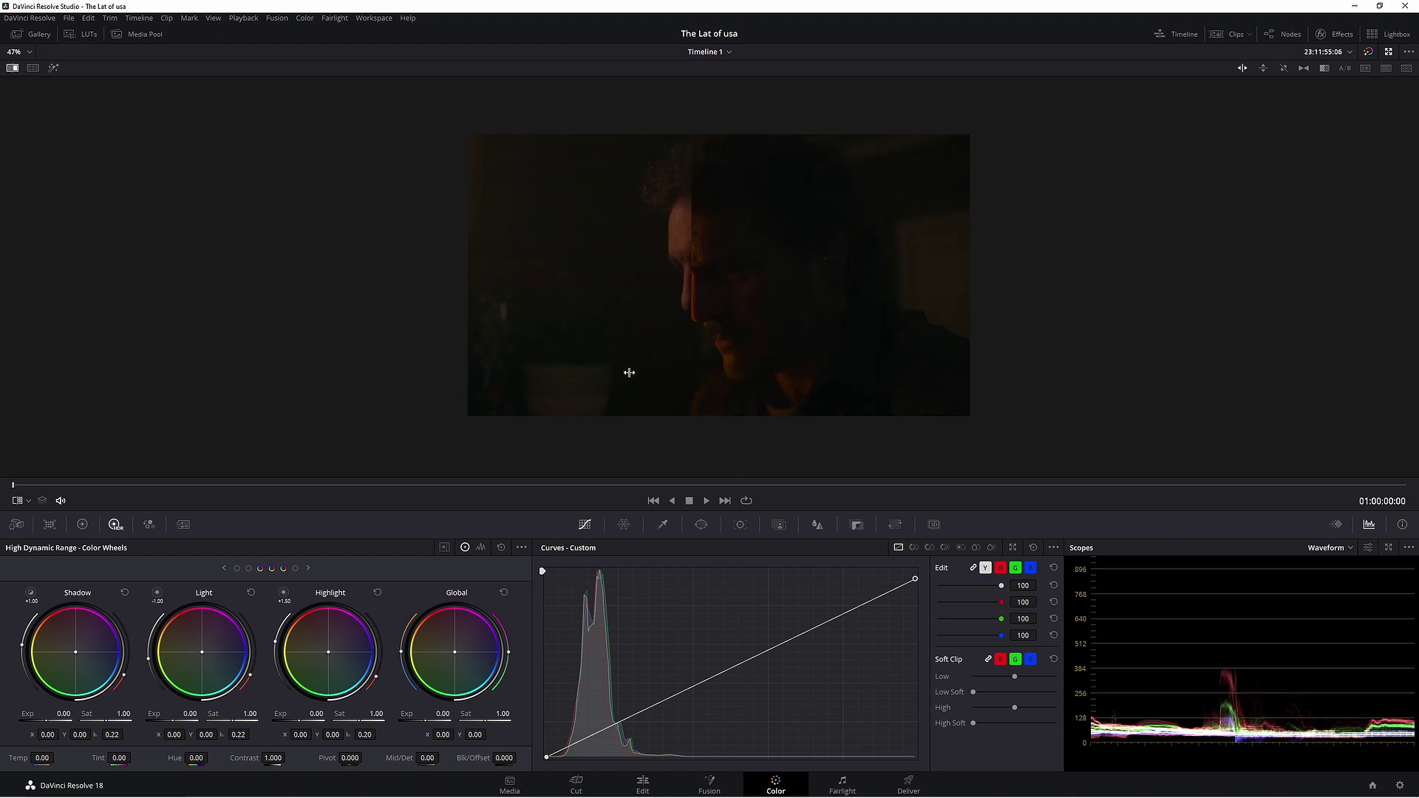
pyautogui.scroll(5, 628, 377)
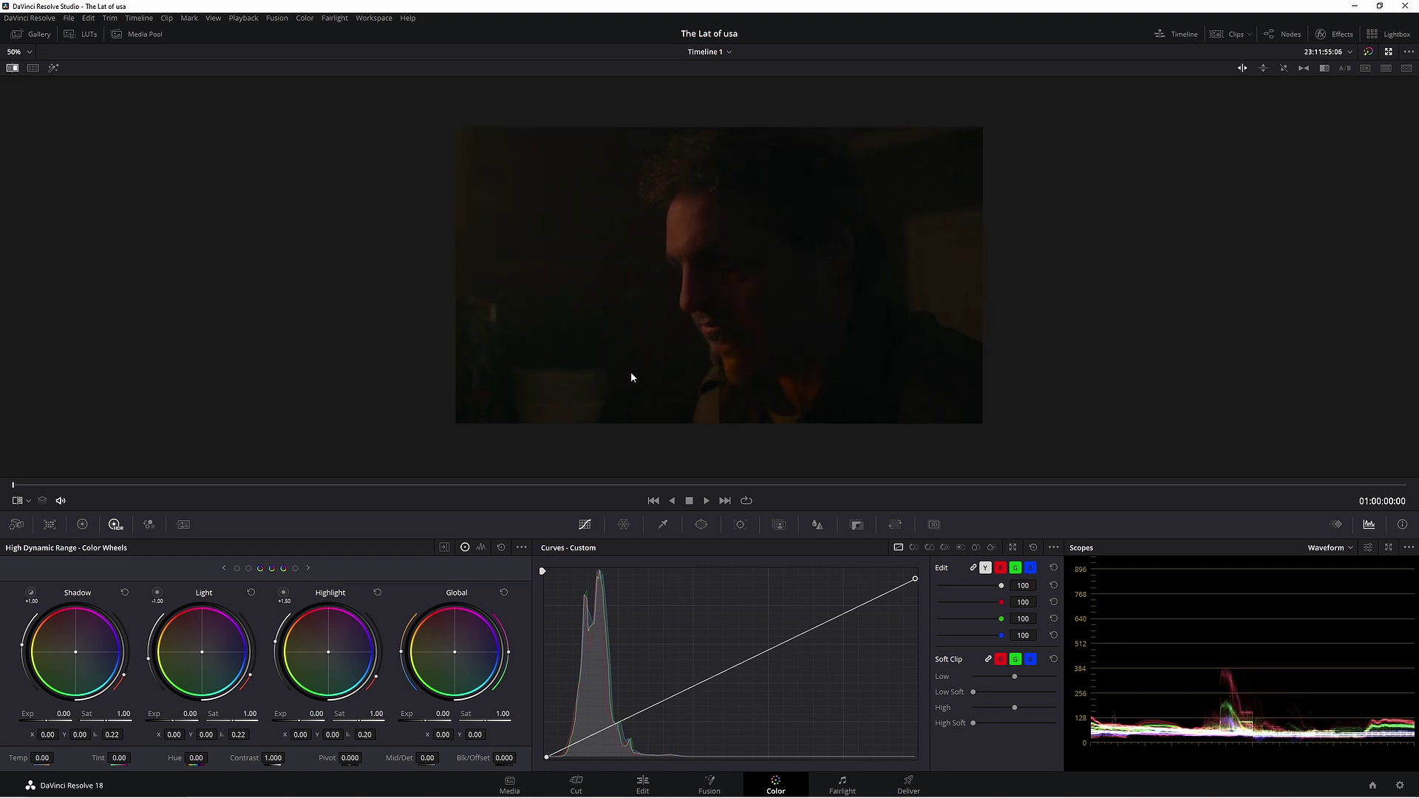
pyautogui.moveTo(717, 299); pyautogui.dragTo(684, 320)
pyautogui.scroll(-2, 706, 307)
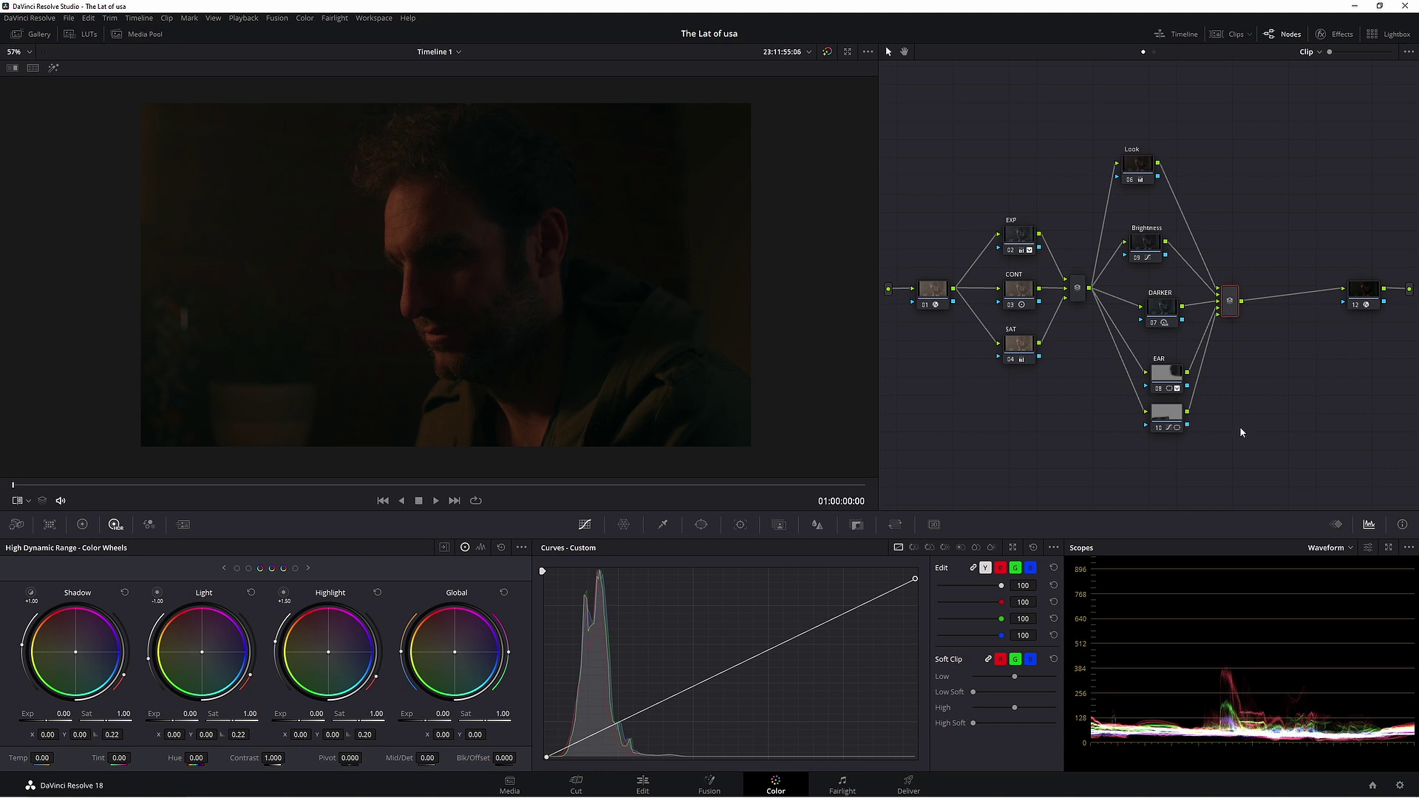
# Step: Add another parallel node below the flowerpot node and label it SKIN FACE
pyautogui.hotkey('alt', 'p')
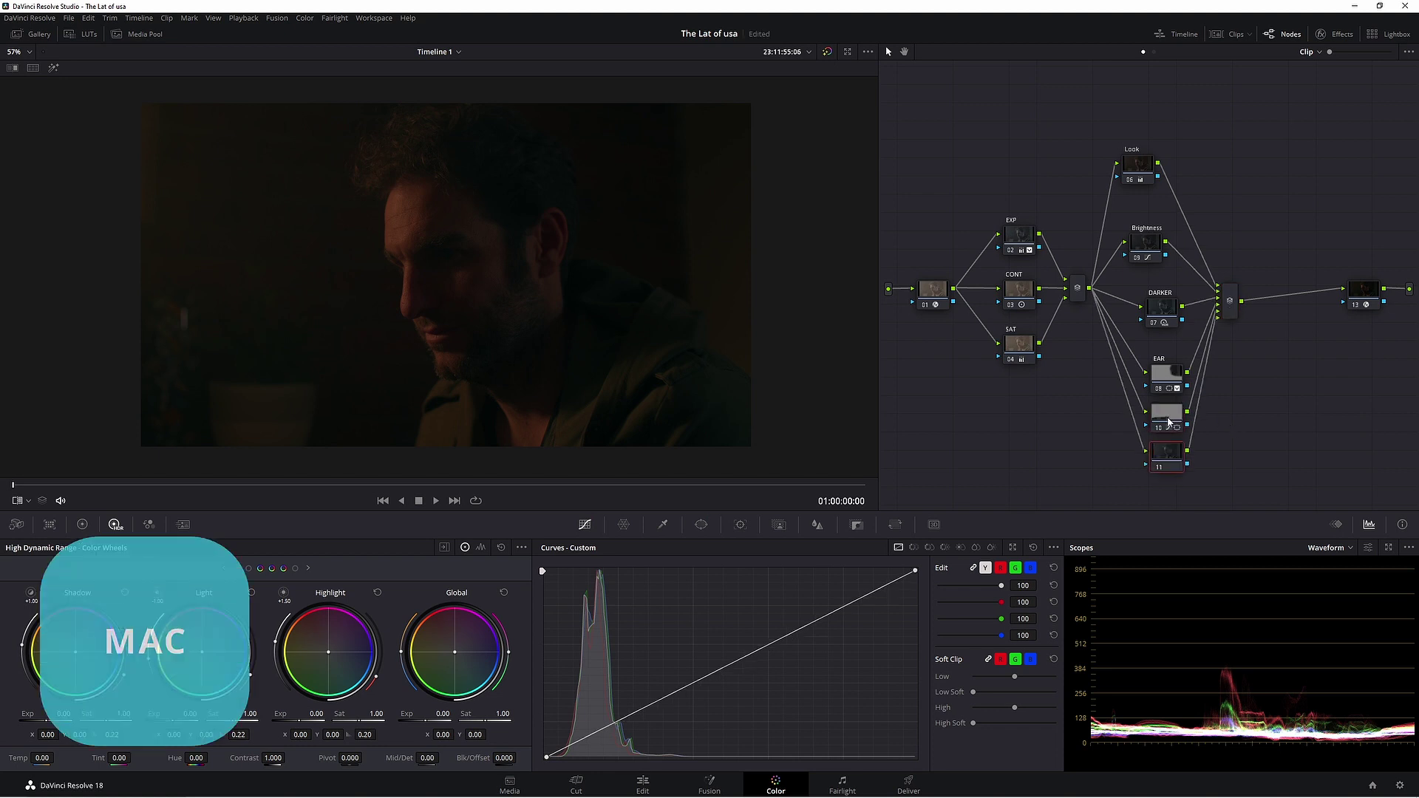
pyautogui.moveTo(1167, 456); pyautogui.dragTo(1158, 475)
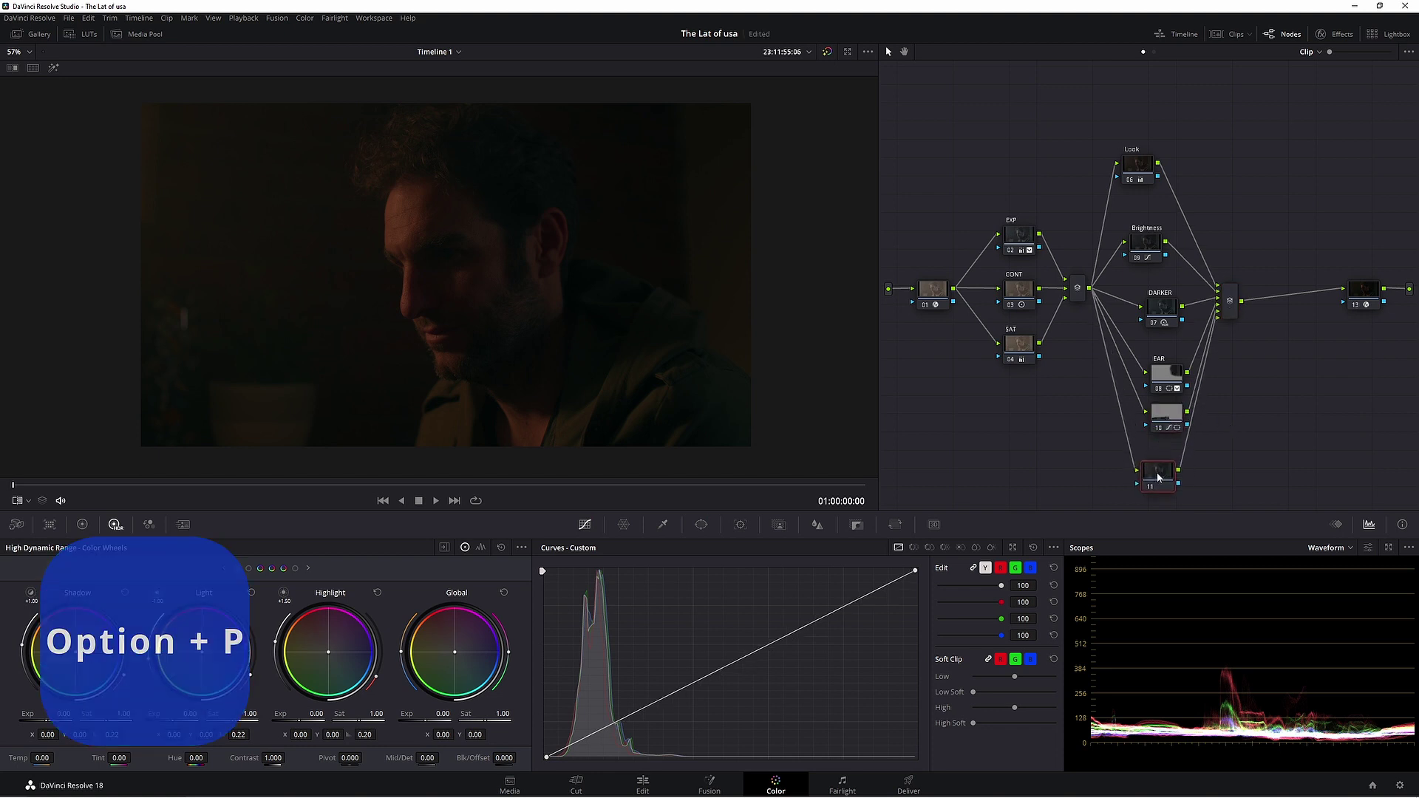
pyautogui.rightClick(1158, 473)
pyautogui.click(1199, 500)
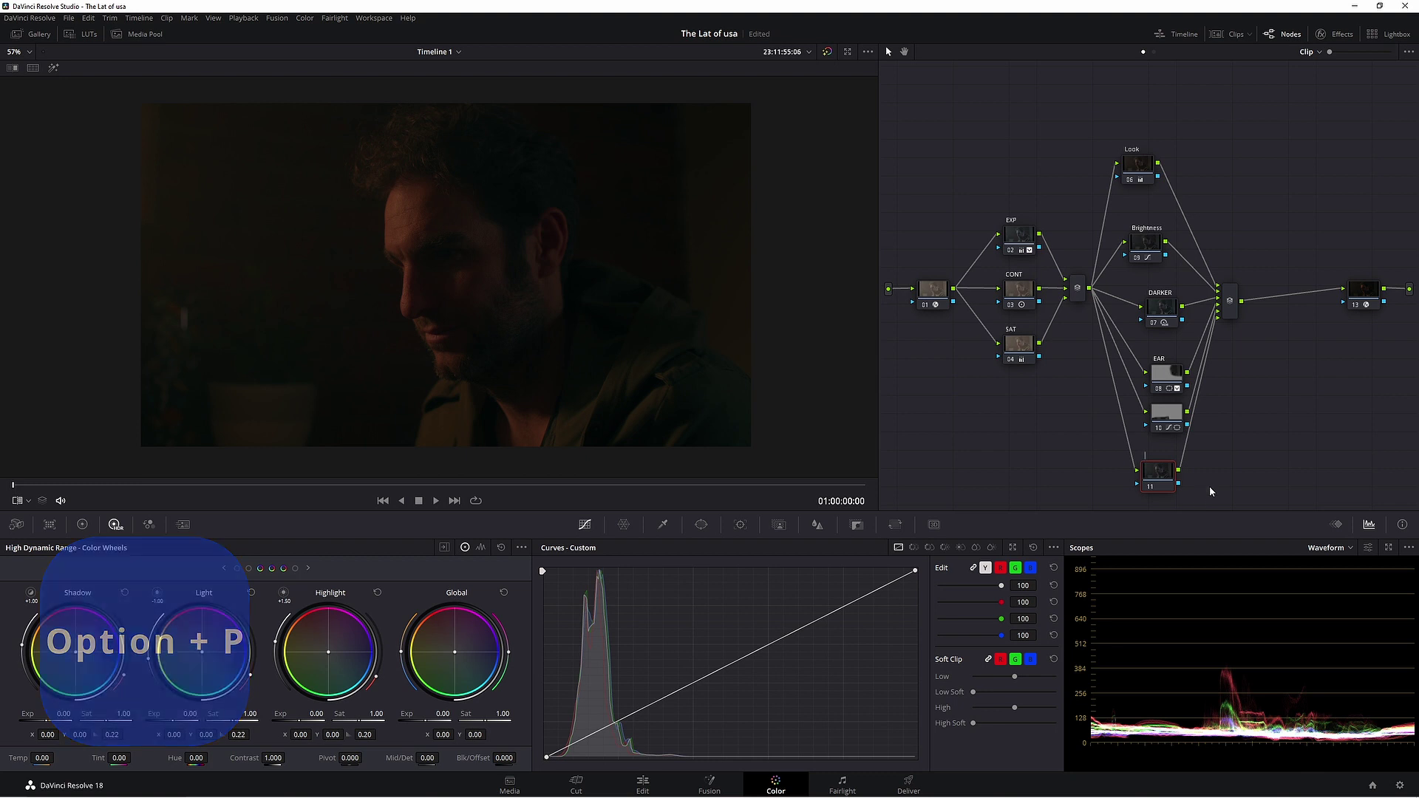
pyautogui.write('SKIN FACE')
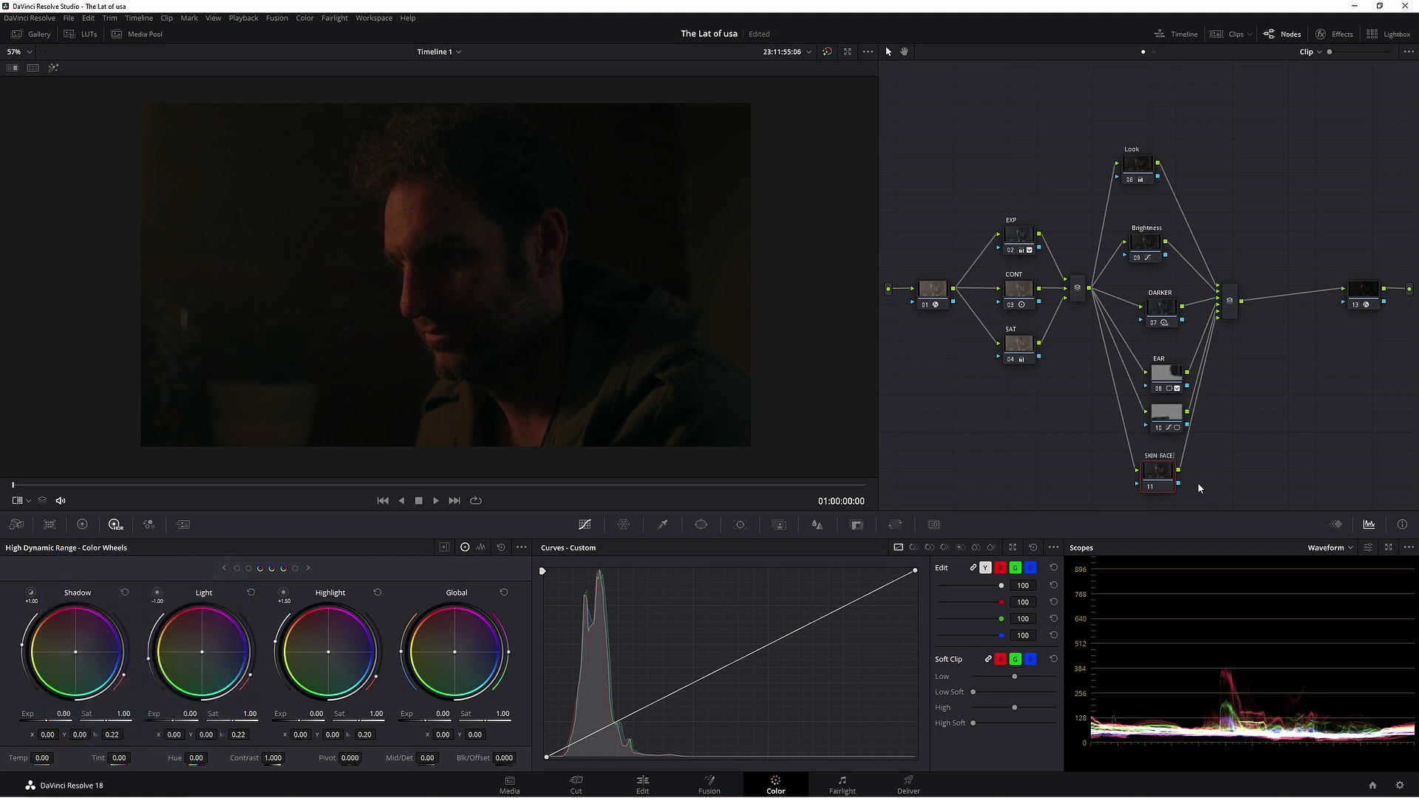
pyautogui.click(1159, 479)
# Step: Create an HDR light zone named SKIN FACE, set its minimum range to -2.16 and highlight the affected areas
pyautogui.hotkey('alt', 'f')
pyautogui.scroll(2, 657, 340)
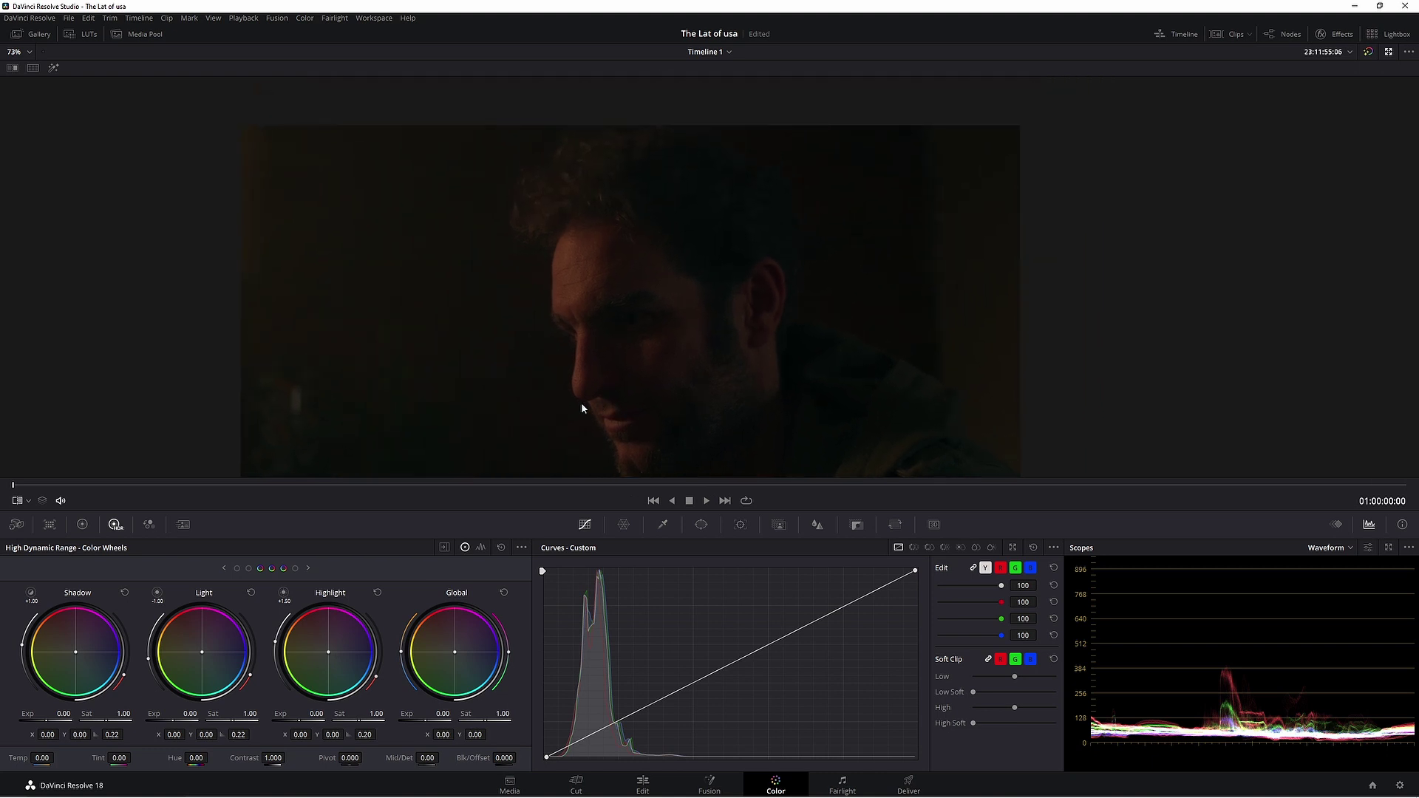
pyautogui.click(116, 526)
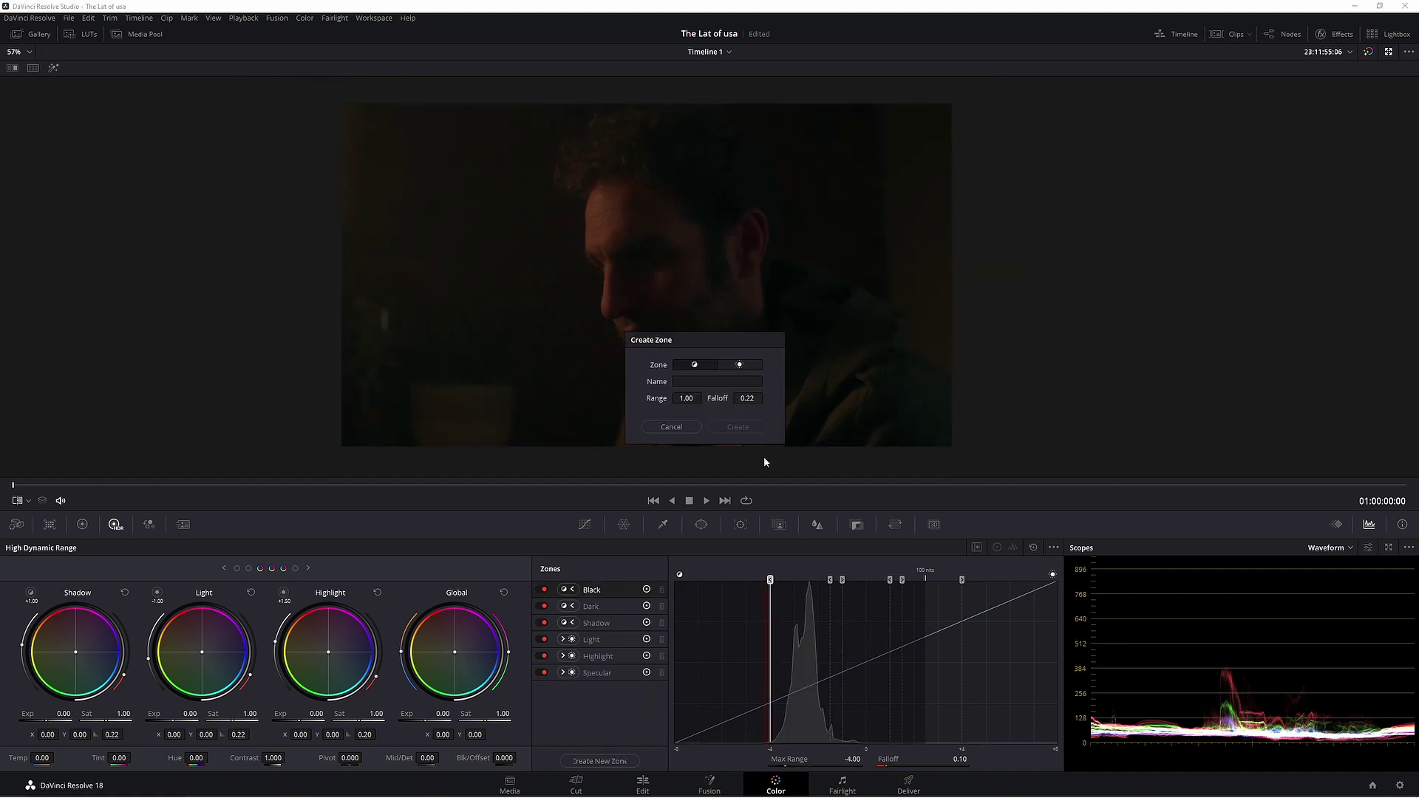
pyautogui.click(715, 382)
pyautogui.write('SKIN FACE')
pyautogui.click(733, 427)
pyautogui.moveTo(890, 595)
pyautogui.mouseDown()
pyautogui.moveTo(824, 600)
pyautogui.moveTo(813, 584)
pyautogui.mouseUp()
pyautogui.hotkey('shift', 'h')
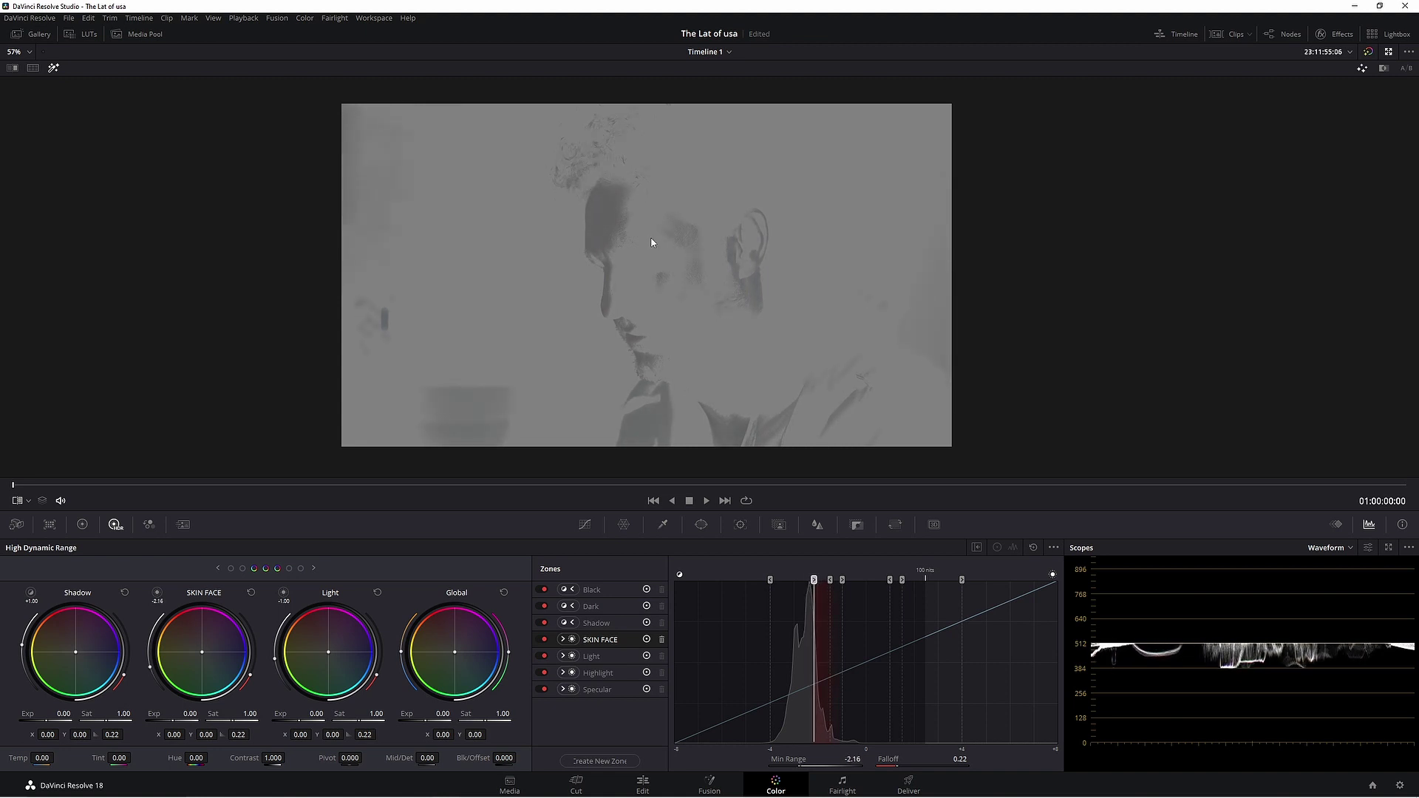
# Step: Draw a closed curve window around the front of the face from hairline to collar, softened with Inside 5.28 and Outside 2.30
pyautogui.click(700, 525)
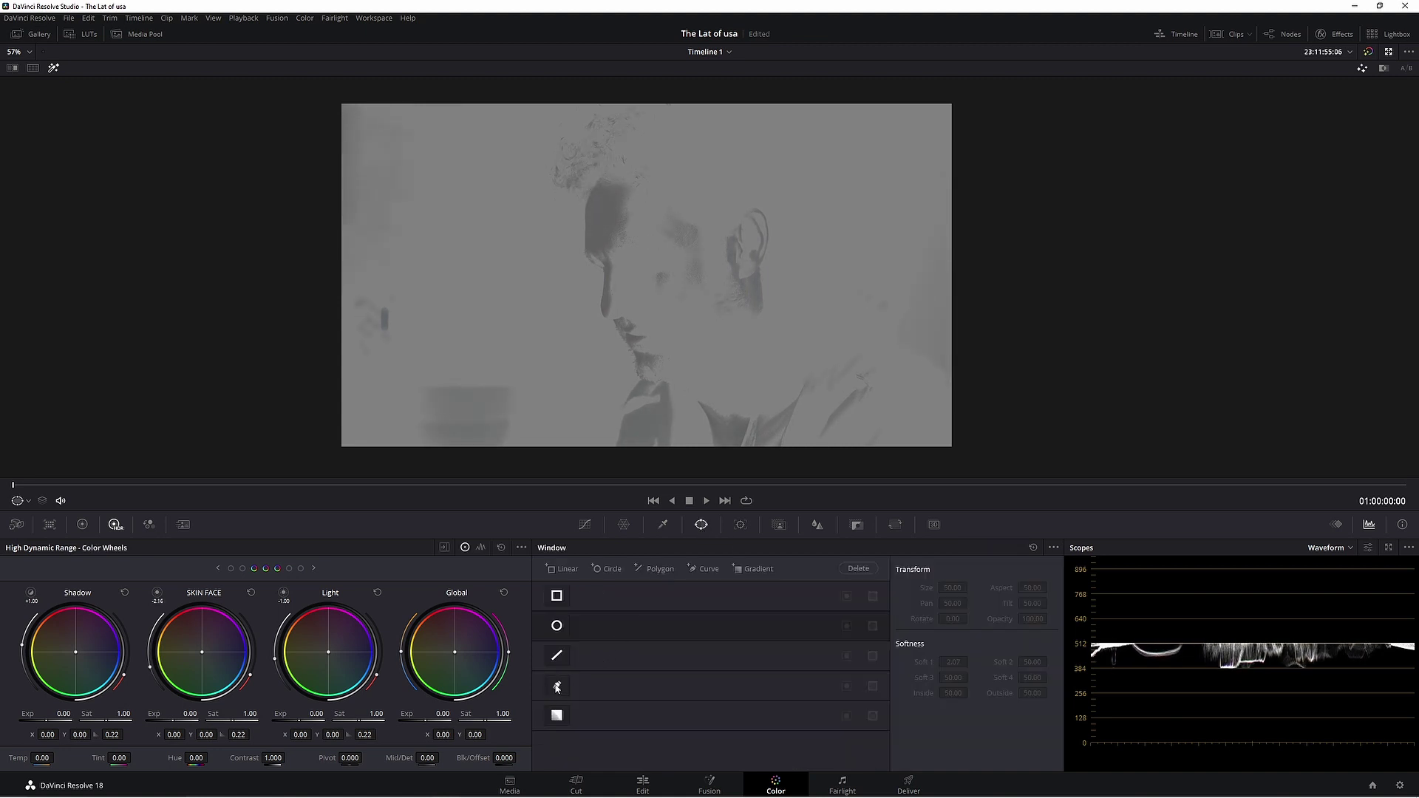
pyautogui.click(556, 686)
pyautogui.click(606, 161)
pyautogui.click(663, 190)
pyautogui.click(692, 215)
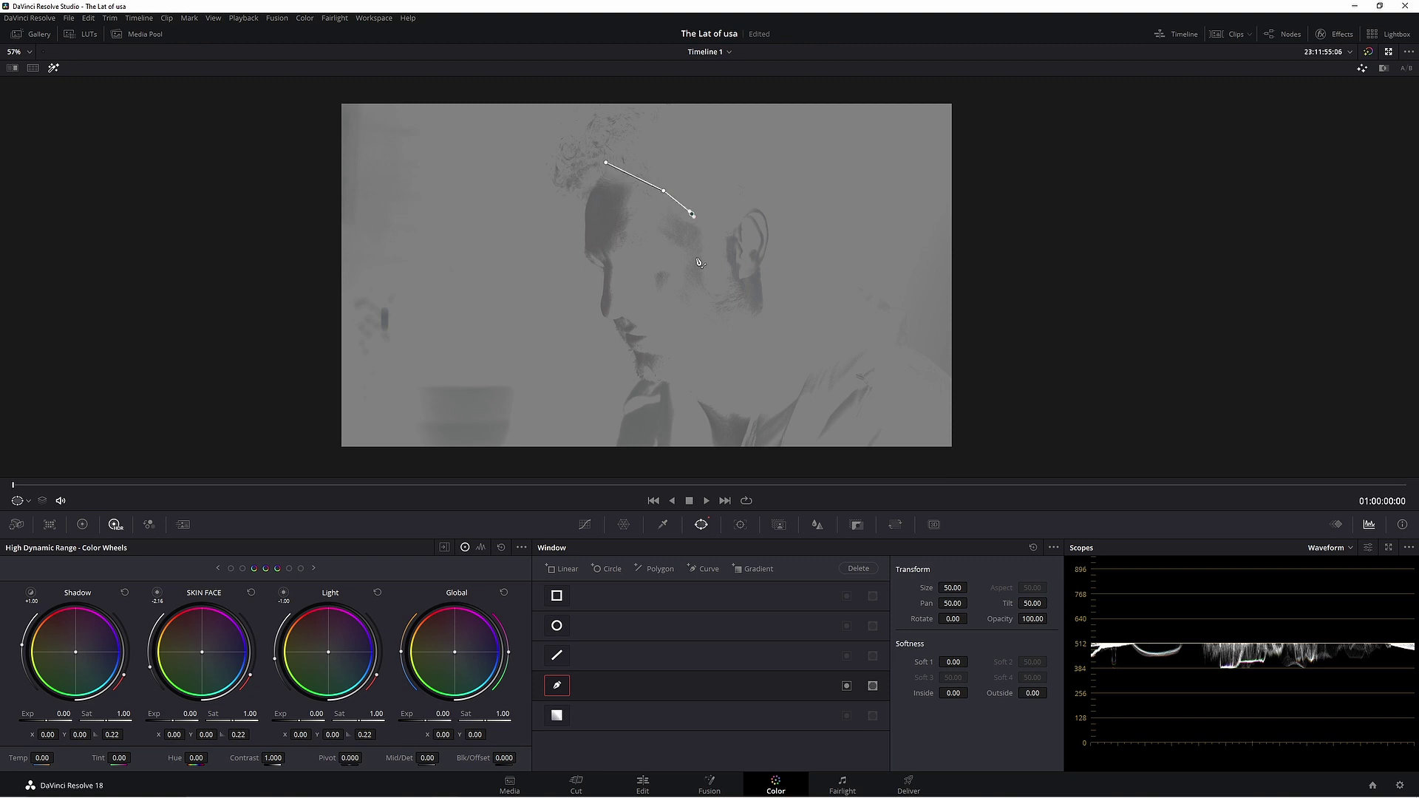
pyautogui.click(696, 298)
pyautogui.click(708, 395)
pyautogui.click(706, 450)
pyautogui.click(646, 469)
pyautogui.click(552, 436)
pyautogui.click(577, 367)
pyautogui.moveTo(566, 264); pyautogui.dragTo(566, 247)
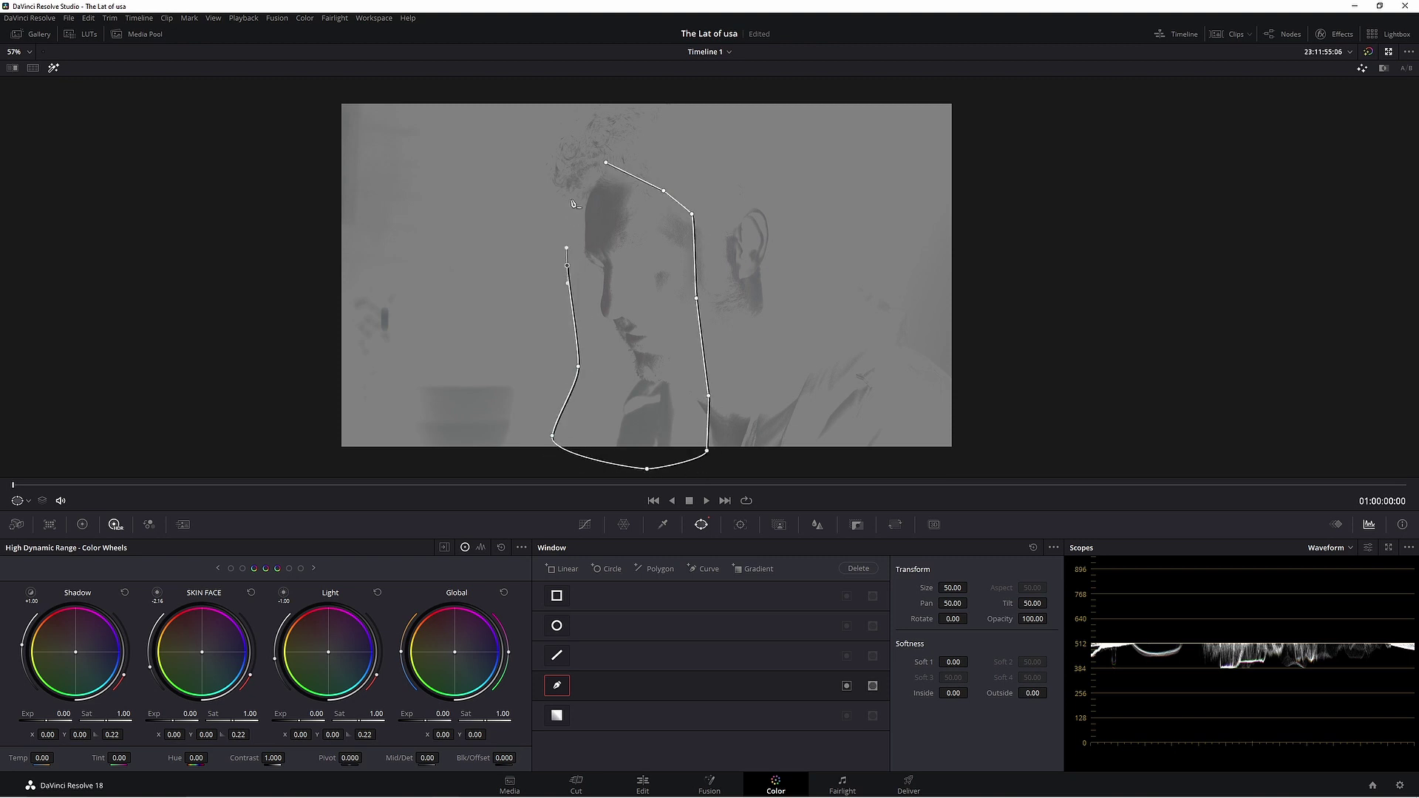
pyautogui.click(571, 199)
pyautogui.click(606, 162)
pyautogui.moveTo(945, 691); pyautogui.dragTo(1050, 692)
pyautogui.hotkey('shift', 'h')
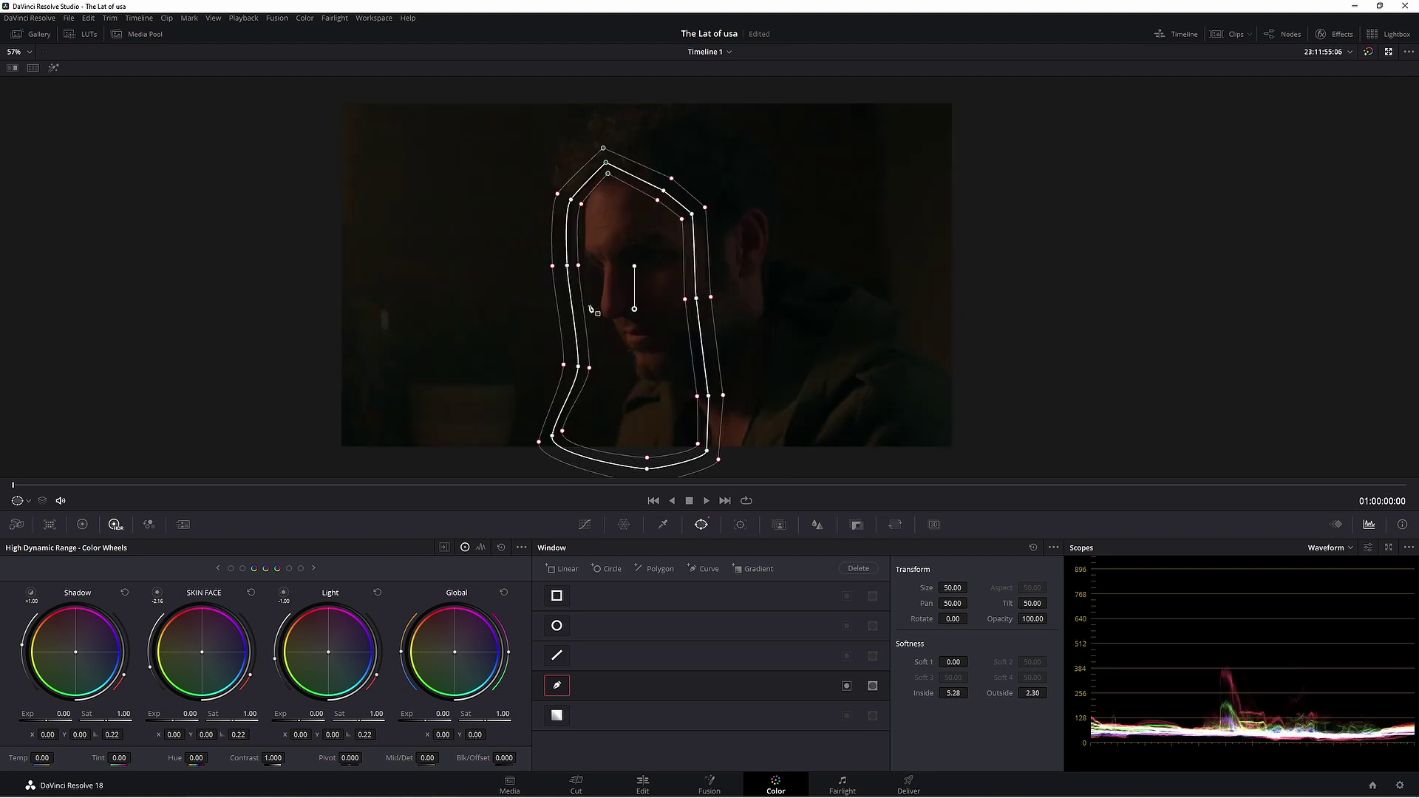
# Step: With the reference still wiped against the face, shift the SKIN FACE zone's colour balance to X -0.01 and Y 0.01
pyautogui.scroll(4, 592, 310)
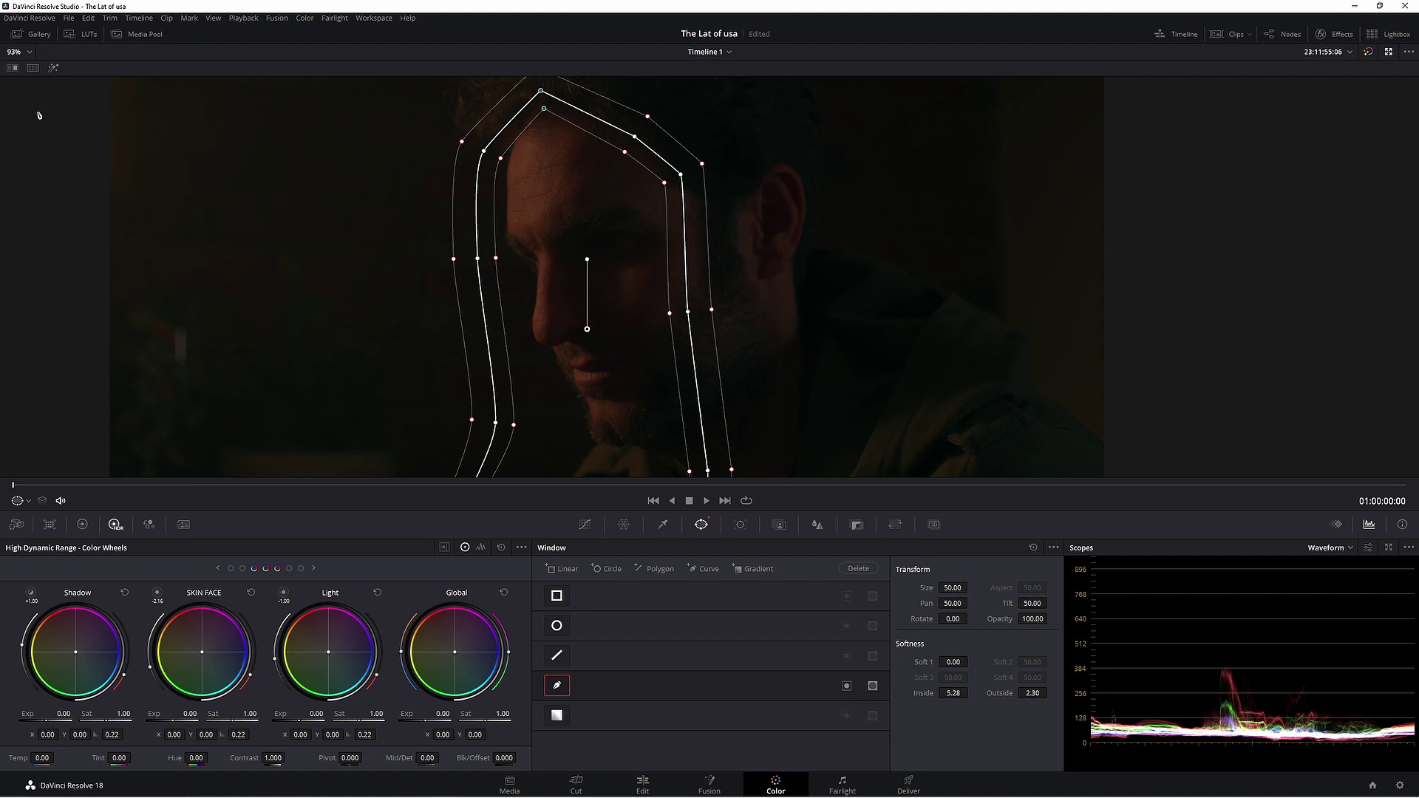
pyautogui.click(12, 67)
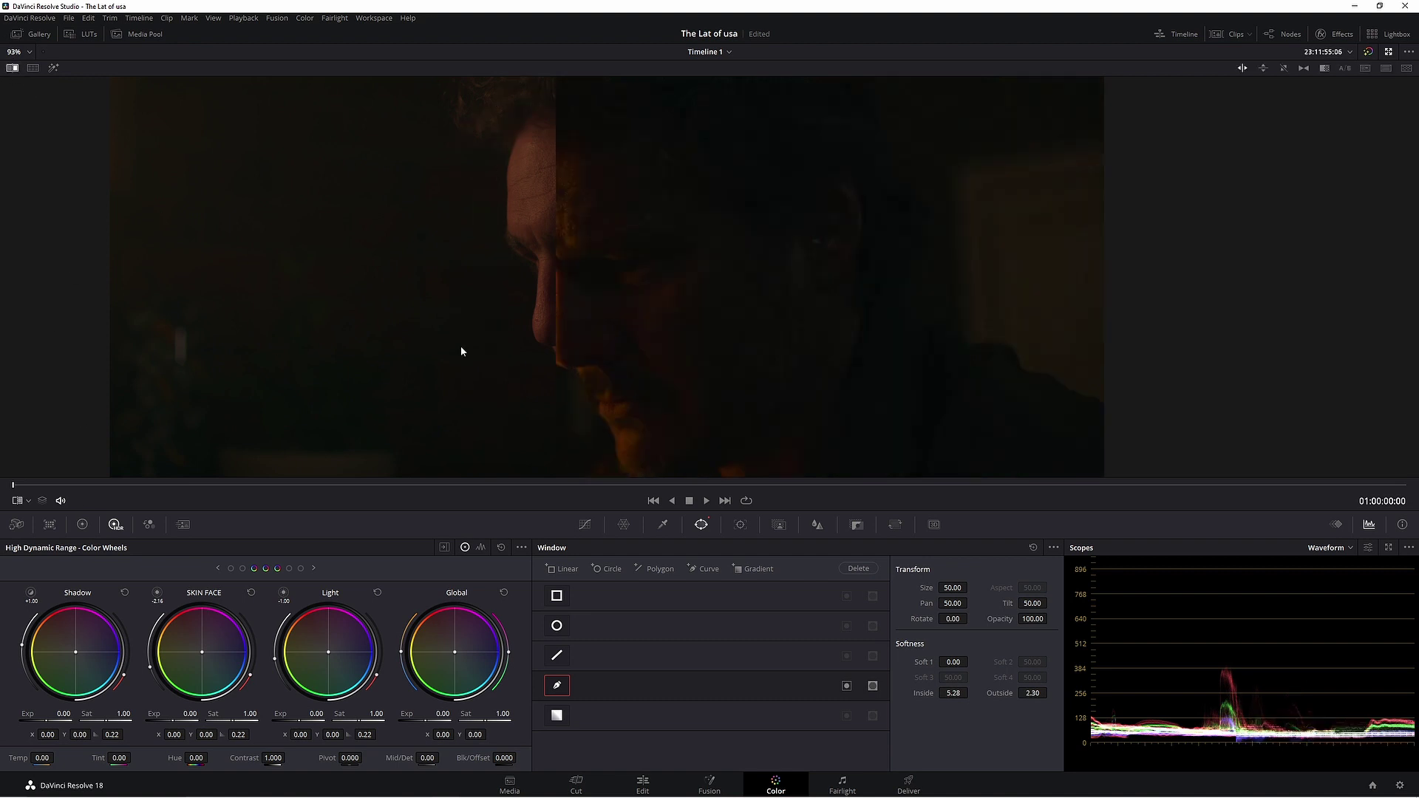
pyautogui.moveTo(461, 347); pyautogui.dragTo(541, 358)
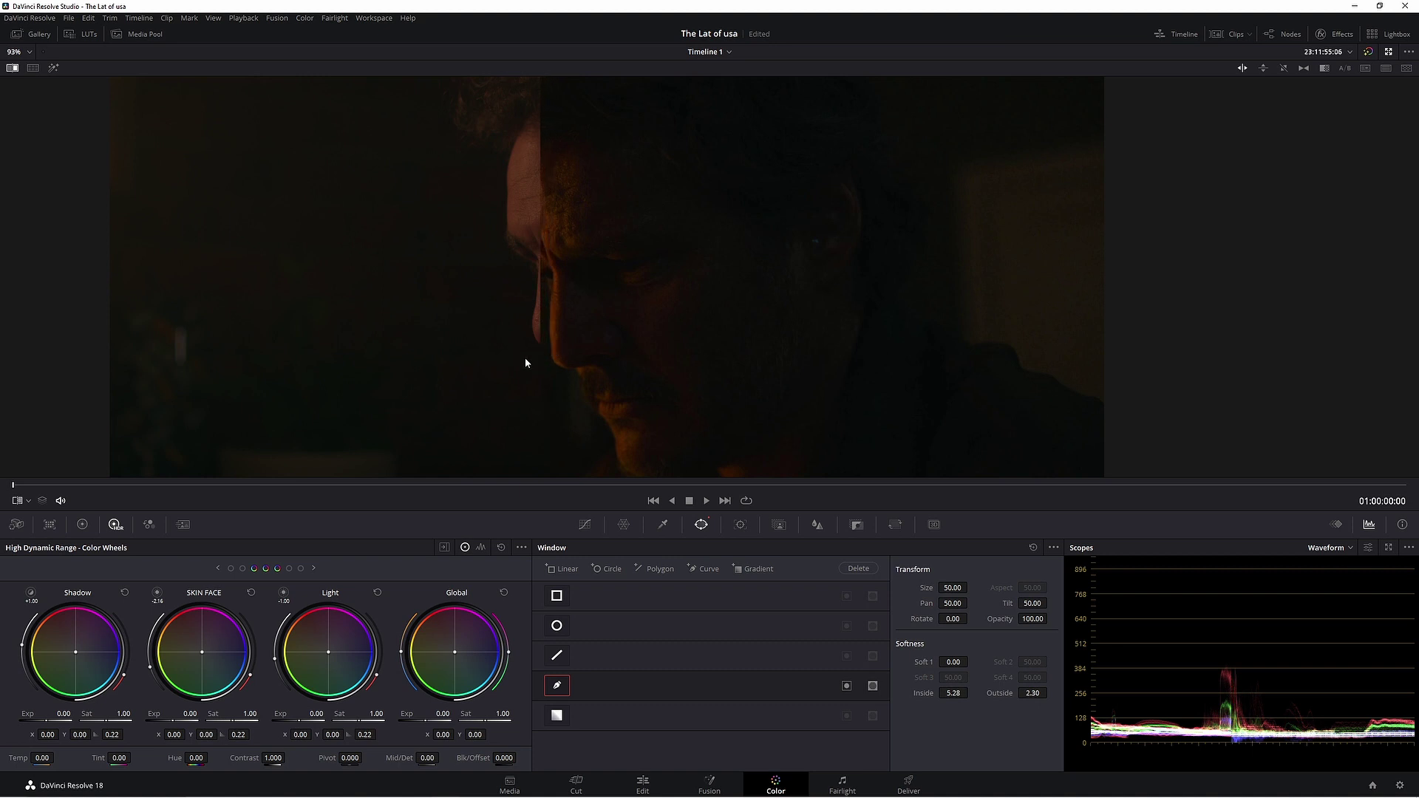
pyautogui.click(444, 547)
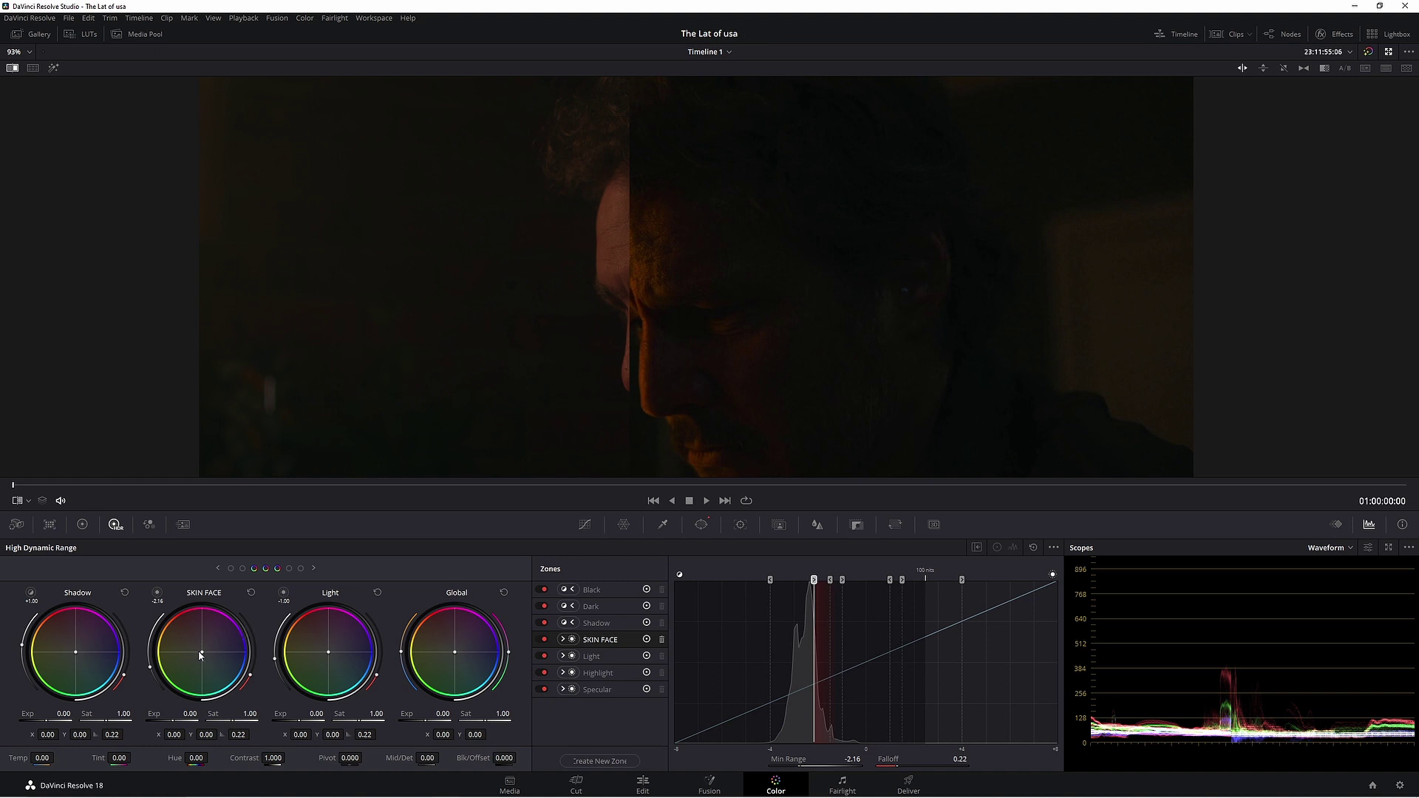
pyautogui.moveTo(199, 655); pyautogui.dragTo(199, 653)
pyautogui.scroll(3, 507, 378)
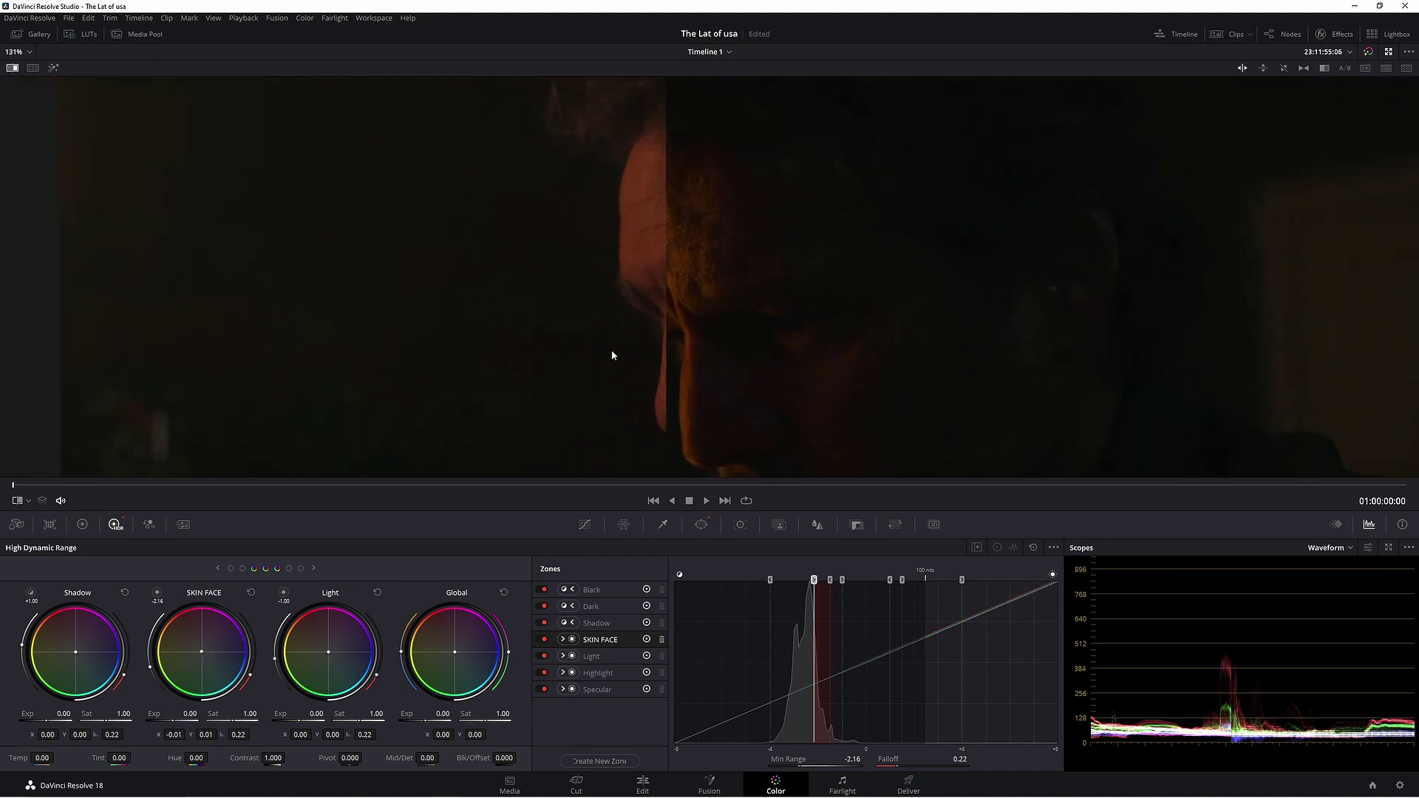
pyautogui.scroll(2, 596, 362)
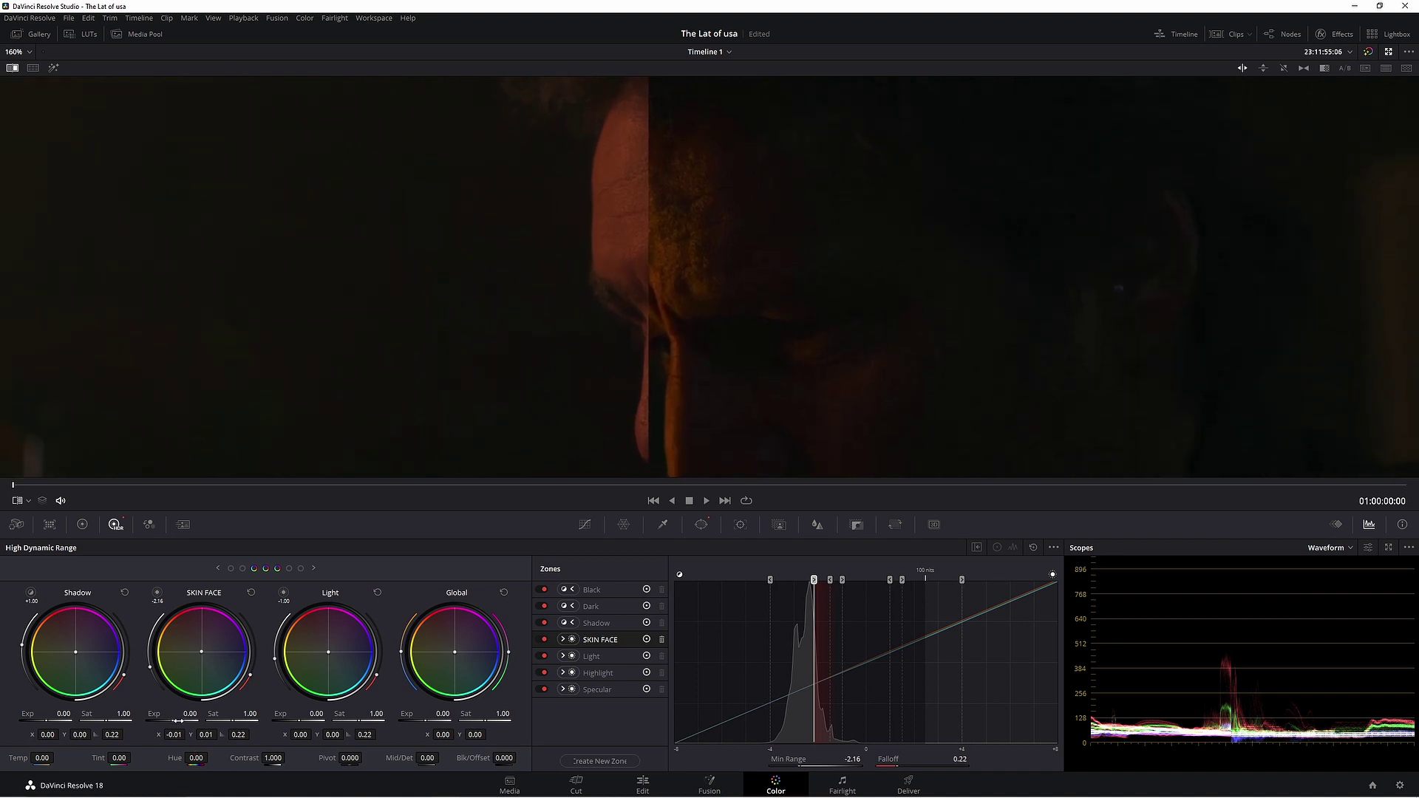
# Step: Set the SKIN FACE zone's exposure to -0.27 and Y balance to 0.00, with the node's hue at -1.50, checking against the reference
pyautogui.moveTo(187, 713); pyautogui.dragTo(179, 720)
pyautogui.scroll(-2, 632, 333)
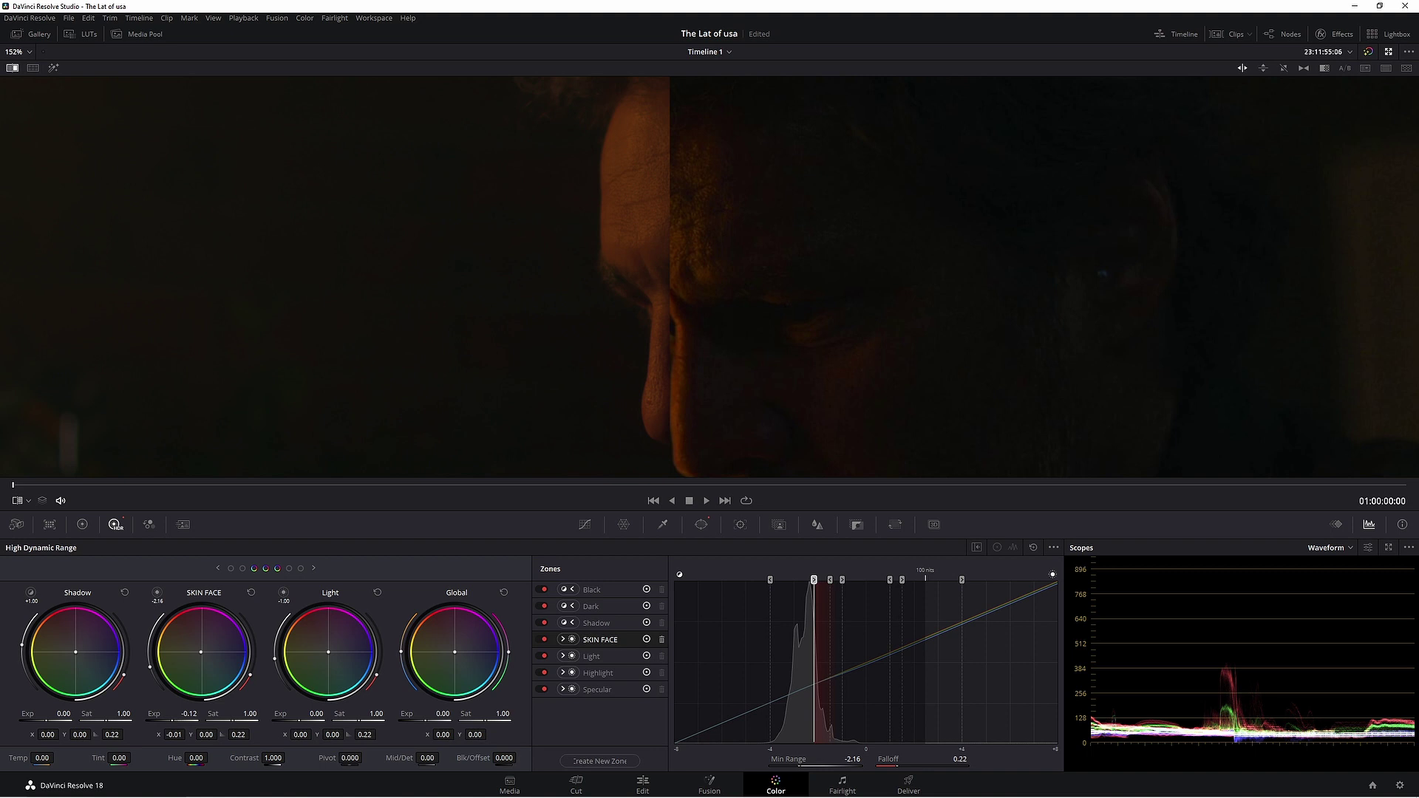
pyautogui.moveTo(189, 713); pyautogui.dragTo(196, 713)
pyautogui.scroll(2, 610, 353)
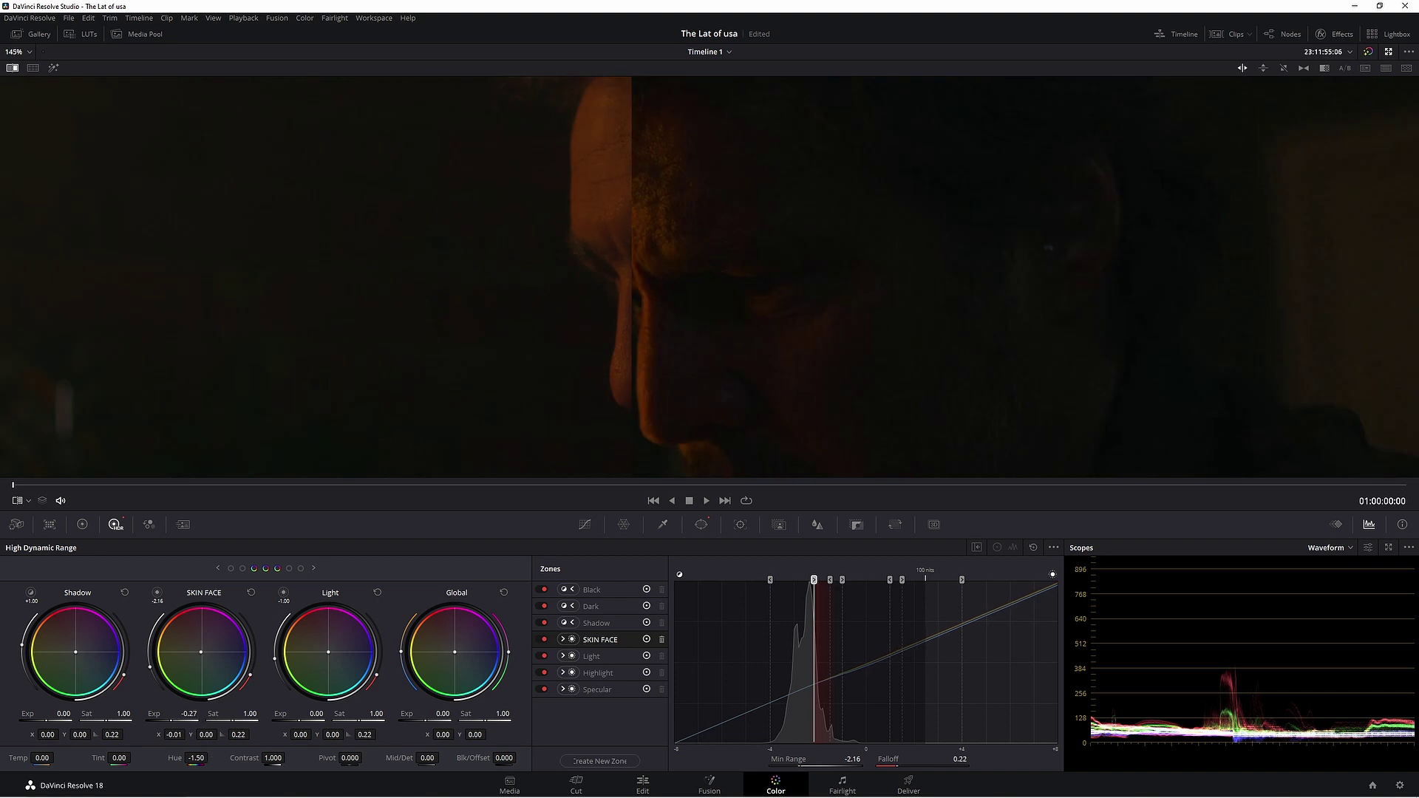
pyautogui.scroll(-3, 591, 377)
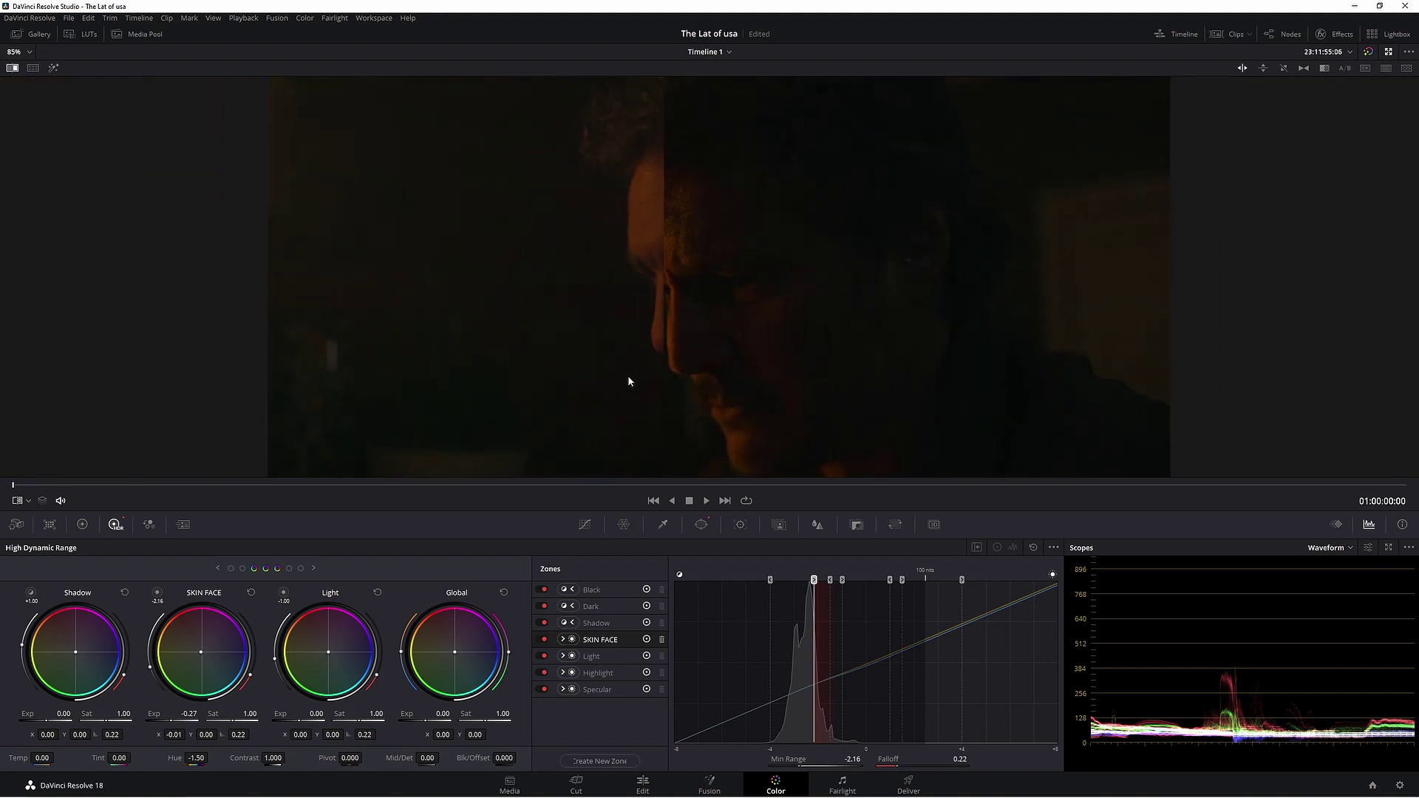
pyautogui.hotkey('ctrl', 'f')
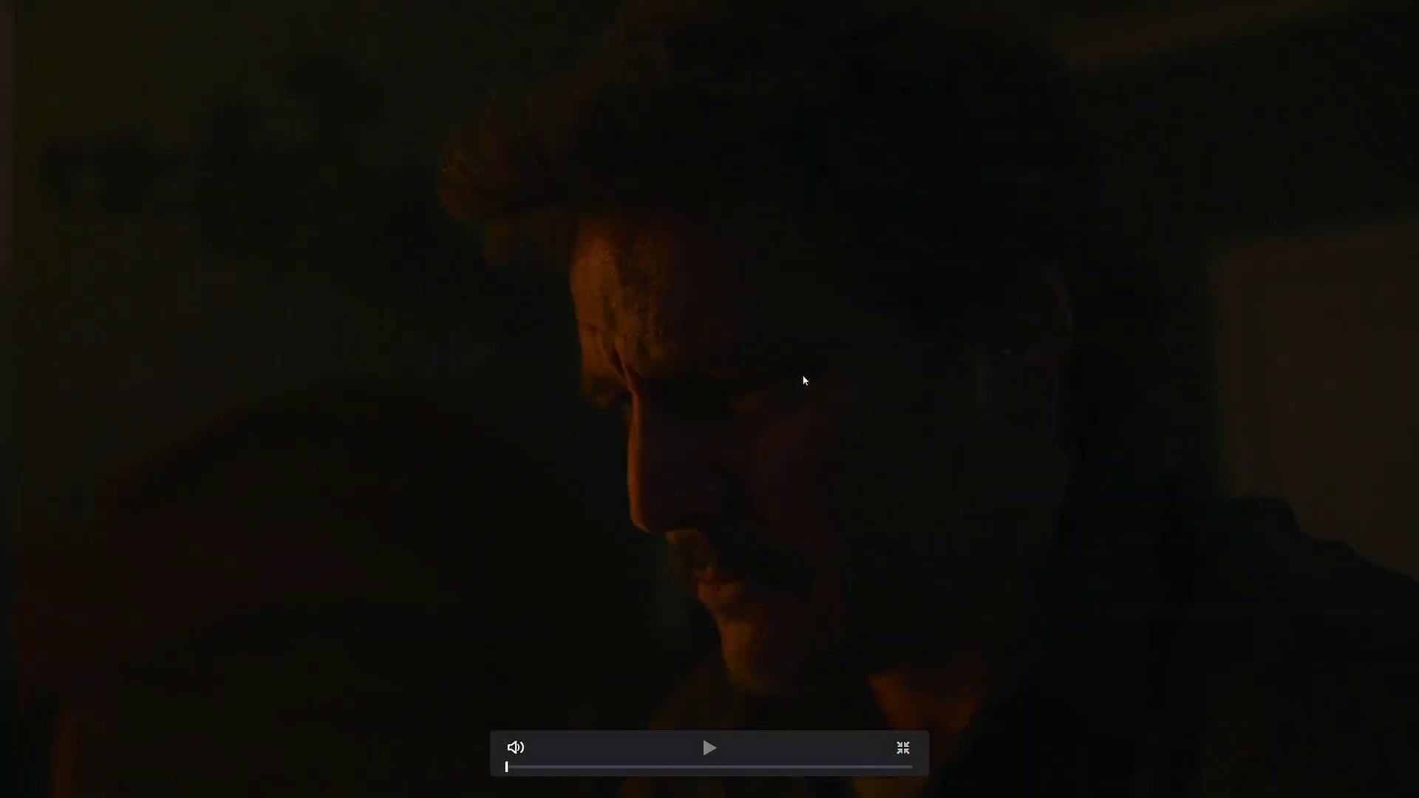
pyautogui.hotkey('ctrl', 'f')
# Step: Add another parallel node below SKIN FACE and label it FACE LIGHT
pyautogui.hotkey('alt', 'l')
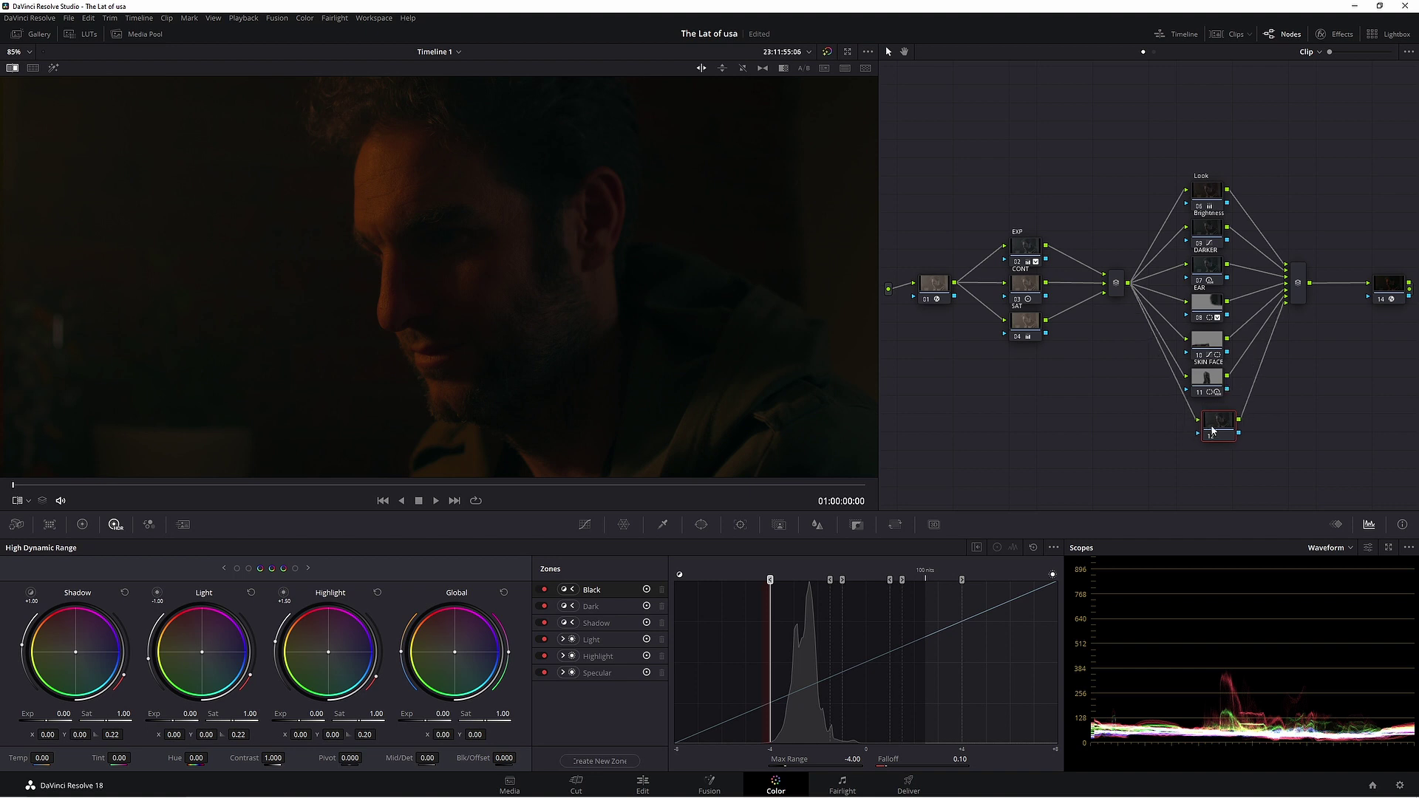
pyautogui.hotkey('alt', 'f')
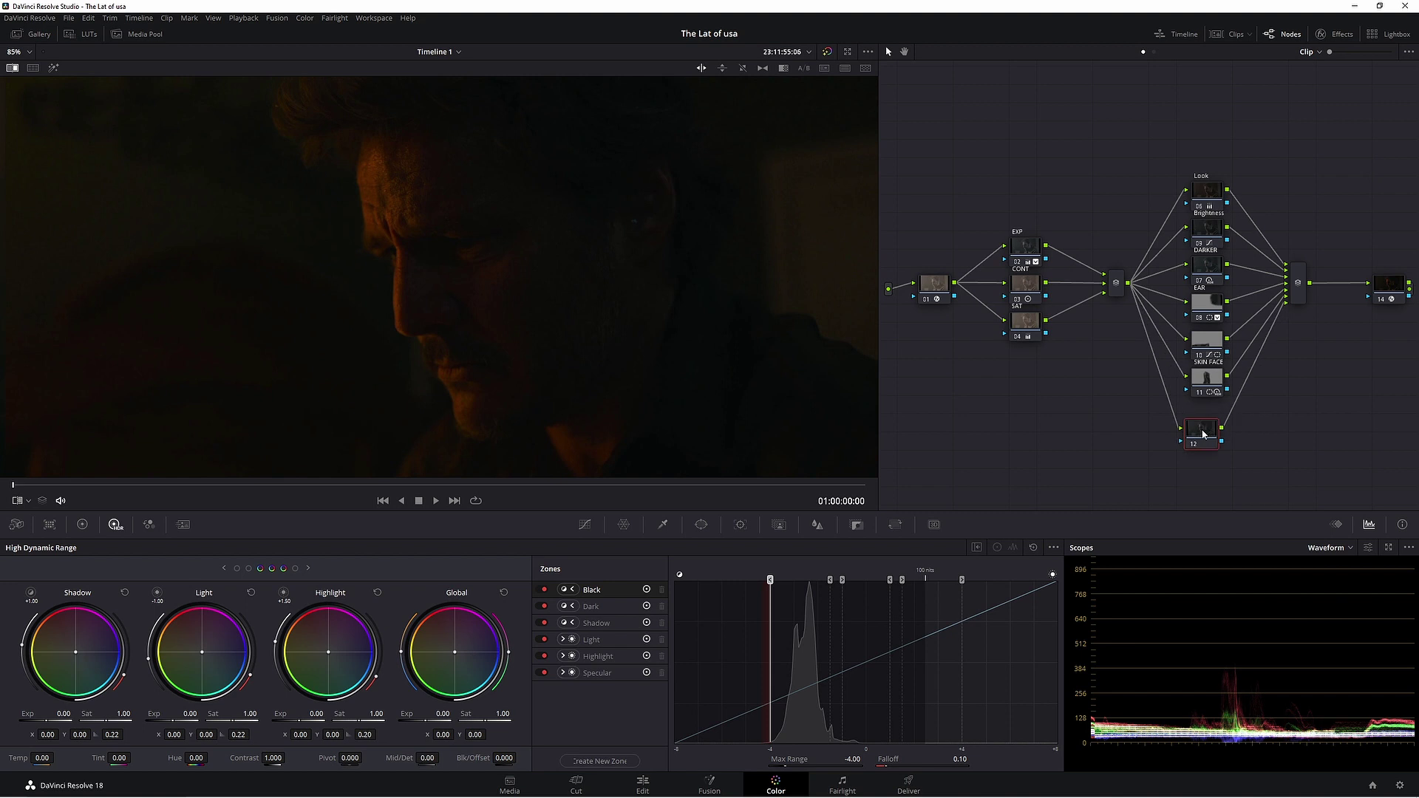
pyautogui.moveTo(1202, 434); pyautogui.dragTo(1206, 434)
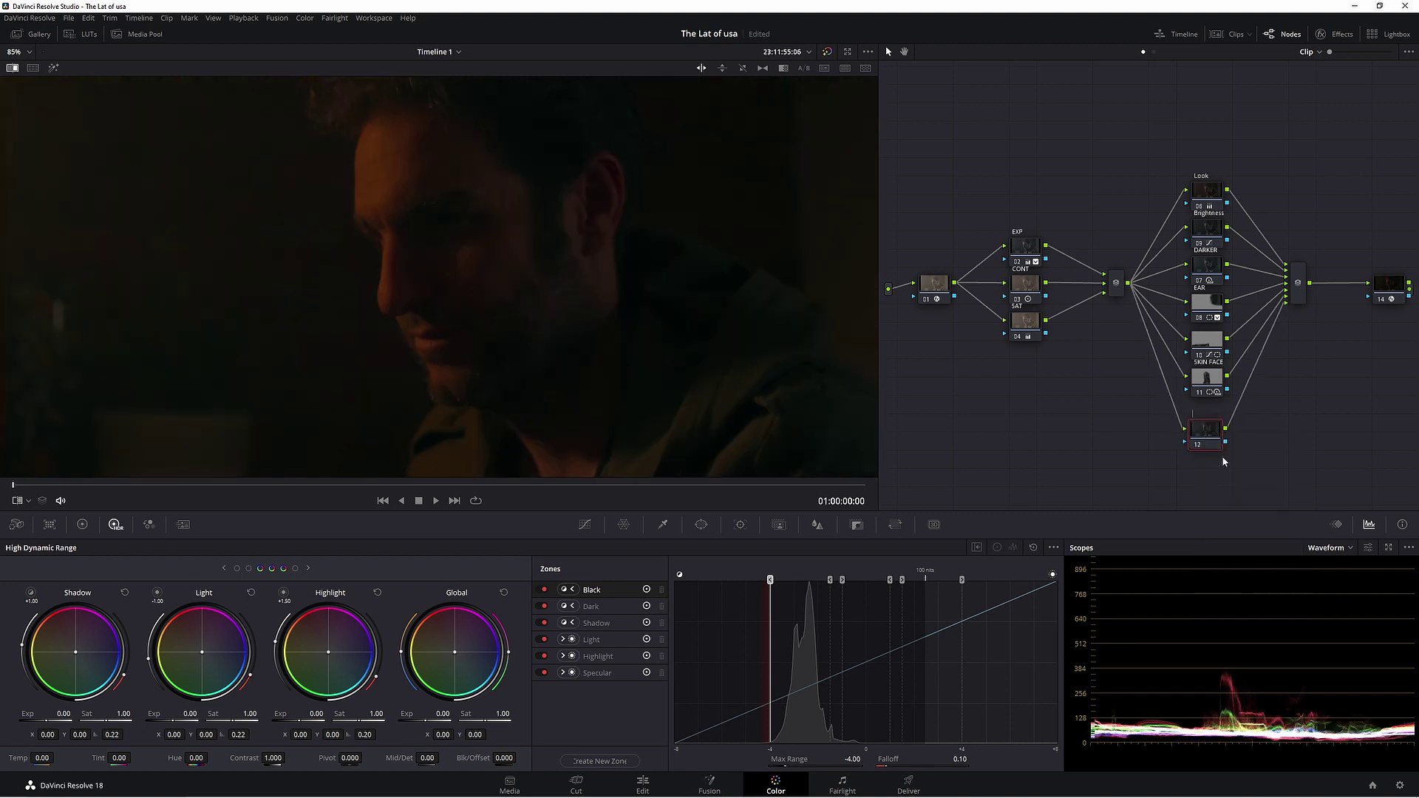
pyautogui.write('FACE LIGHT')
pyautogui.press('Return')
# Step: Create a new HDR light zone named LIGHT FACE on the FACE LIGHT node
pyautogui.hotkey('alt', 'f')
pyautogui.moveTo(744, 305); pyautogui.dragTo(730, 284)
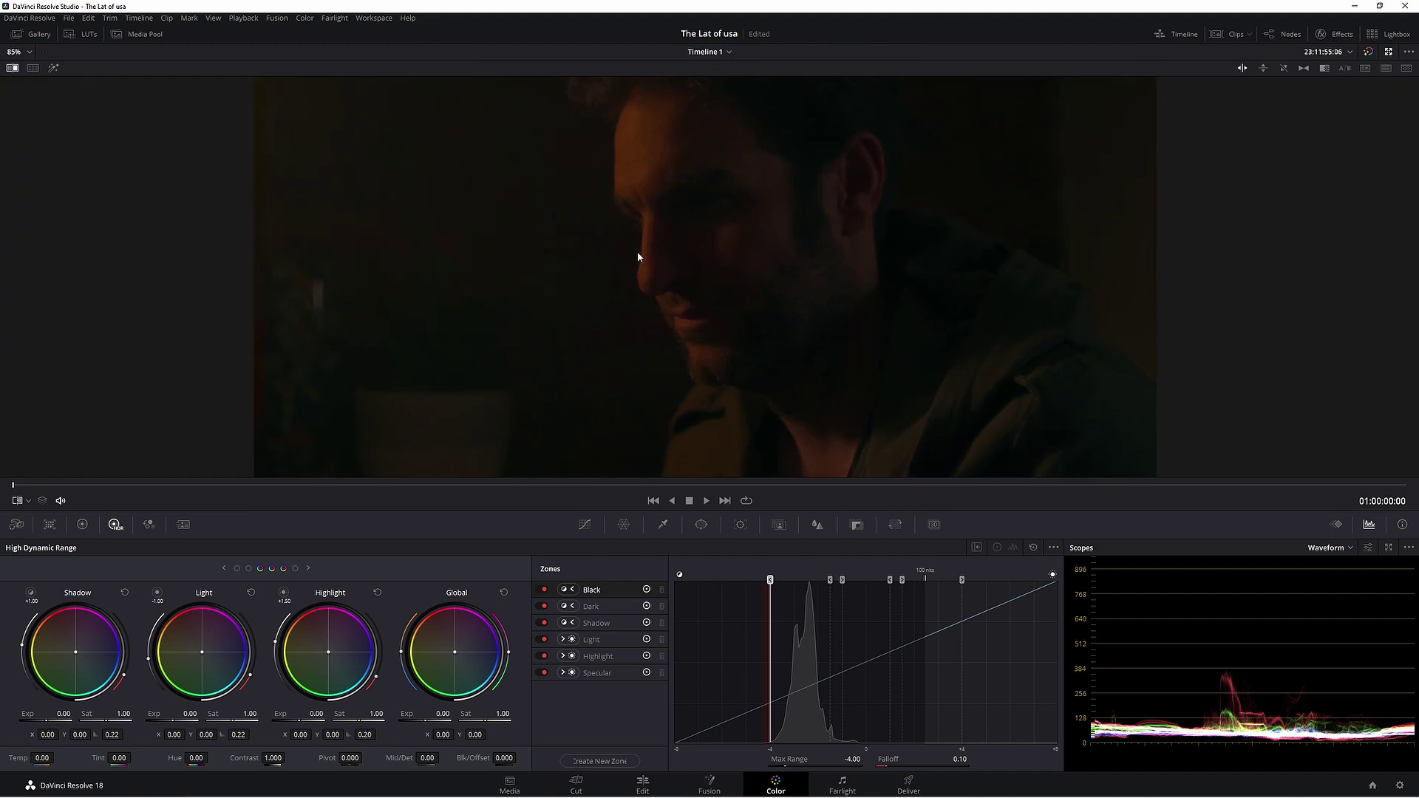
pyautogui.scroll(-3, 608, 258)
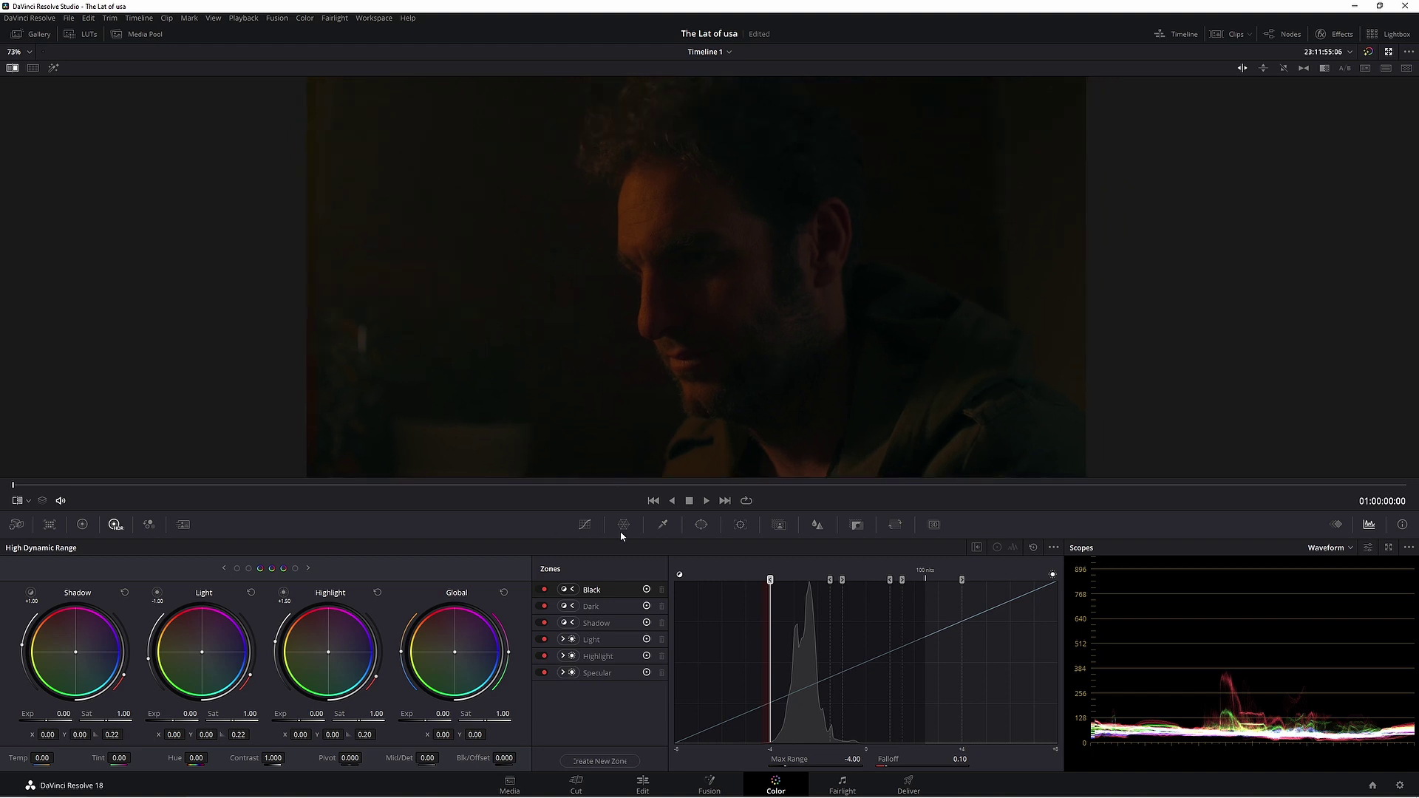
pyautogui.click(600, 761)
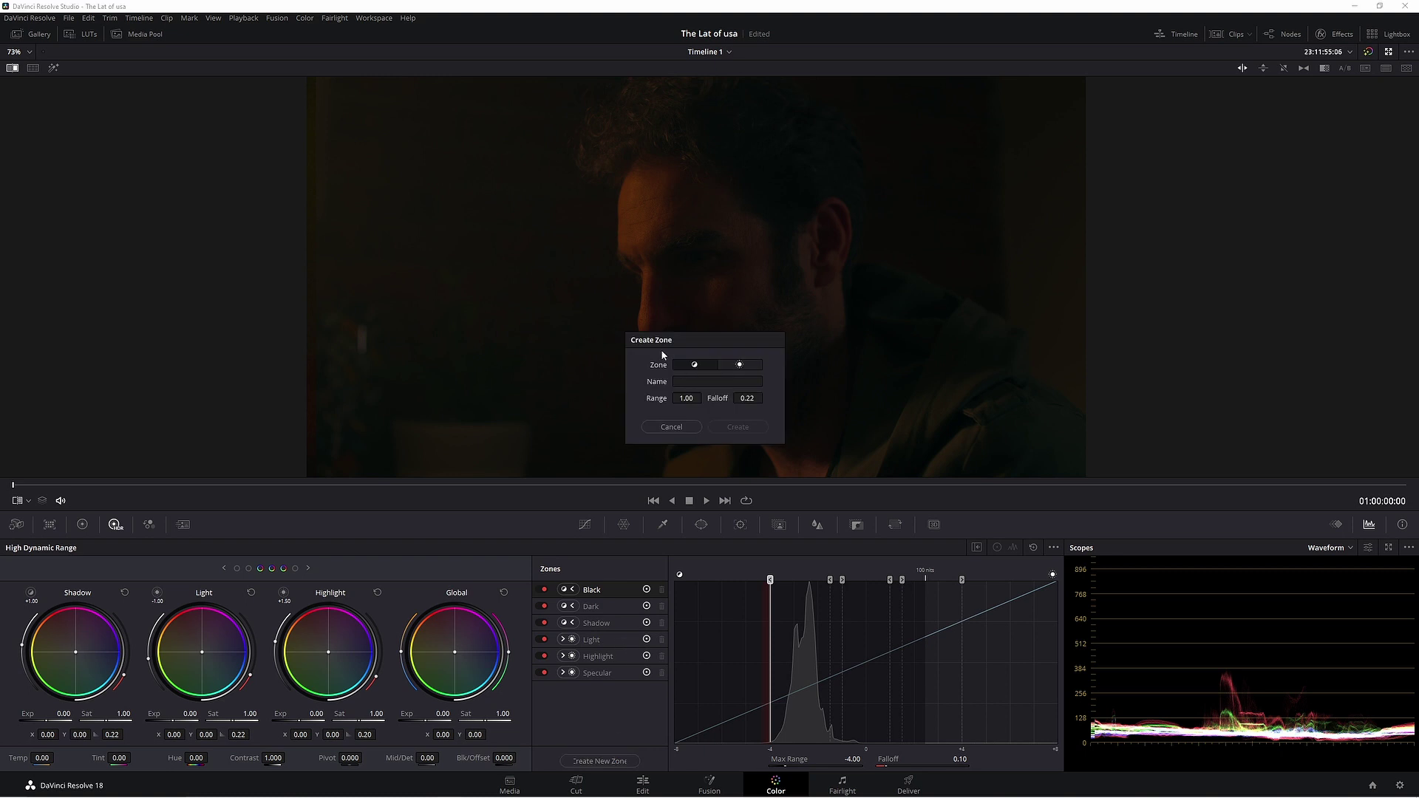
pyautogui.moveTo(662, 355); pyautogui.dragTo(714, 387)
pyautogui.click(749, 416)
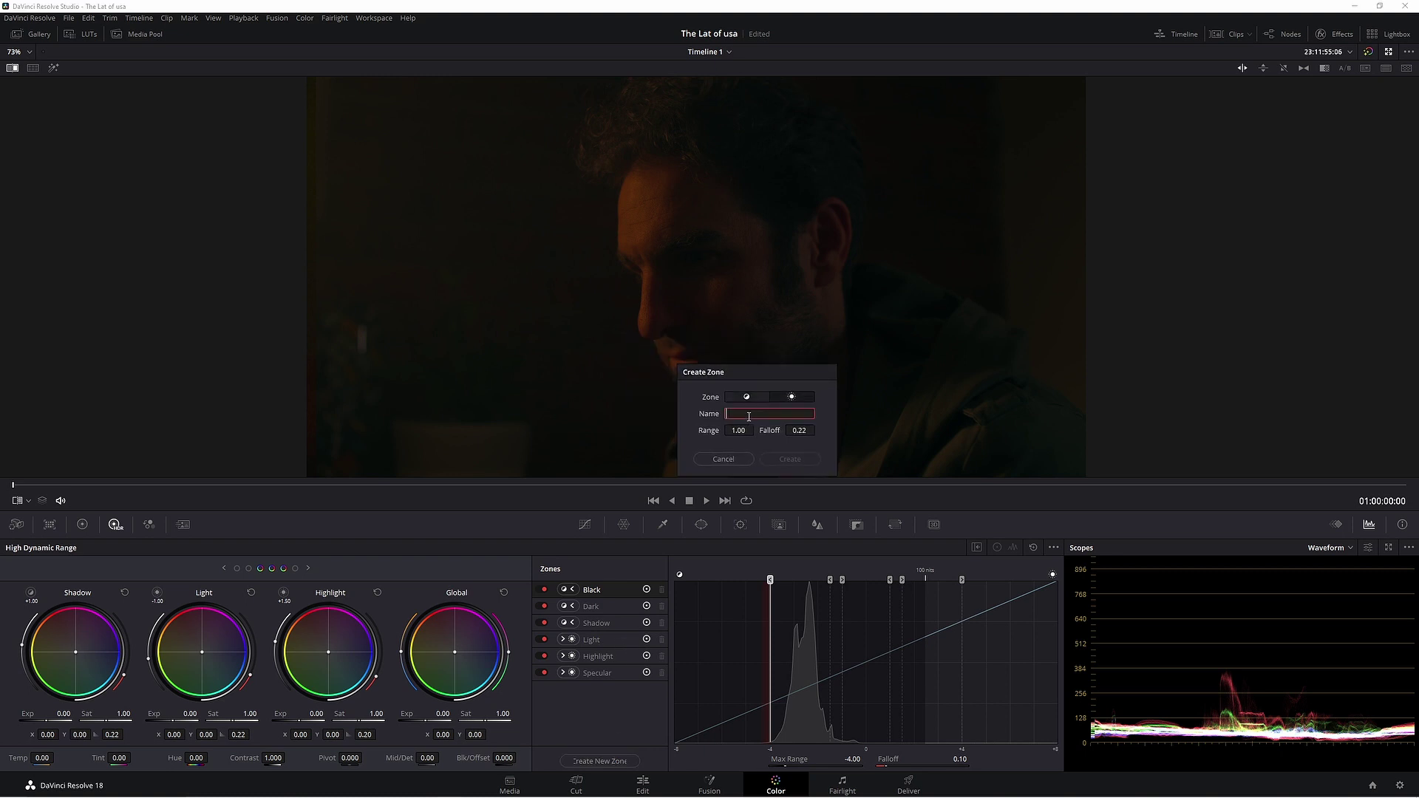
pyautogui.write('LIGHT FACE')
pyautogui.click(790, 459)
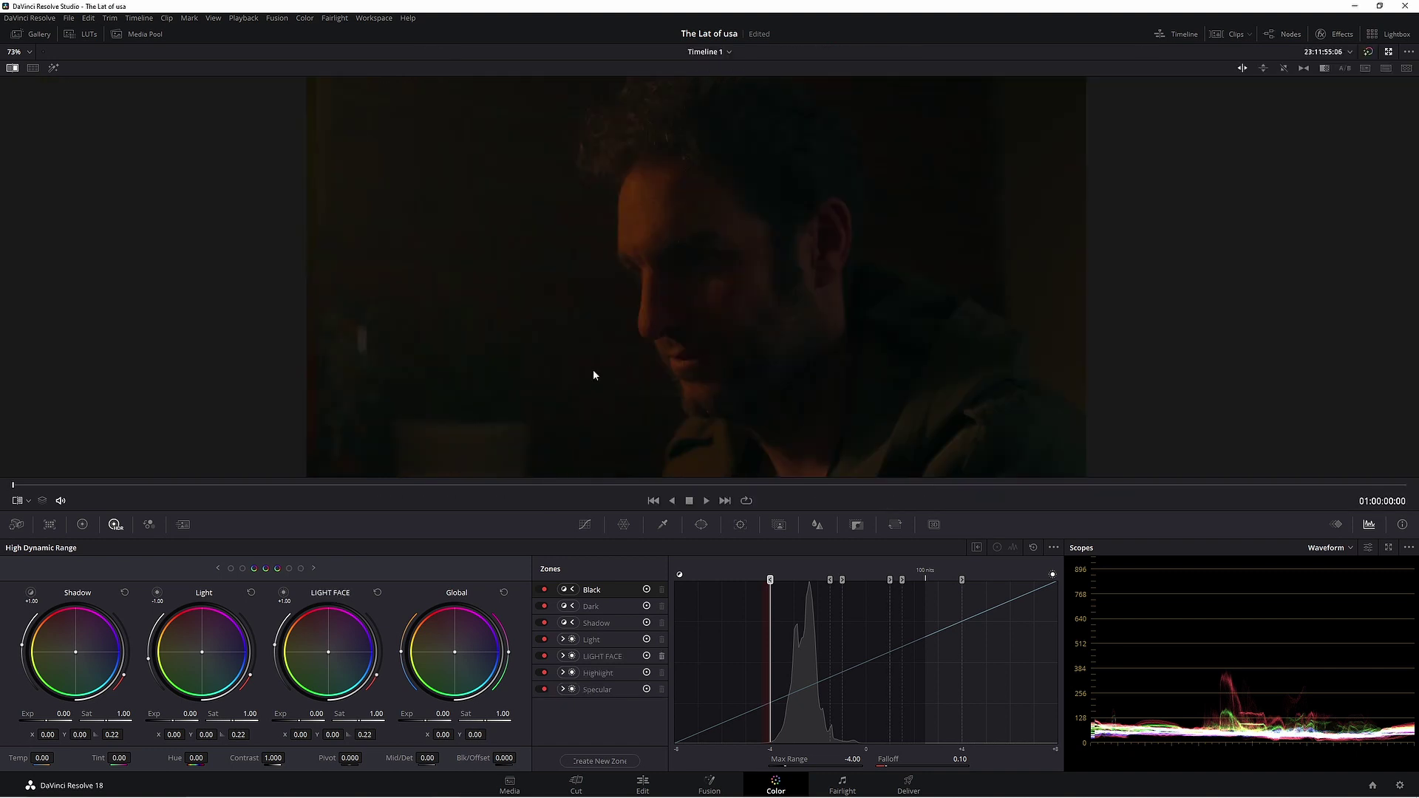
# Step: Set the LIGHT FACE zone's minimum range to -0.96, falloff to 0.23 and exposure to 0.36 while checking the face
pyautogui.scroll(3, 592, 370)
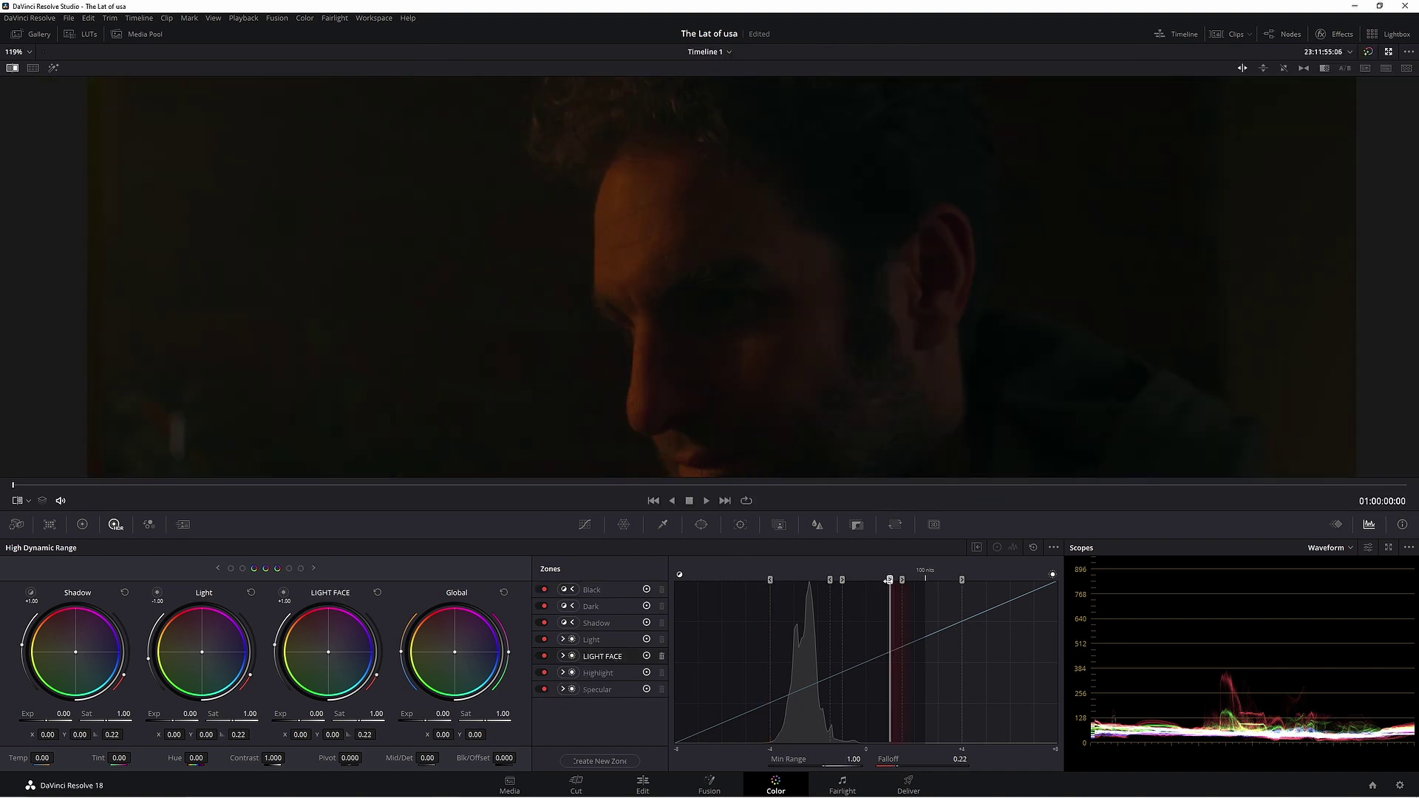
pyautogui.moveTo(890, 581); pyautogui.dragTo(844, 596)
pyautogui.hotkey('shift', 'h')
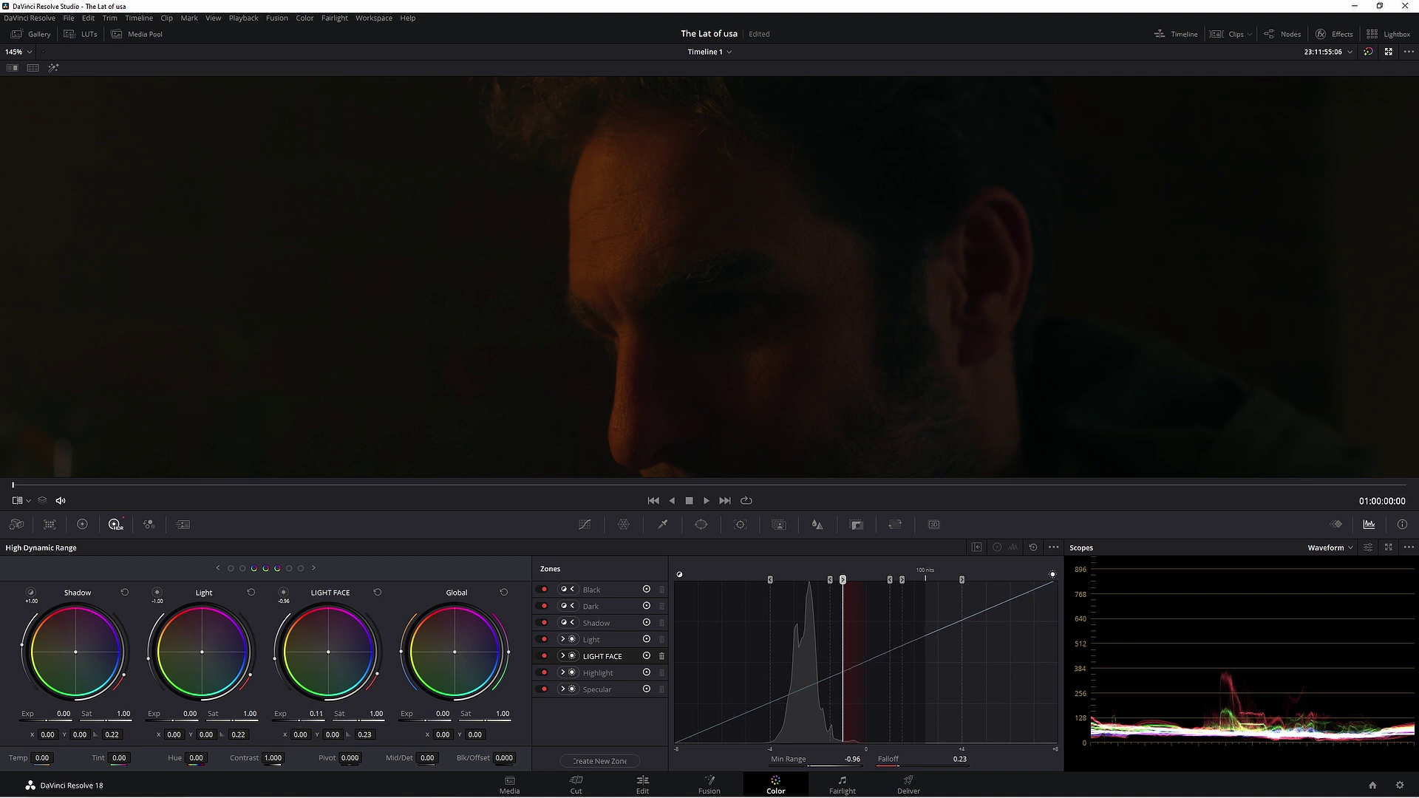
pyautogui.moveTo(316, 713); pyautogui.dragTo(331, 714)
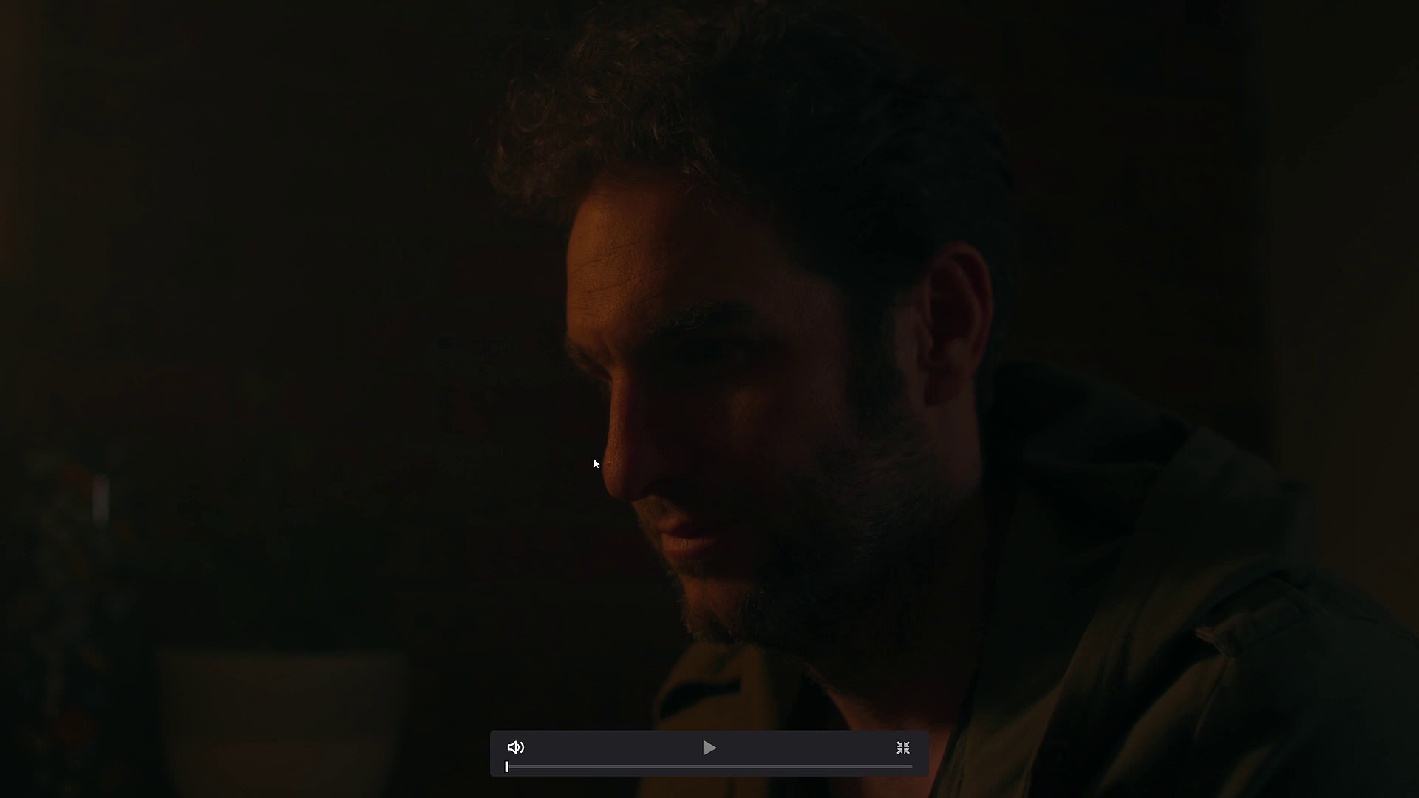
pyautogui.press('Escape')
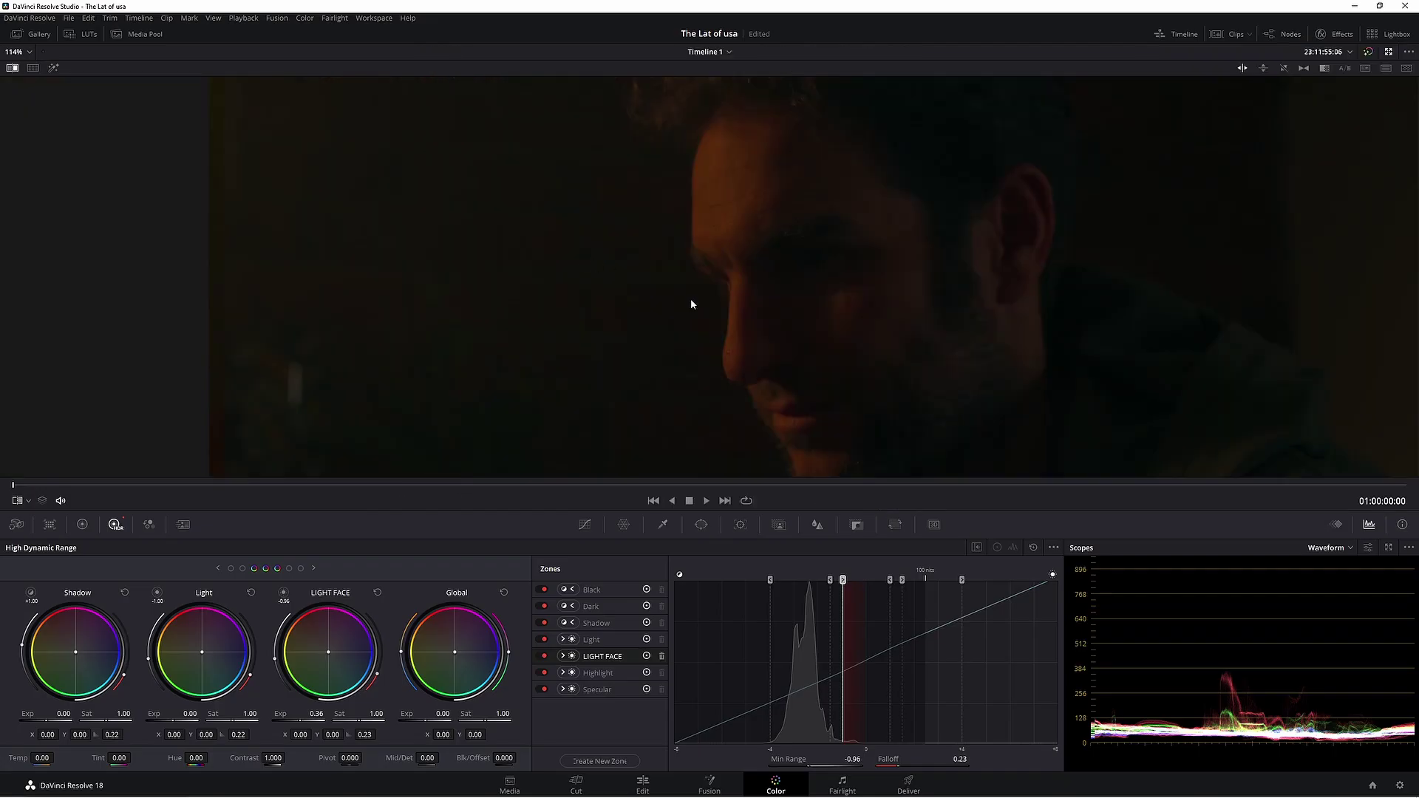
pyautogui.scroll(-3, 820, 222)
pyautogui.scroll(3, 790, 258)
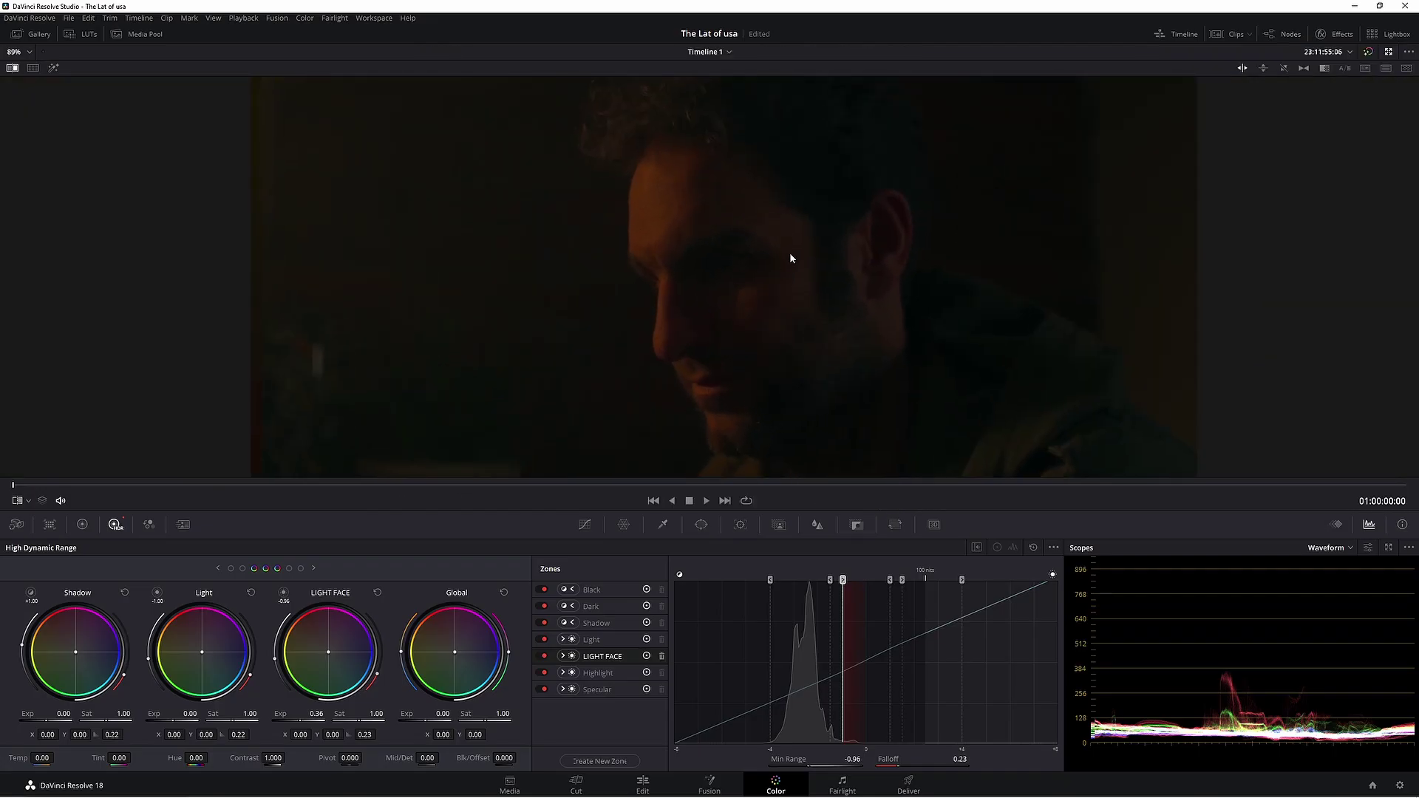
pyautogui.scroll(2, 866, 177)
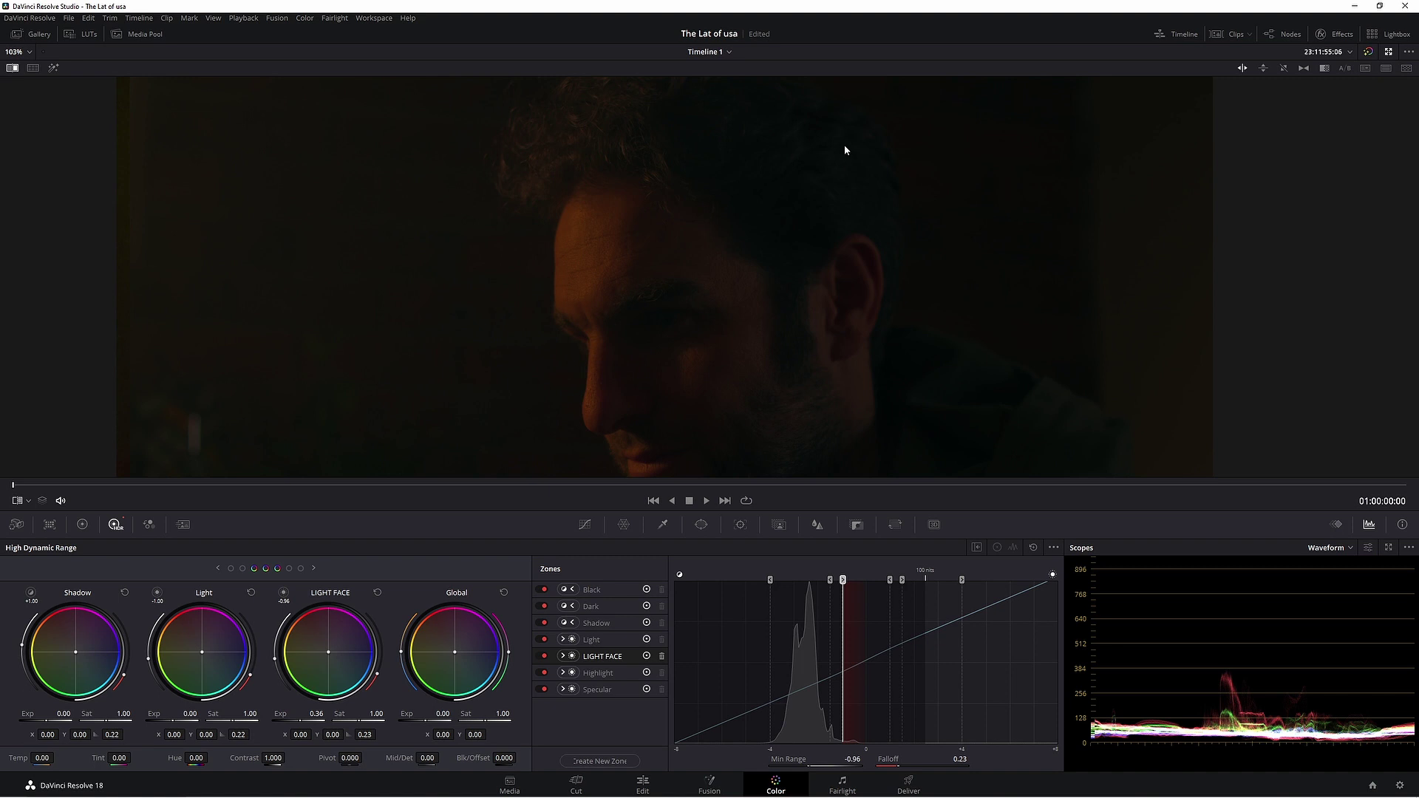
# Step: On the DARKER node, set the Darker zone's X balance to 0.00 and exposure to 0.18, comparing against the reference still
pyautogui.hotkey('alt', 'f')
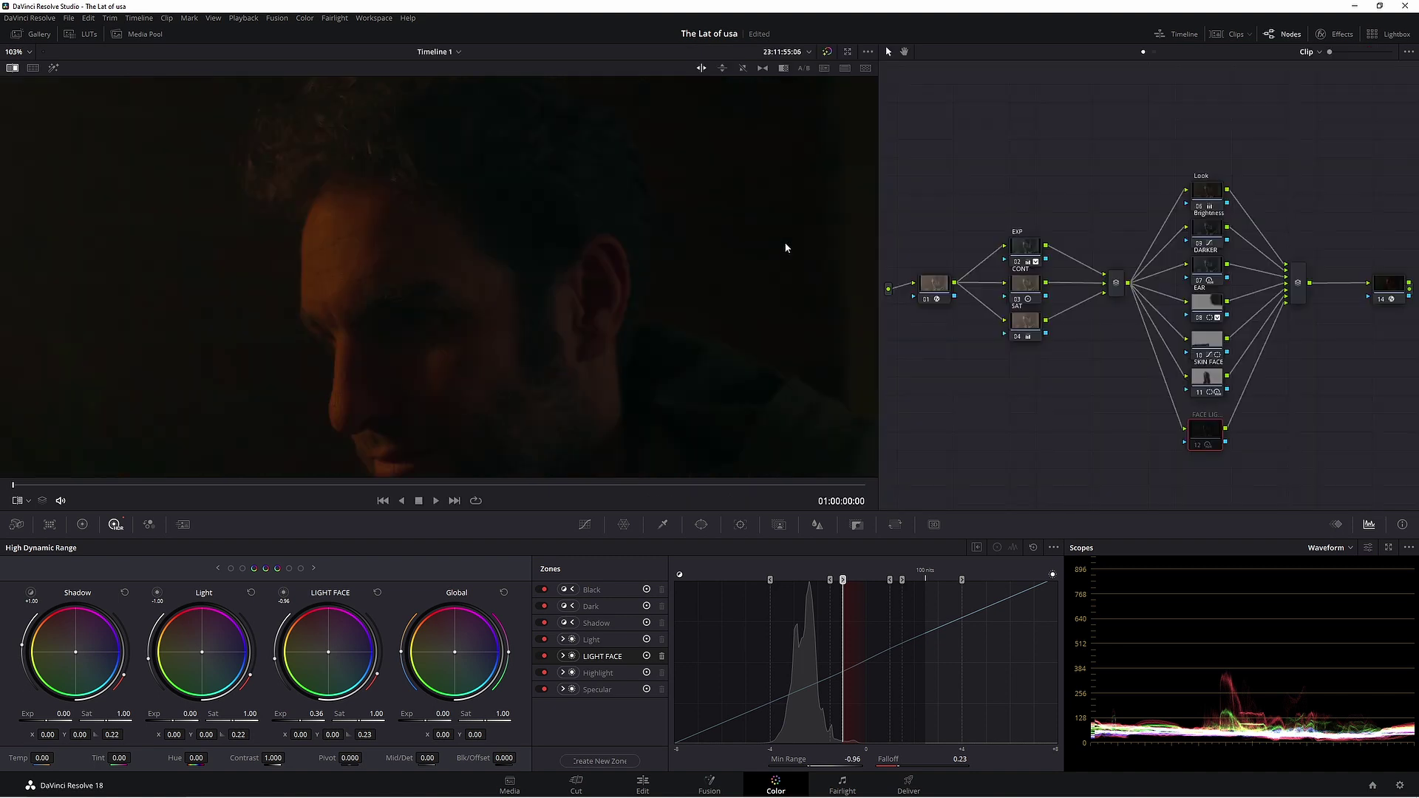
pyautogui.click(1214, 271)
pyautogui.hotkey('alt', 'f')
pyautogui.scroll(5, 842, 299)
pyautogui.moveTo(836, 294); pyautogui.dragTo(624, 407)
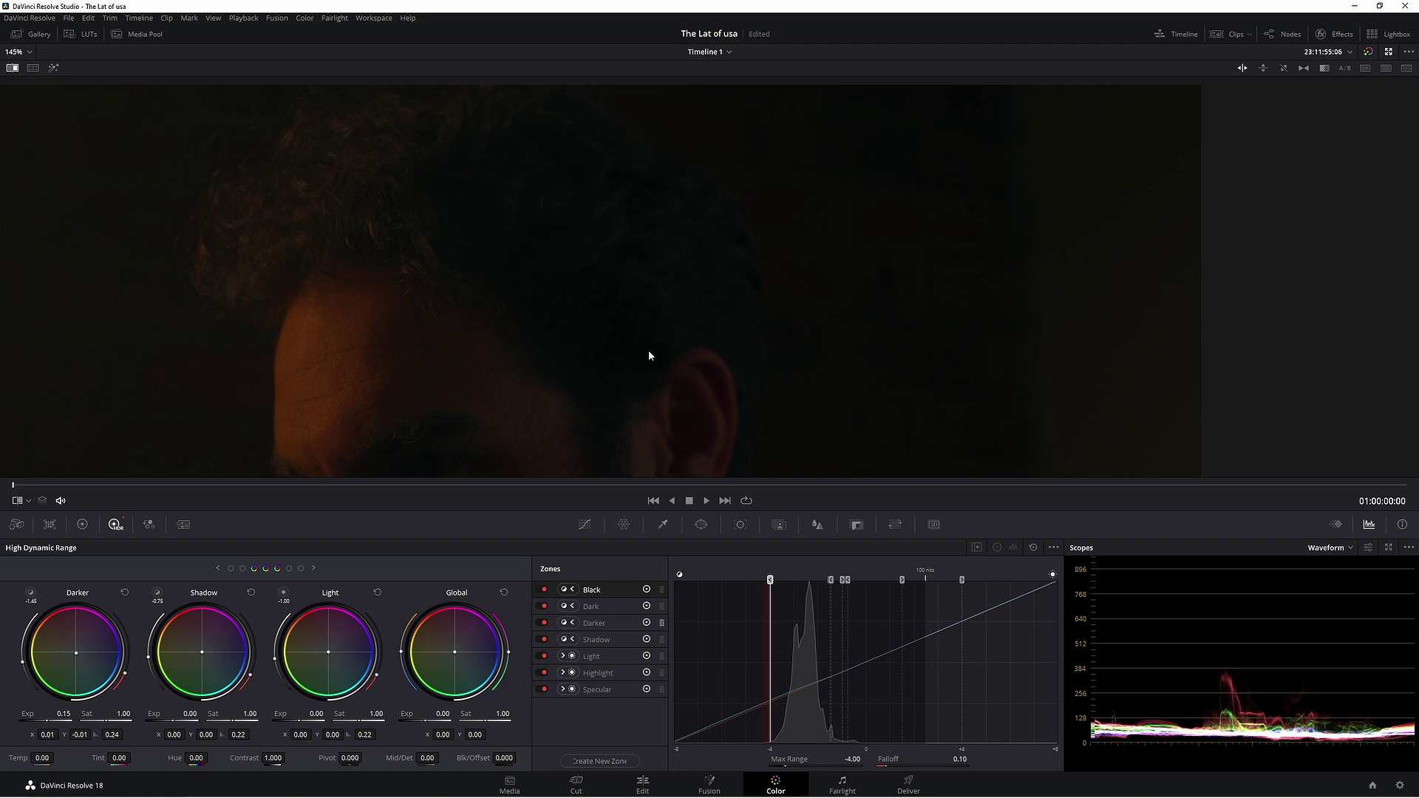
pyautogui.click(77, 657)
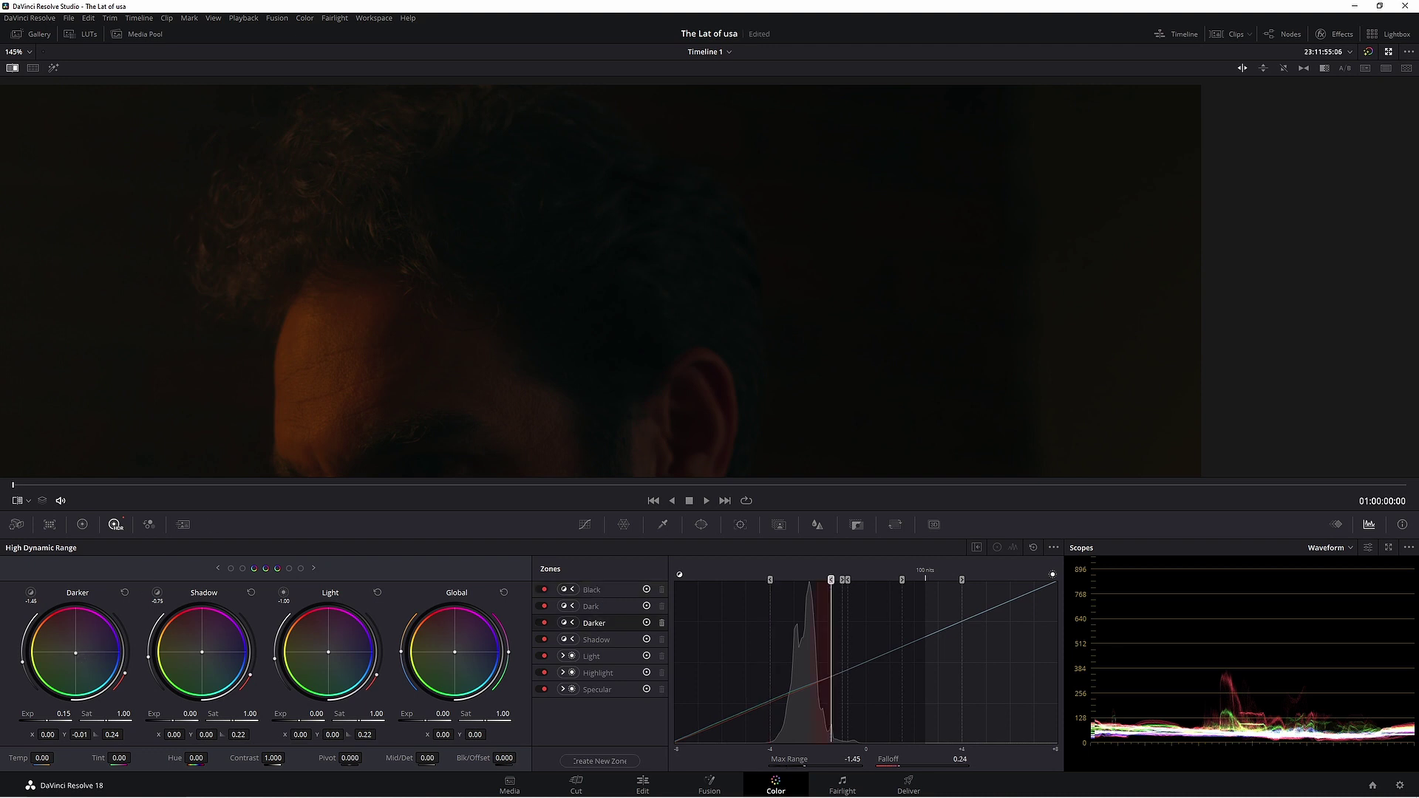
pyautogui.scroll(-4, 376, 339)
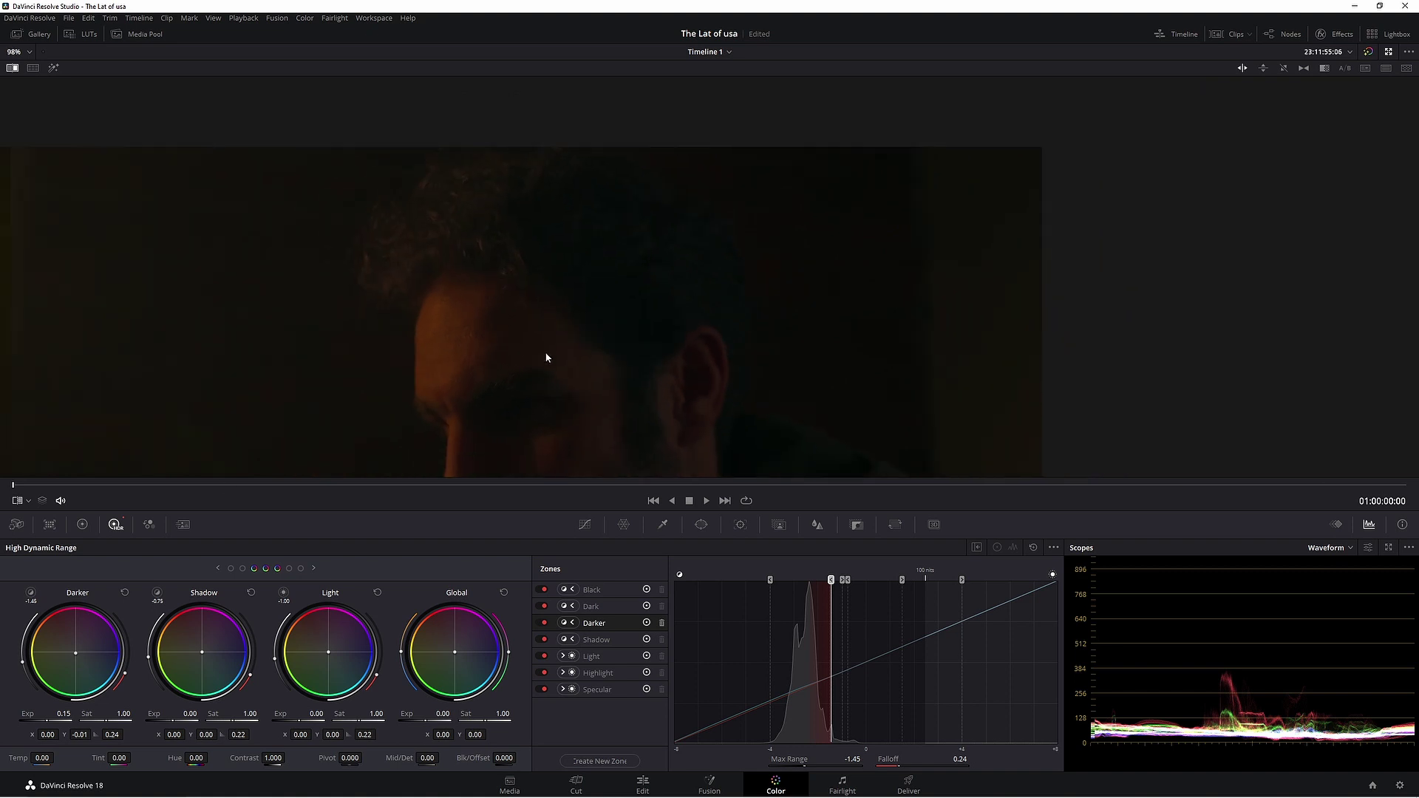
pyautogui.hotkey('ctrl', 'f')
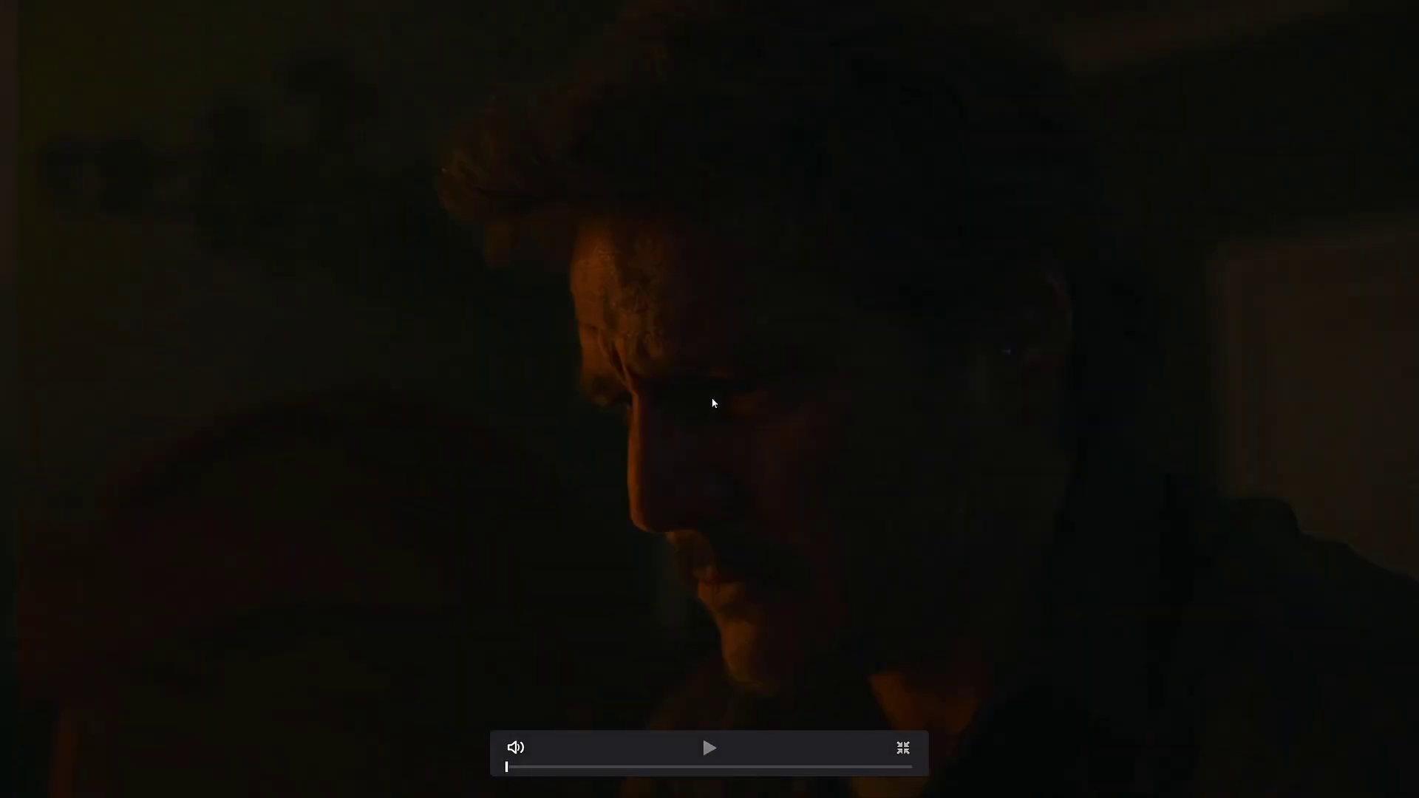
pyautogui.press('Escape')
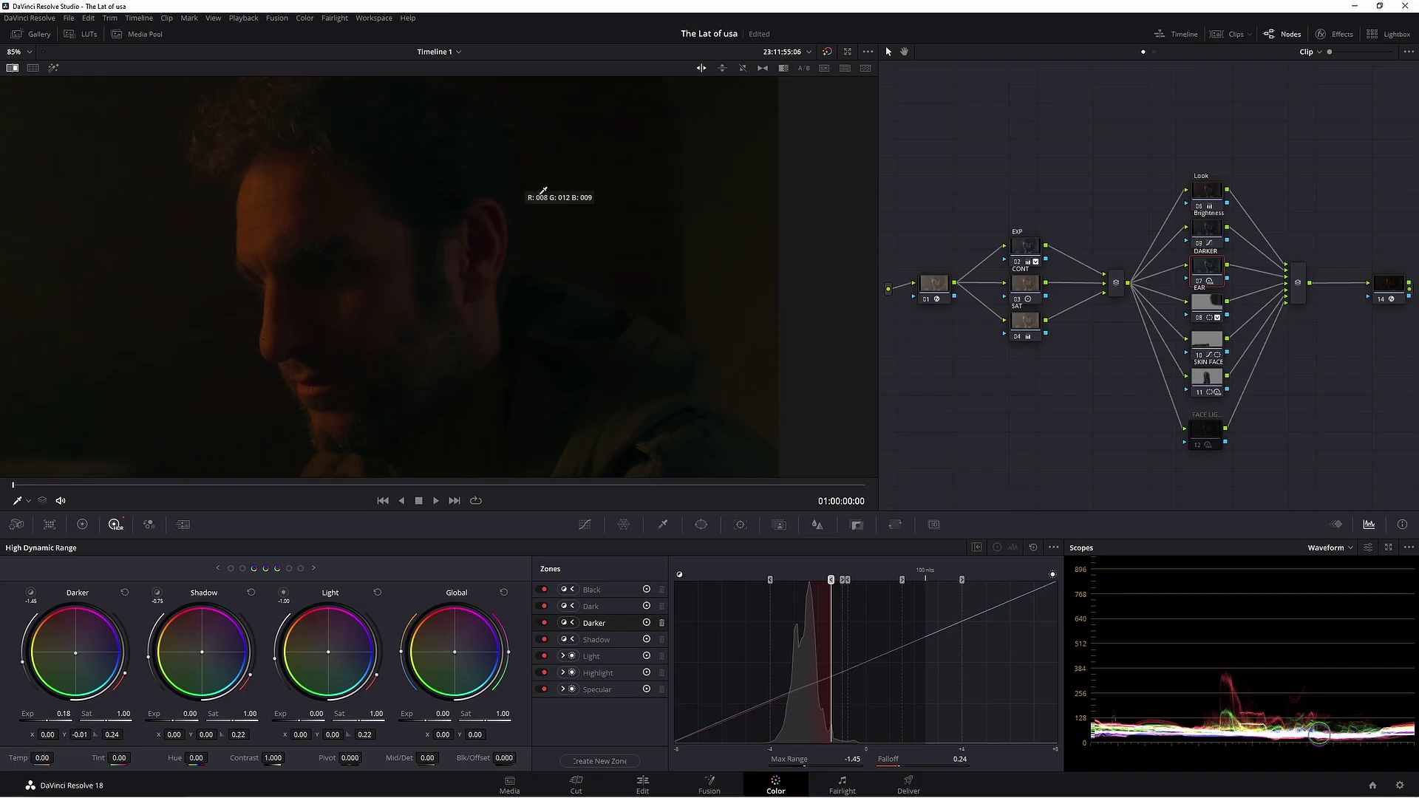
# Step: Re-enable the FACE LIGHT node and add another parallel node below it
pyautogui.scroll(-3, 928, 222)
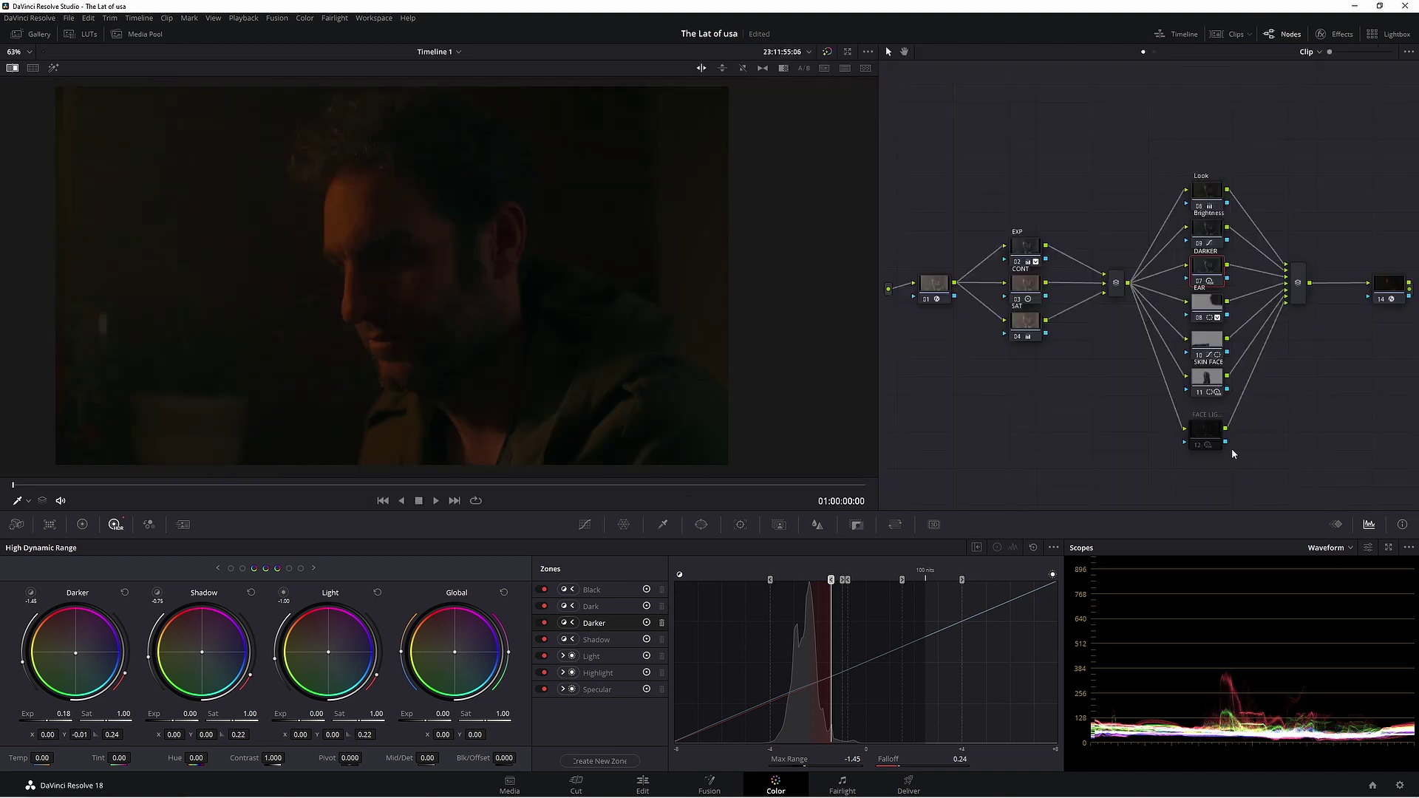
pyautogui.click(1215, 440)
pyautogui.hotkey('alt', 'p')
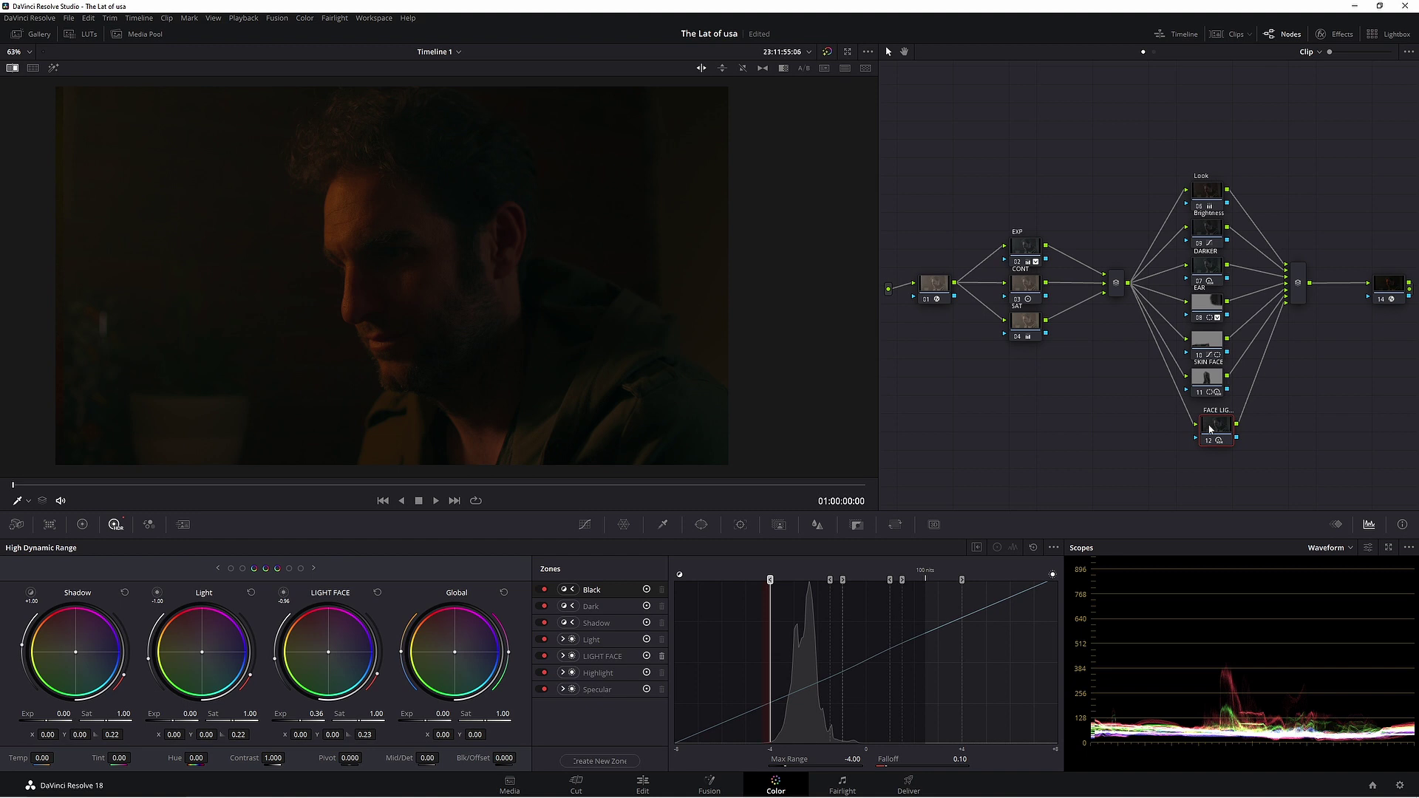
pyautogui.hotkey('alt', 'f')
pyautogui.scroll(-1, 841, 391)
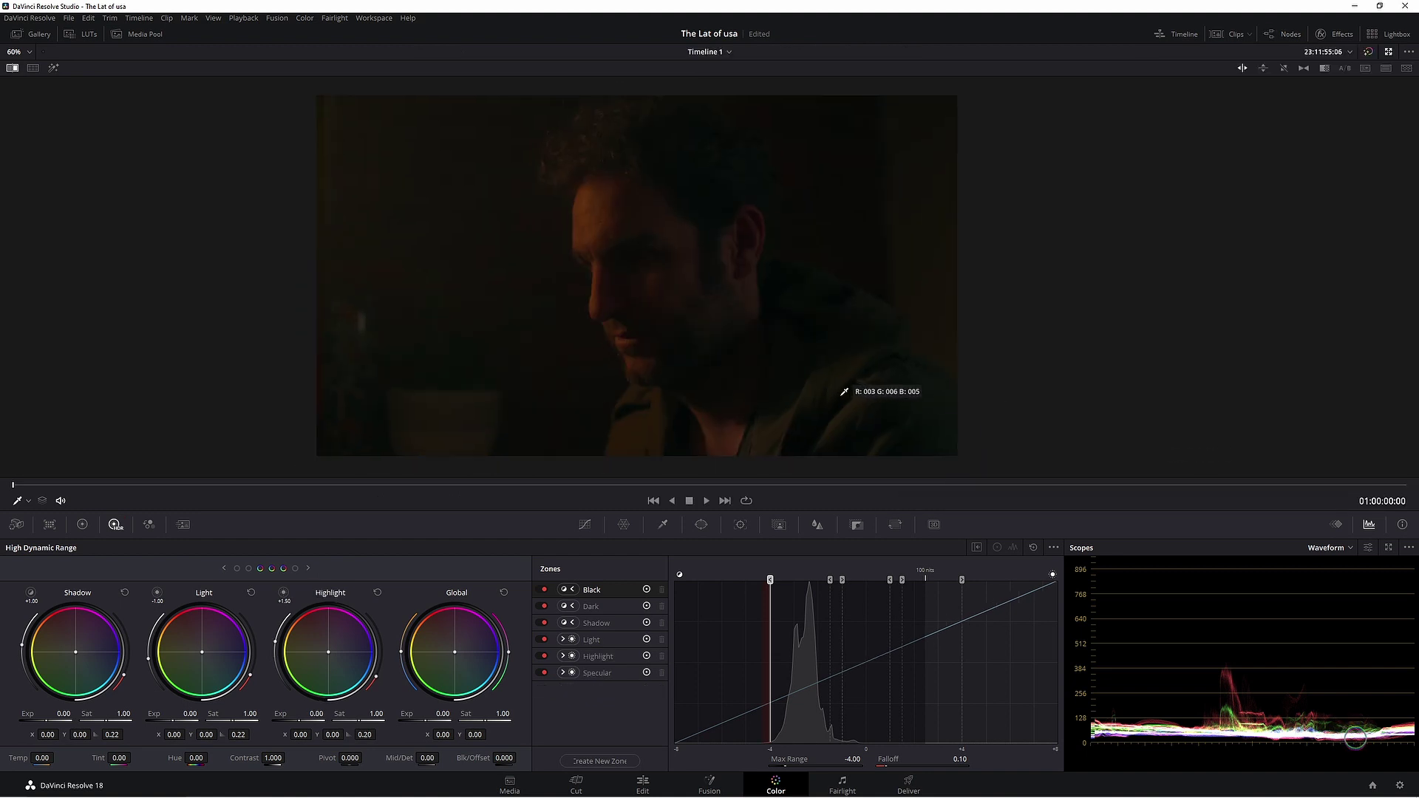
# Step: Add a gradient window rotated 89.31 with softness 9.03, moved past the frame's right edge to pan 62.22 and tilt 50.90
pyautogui.click(701, 525)
pyautogui.click(557, 714)
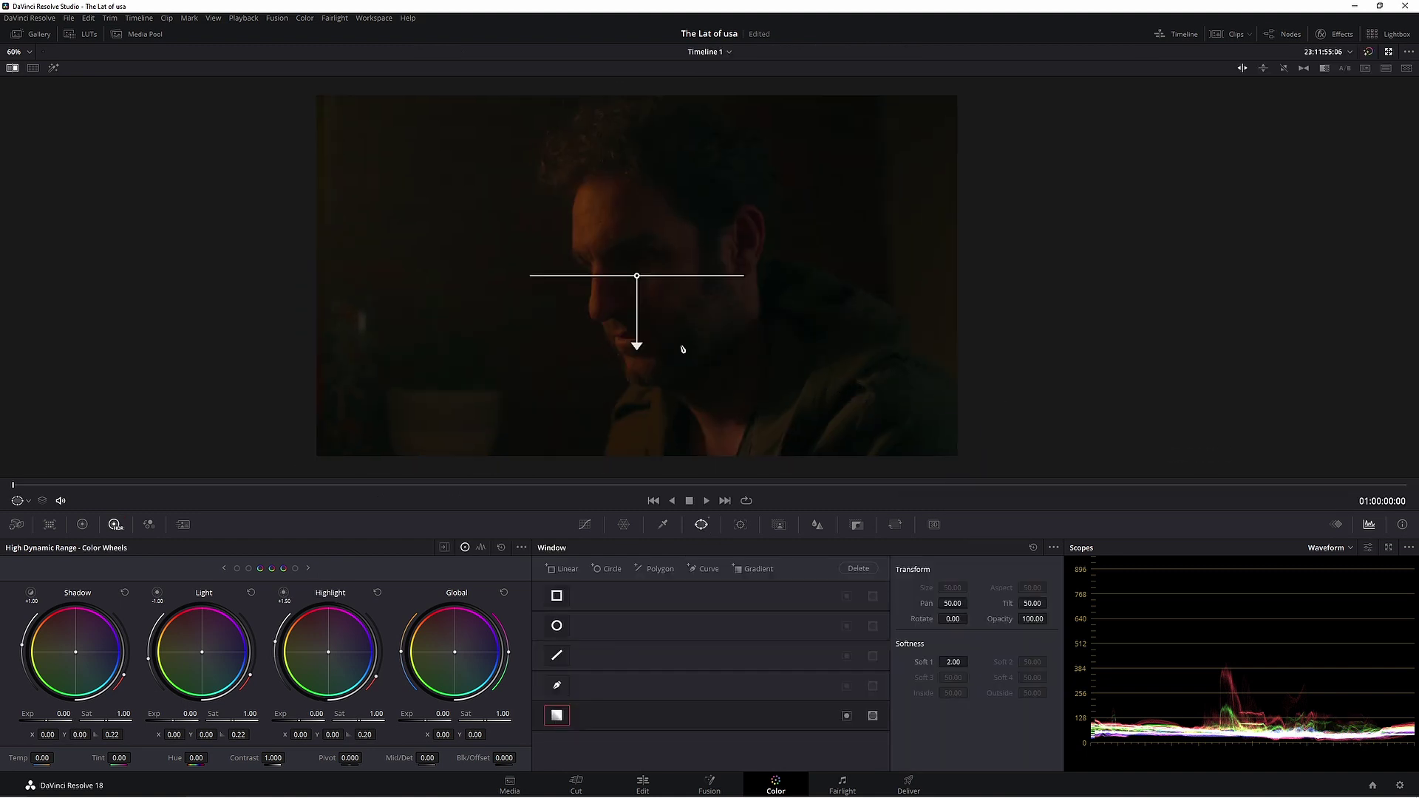
pyautogui.moveTo(640, 346); pyautogui.dragTo(342, 285)
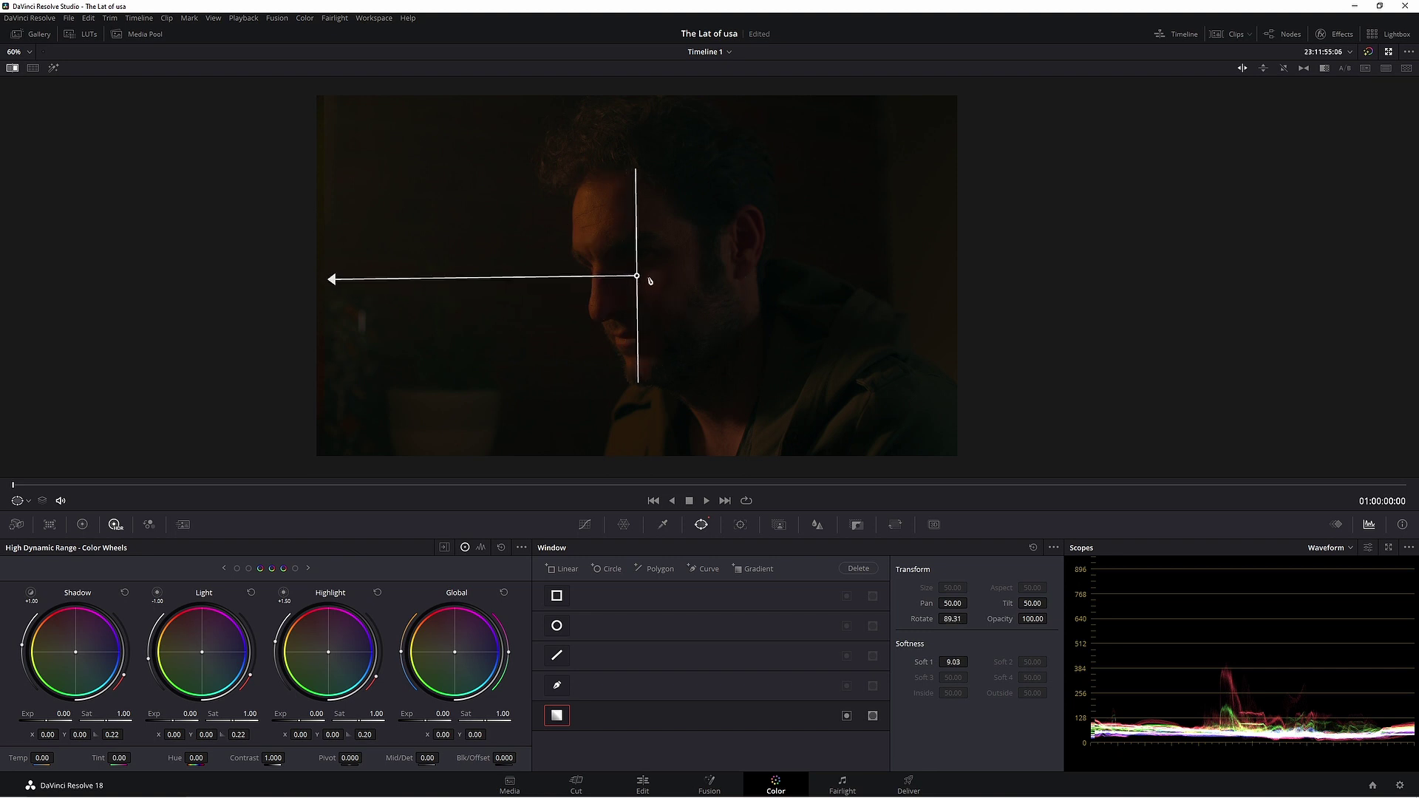
pyautogui.moveTo(647, 279); pyautogui.dragTo(1013, 252)
# Step: Darken the gradient area by lowering the custom curve's white end and adding a low-mid point, stretching the gradient past the face
pyautogui.click(584, 525)
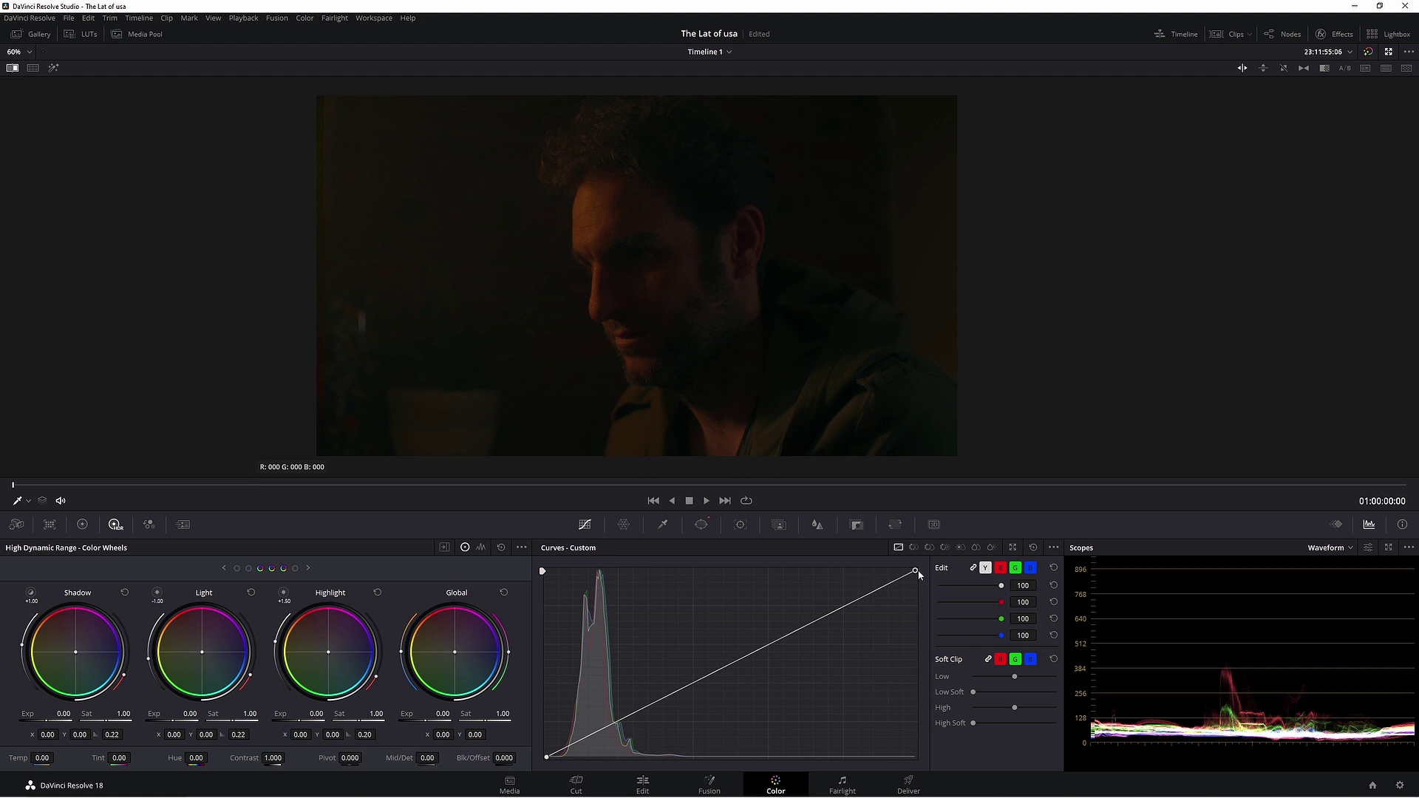
pyautogui.moveTo(930, 573); pyautogui.dragTo(928, 583)
pyautogui.click(701, 524)
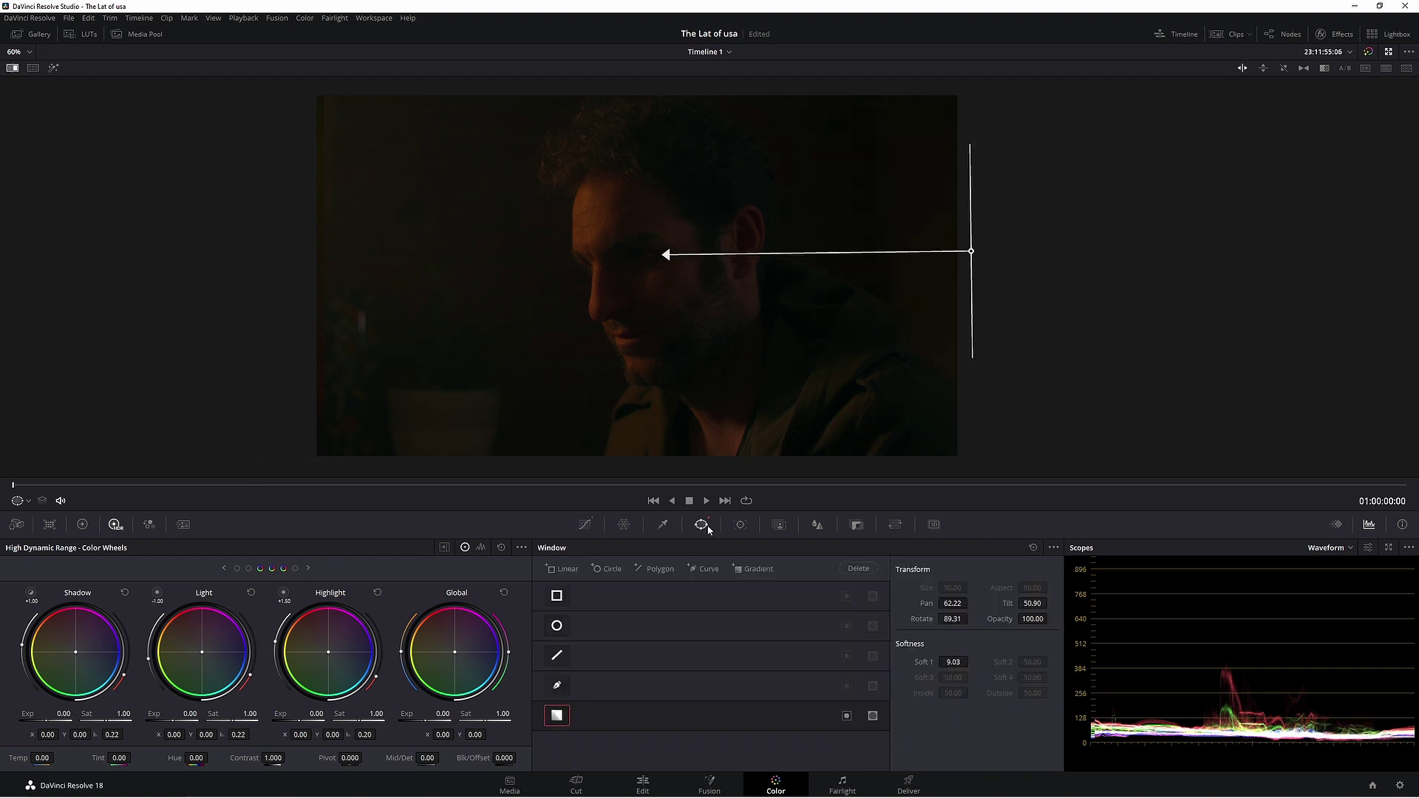
pyautogui.moveTo(665, 252); pyautogui.dragTo(484, 285)
pyautogui.click(588, 524)
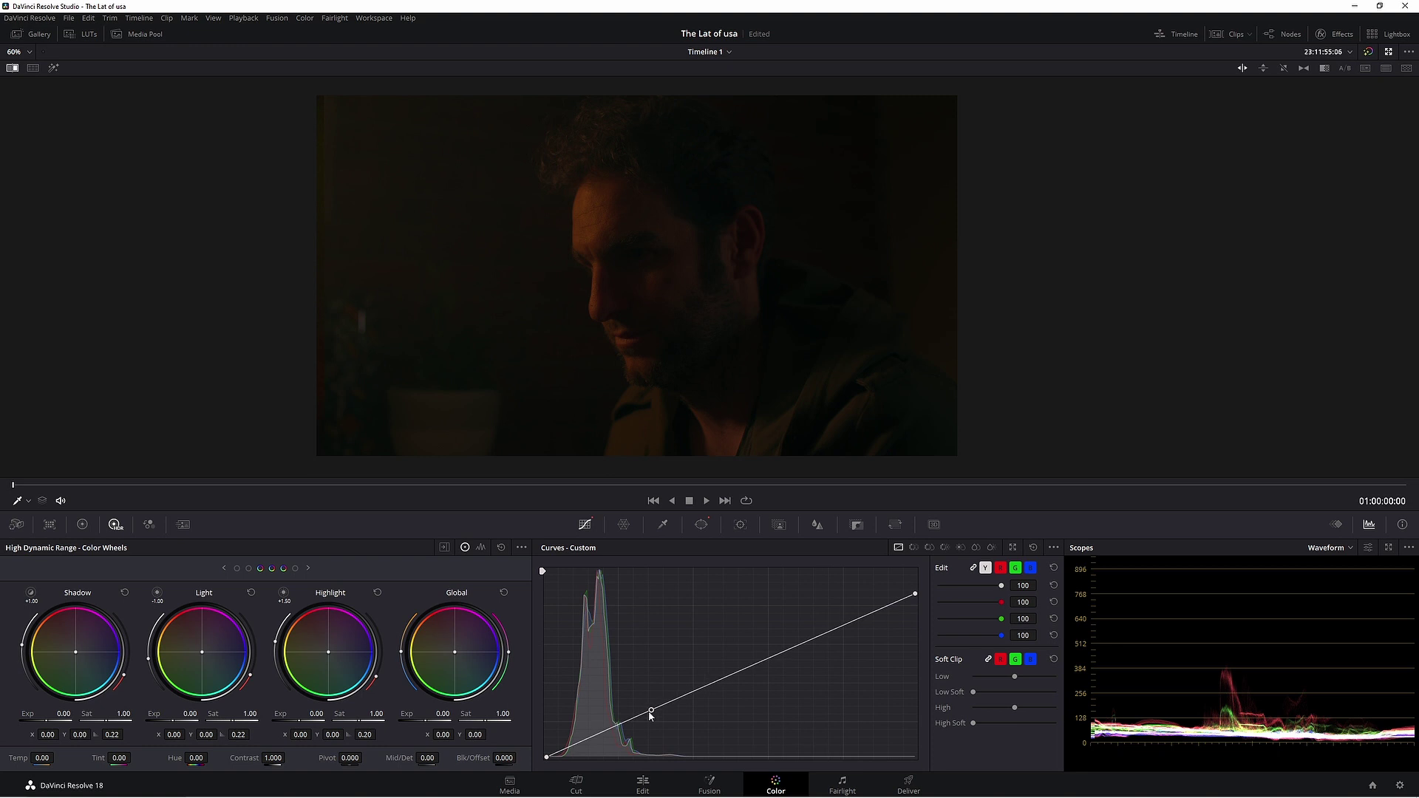
pyautogui.moveTo(651, 715); pyautogui.dragTo(655, 711)
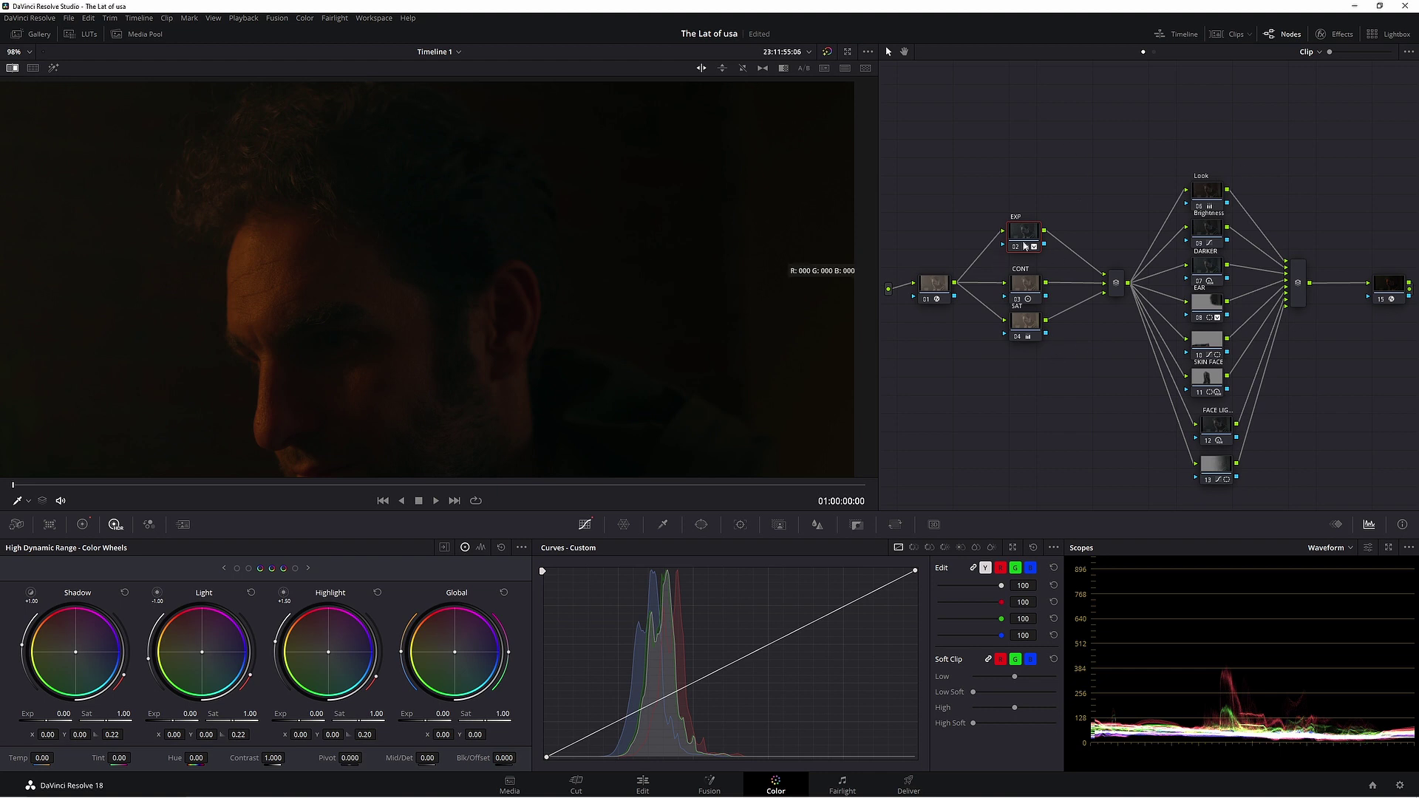
# Step: On the EXP node, set the Log shadow wheel to 0.04, 0.07 and 0.08 while checking the hair and background
pyautogui.hotkey('alt', 'f')
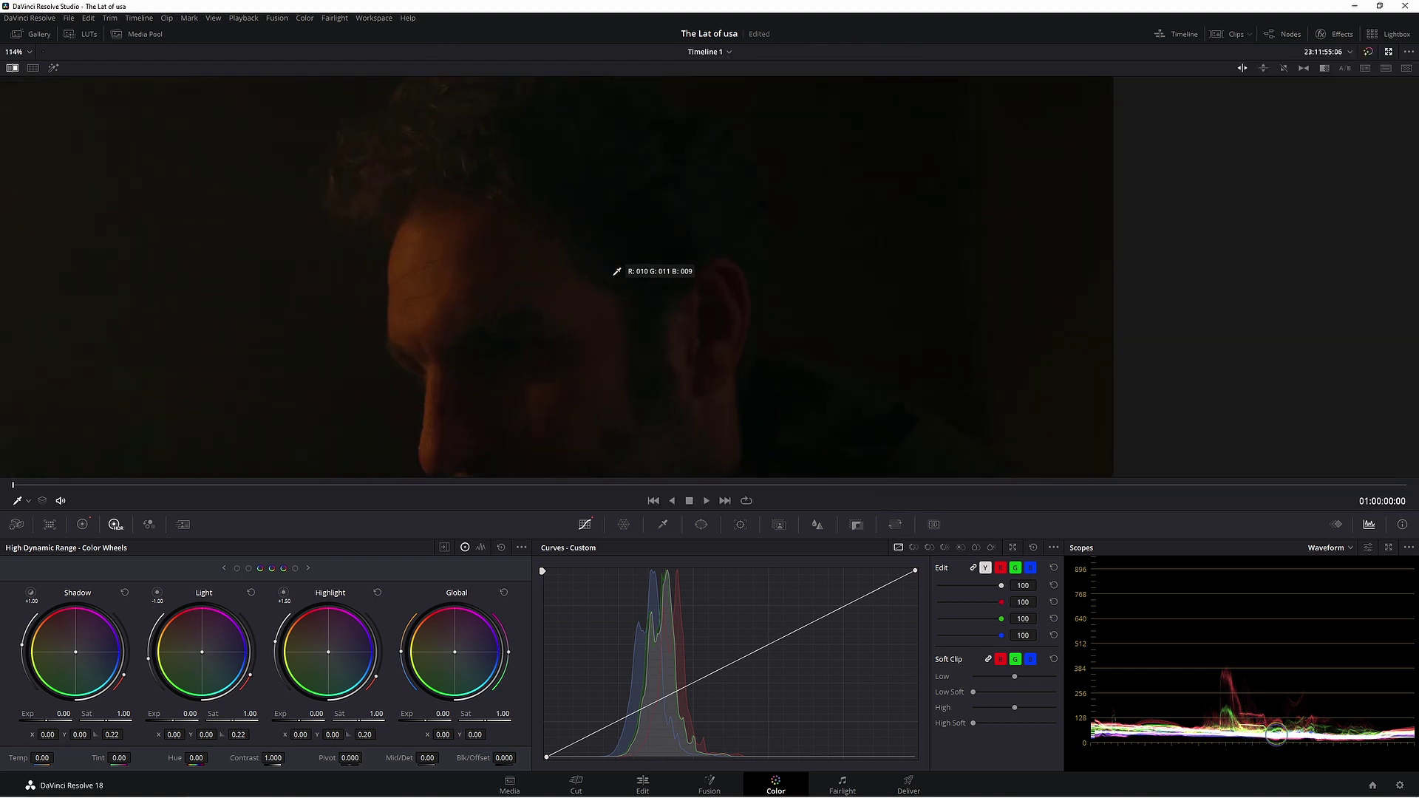
pyautogui.hotkey('alt', 'f')
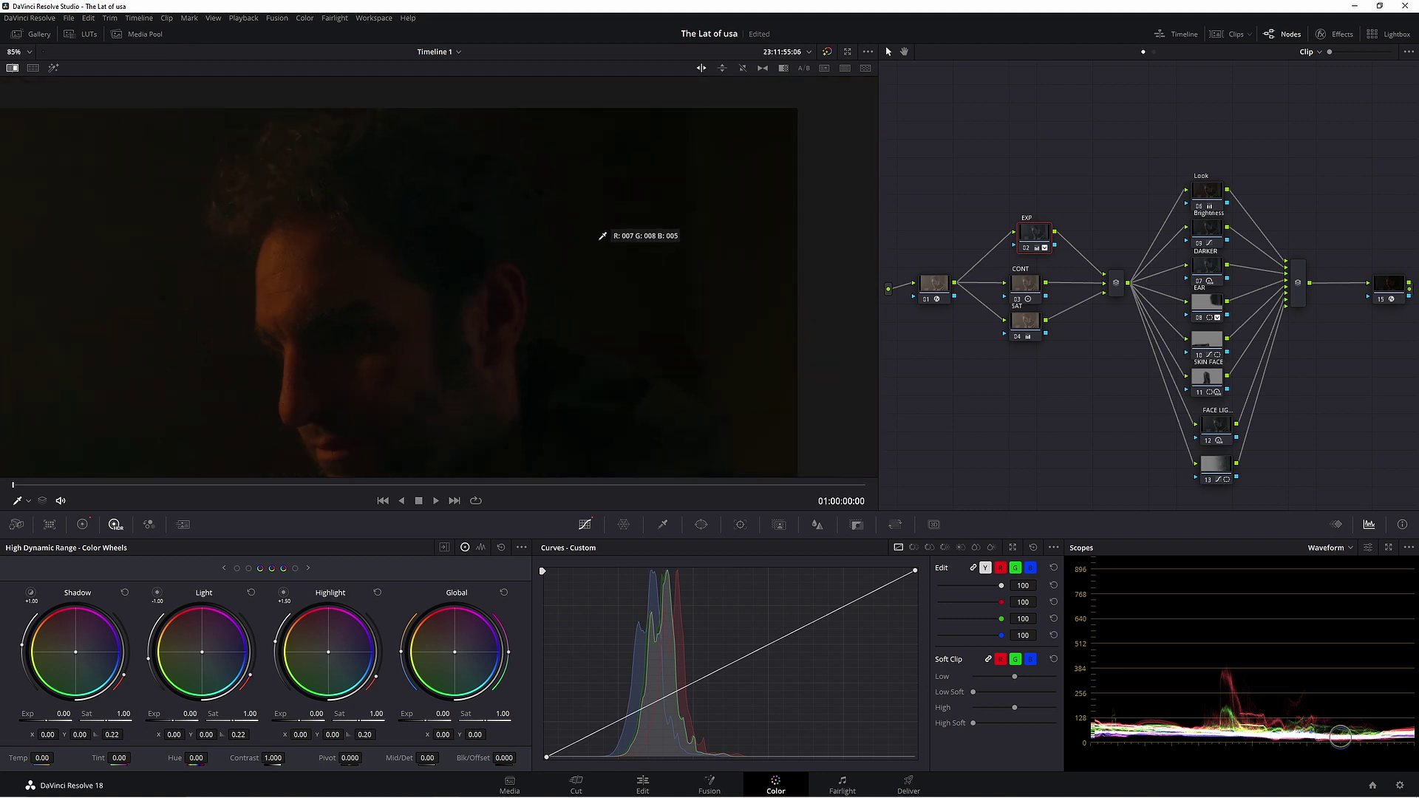
pyautogui.scroll(-1, 603, 235)
pyautogui.scroll(3, 599, 246)
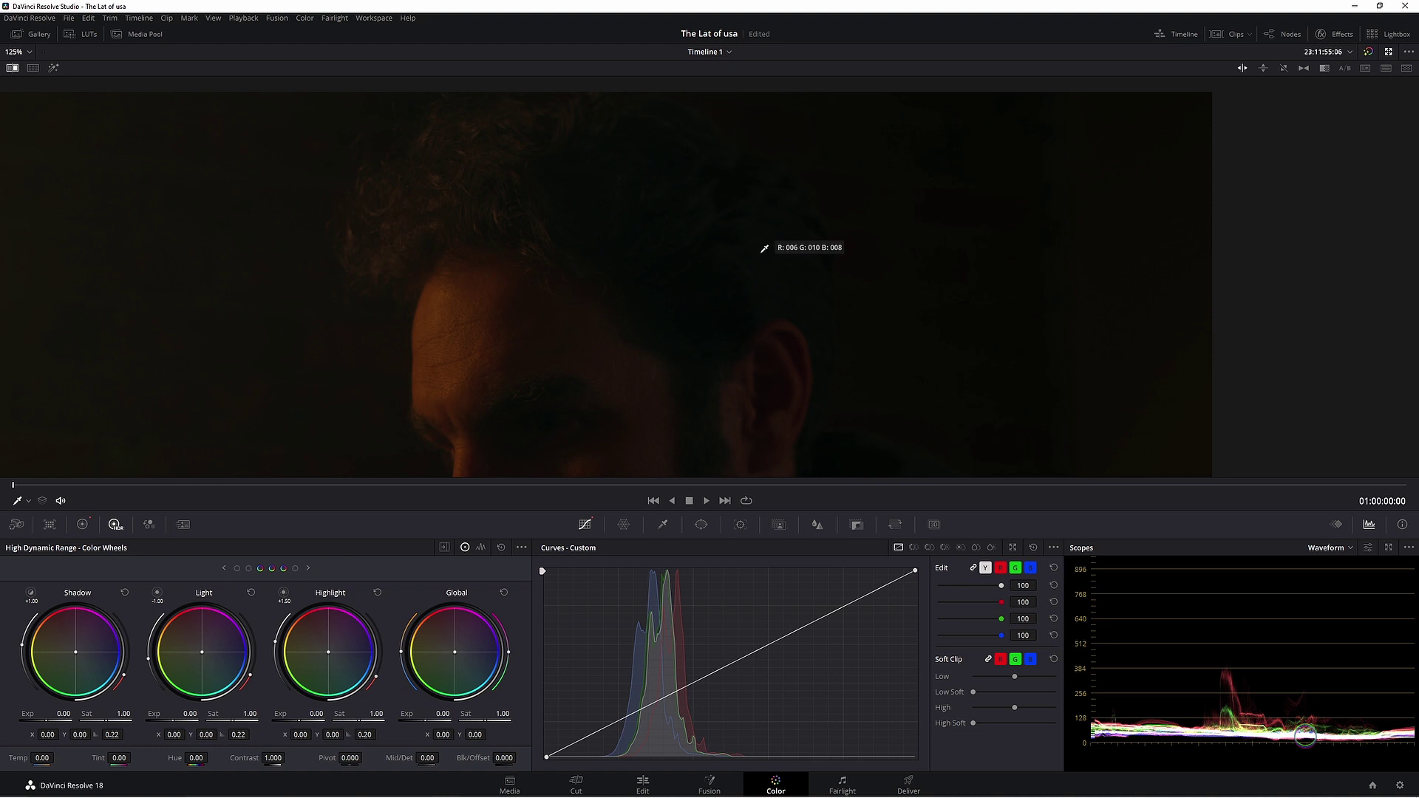
pyautogui.click(88, 524)
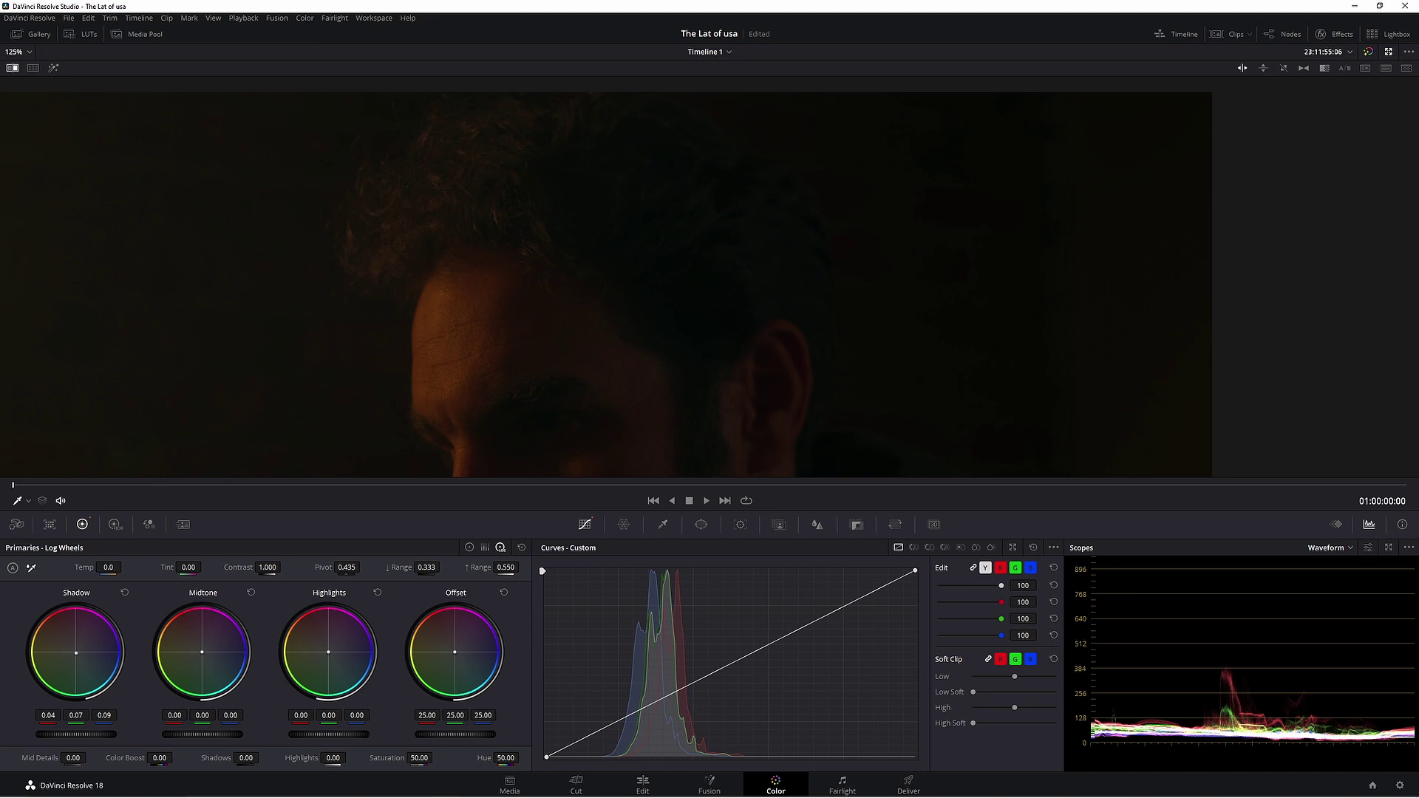
pyautogui.scroll(-2, 355, 355)
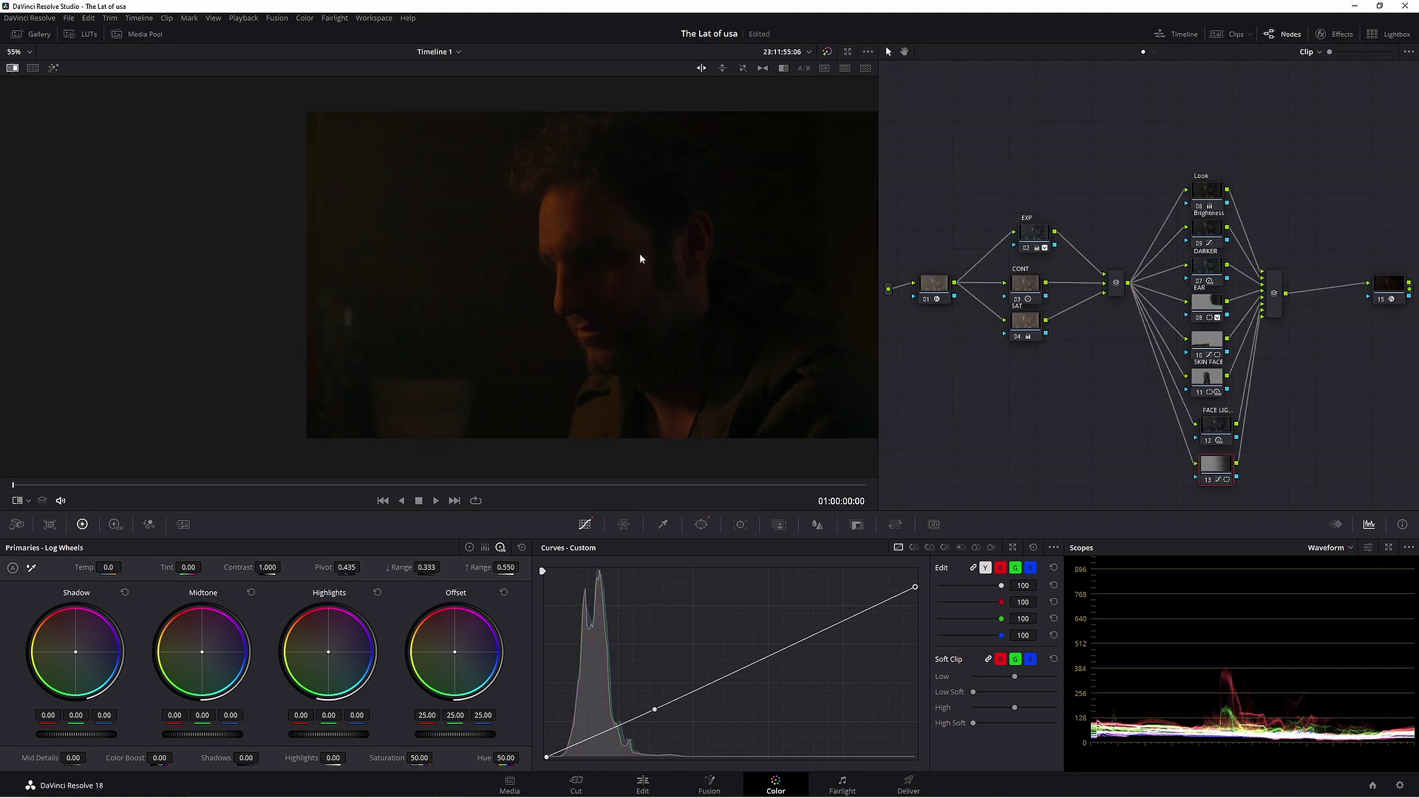
pyautogui.moveTo(640, 254); pyautogui.dragTo(588, 255)
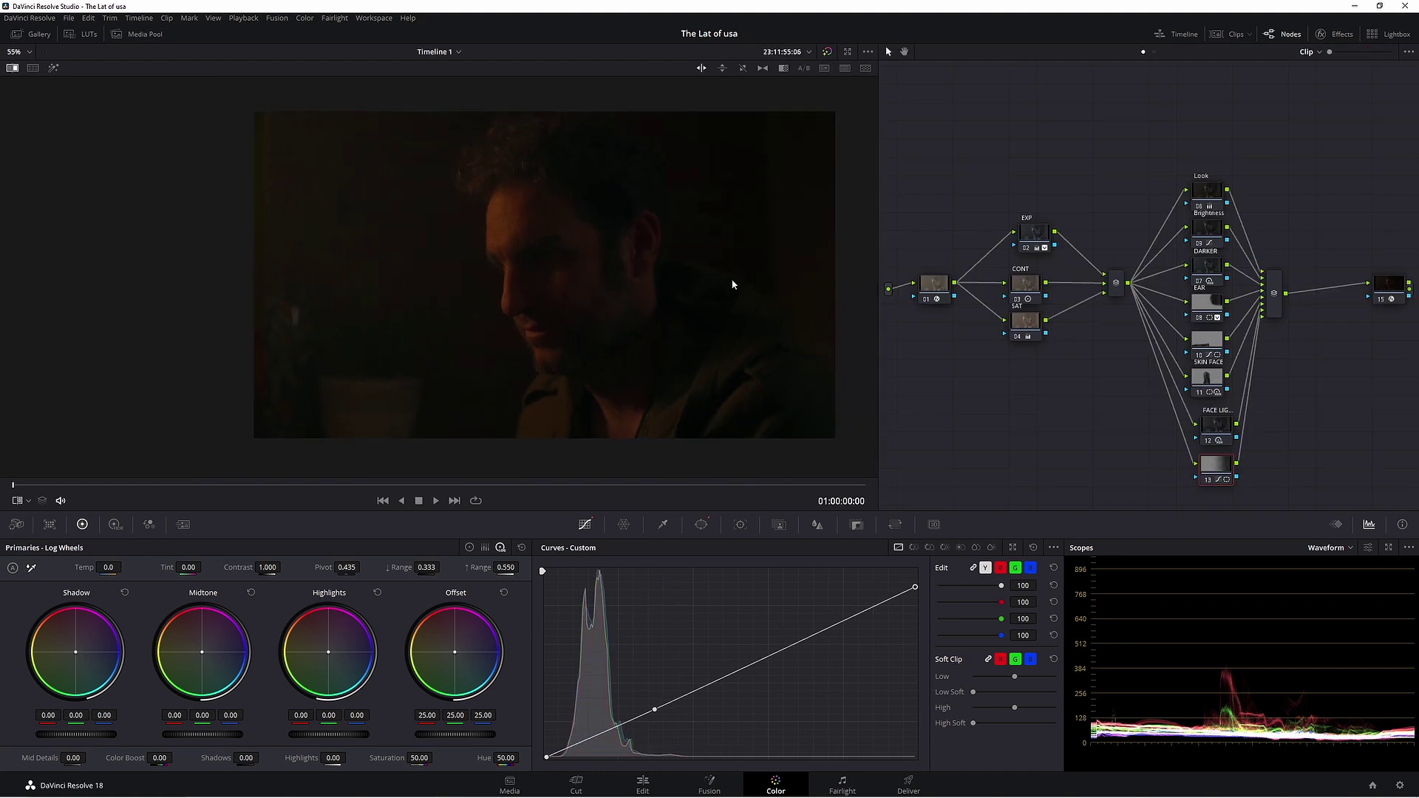
# Step: Add a serial node after the second parallel mixer and frame the whole shot in the enlarged viewer
pyautogui.click(1276, 312)
pyautogui.hotkey('alt', 's')
pyautogui.hotkey('alt', 'f')
pyautogui.scroll(1, 853, 359)
pyautogui.moveTo(857, 354); pyautogui.dragTo(658, 351)
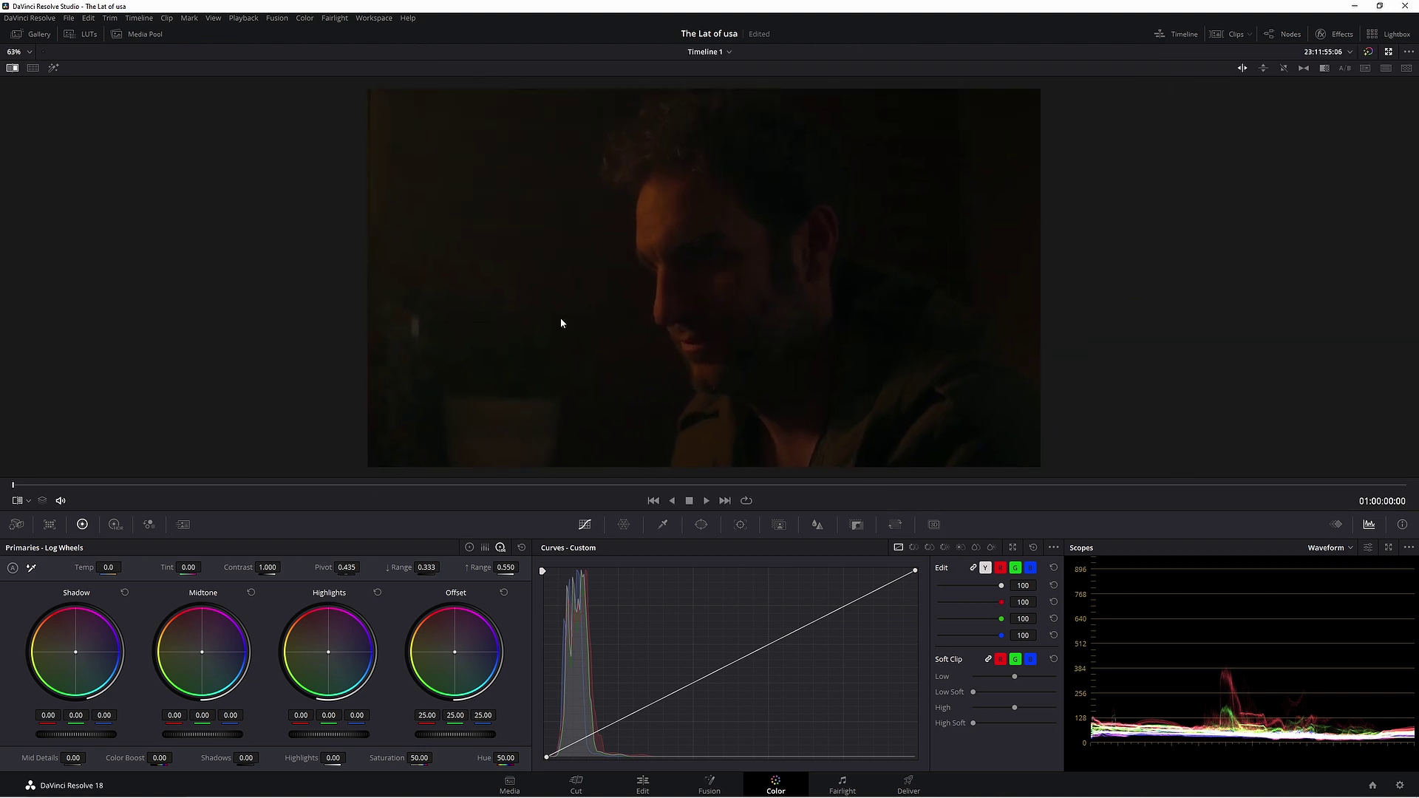
pyautogui.moveTo(560, 319); pyautogui.dragTo(530, 333)
pyautogui.moveTo(682, 298); pyautogui.dragTo(662, 269)
pyautogui.scroll(1, 662, 269)
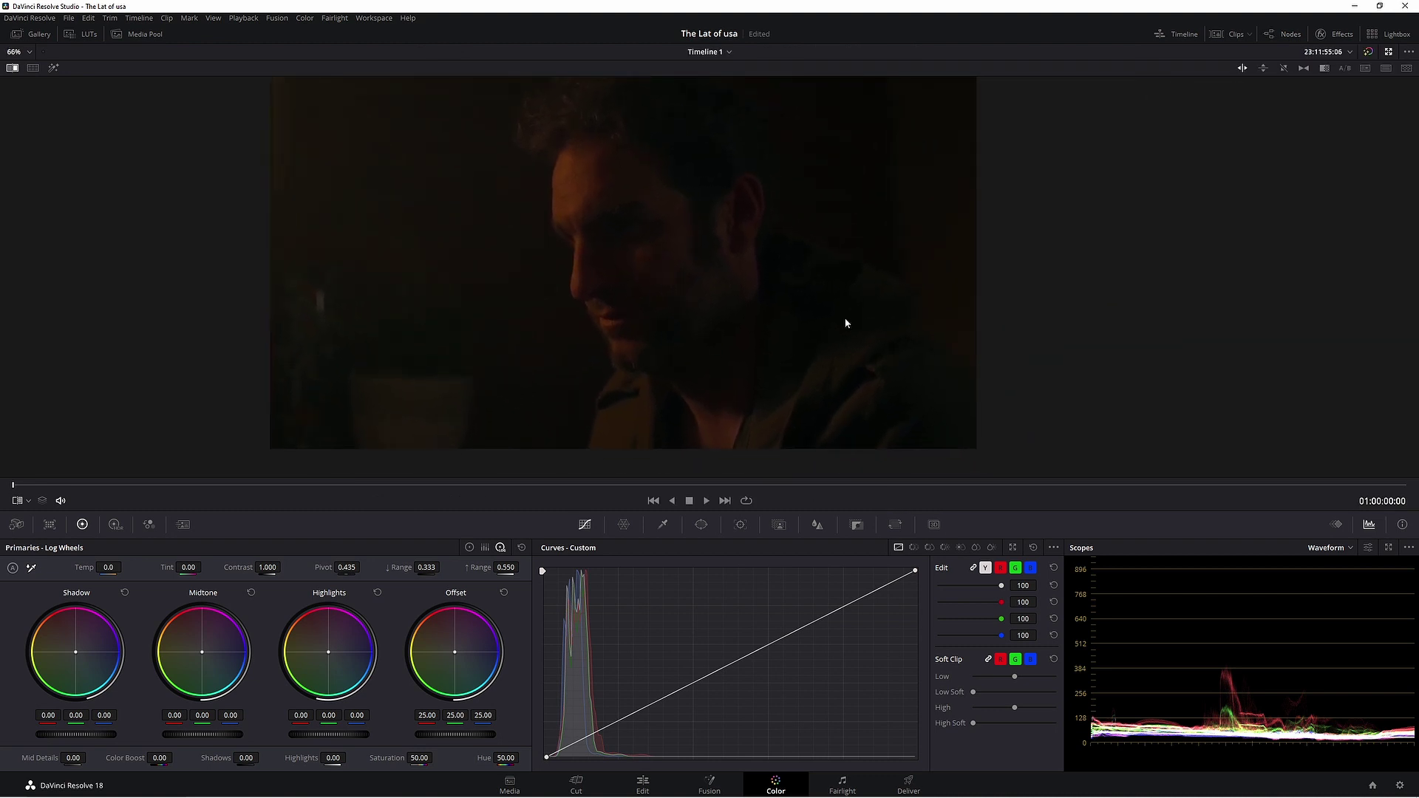
pyautogui.moveTo(768, 303); pyautogui.dragTo(770, 323)
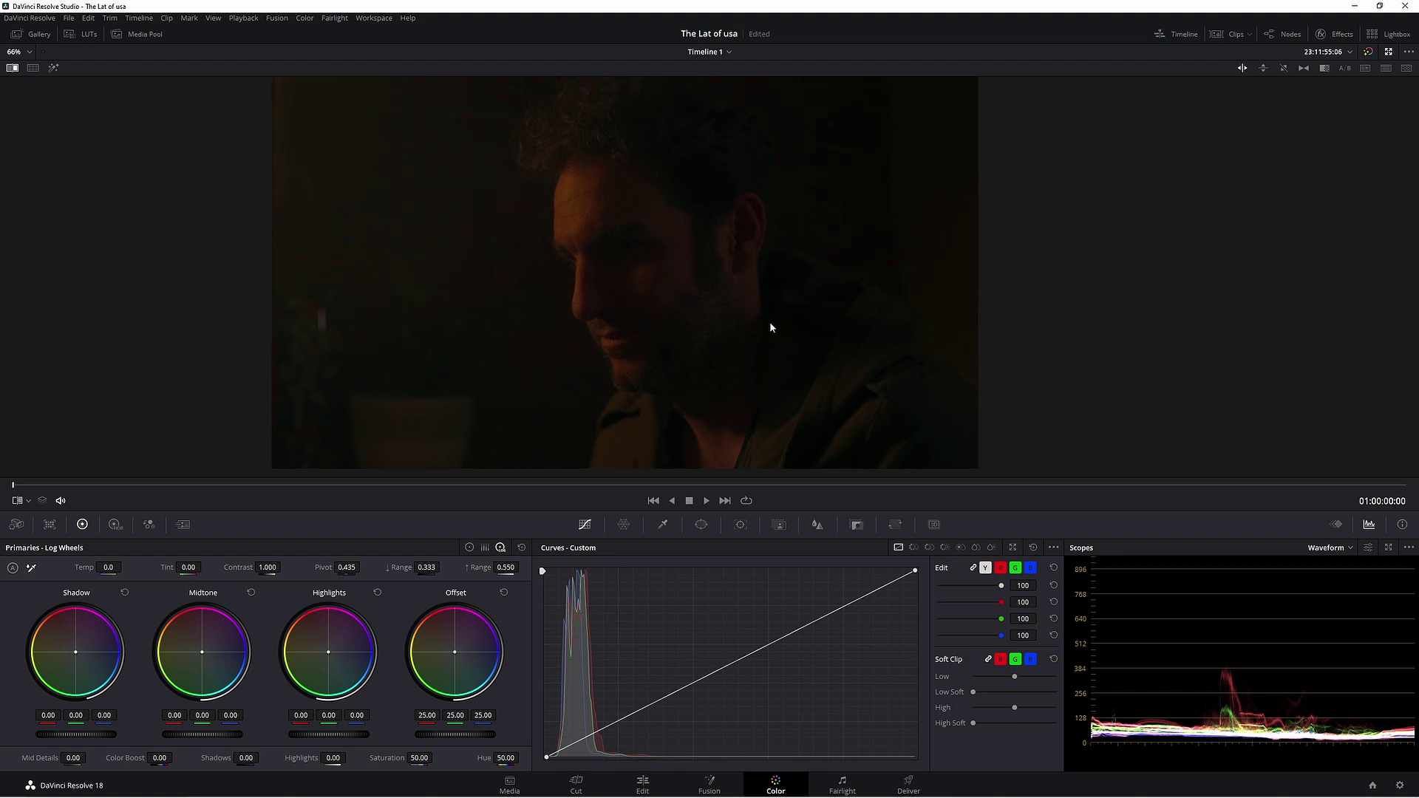
# Step: Add two control points near the shadow end of the new serial node's custom curve and adjust the upper one
pyautogui.click(574, 743)
pyautogui.click(593, 734)
pyautogui.moveTo(595, 736); pyautogui.dragTo(600, 736)
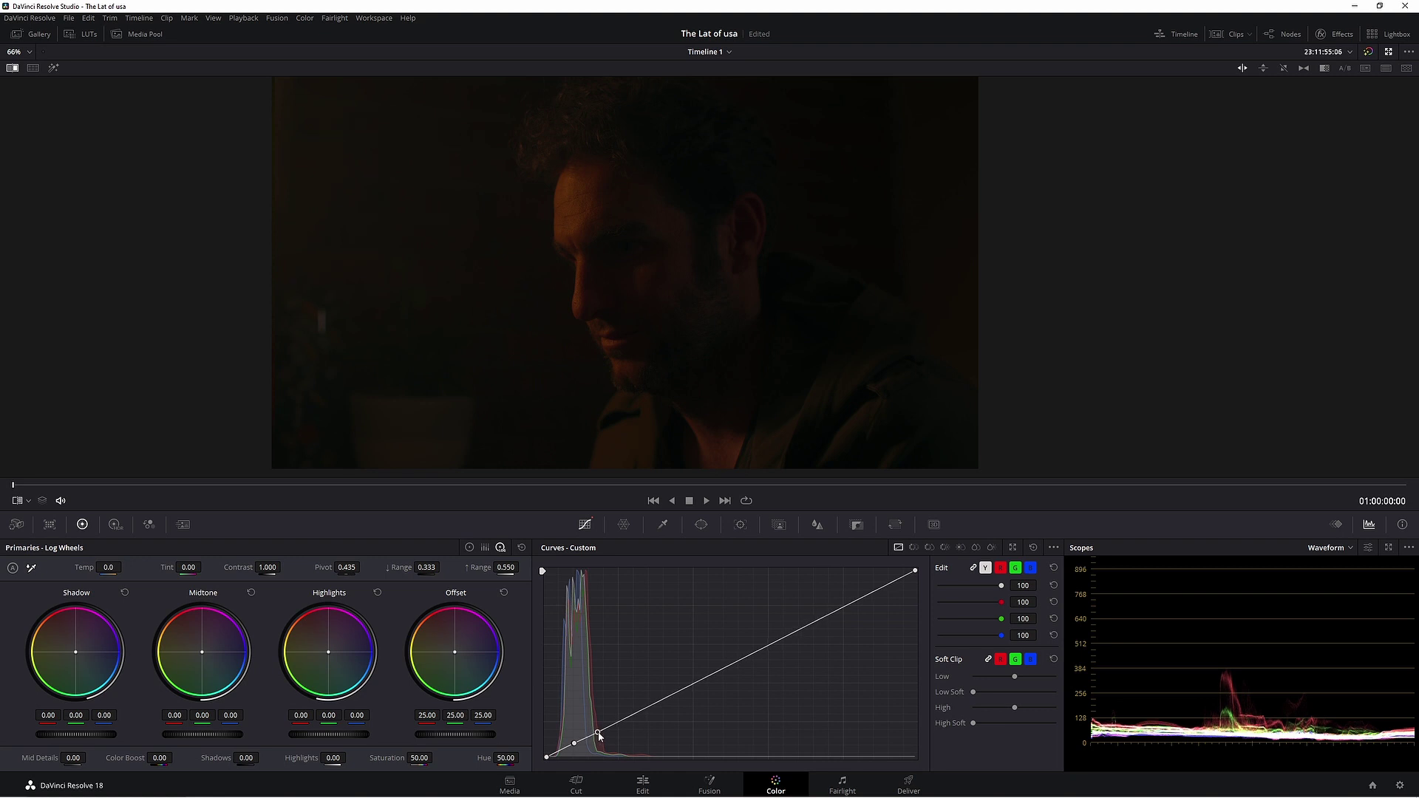